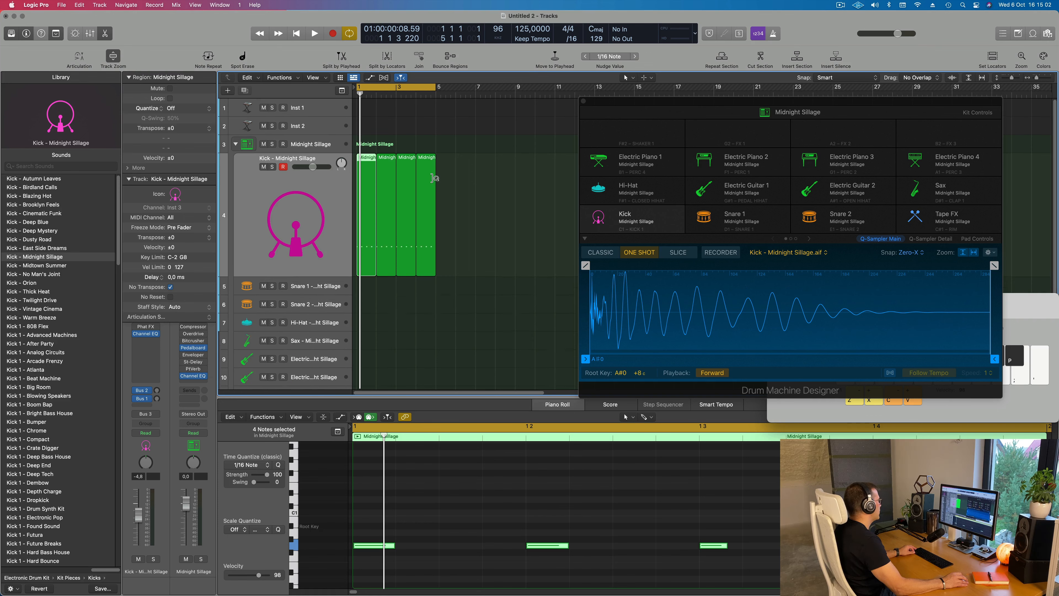
# Copy the first kick region onto the Snare 1 track at bar 1
pyautogui.moveTo(368, 146); pyautogui.dragTo(366, 252)
pyautogui.moveTo(395, 145); pyautogui.dragTo(370, 148)
pyautogui.press('space')
pyautogui.press('Tab')
pyautogui.hotkey('alt', 'shift', 'Up')
pyautogui.hotkey('alt', 'shift', 'Up')
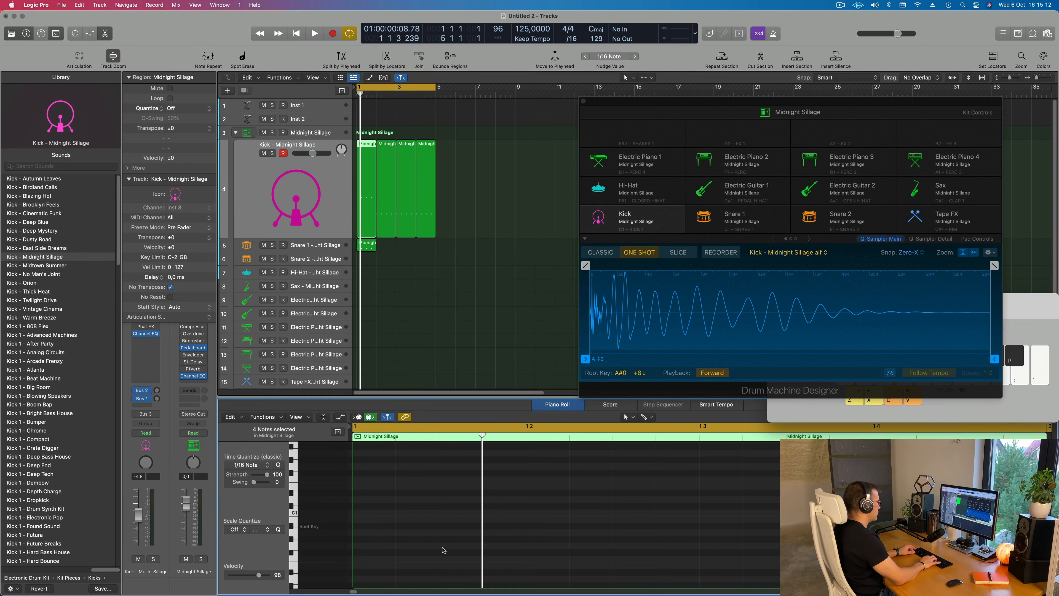
pyautogui.hotkey('alt', 'shift', 'Down')
pyautogui.hotkey('alt', 'shift', 'Down')
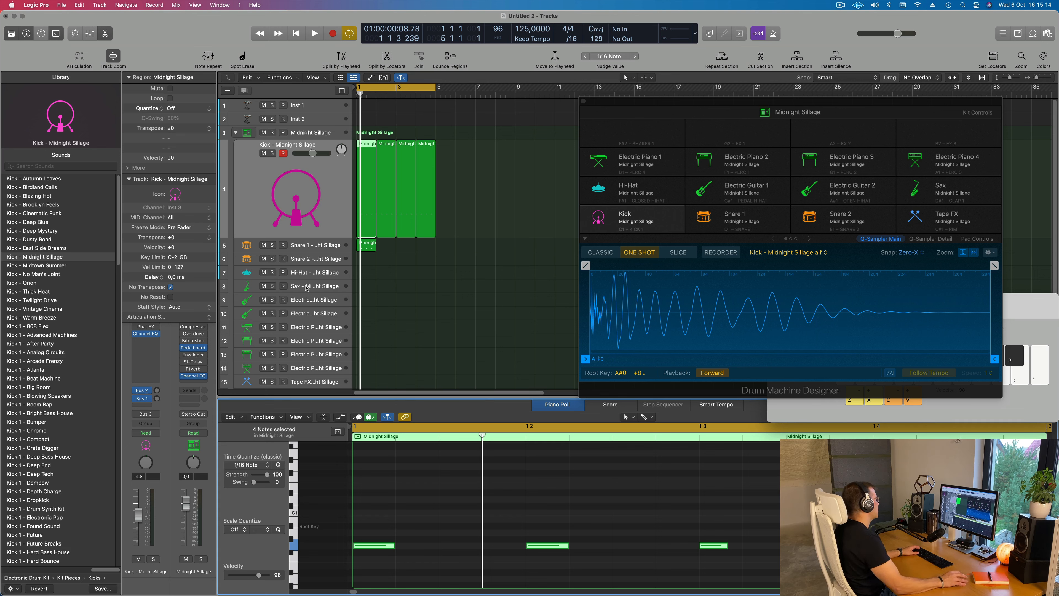
# Select the copied region on the Snare 1 track and transpose its four notes up two octaves
pyautogui.moveTo(355, 296); pyautogui.dragTo(357, 296)
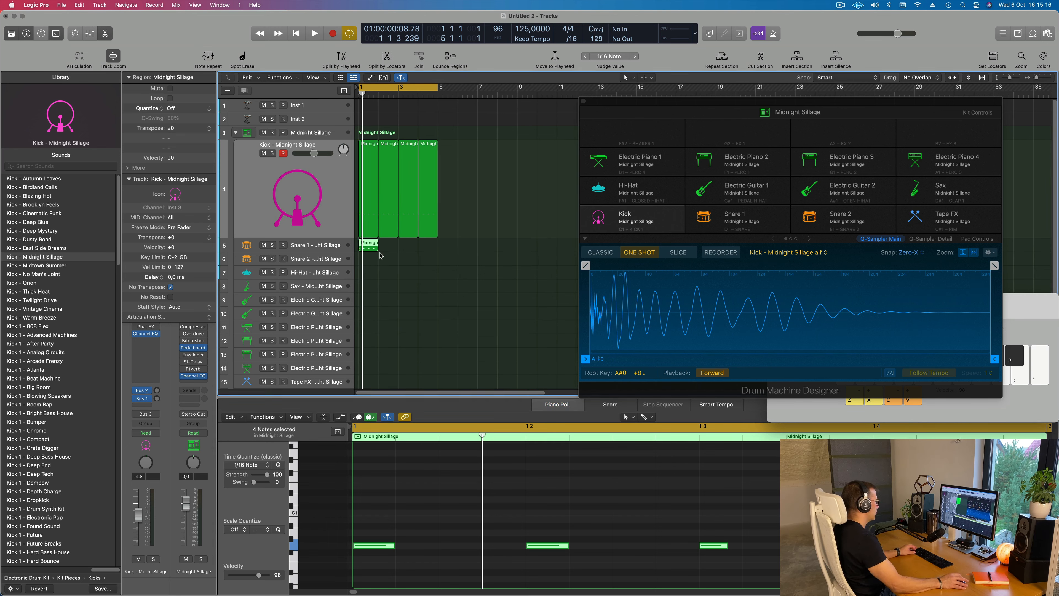
pyautogui.click(456, 551)
pyautogui.hotkey('alt', 'shift', 'Up')
pyautogui.hotkey('alt', 'shift', 'Up')
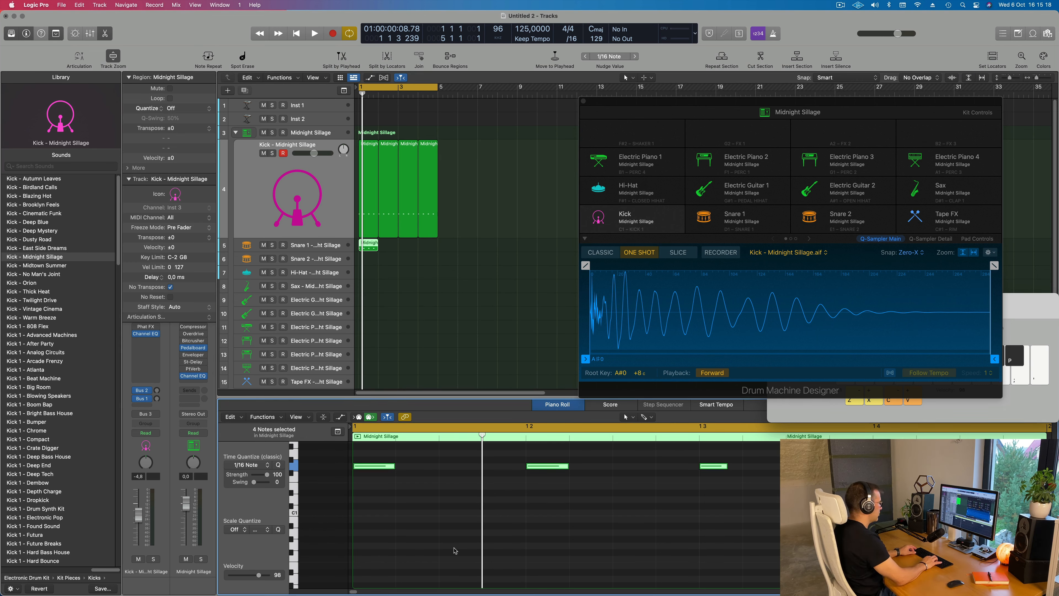
pyautogui.scroll(5, 454, 542)
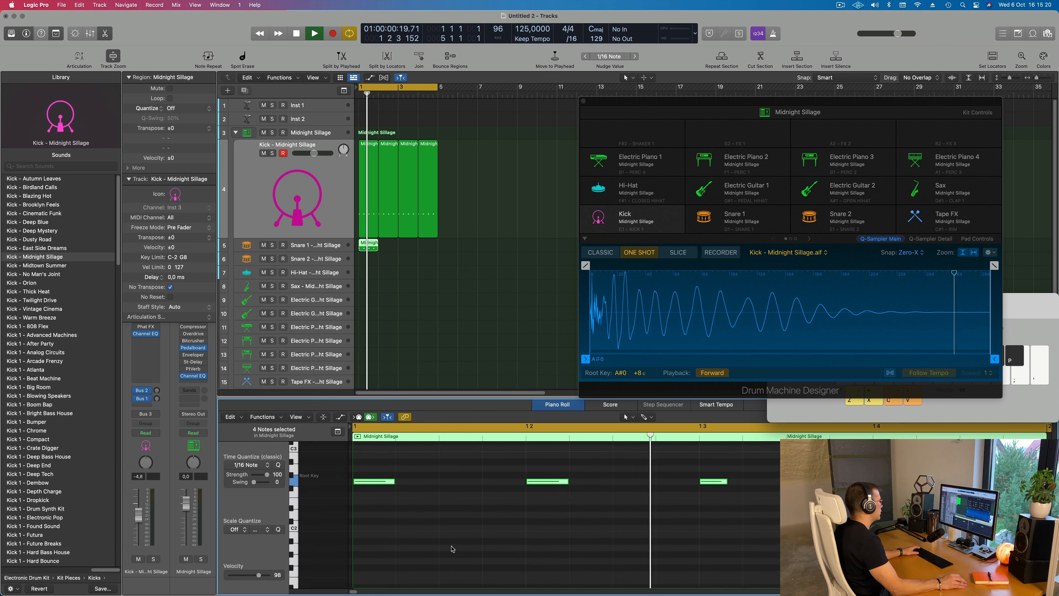
# Delete the notes on beats 1 and 3 of the Snare 1 region
pyautogui.click(387, 484)
pyautogui.press('Delete')
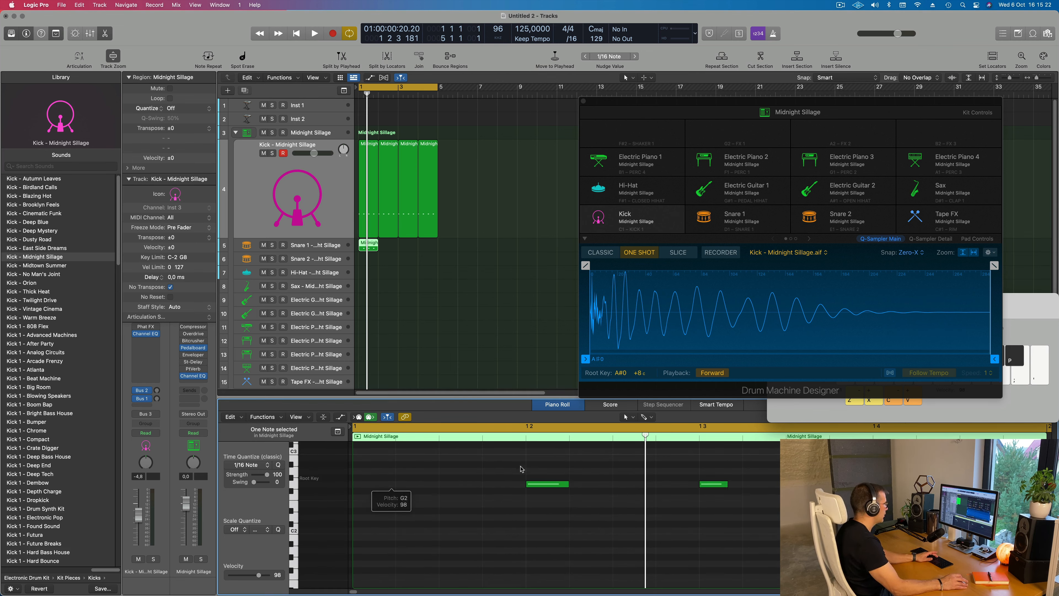
pyautogui.click(714, 484)
pyautogui.press('Delete')
pyautogui.hscroll(-5, 723, 504)
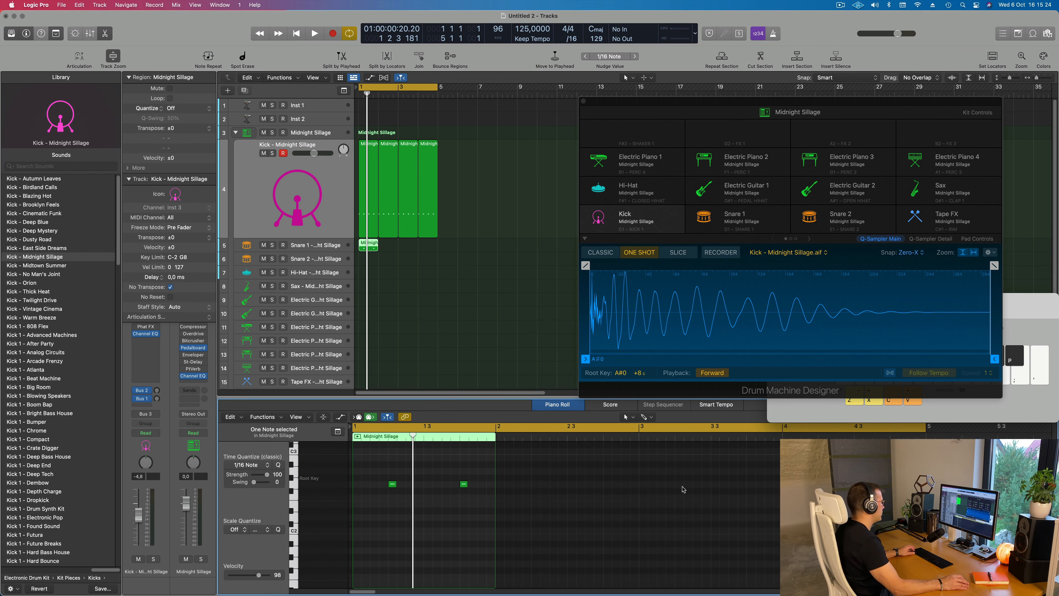
pyautogui.hscroll(5, 518, 494)
# Duplicate the snare note on beat 4, placing the copy half a beat after it, and start playback
pyautogui.click(540, 486)
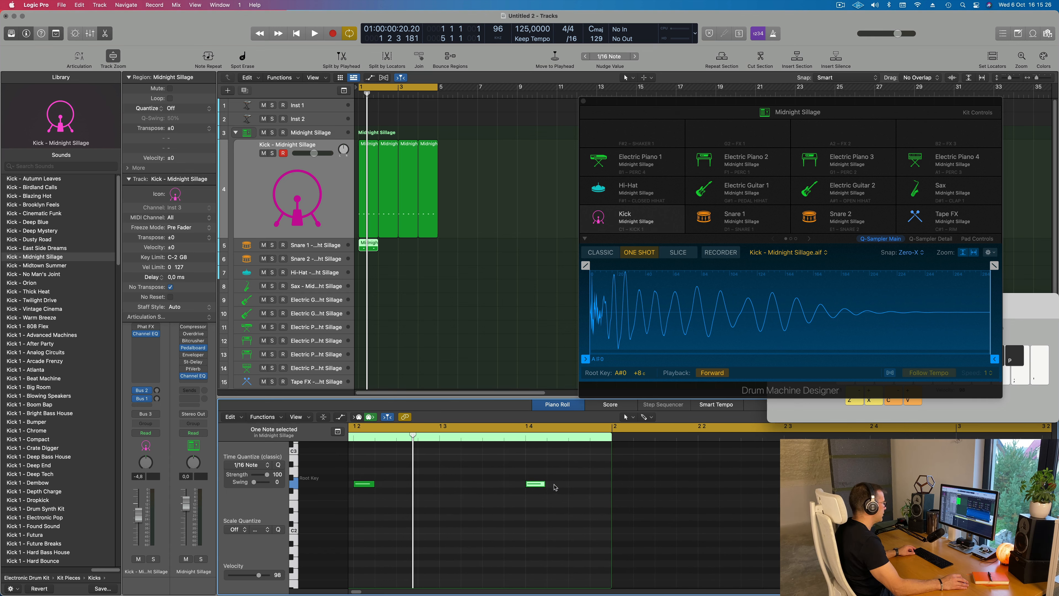
pyautogui.moveTo(543, 484); pyautogui.dragTo(582, 485)
pyautogui.press('space')
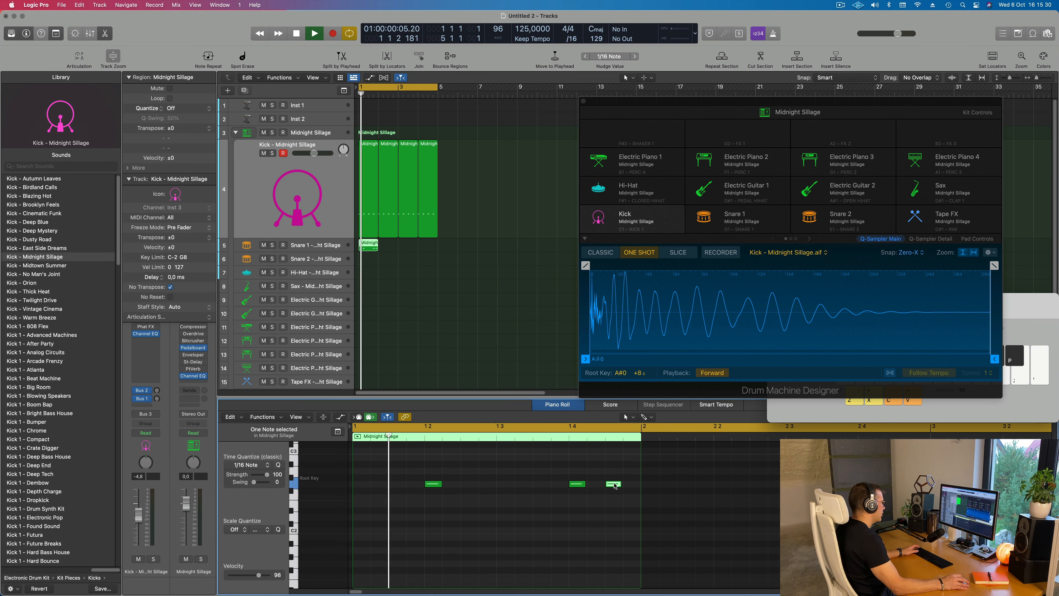
# Audition the duplicated snare note one sixteenth after beat 4, and move it to the last sixteenth of the bar
pyautogui.moveTo(612, 486); pyautogui.dragTo(592, 493)
pyautogui.press('space')
pyautogui.press('space')
pyautogui.hscroll(-1, 517, 499)
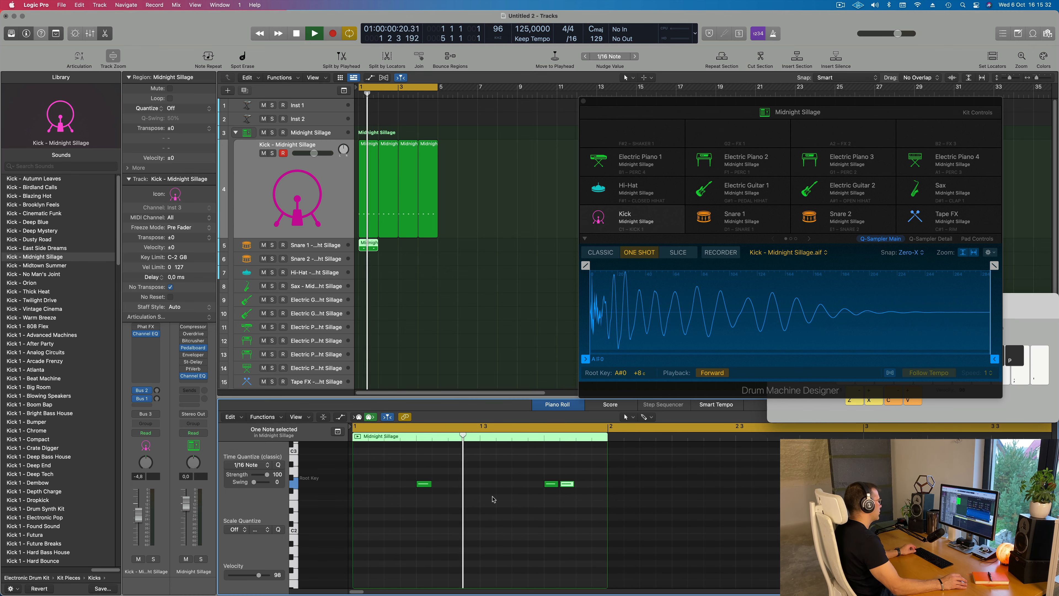
pyautogui.press('space')
pyautogui.click(428, 499)
pyautogui.press('space')
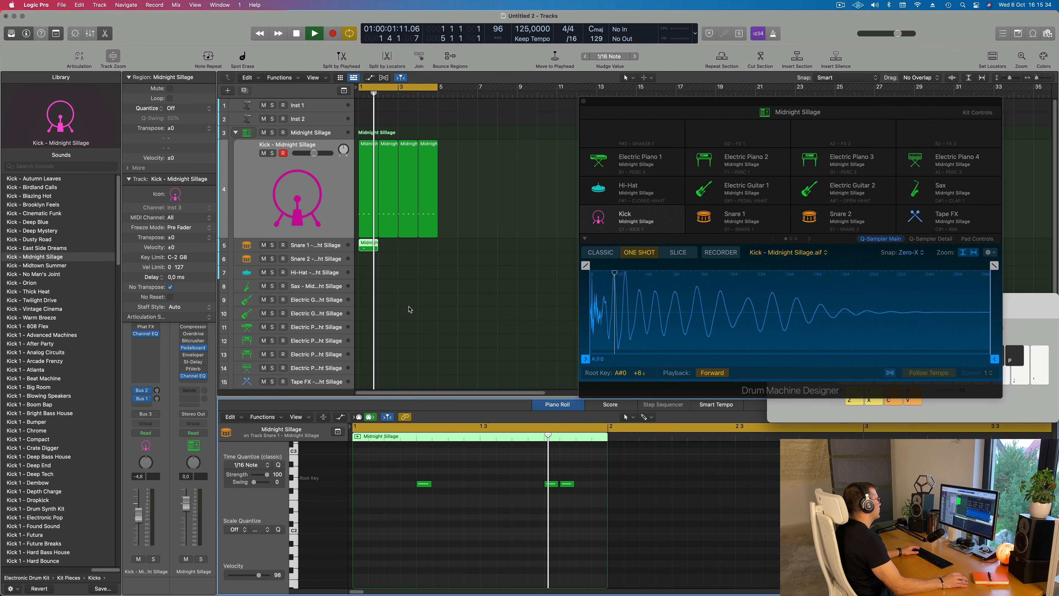
pyautogui.moveTo(568, 480); pyautogui.dragTo(599, 481)
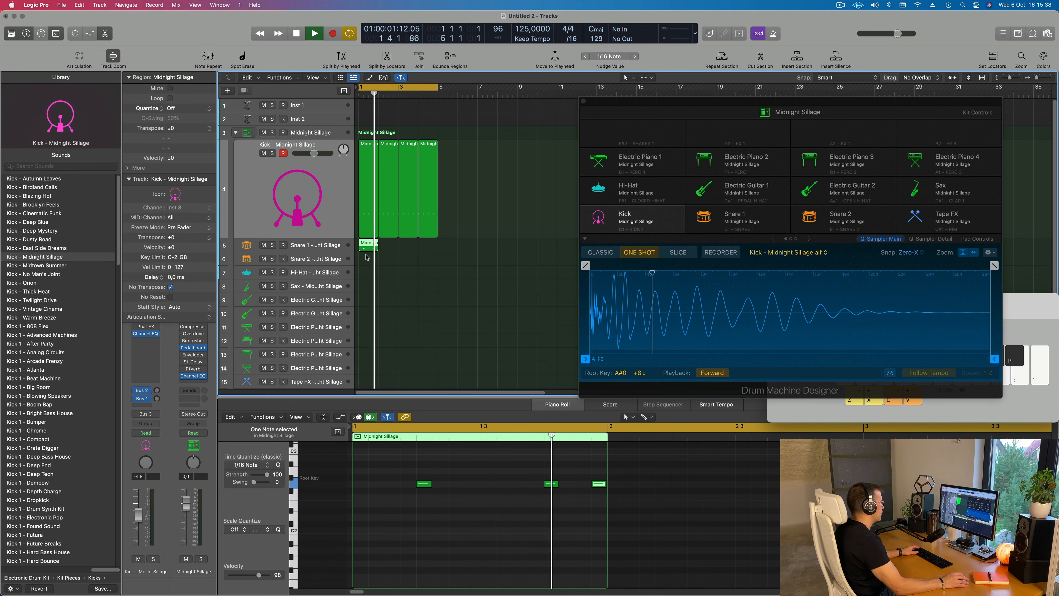
# Repeat the Snare 1 region three times so the snare pattern fills bars 1 to 4
pyautogui.press('super+r')
pyautogui.press('super+r')
pyautogui.press('super+r')
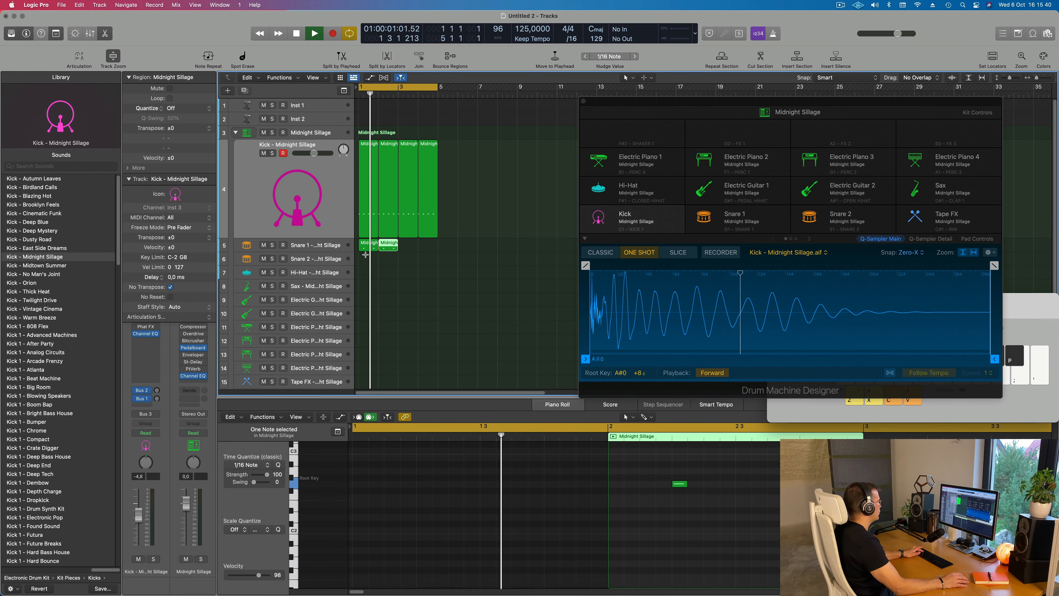
pyautogui.click(378, 275)
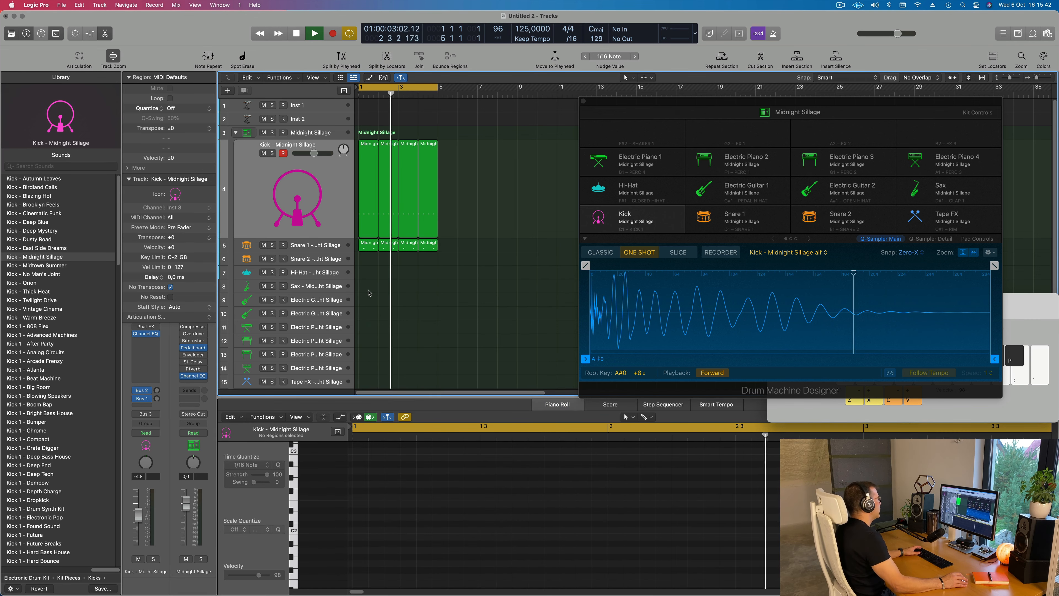
# Select the Snare 1 track and listen to the kick and snare pattern from the beginning
pyautogui.press('space')
pyautogui.press('space')
pyautogui.click(341, 251)
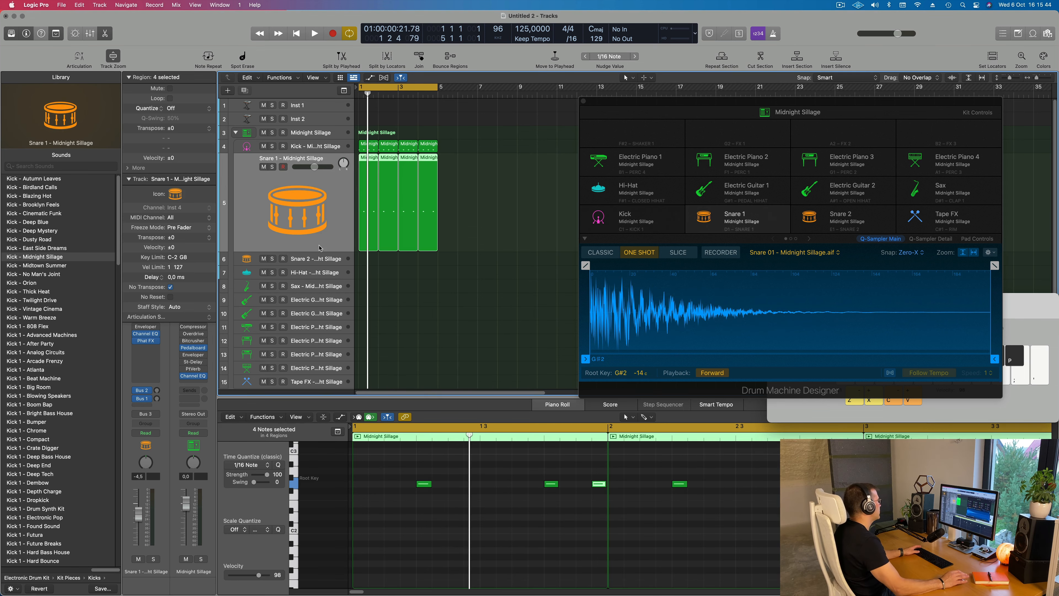
pyautogui.press('space')
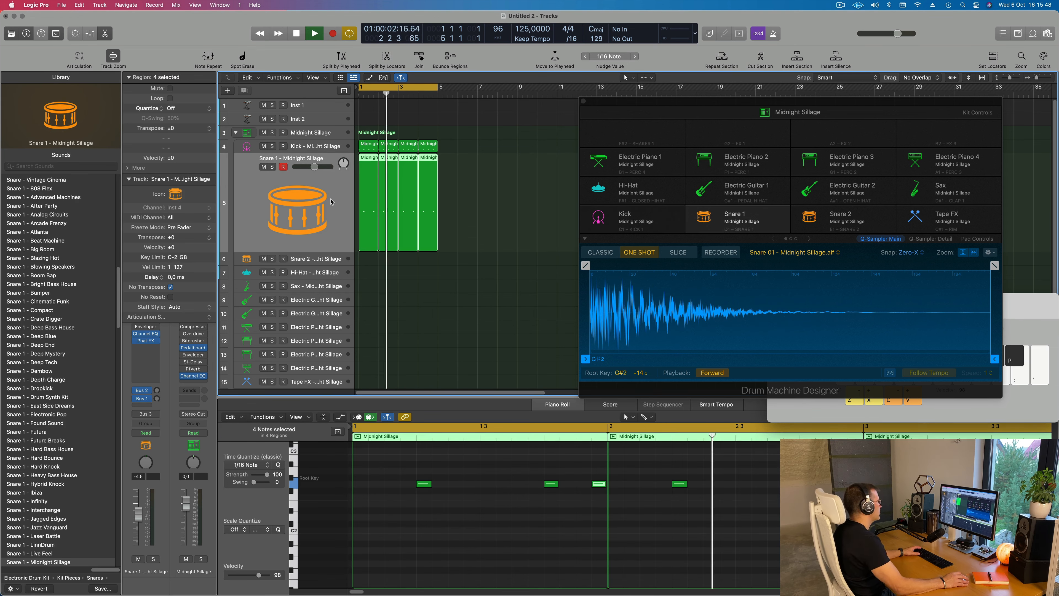
pyautogui.click(502, 233)
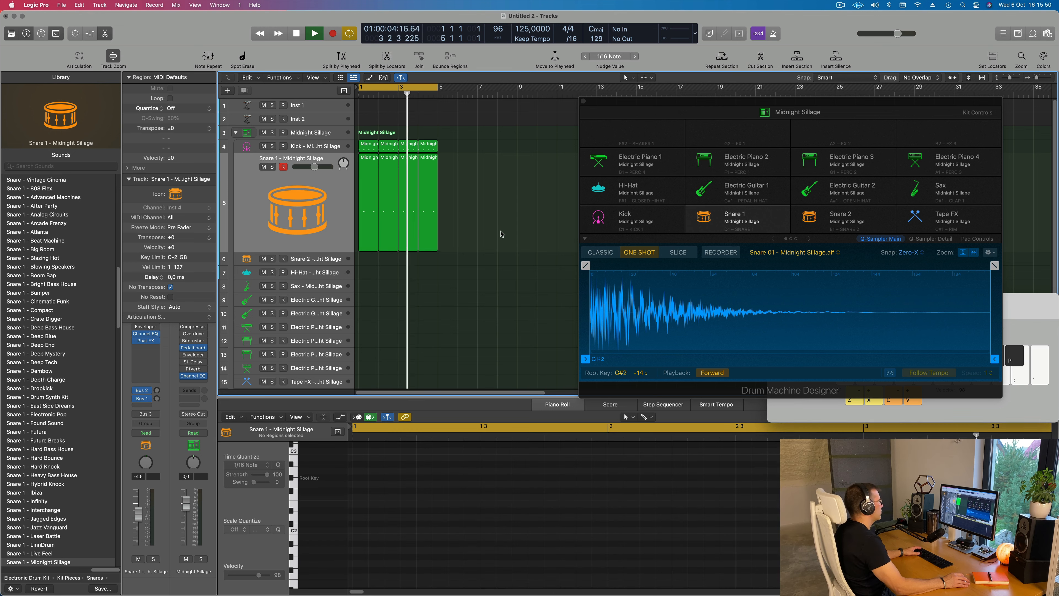
pyautogui.press('space')
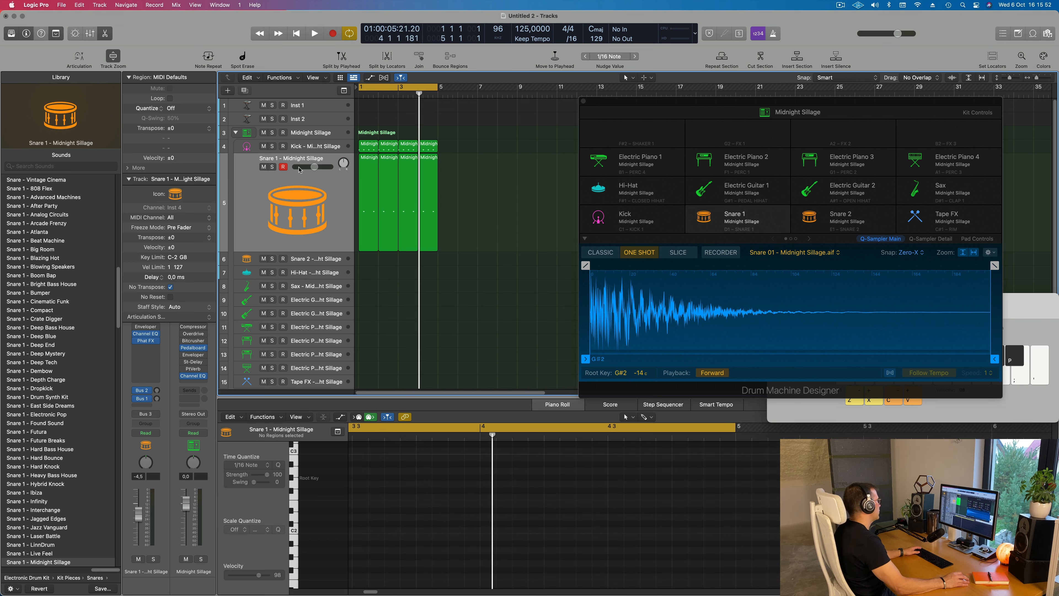
pyautogui.press('Return')
pyautogui.press('space')
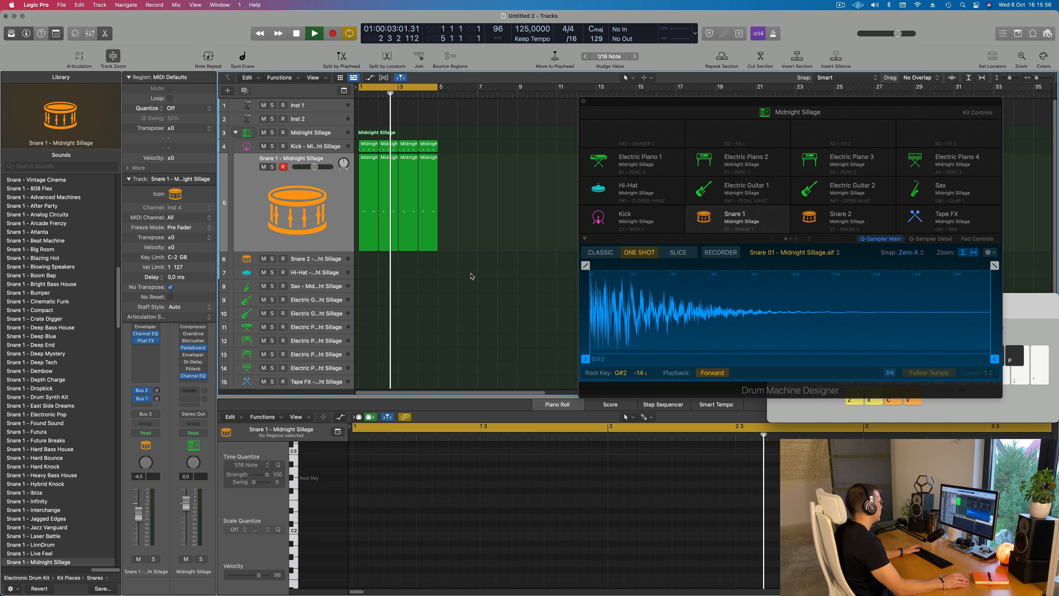
pyautogui.press('space')
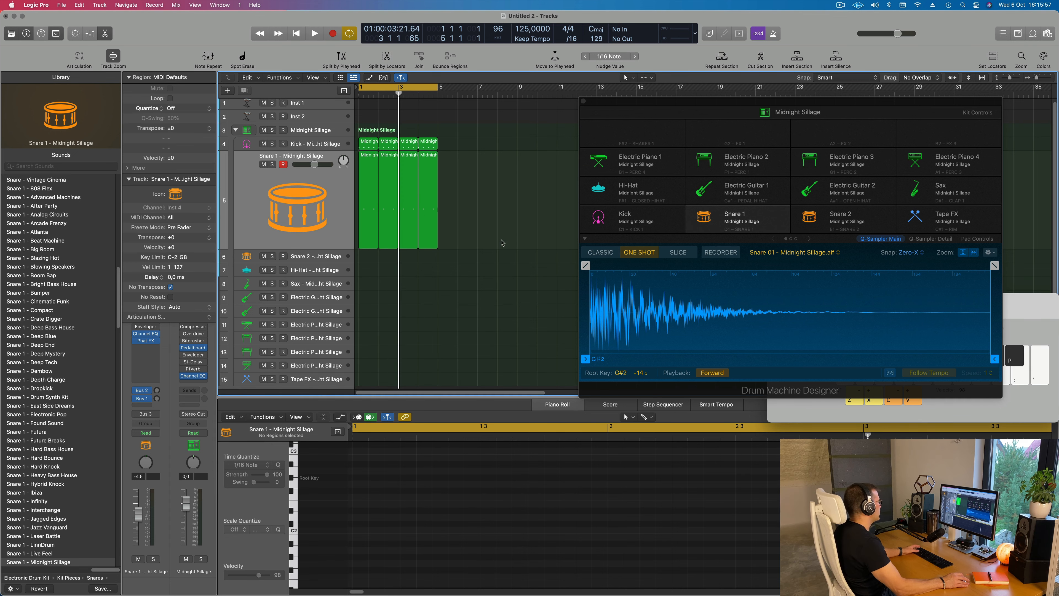
# Copy the first kick region onto the Hi-Hat track and transpose its four notes upward, checking it in playback
pyautogui.click(372, 144)
pyautogui.moveTo(372, 144); pyautogui.dragTo(370, 278)
pyautogui.moveTo(360, 493); pyautogui.dragTo(613, 541)
pyautogui.press('Delete')
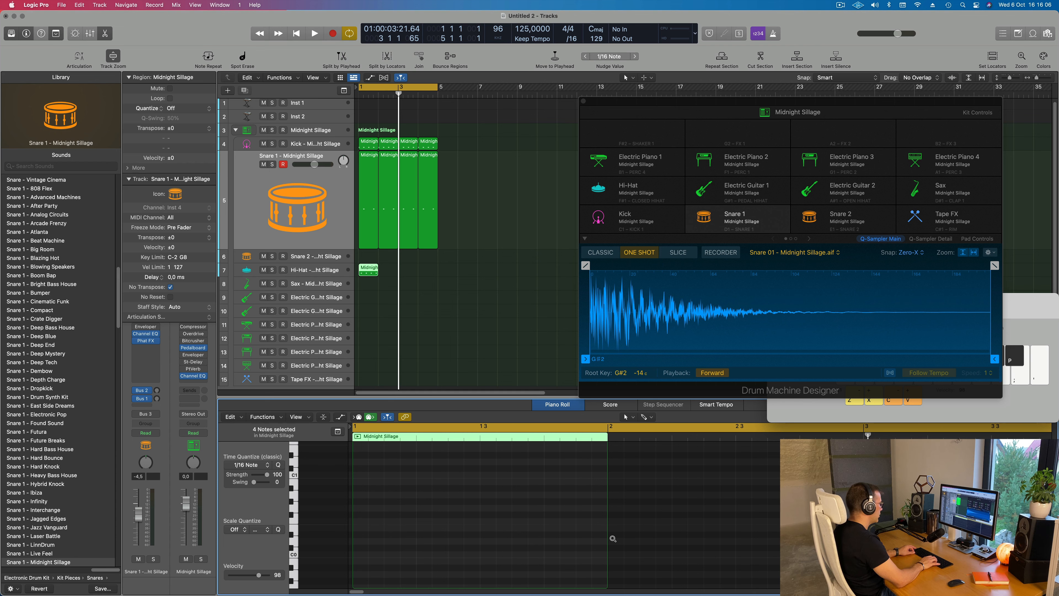
pyautogui.press('space')
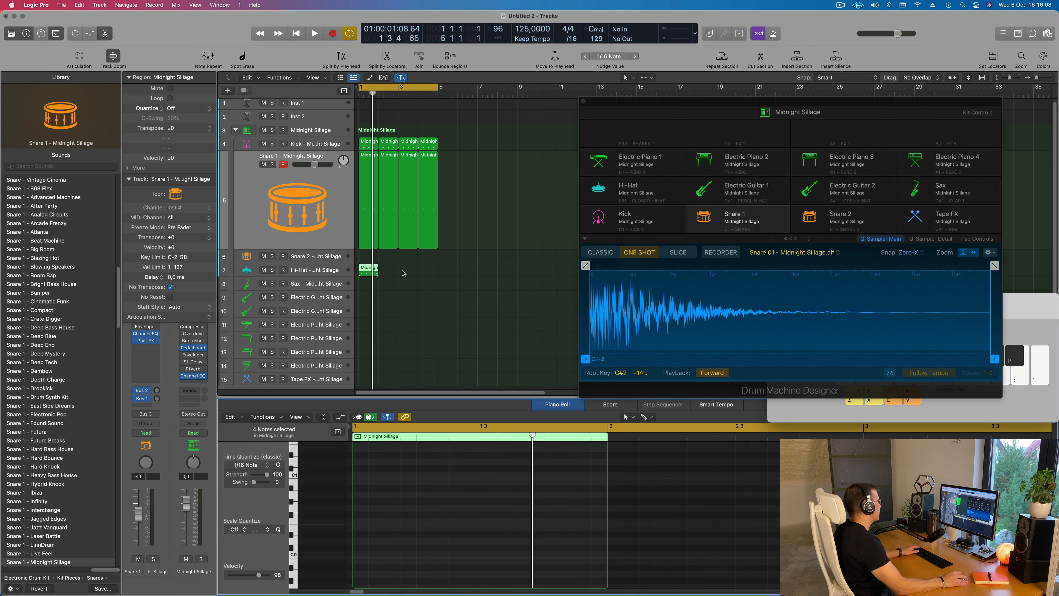
# Repeat the Hi-Hat region three times so the hi-hat pattern fills bars 1 to 4
pyautogui.click(403, 274)
pyautogui.press('super+r')
pyautogui.press('super+r')
pyautogui.press('super+r')
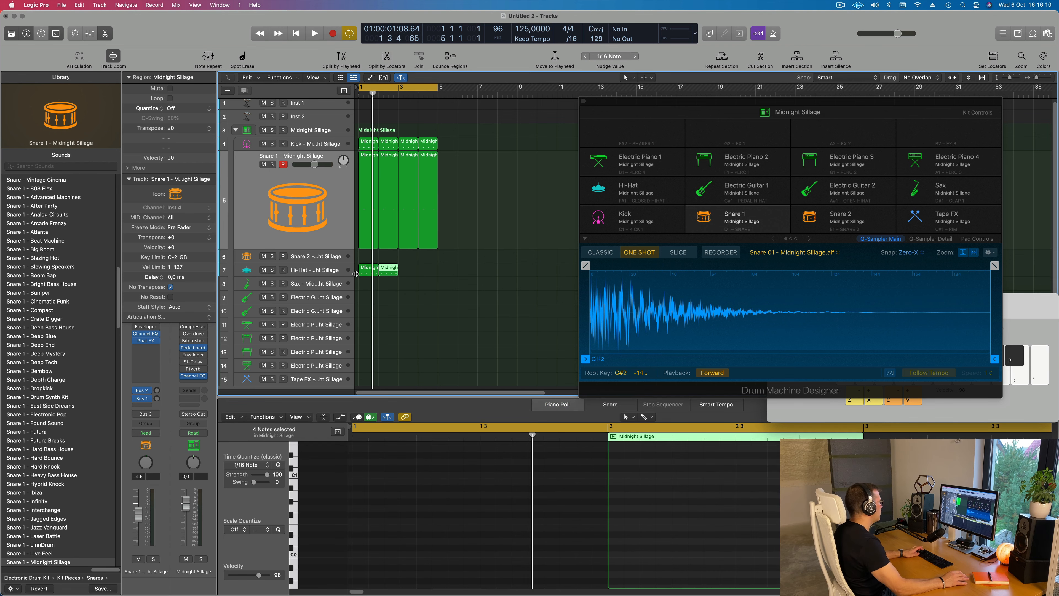
pyautogui.scroll(-1, 411, 322)
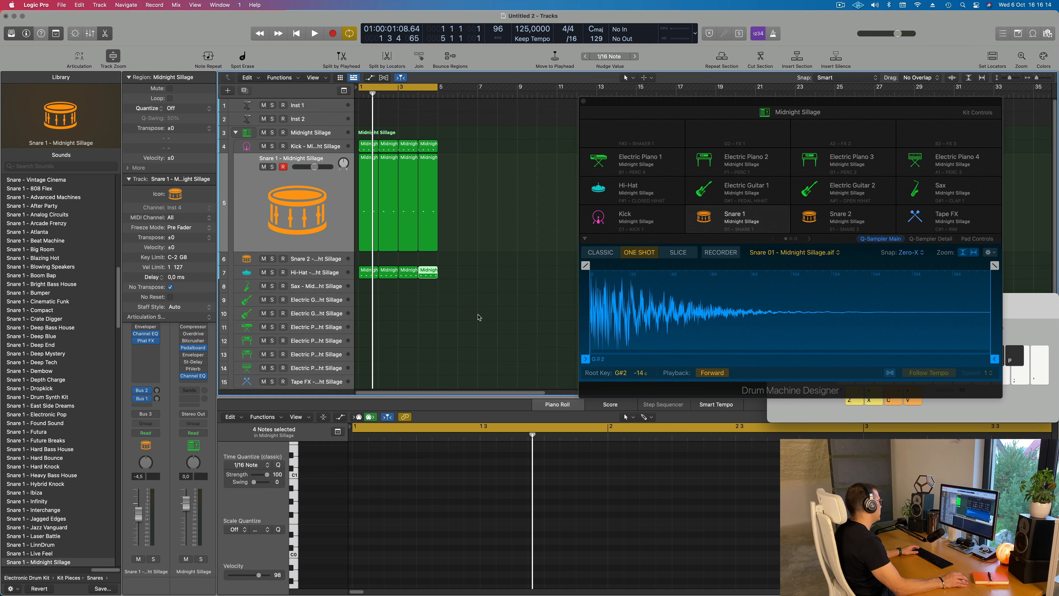
pyautogui.scroll(-1, 479, 320)
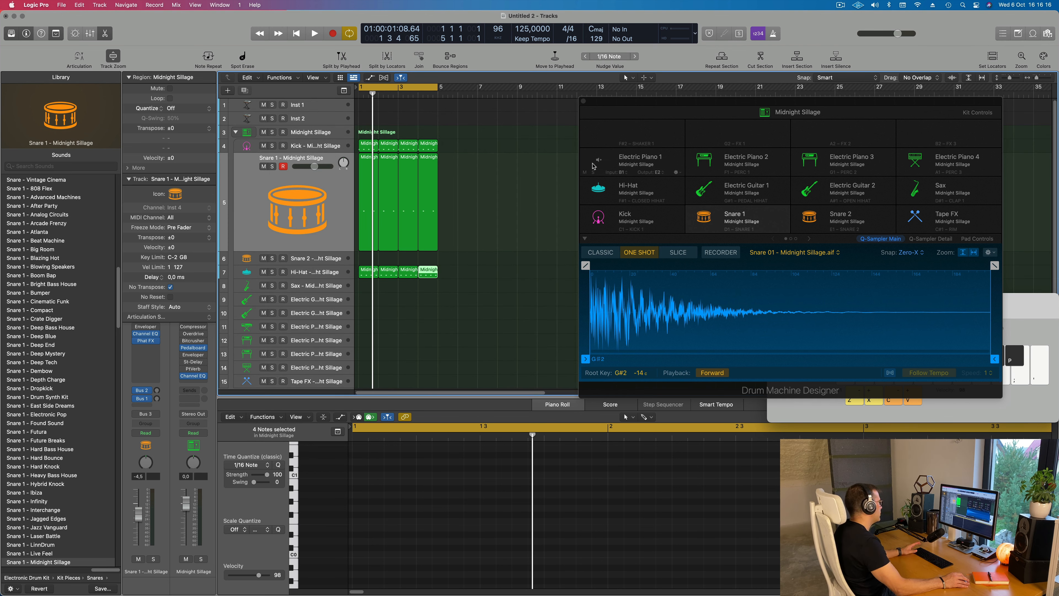
# Move the Drum Machine Designer window farther from the track regions and play the drum loop
pyautogui.moveTo(704, 106); pyautogui.dragTo(743, 138)
pyautogui.press('space')
pyautogui.scroll(-2, 516, 269)
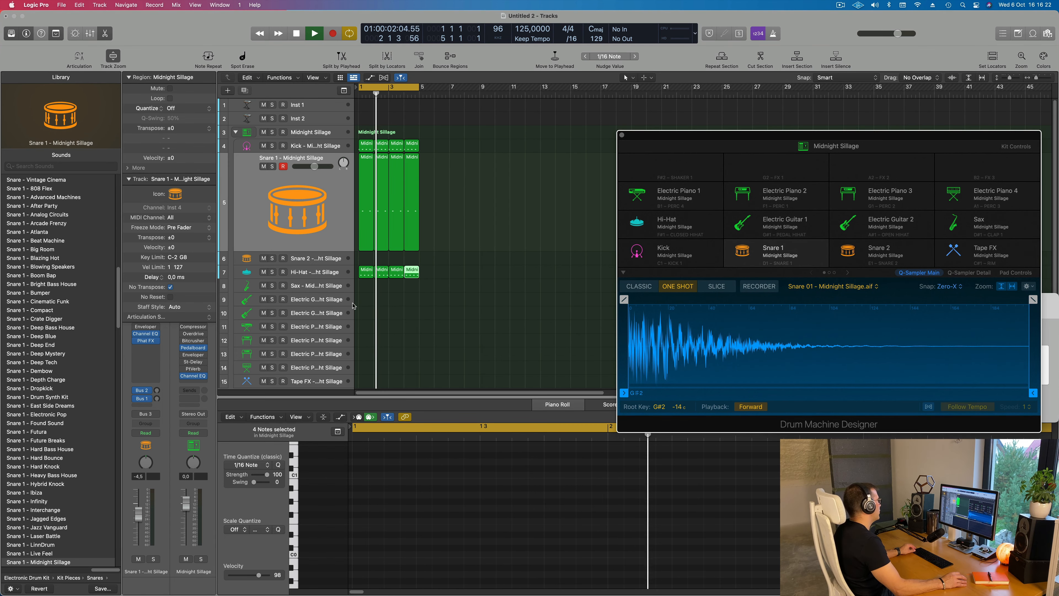
# Select the Sax track and show the Musical Typing keyboard over the Drum Machine Designer window
pyautogui.click(316, 289)
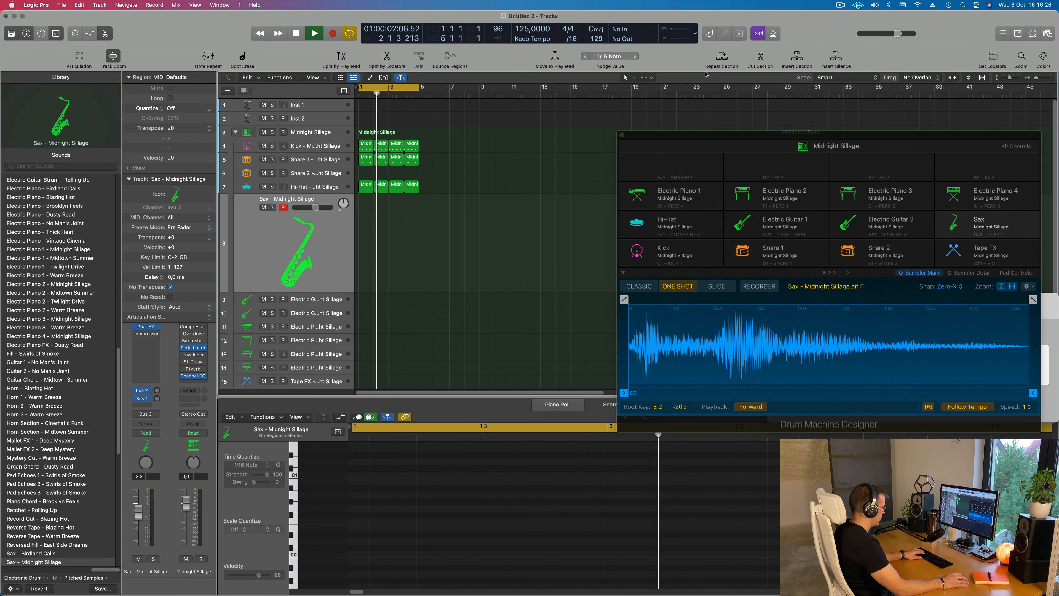
pyautogui.press('super+k')
pyautogui.moveTo(1009, 296); pyautogui.dragTo(872, 222)
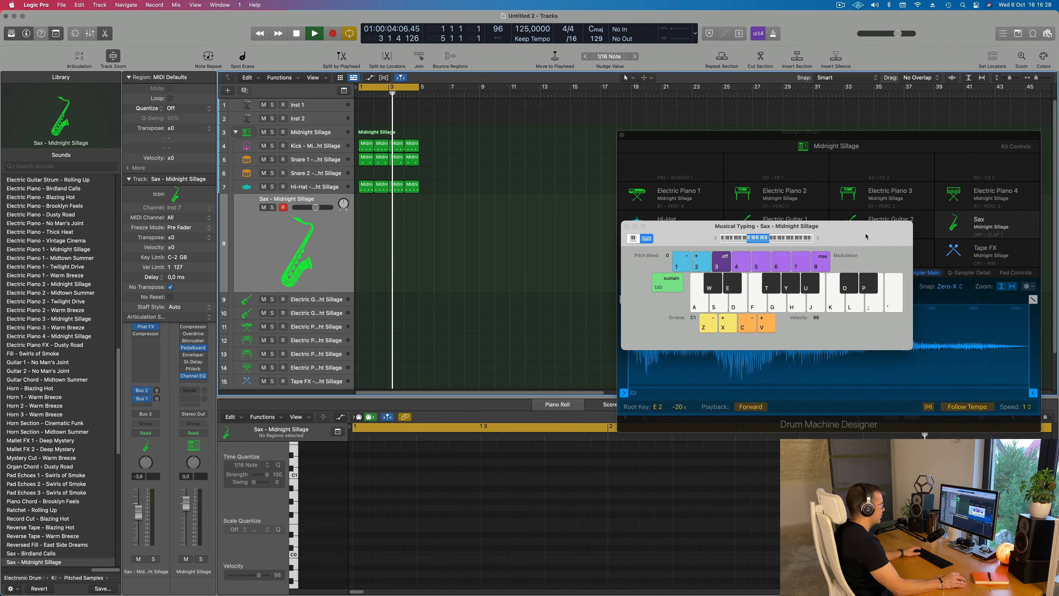
# Audition the Sax over the loop in octaves C3 and C2, leaving Musical Typing at octave C2
pyautogui.click(818, 236)
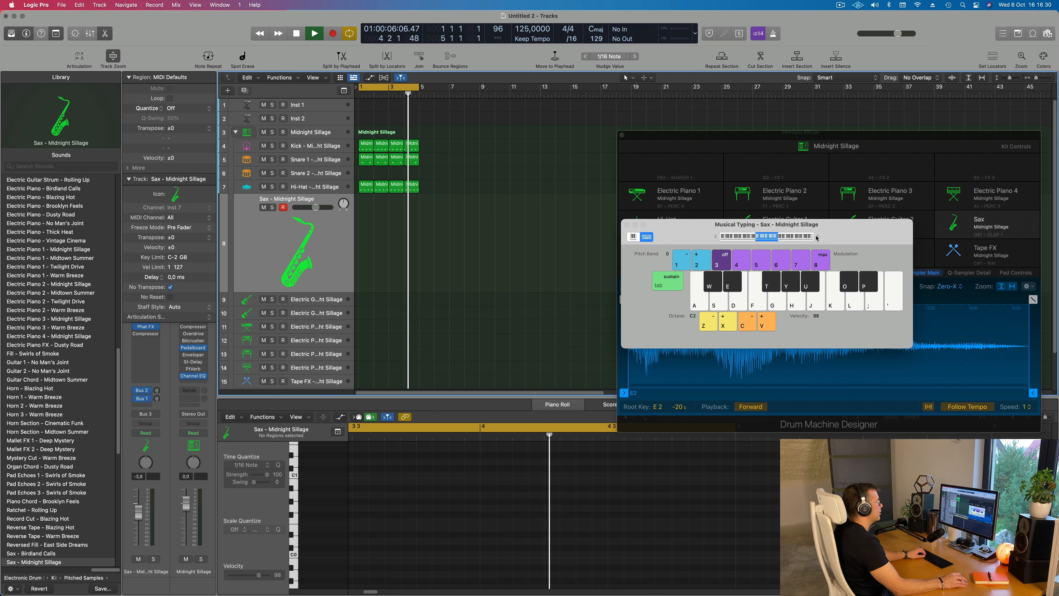
pyautogui.click(818, 236)
pyautogui.press('h')
pyautogui.press('j')
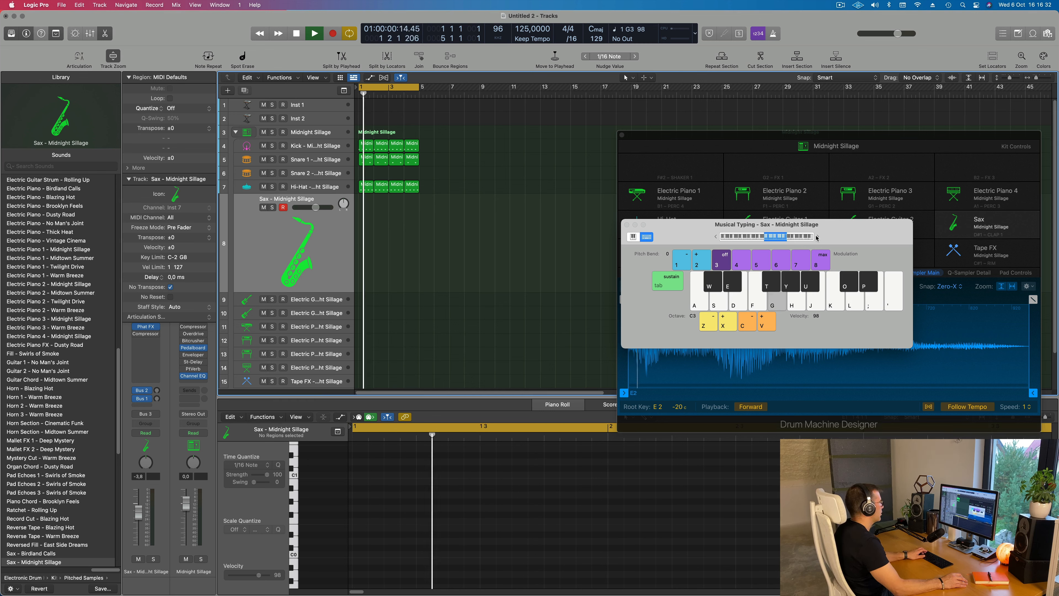
pyautogui.click(716, 238)
pyautogui.press('g')
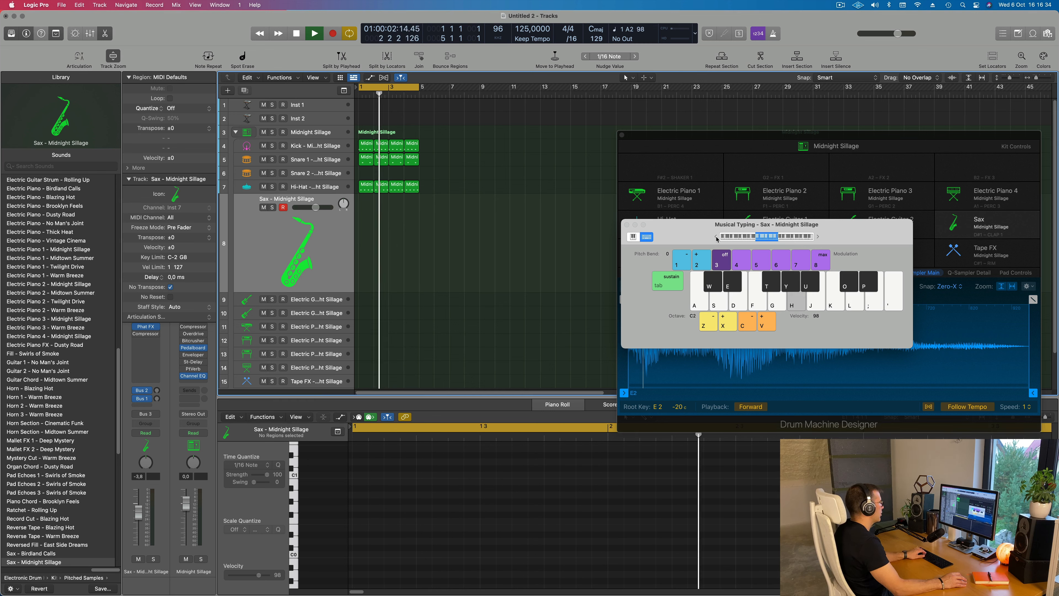
pyautogui.press('h')
pyautogui.press('j')
pyautogui.press('k')
pyautogui.press('h')
# Audition the Electric Guitar 1 and Electric Guitar 2 tracks with a few notes over the loop
pyautogui.click(308, 301)
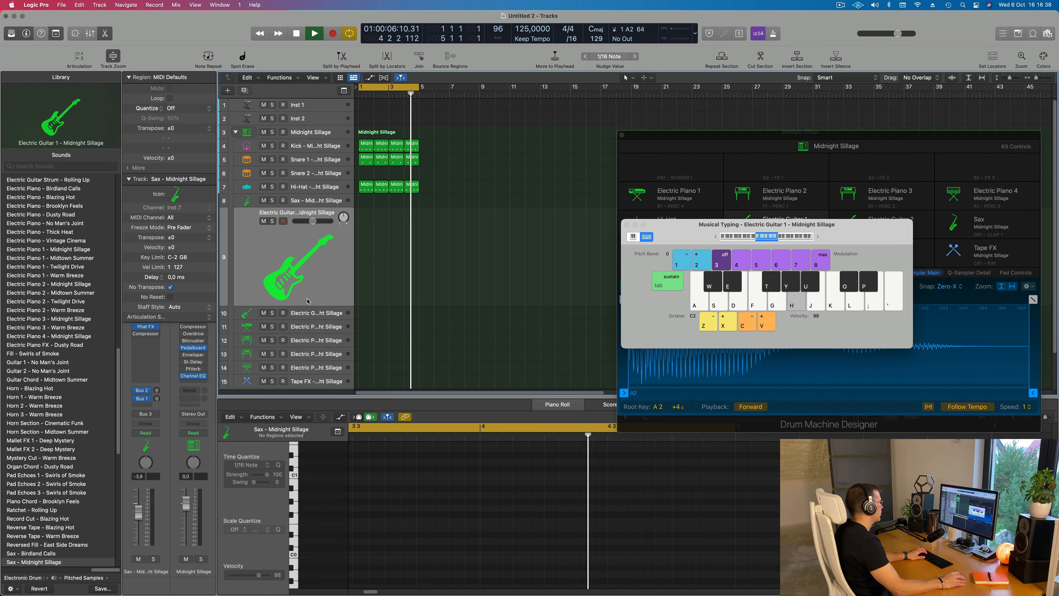
pyautogui.press('j')
pyautogui.press('k')
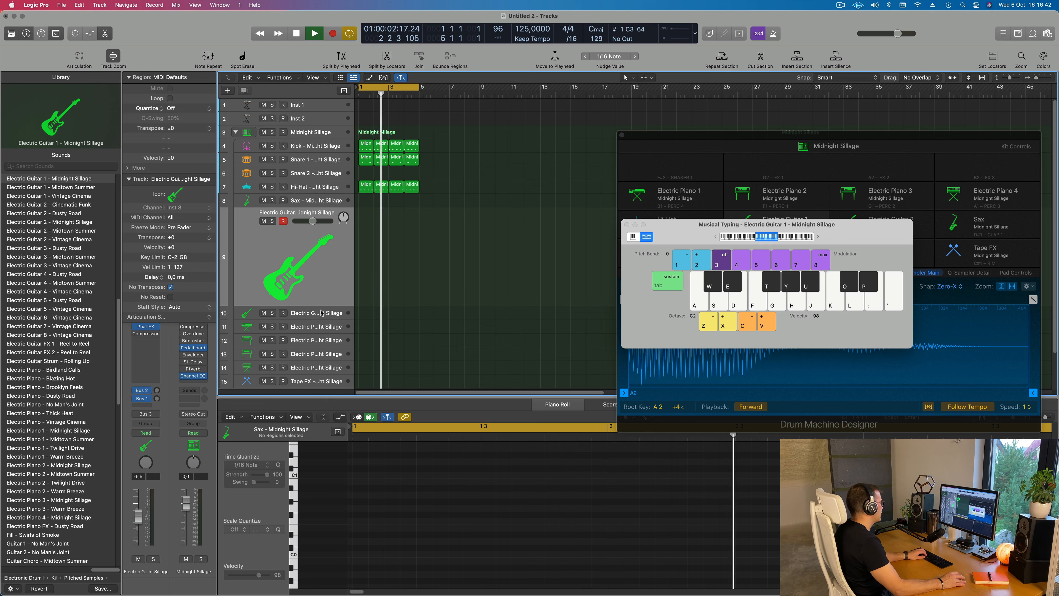
pyautogui.click(322, 314)
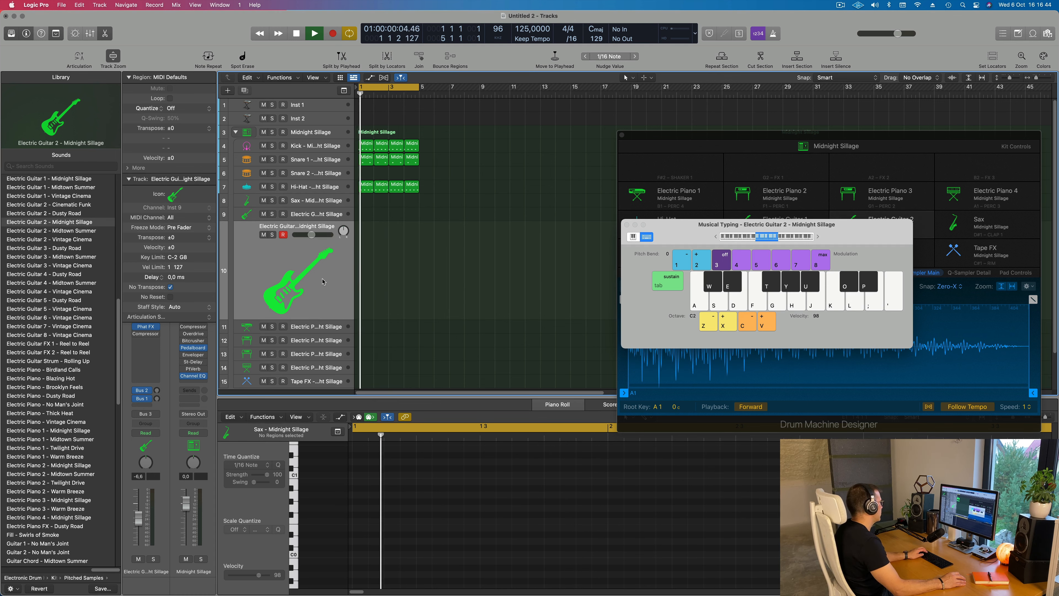
pyautogui.press('h')
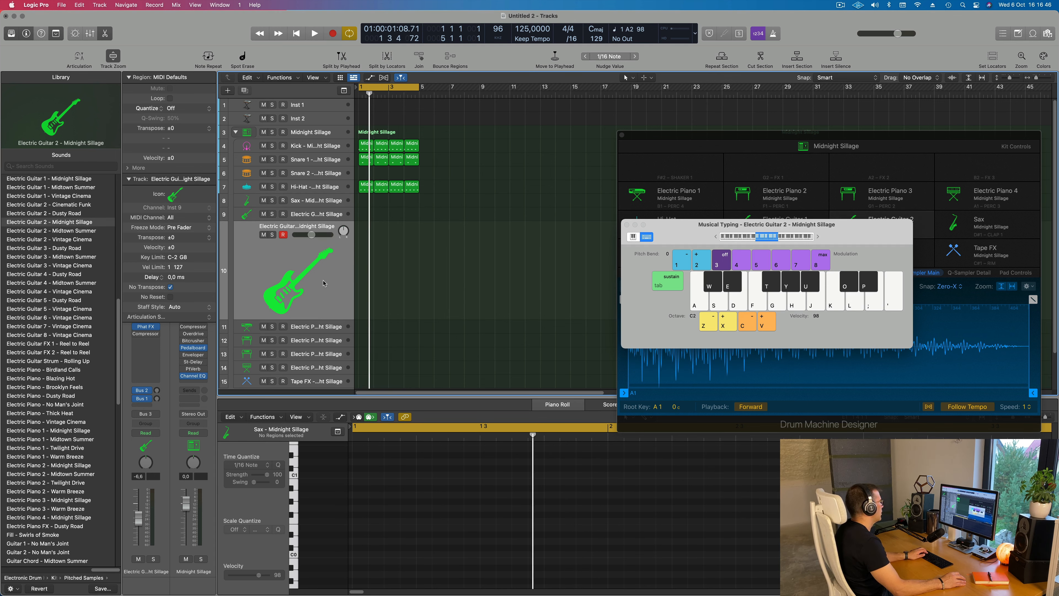
# Audition Electric Guitar 2 with more notes in octave C2 and again in octave C3
pyautogui.press('j')
pyautogui.press('k')
pyautogui.press('h')
pyautogui.press('j')
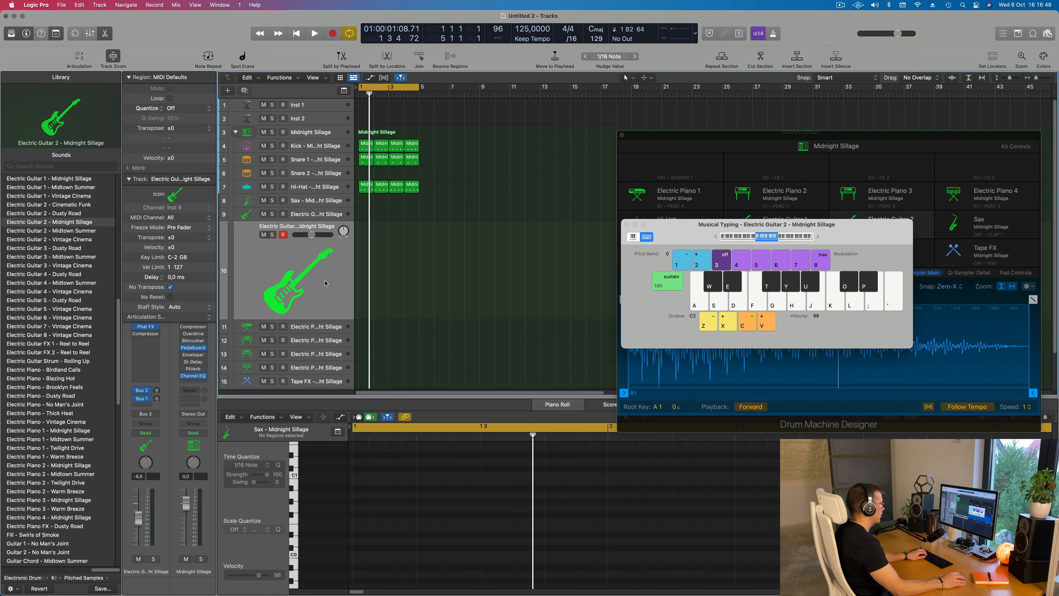
pyautogui.press('k')
pyautogui.press('h')
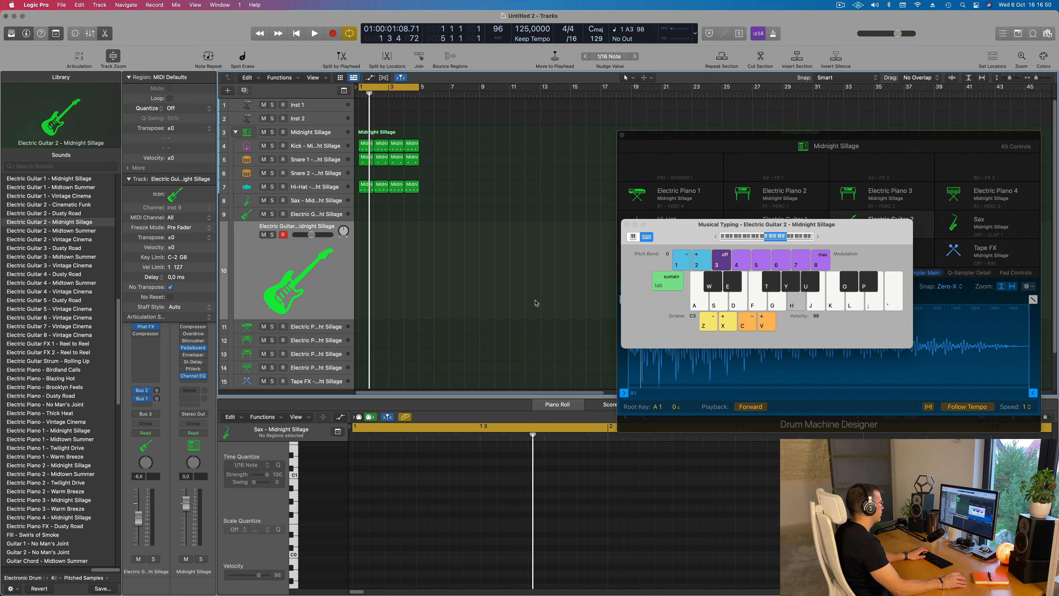
pyautogui.press('j')
# Select the Electric Piano 1 track, try a few notes in octave C3 and briefly play the loop
pyautogui.click(319, 329)
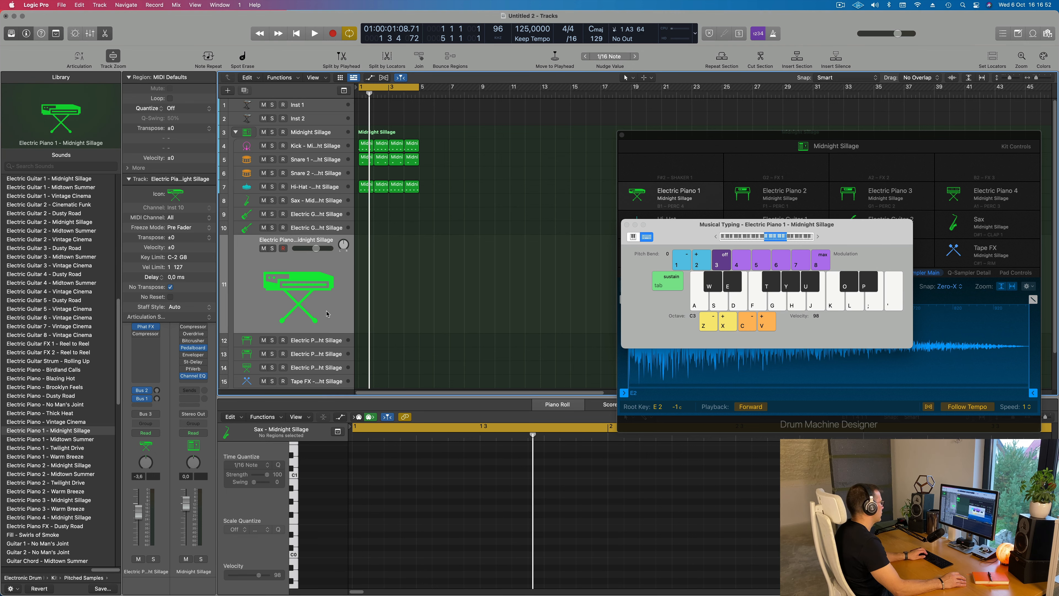
pyautogui.press('j')
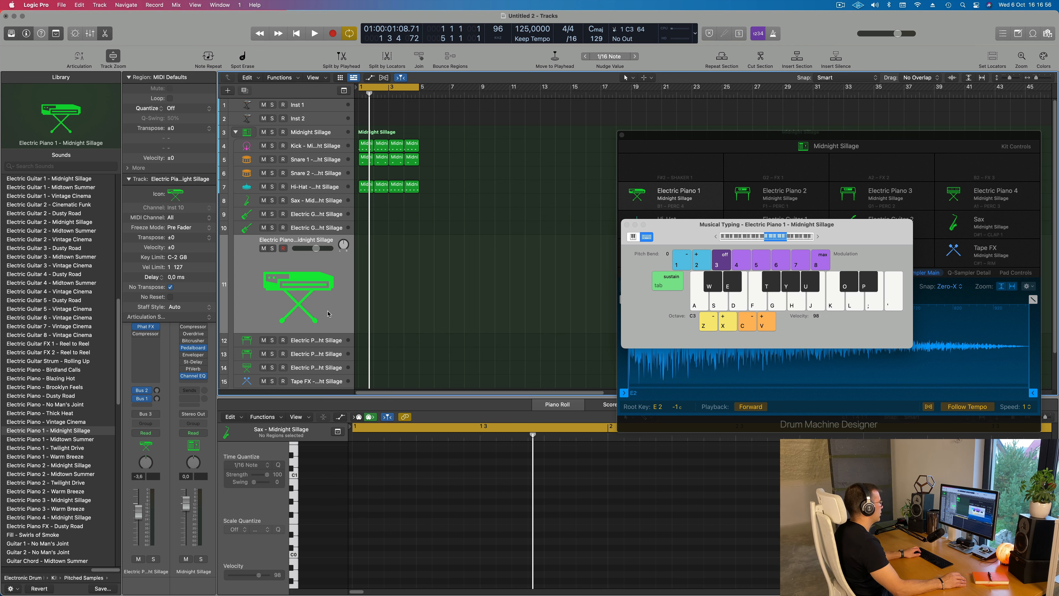
pyautogui.press('a')
pyautogui.press('a')
pyautogui.press('space')
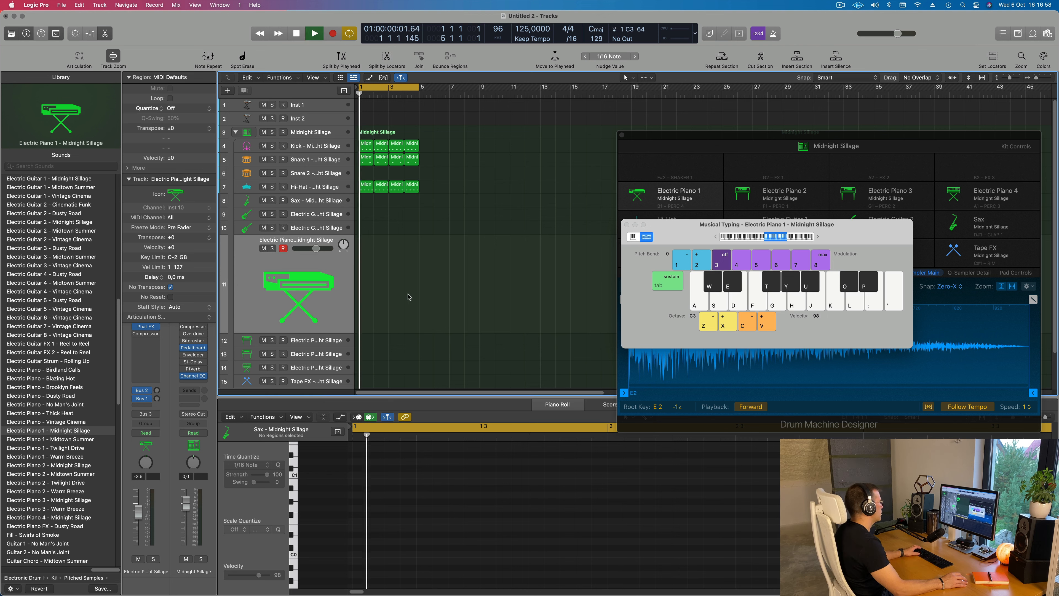
pyautogui.press('space')
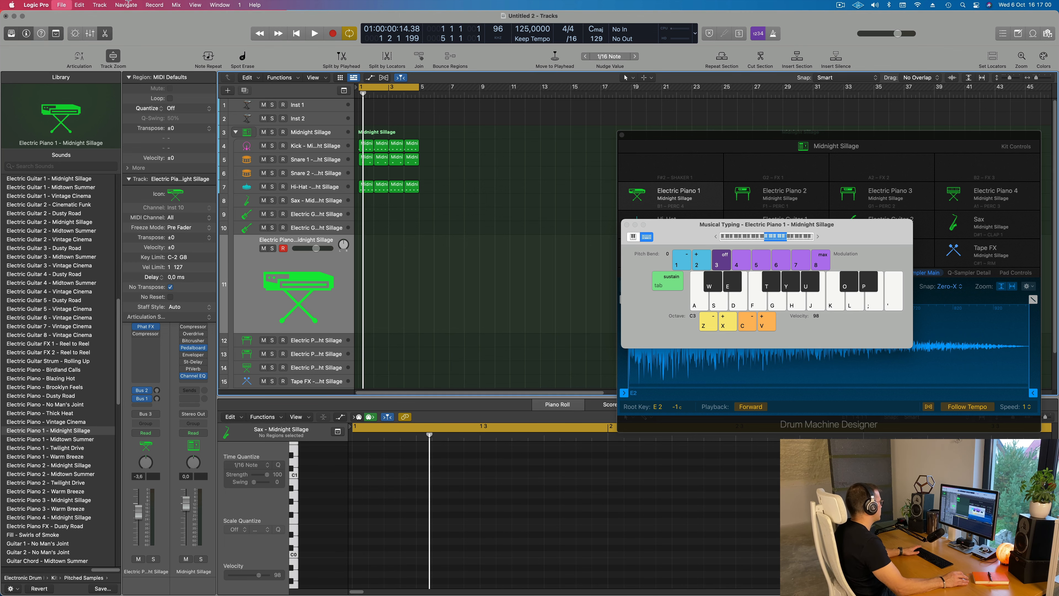
# Save the project as Project.logicx in a new folder named 259 inside LEMT 250-500
pyautogui.press('super+s')
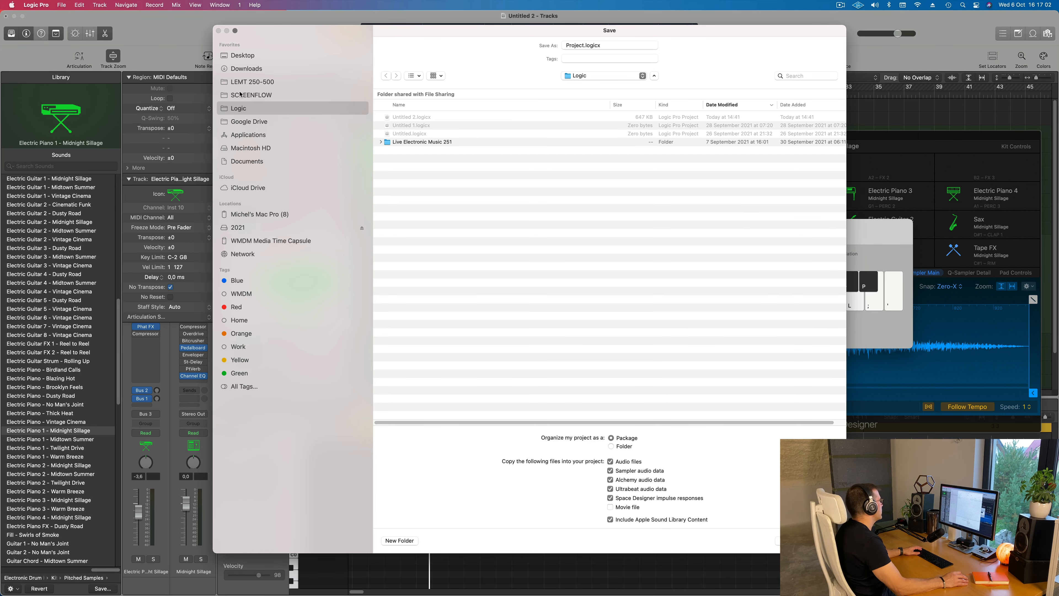
pyautogui.click(254, 82)
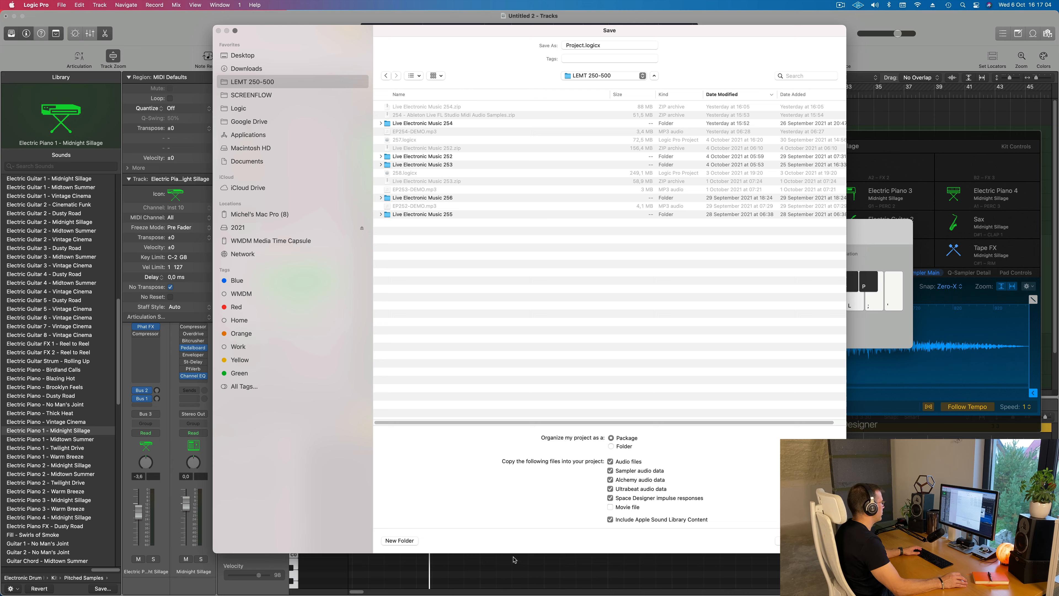
pyautogui.click(399, 541)
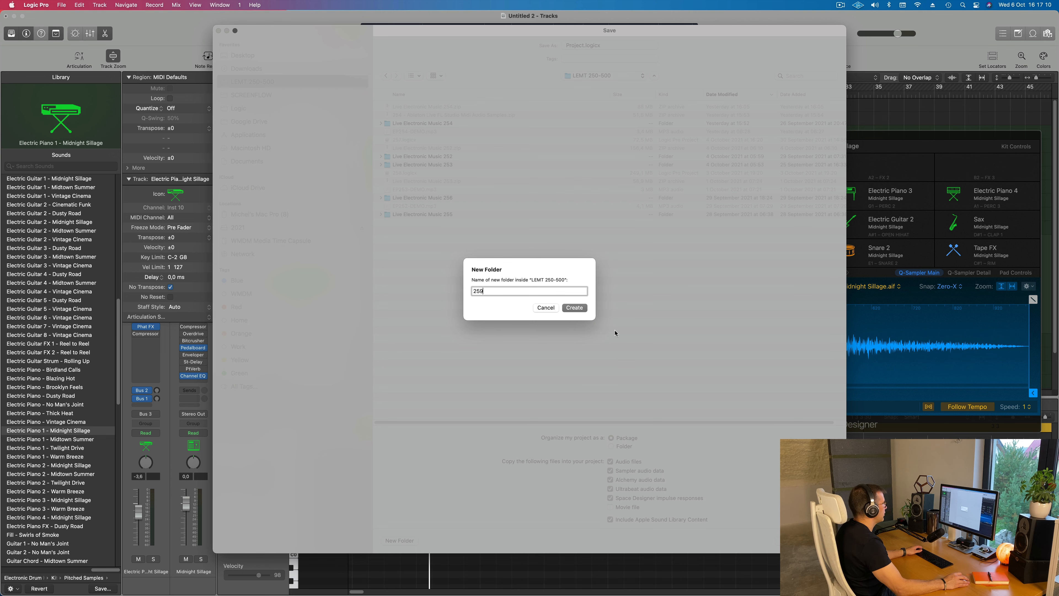
pyautogui.click(575, 308)
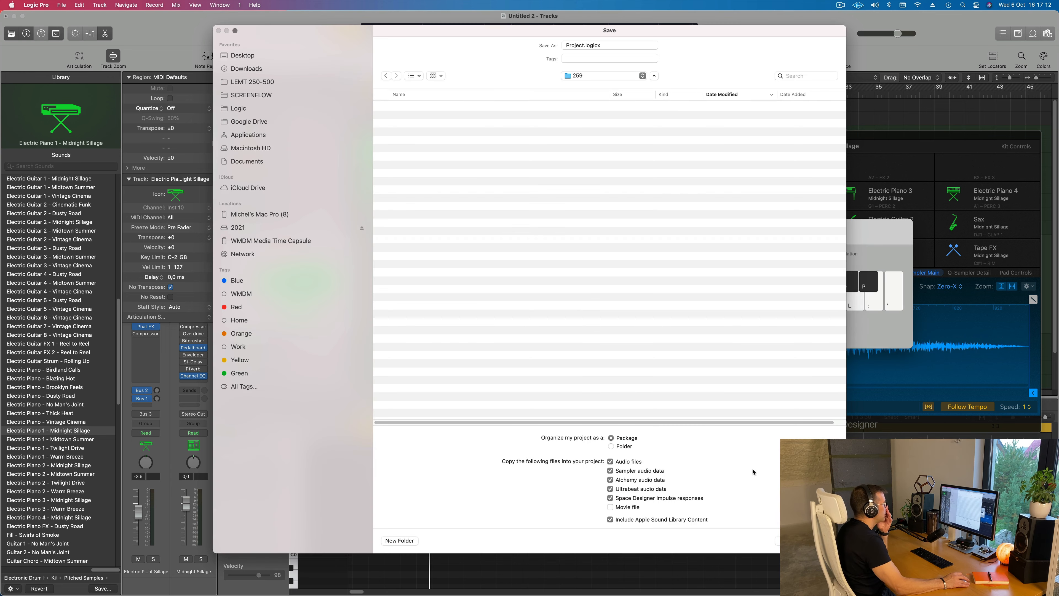
pyautogui.click(824, 541)
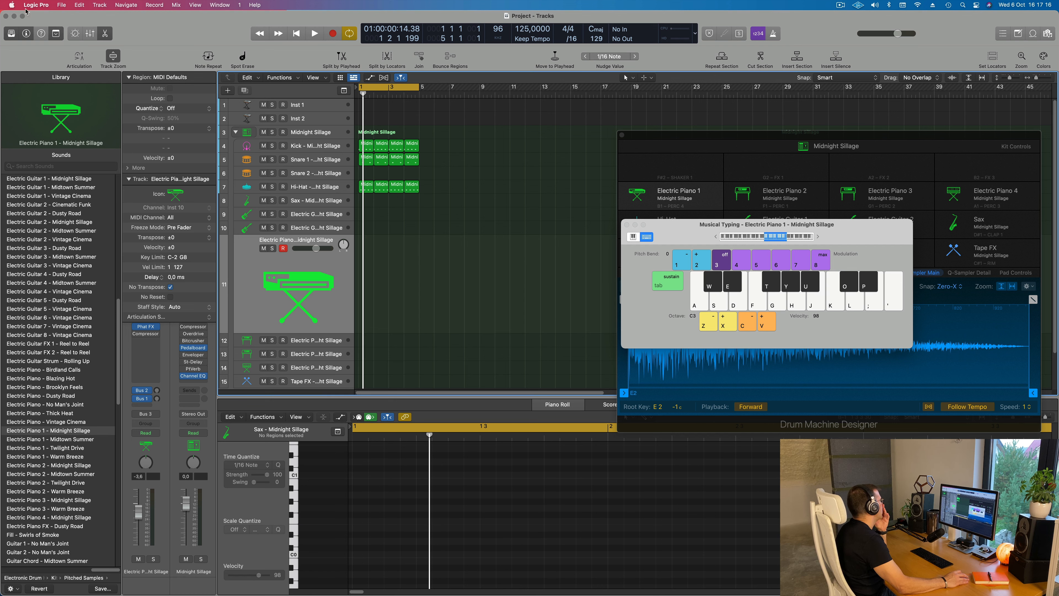
# Quit Logic Pro, using Force Quit to end the unresponsive application
pyautogui.click(32, 7)
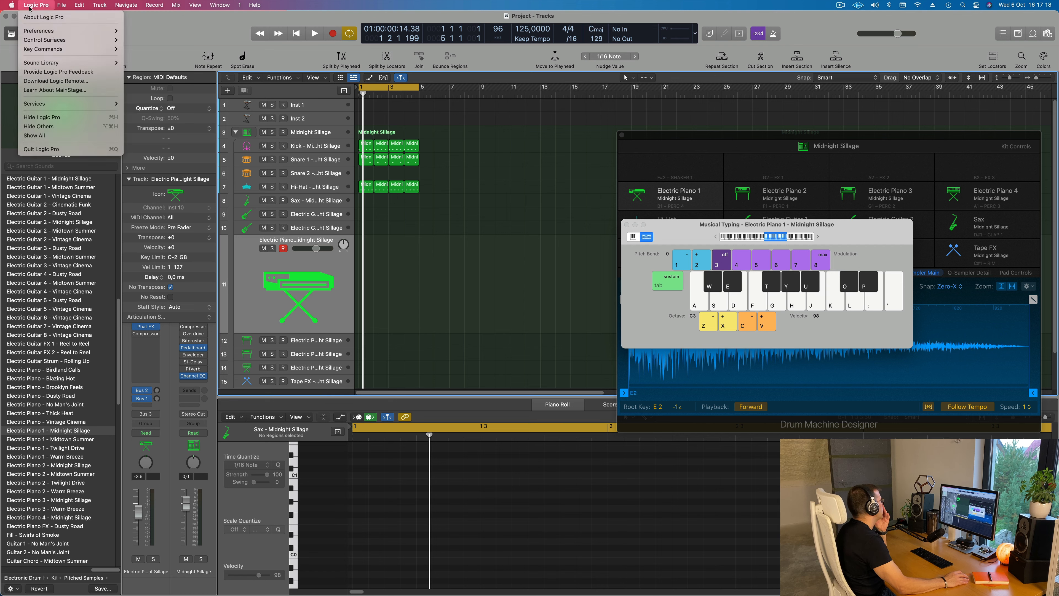
pyautogui.click(45, 149)
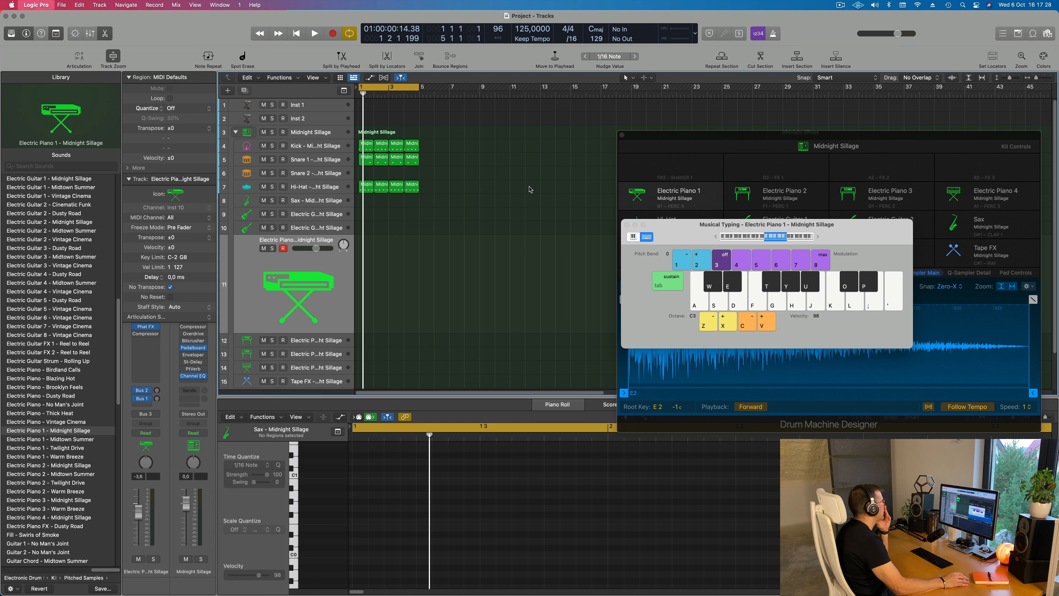
pyautogui.moveTo(557, 580)
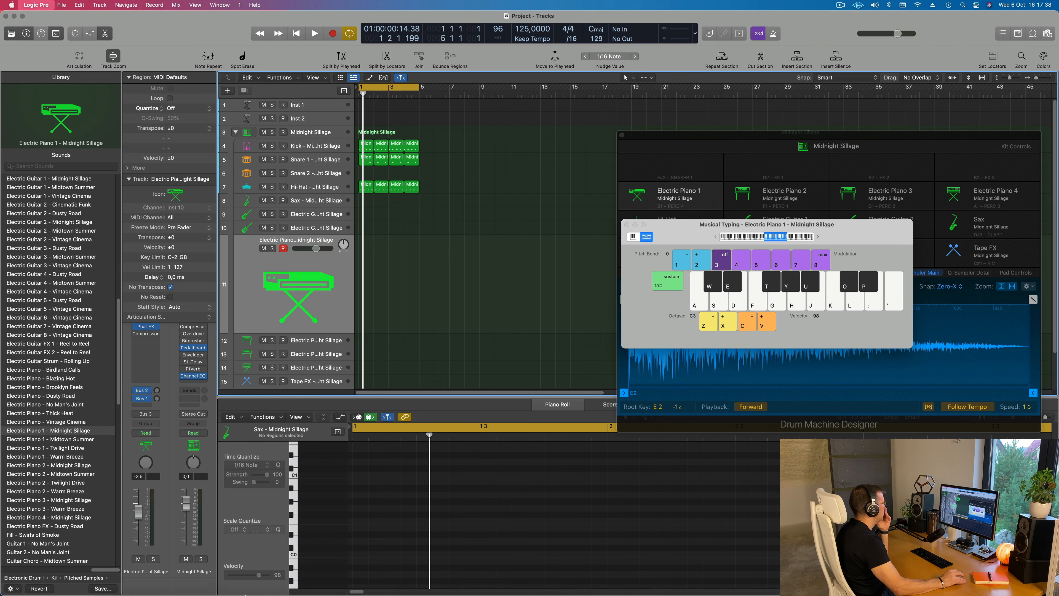
pyautogui.moveTo(252, 589)
pyautogui.rightClick(397, 582)
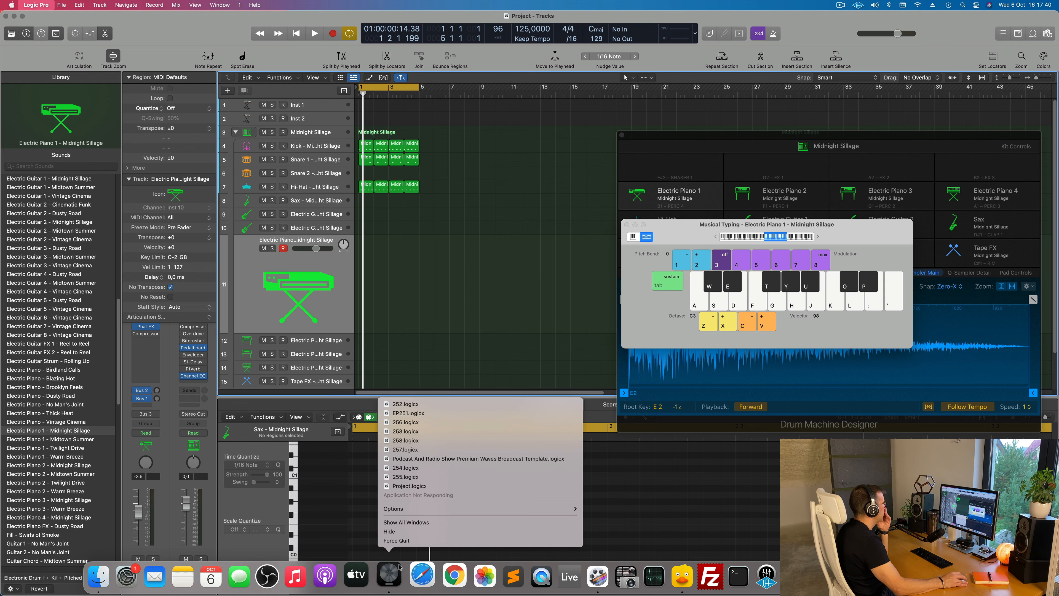
pyautogui.click(403, 541)
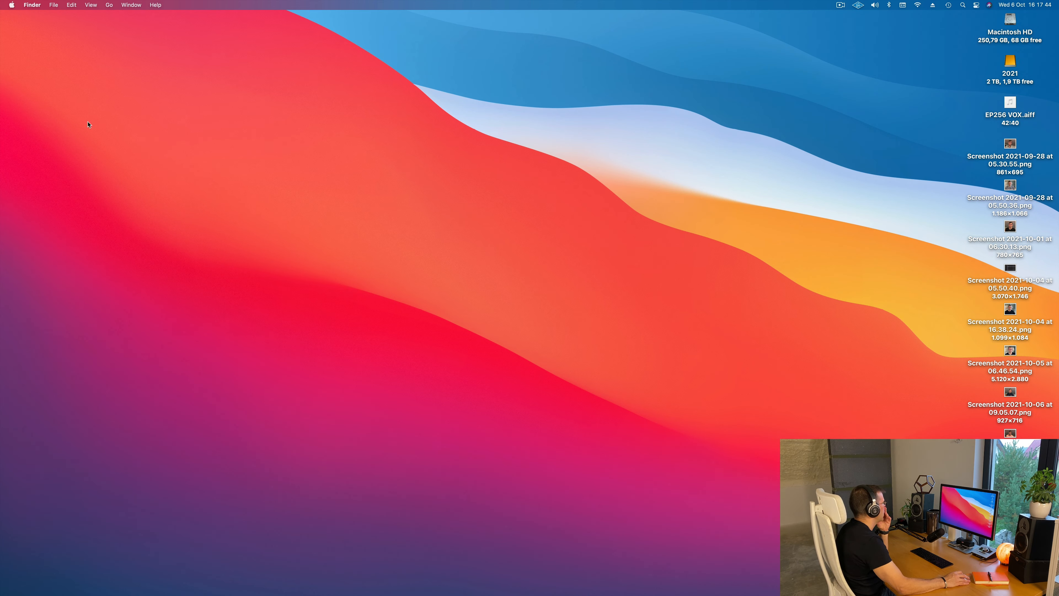
# Relaunch Logic Pro, abort the Audio Units scan and reopen the most recent project, Project.logicx
pyautogui.moveTo(444, 589)
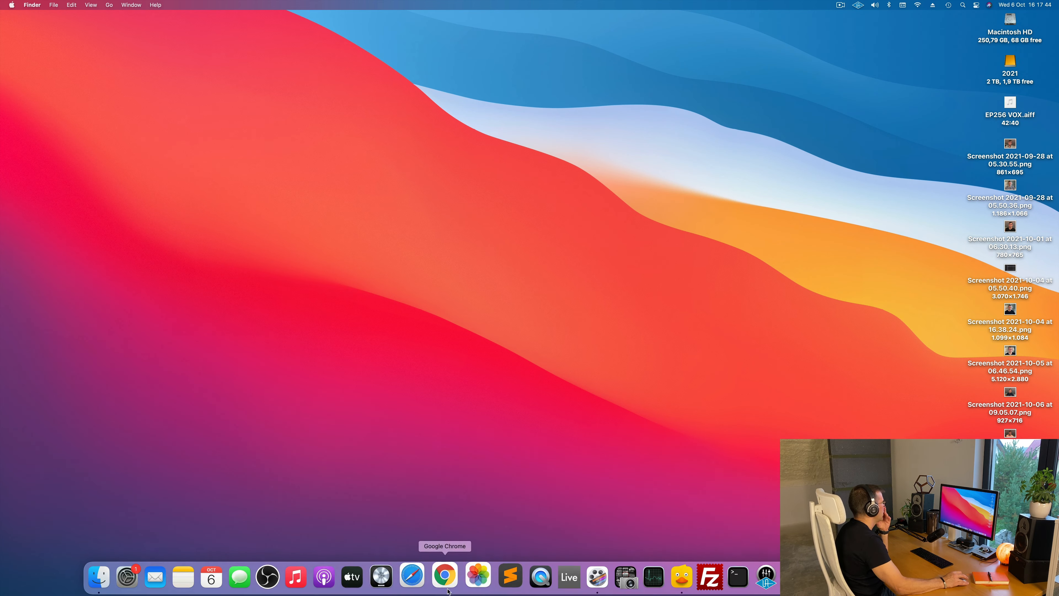
pyautogui.click(391, 582)
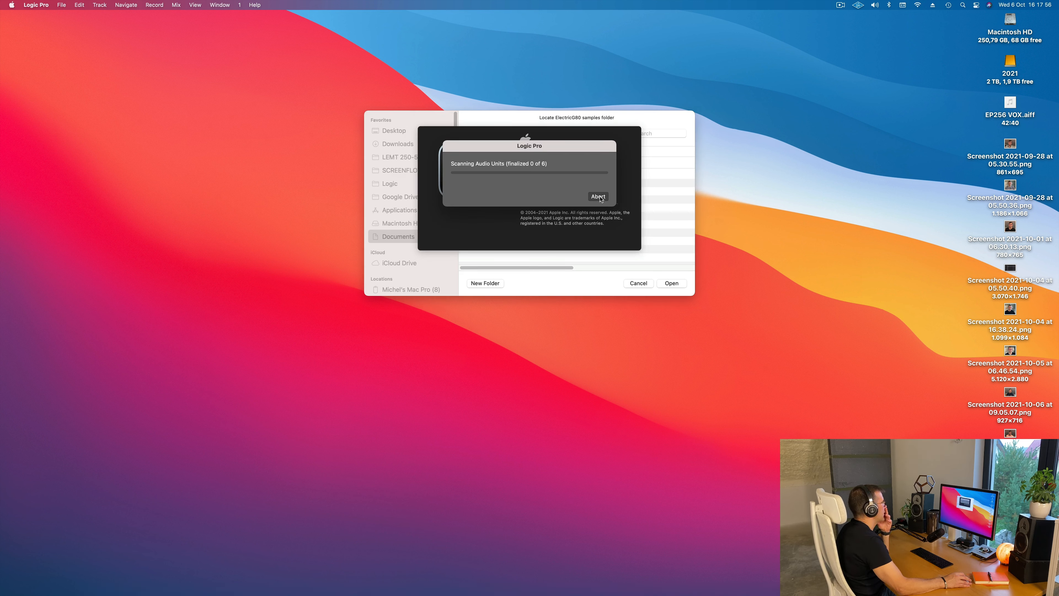
pyautogui.click(599, 197)
pyautogui.click(539, 272)
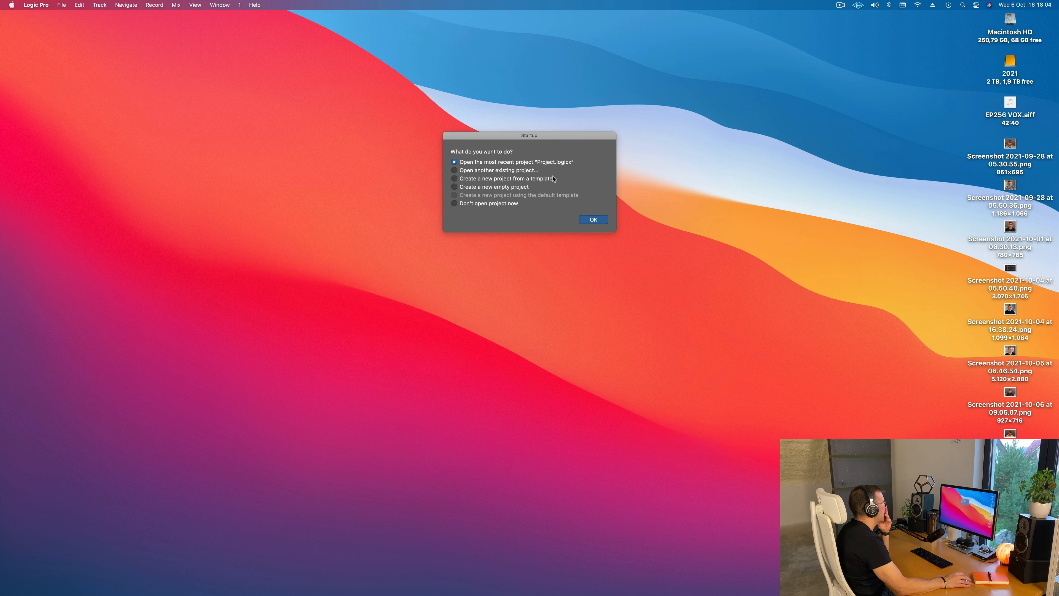
pyautogui.click(594, 222)
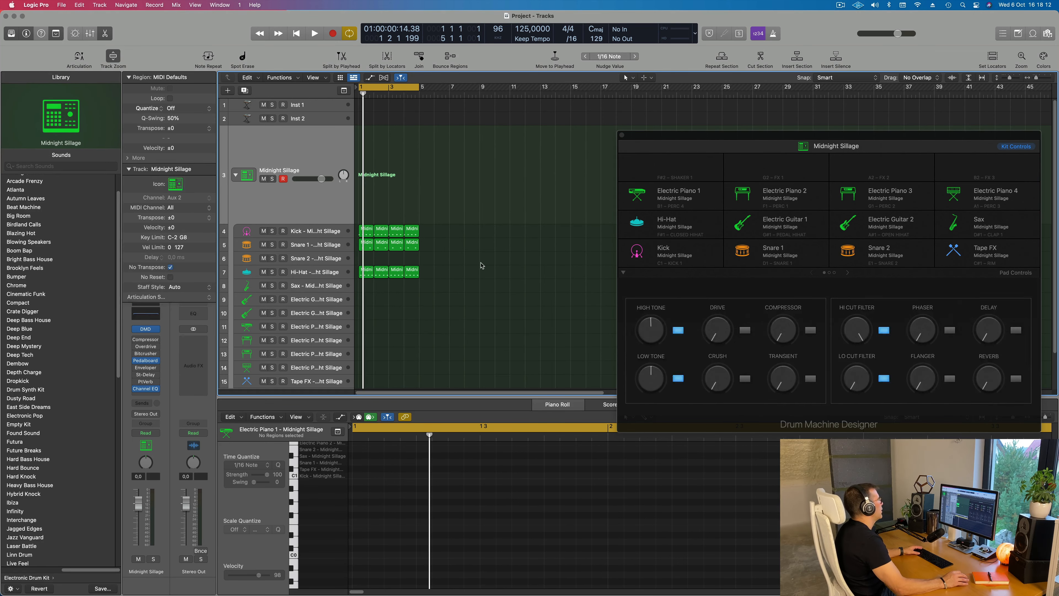
# Play the reopened project's drum loop briefly, stop it and select the Electric Piano 1 track
pyautogui.press('space')
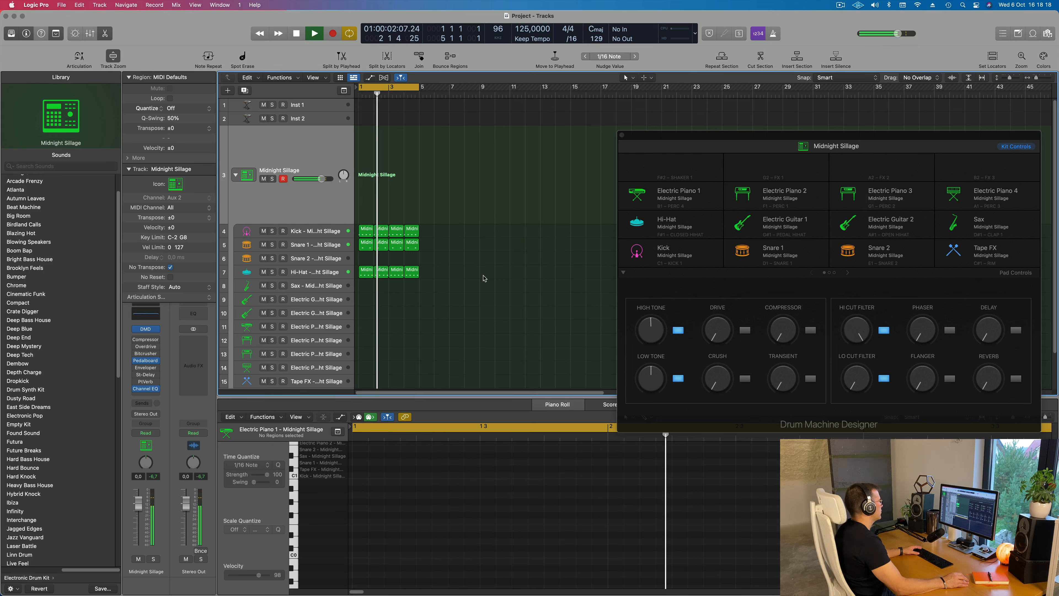
pyautogui.press('space')
pyautogui.click(333, 326)
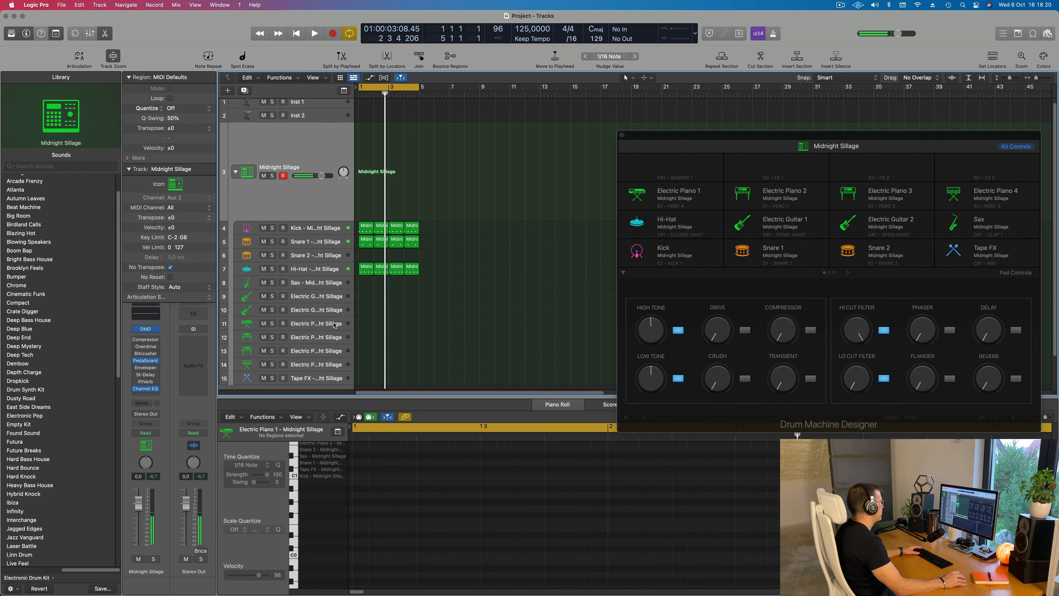
pyautogui.click(329, 291)
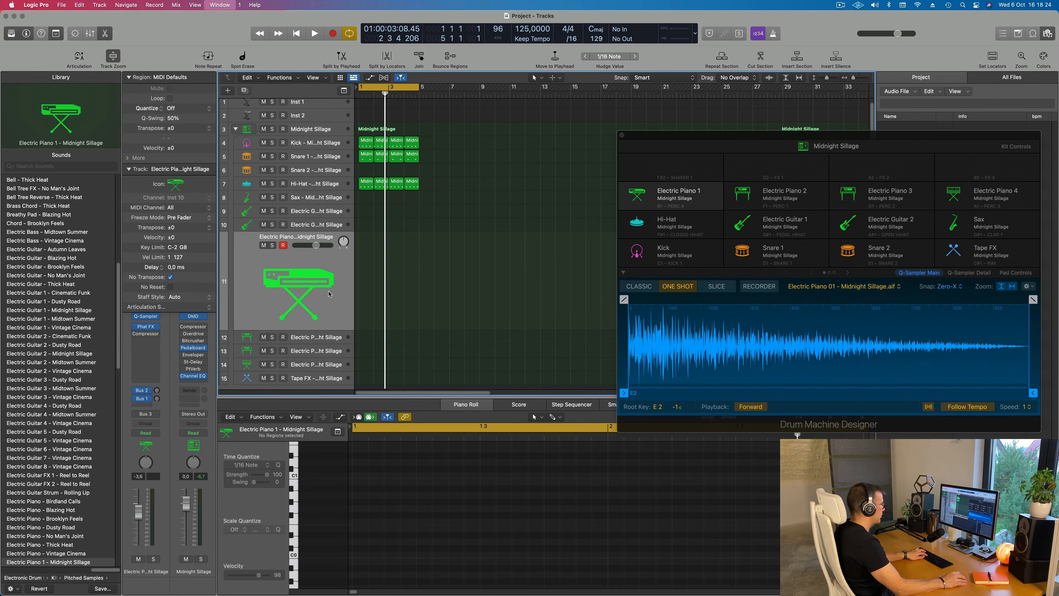
# Show the Musical Typing keyboard and audition Electric Piano 1 over the loop in octave C2
pyautogui.press('super+k')
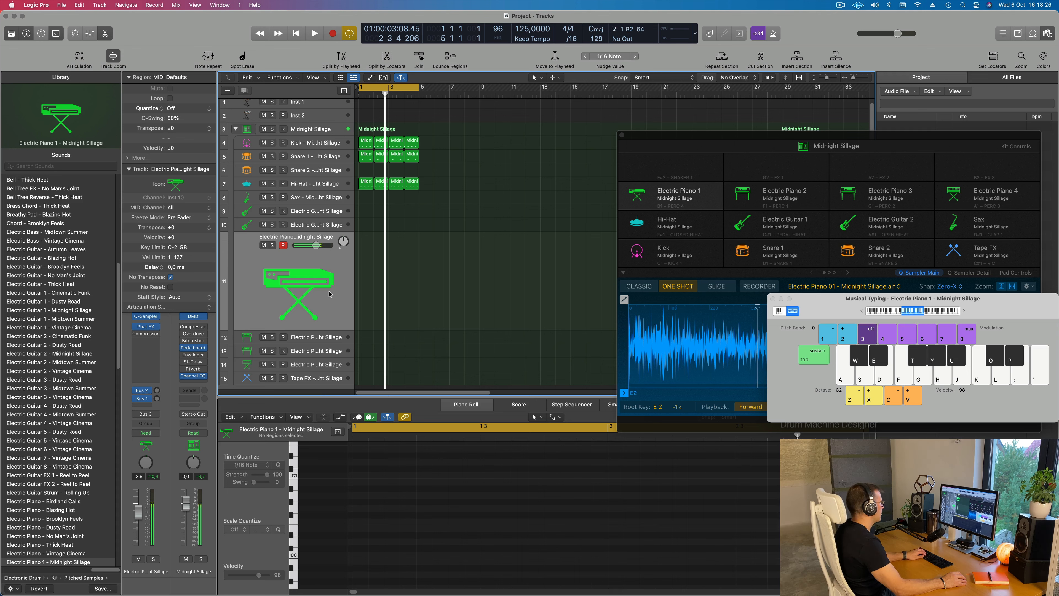
pyautogui.press('space')
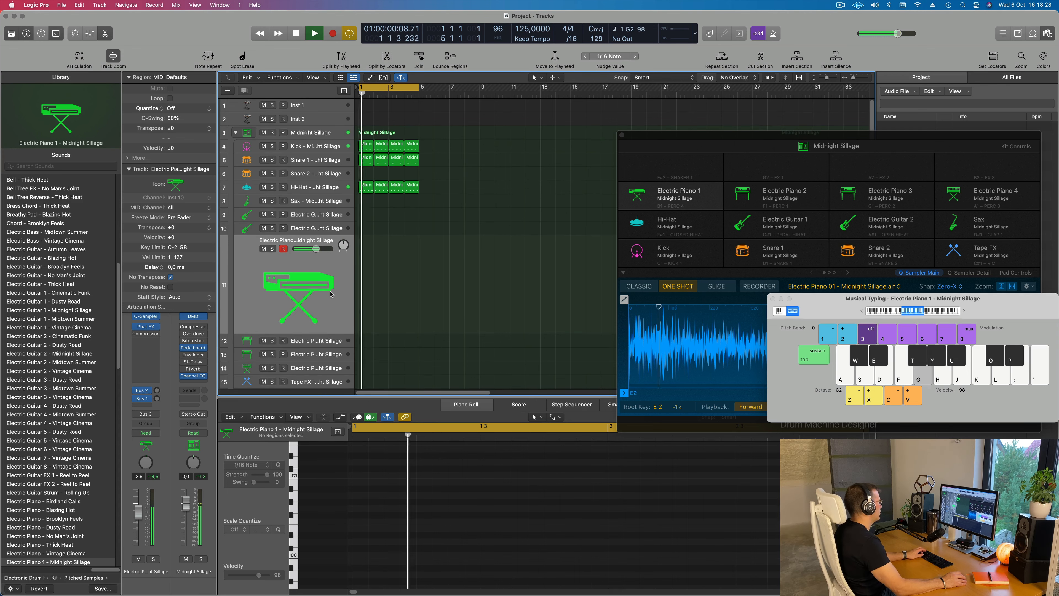
pyautogui.press('f')
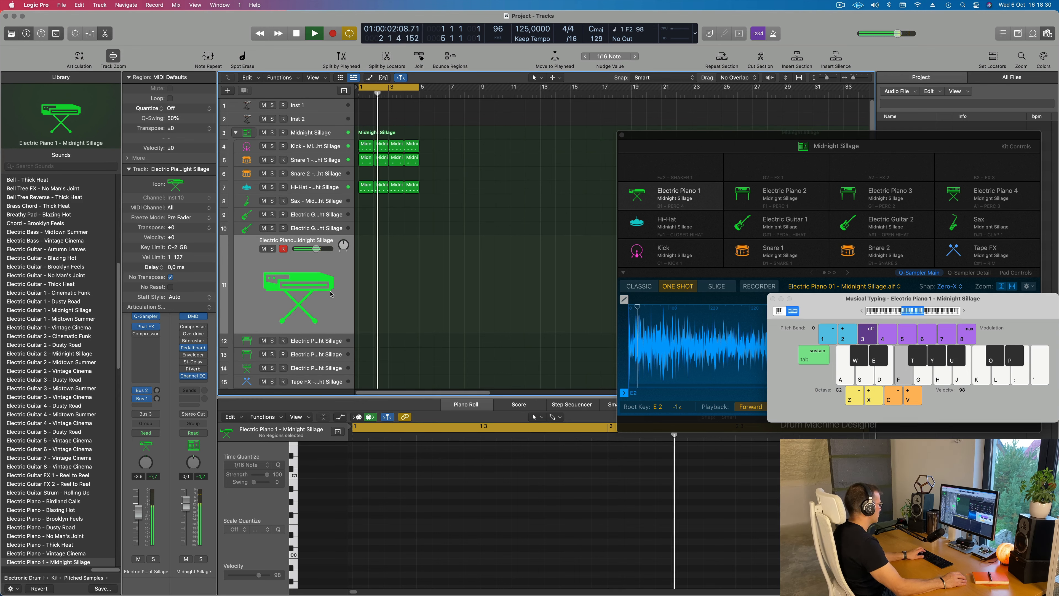
pyautogui.press('j')
# Select the Tape FX track and audition it with several notes over the playing loop in octave C2
pyautogui.scroll(-1, 330, 342)
pyautogui.scroll(-1, 331, 343)
pyautogui.click(312, 371)
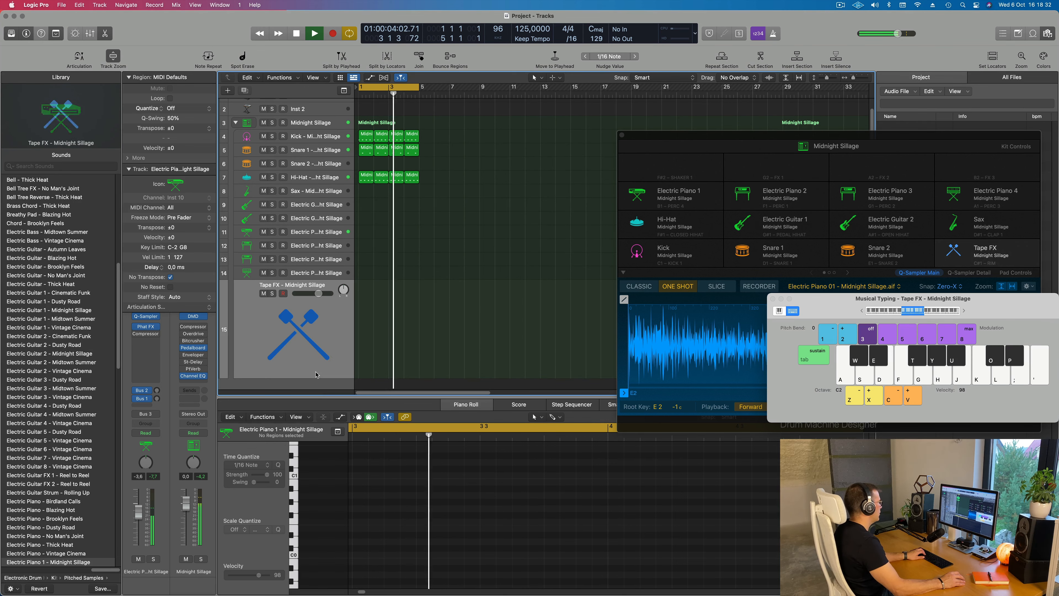
pyautogui.press('h')
pyautogui.press('j')
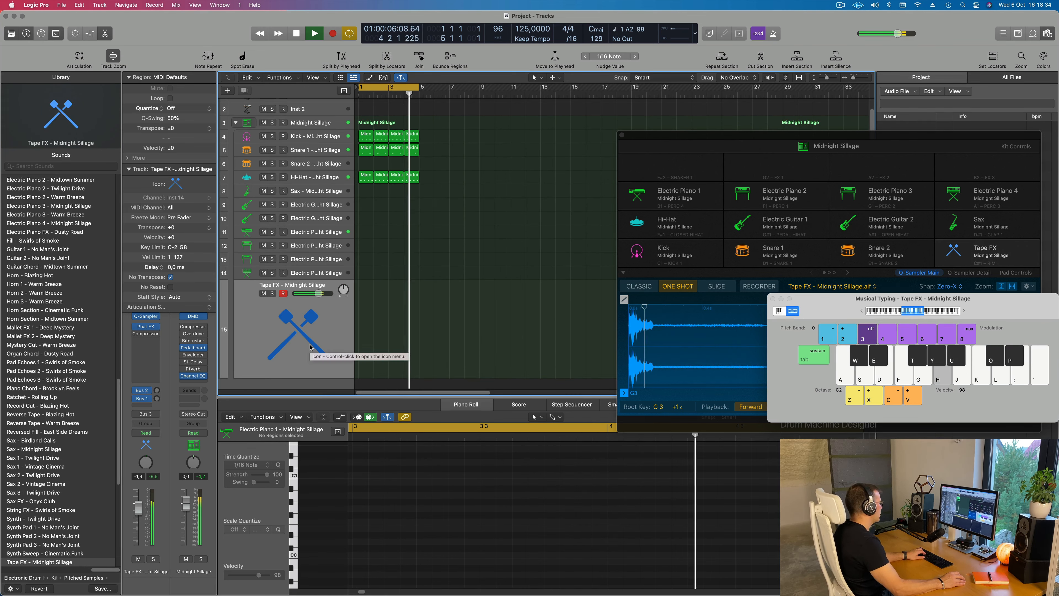
pyautogui.press('j')
pyautogui.press('f')
pyautogui.press('f')
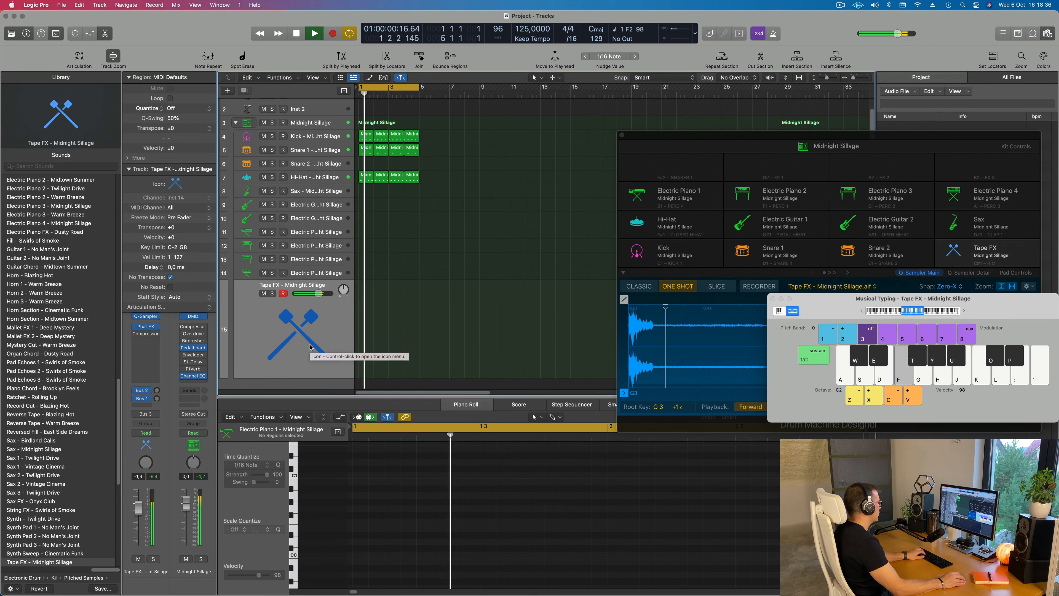
pyautogui.press('h')
# Open Alchemy on the Inst 1 track and choose the 80s FM Bass Attack preset from the Bass category and House genre
pyautogui.scroll(1, 333, 334)
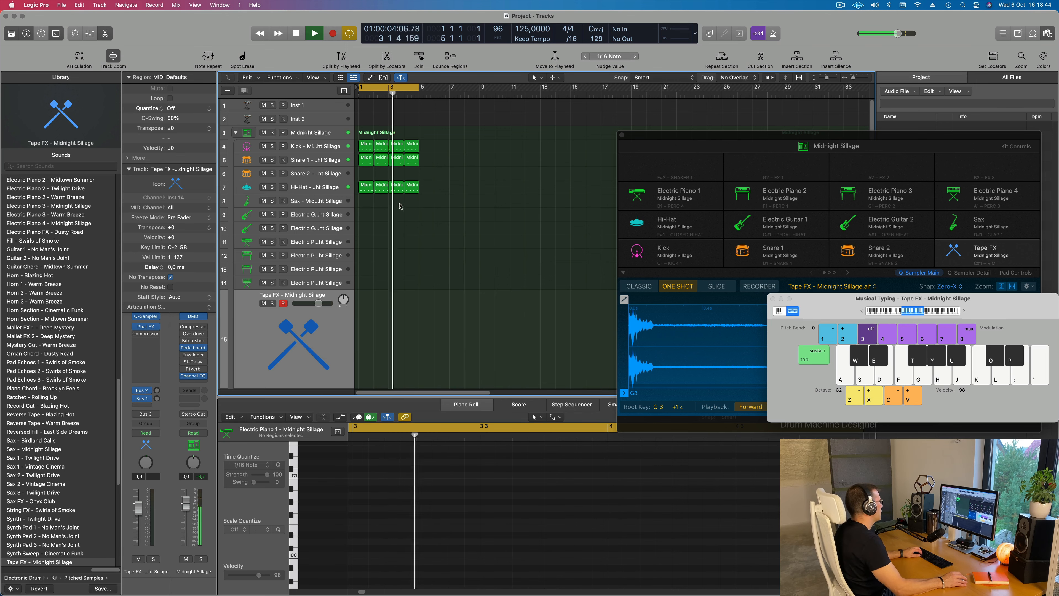
pyautogui.click(308, 109)
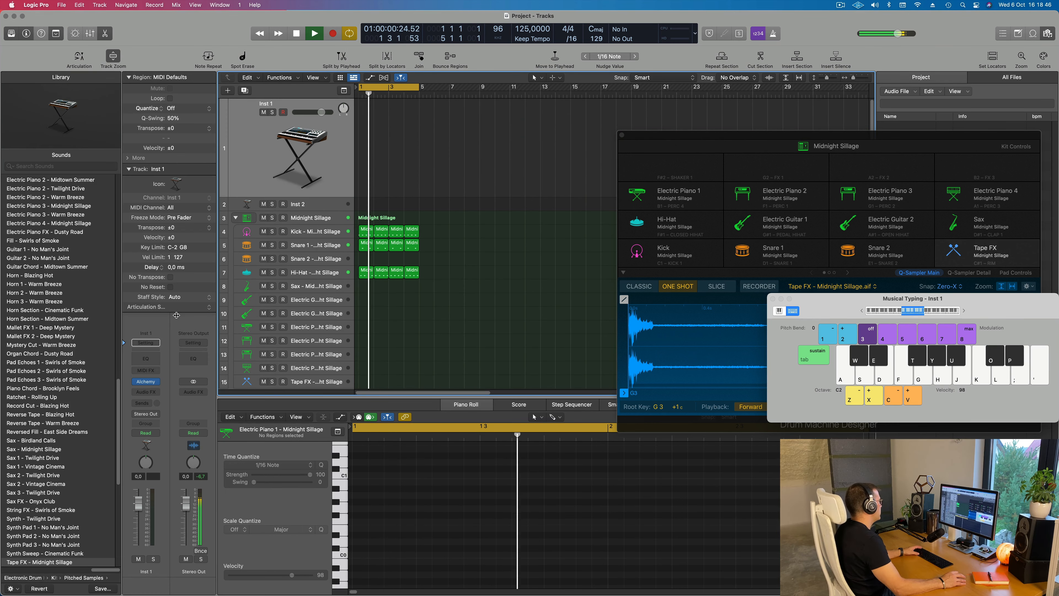
pyautogui.click(146, 382)
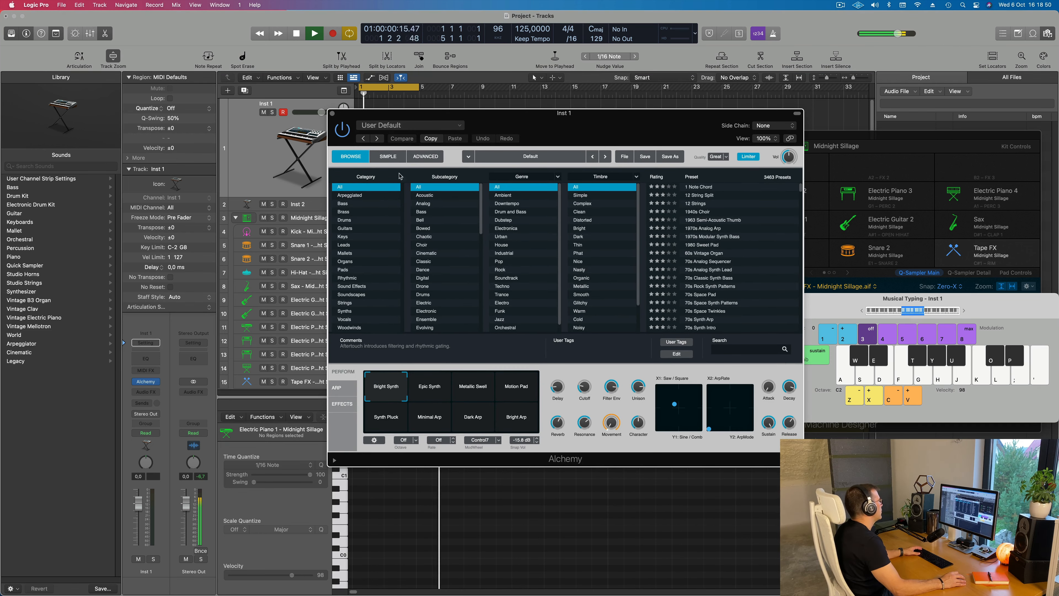
pyautogui.click(345, 204)
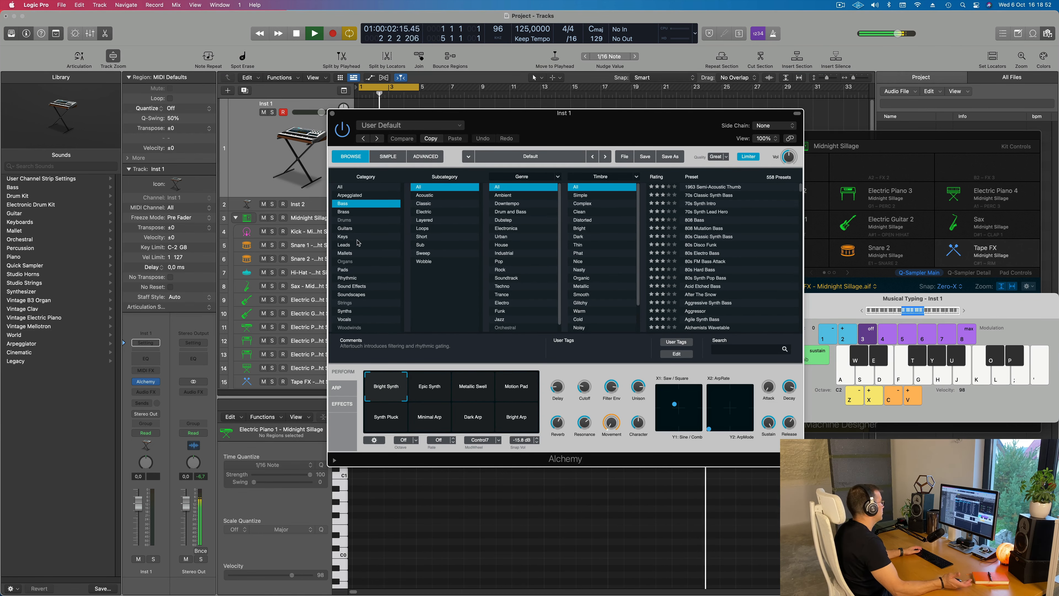
pyautogui.click(503, 245)
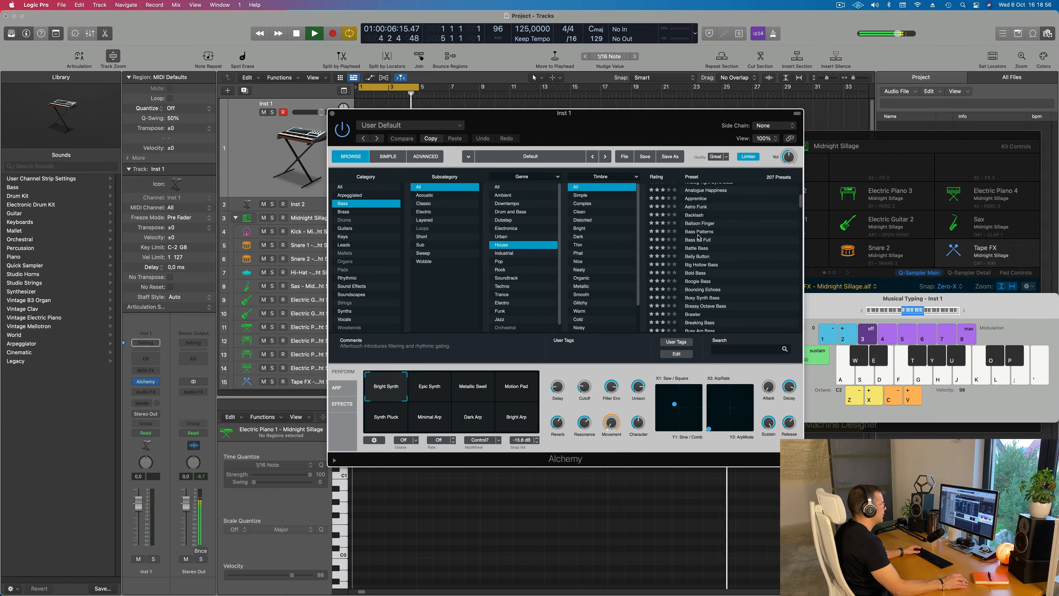
pyautogui.click(699, 221)
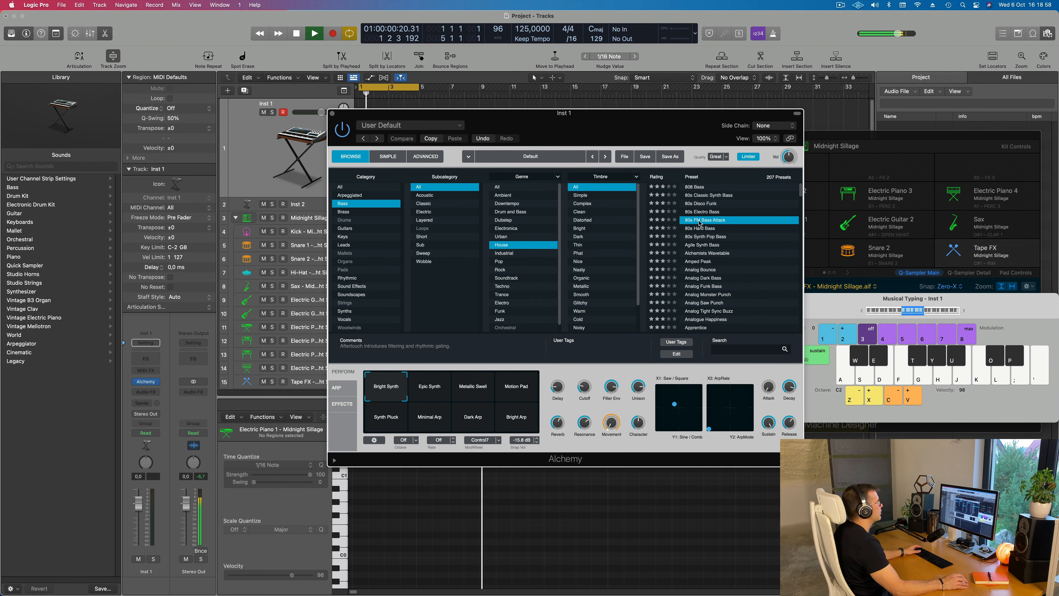
# Arrange the Alchemy and Musical Typing windows for playing and lower the bass track's volume to -8.0 dB
pyautogui.moveTo(639, 126); pyautogui.dragTo(708, 144)
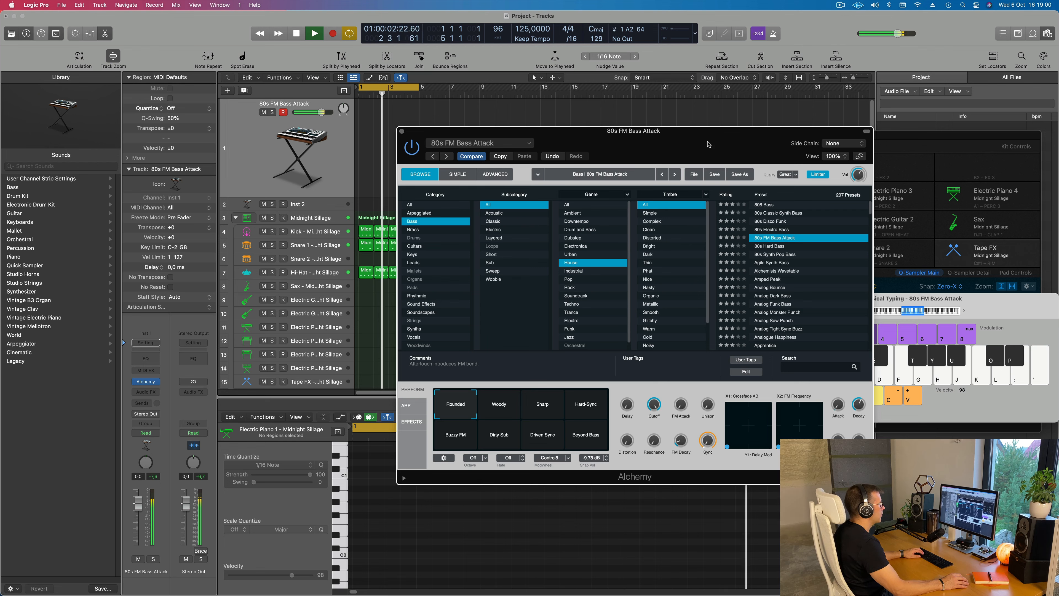
pyautogui.moveTo(874, 312); pyautogui.dragTo(848, 260)
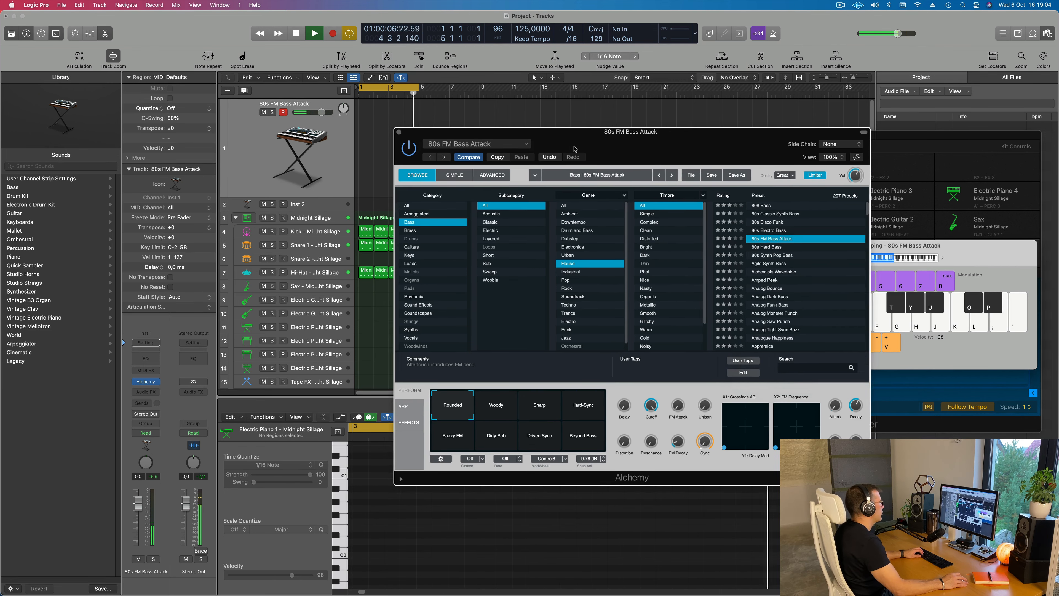
pyautogui.moveTo(588, 142); pyautogui.dragTo(612, 160)
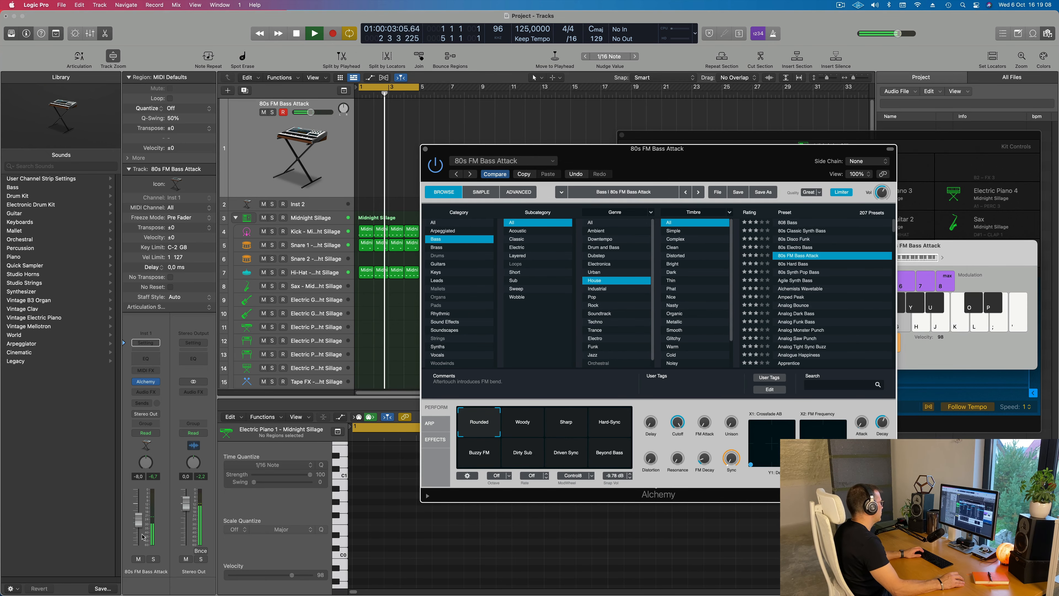
pyautogui.click(390, 120)
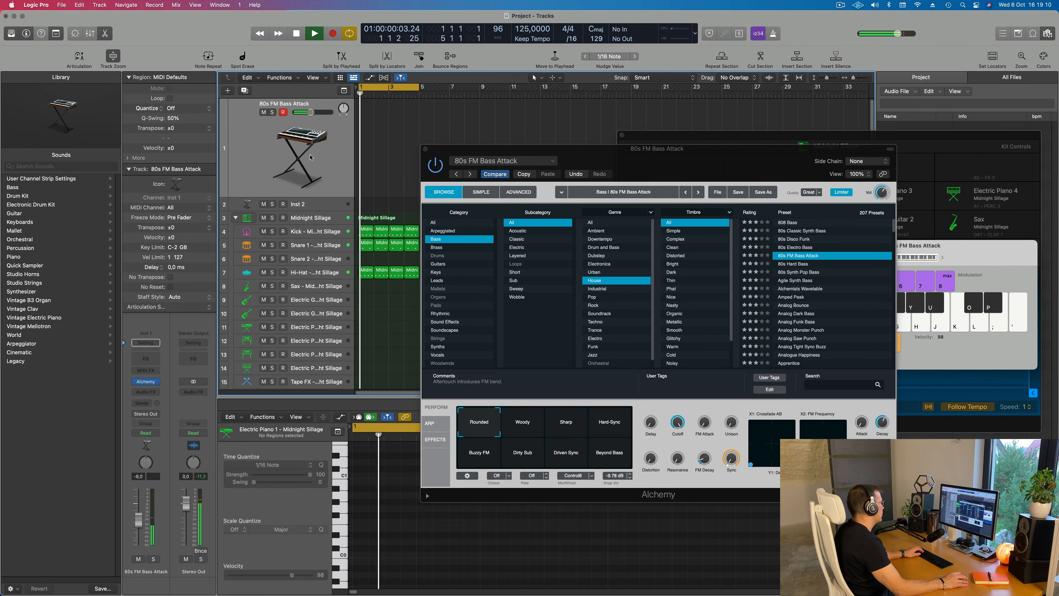
# Set the Hi-Hat track's volume to -5.9 dB while the loop plays, then return to the 80s FM Bass Attack track
pyautogui.moveTo(556, 155); pyautogui.dragTo(748, 160)
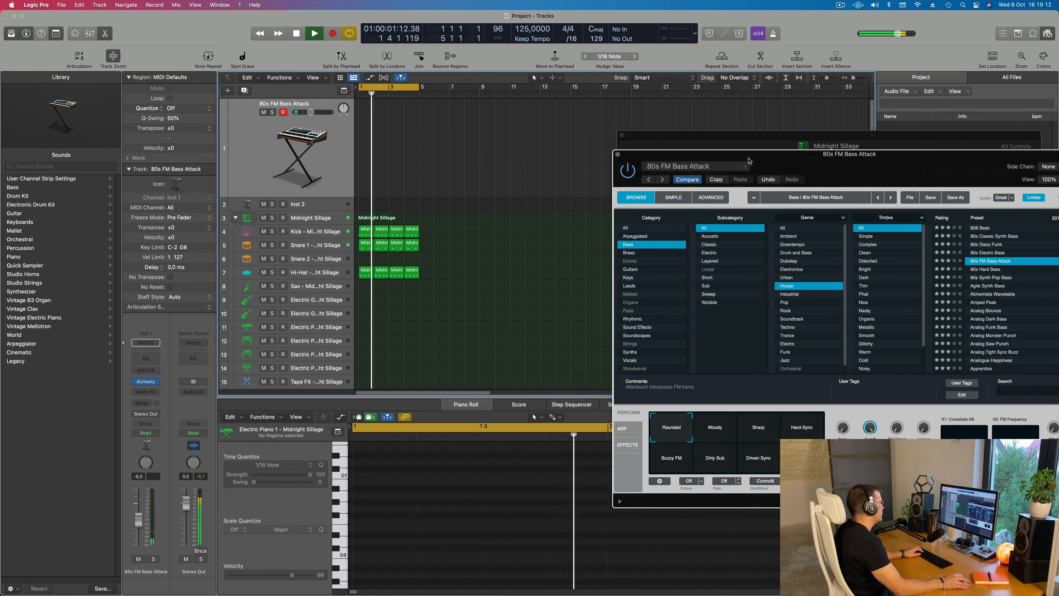
pyautogui.click(319, 273)
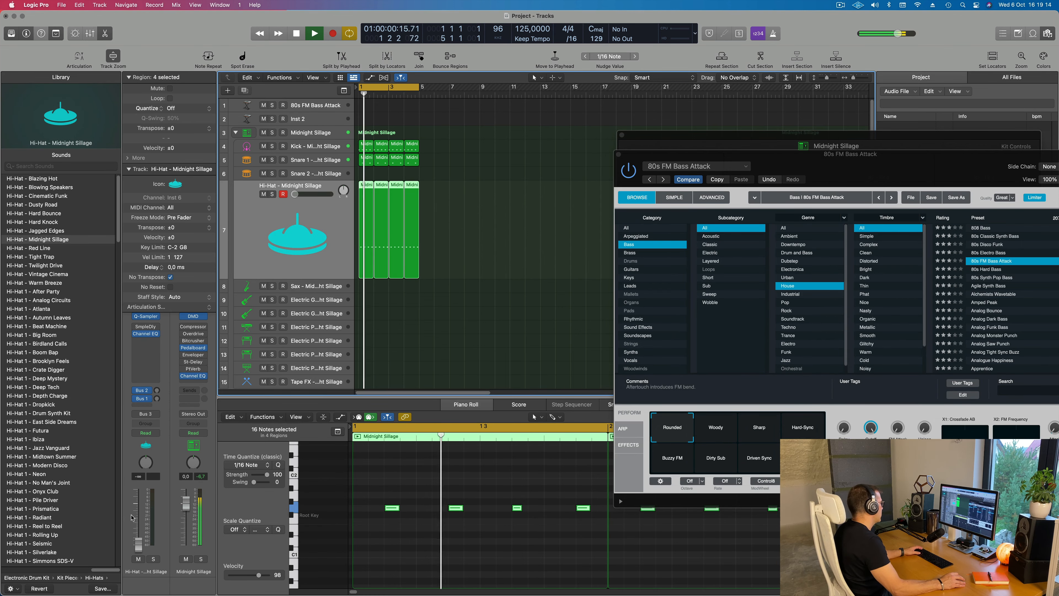
pyautogui.press('space')
pyautogui.press('space')
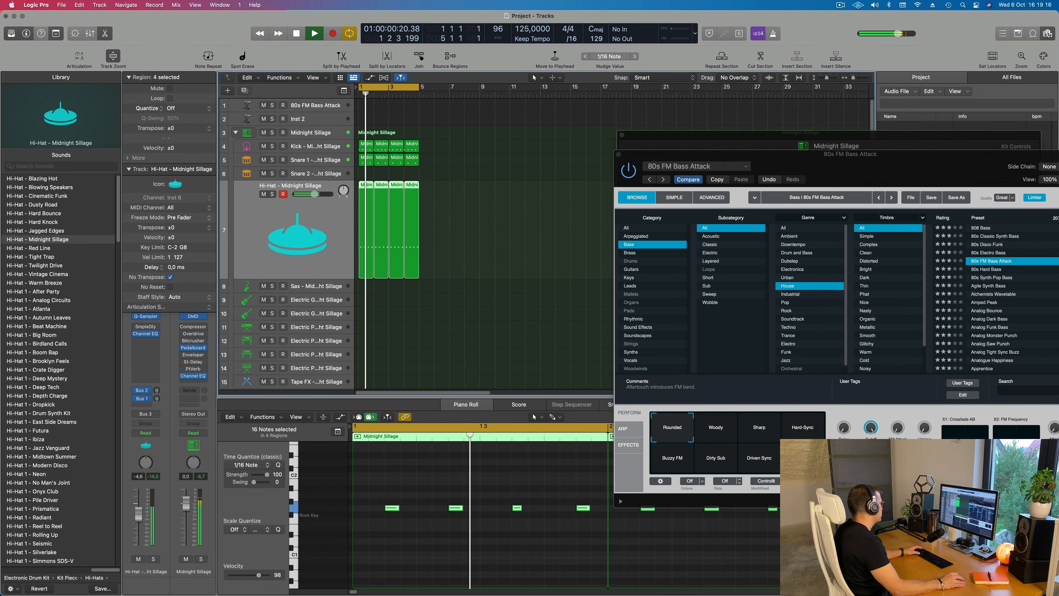
pyautogui.click(319, 105)
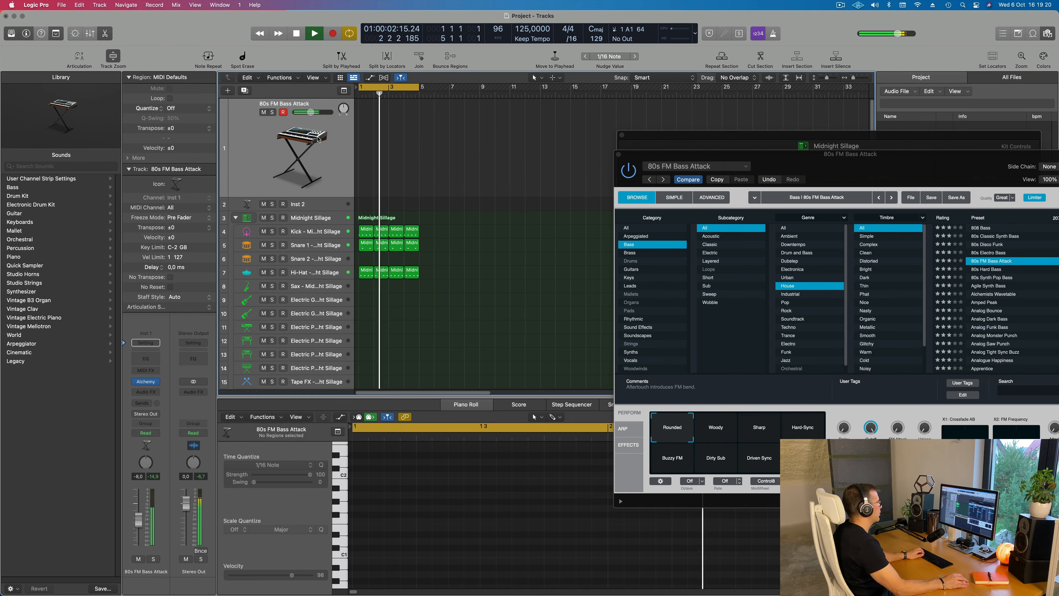
# Bring Alchemy's preset browser back into view and raise the Musical Typing octave to C2
pyautogui.moveTo(843, 158); pyautogui.dragTo(623, 176)
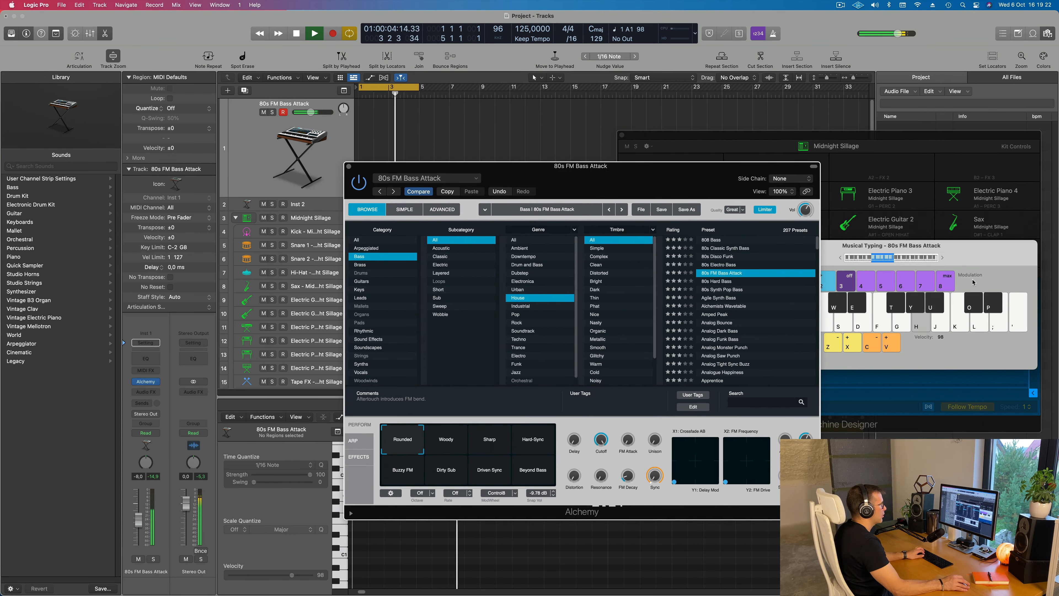
pyautogui.click(943, 258)
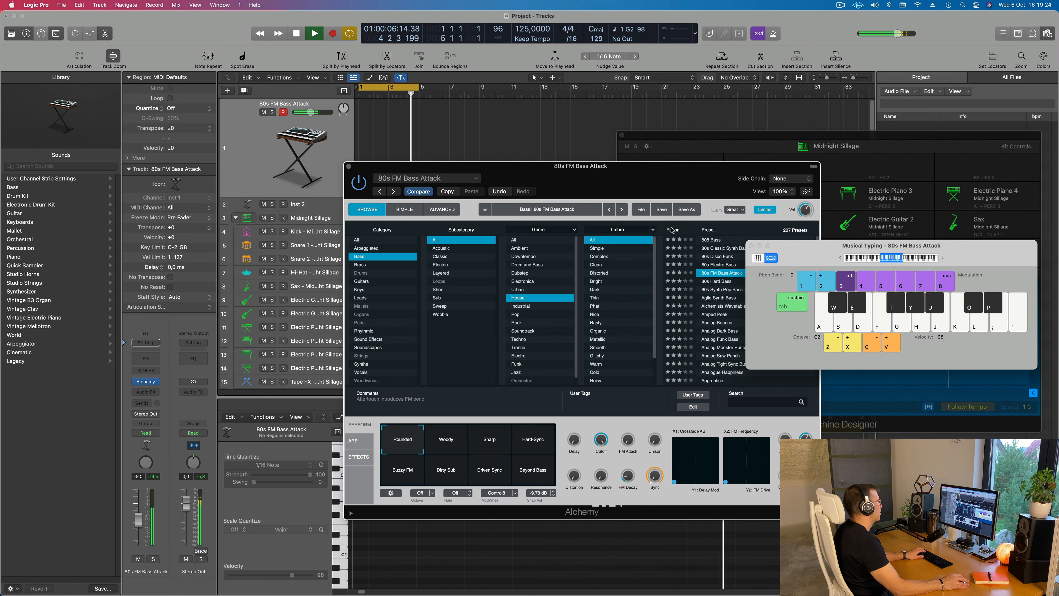
pyautogui.moveTo(677, 180); pyautogui.dragTo(657, 174)
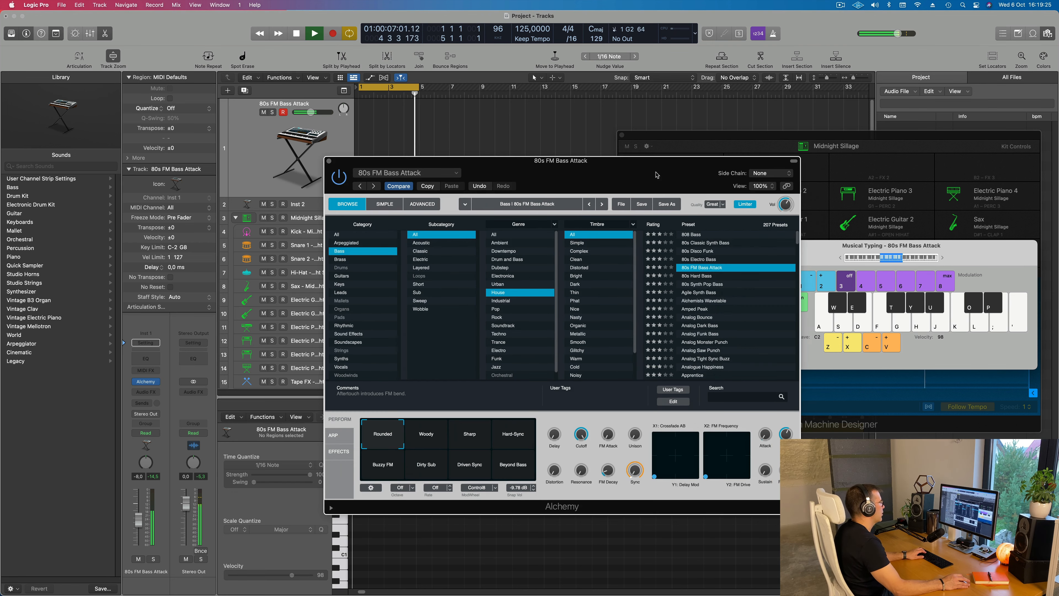
# Try the 80s Synth Pop Bass and Agile Synth Bass presets, including Agile's Smaller, Rubbery, Sustain Mod and Noisy variations
pyautogui.click(700, 285)
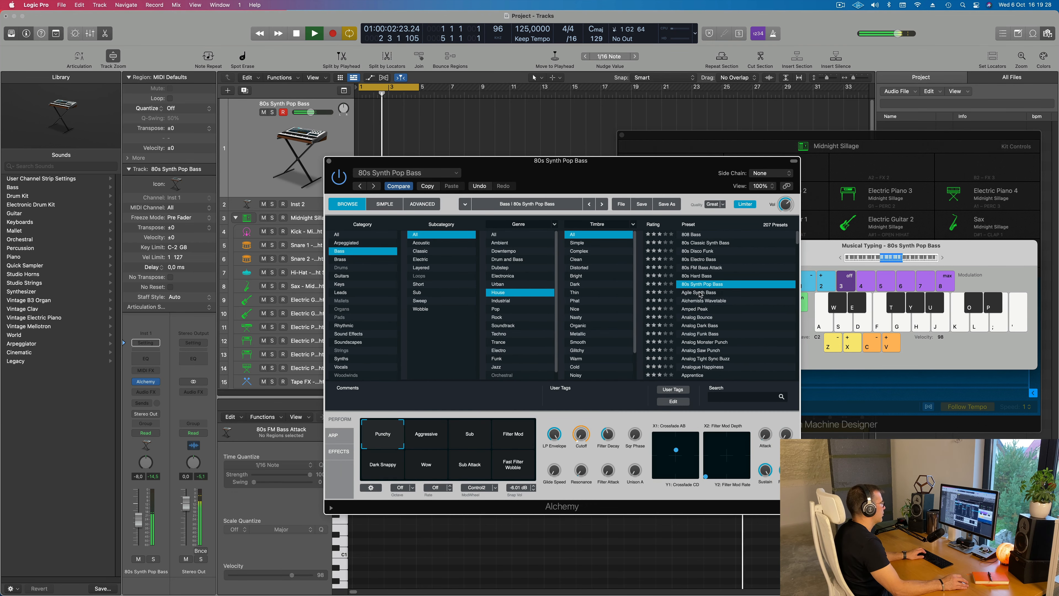
pyautogui.click(700, 293)
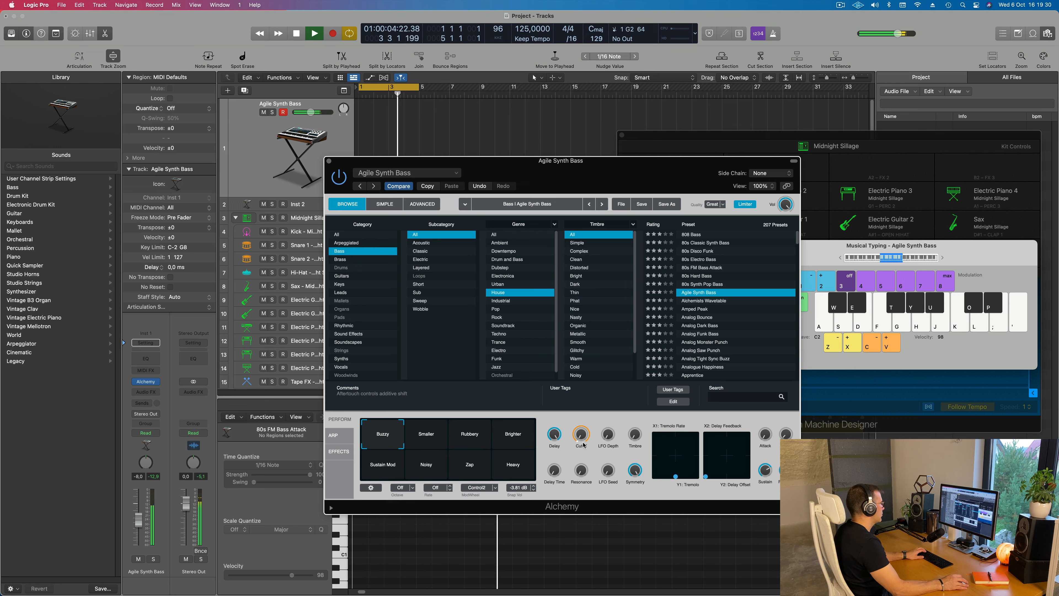
pyautogui.click(427, 436)
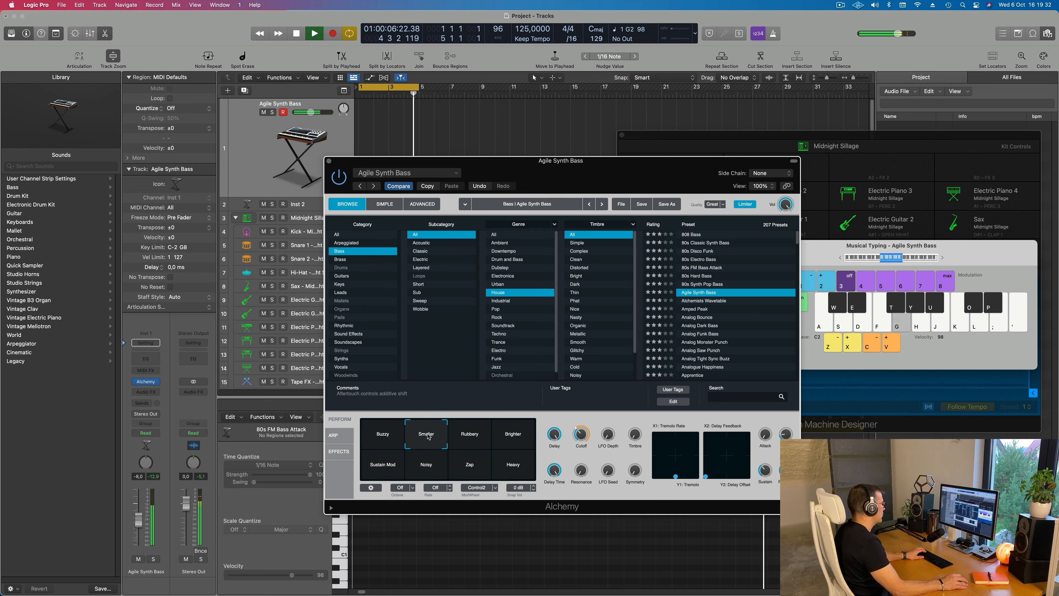
pyautogui.click(466, 437)
pyautogui.click(390, 471)
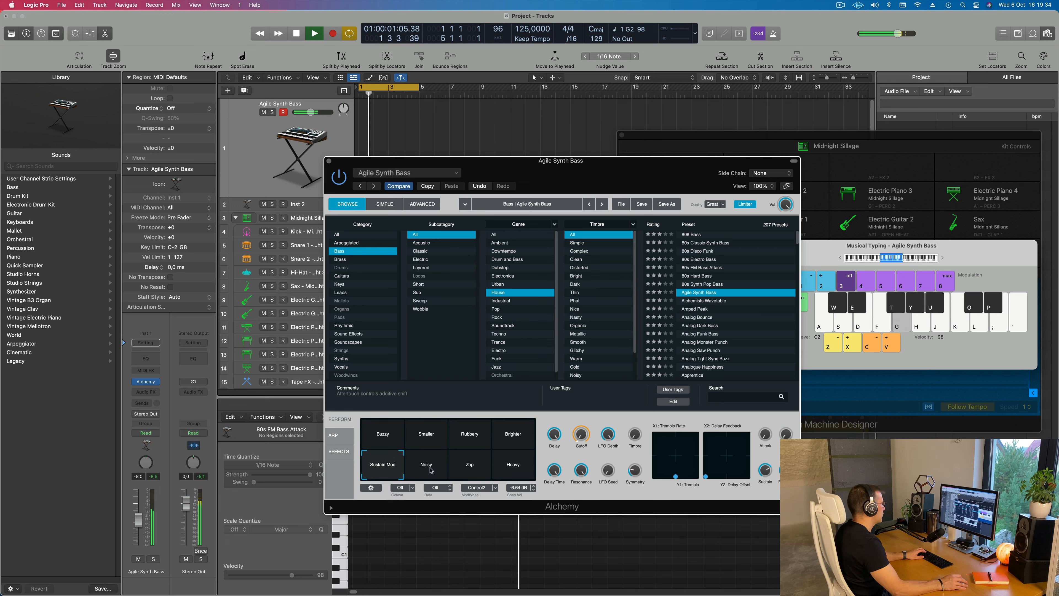
pyautogui.click(426, 465)
# Audition further House bass presets over the loop, including Alchemists Wavetable, Amped Peak and Fast Saw Synth Lead
pyautogui.click(695, 302)
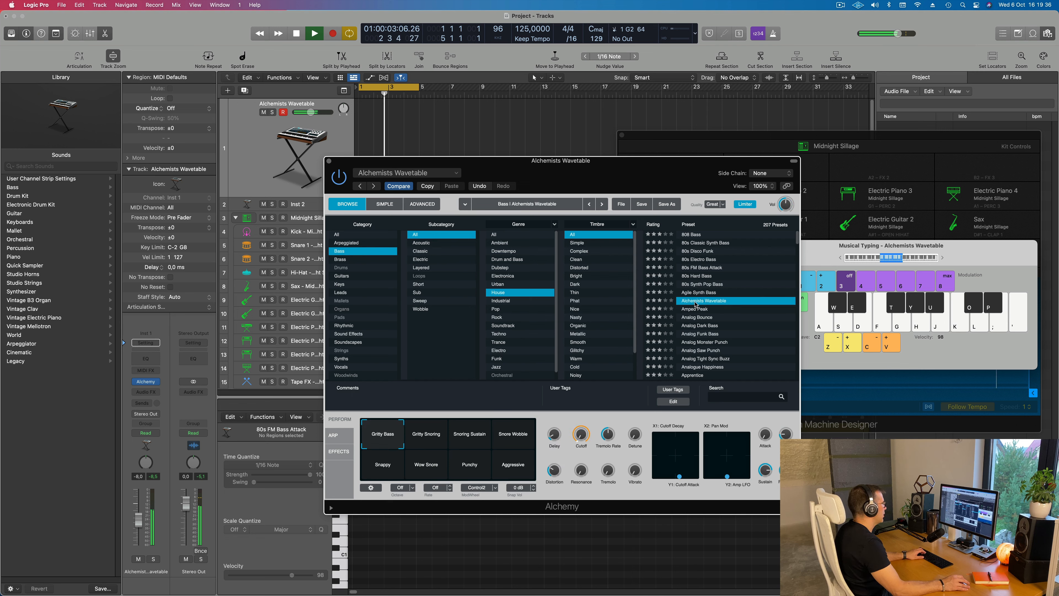
pyautogui.press('Down')
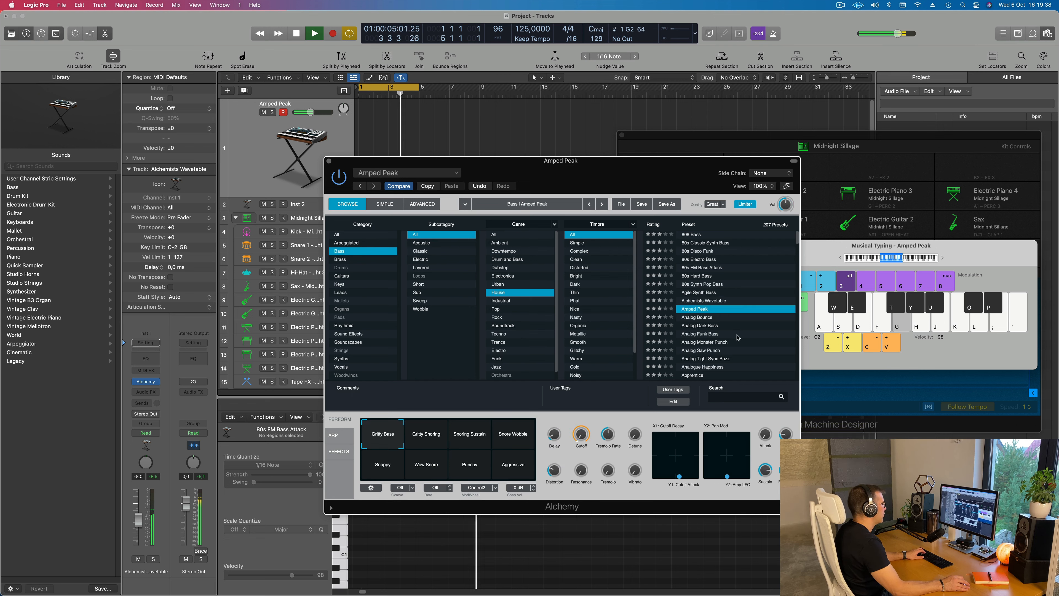
pyautogui.scroll(-5, 730, 338)
pyautogui.scroll(-10, 738, 338)
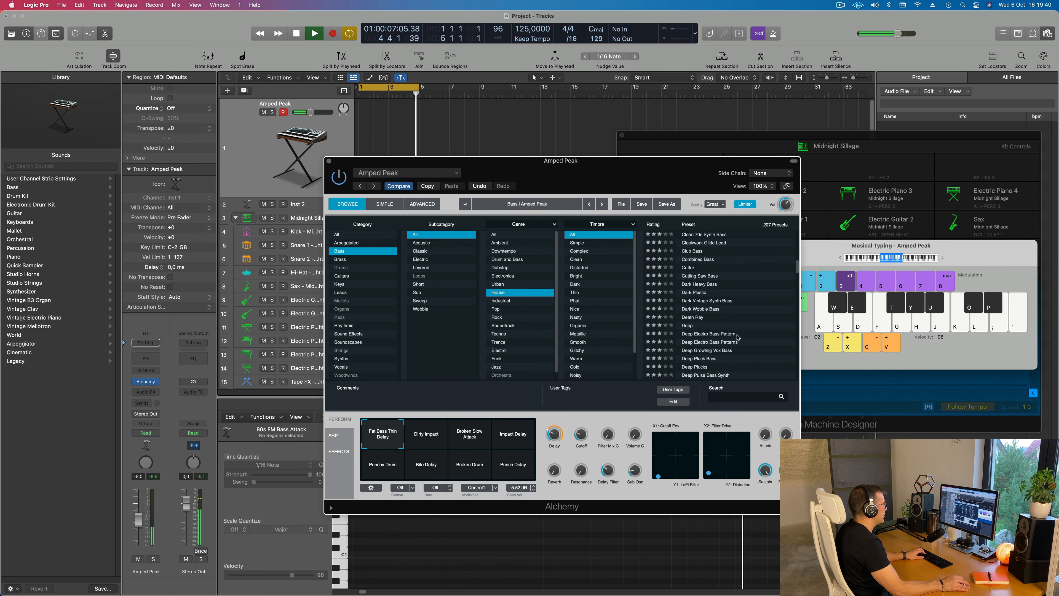
pyautogui.scroll(-4, 738, 338)
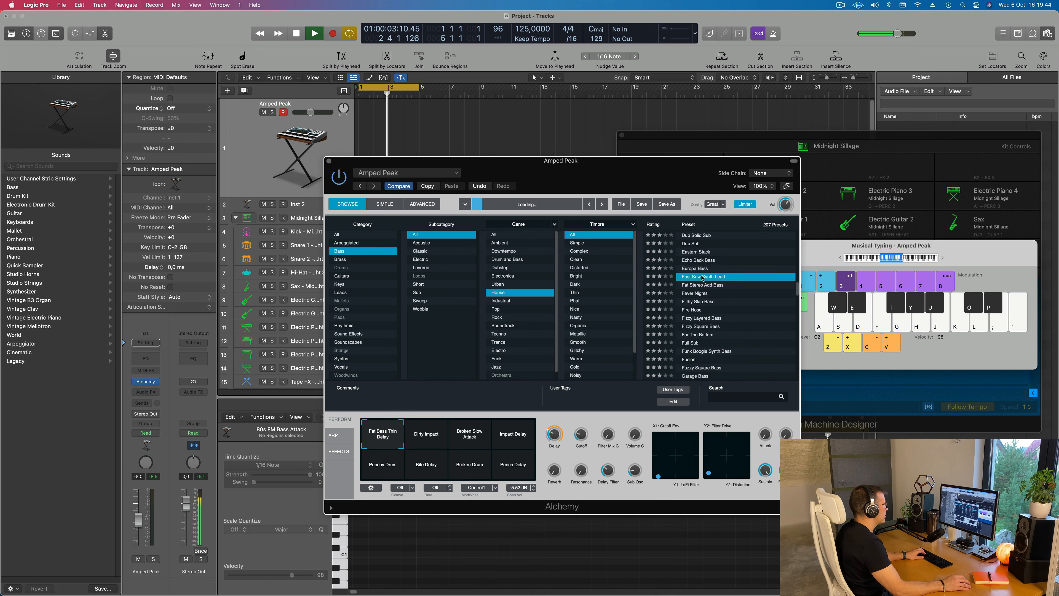
# Load the For The Bottom bass preset and lower the Musical Typing octave to C1
pyautogui.click(704, 335)
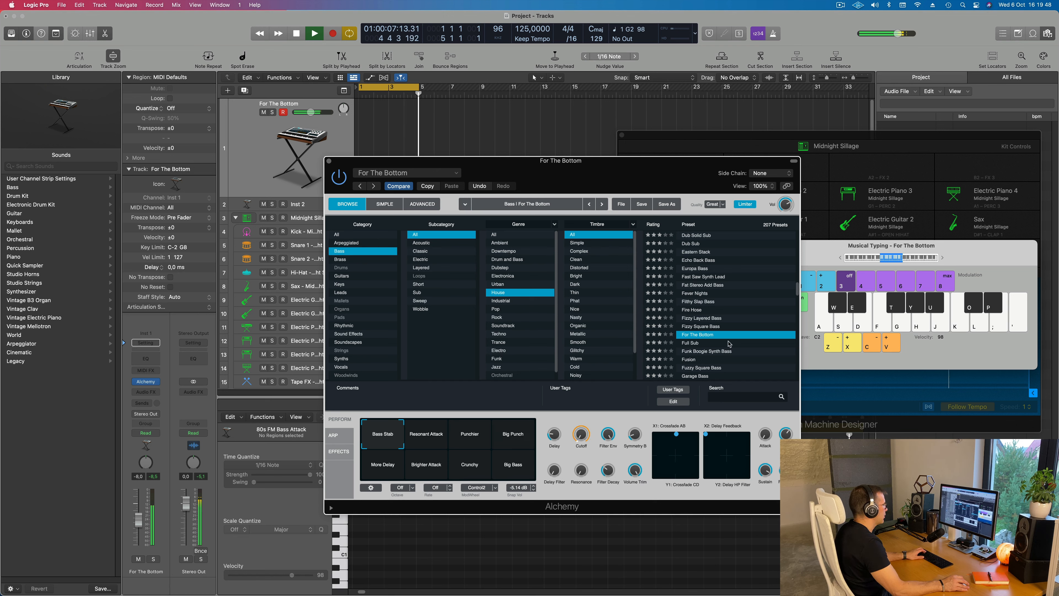
pyautogui.click(841, 258)
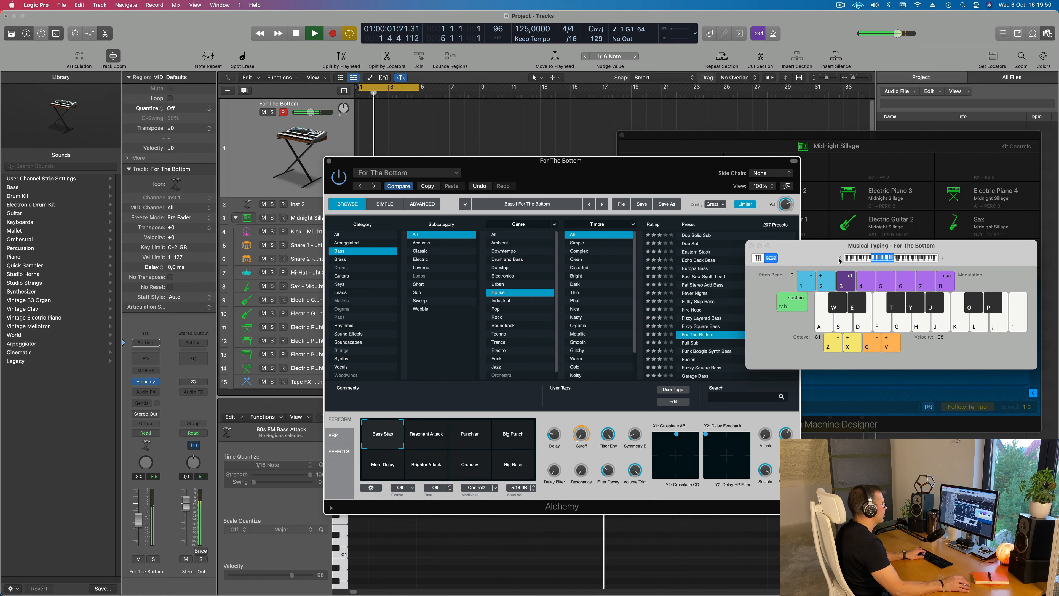
pyautogui.click(579, 434)
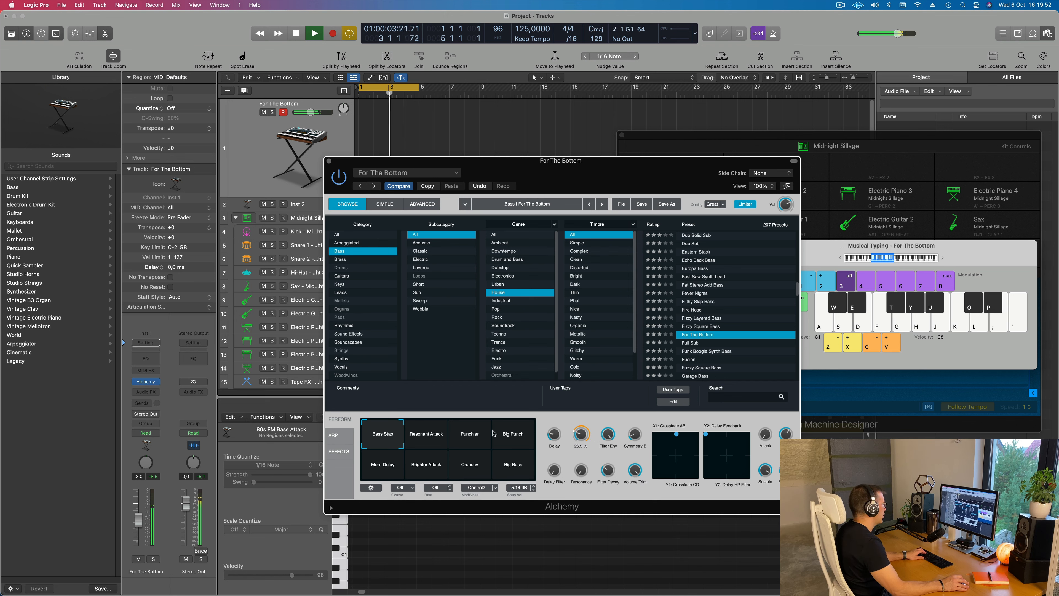
# Compare For The Bottom's Puncher, More Delay, Brighter Attack and Big Bass variations, choose Resonant Attack and play it over the loop
pyautogui.click(437, 435)
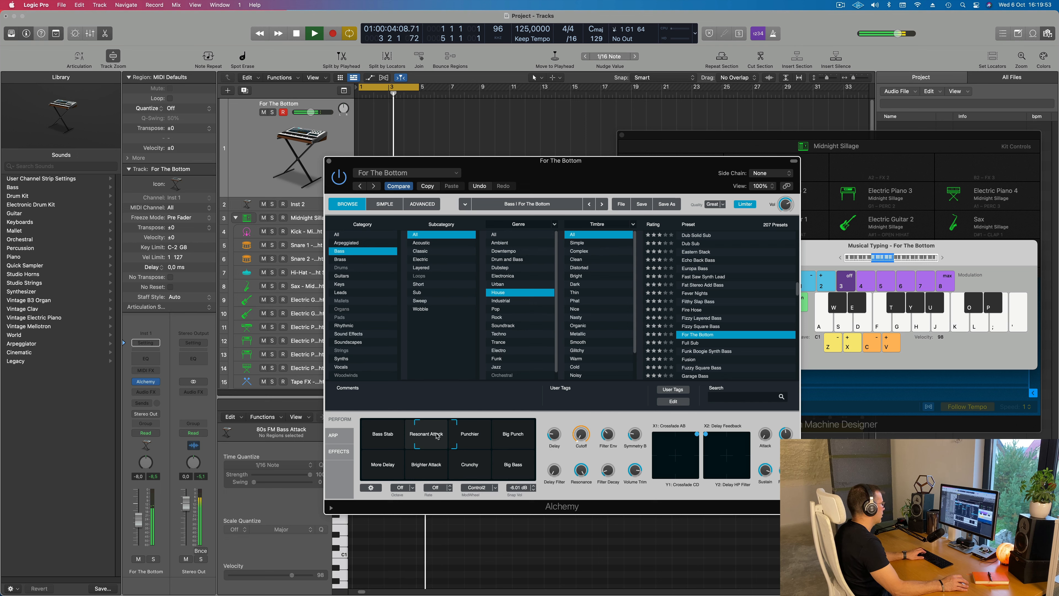
pyautogui.click(467, 437)
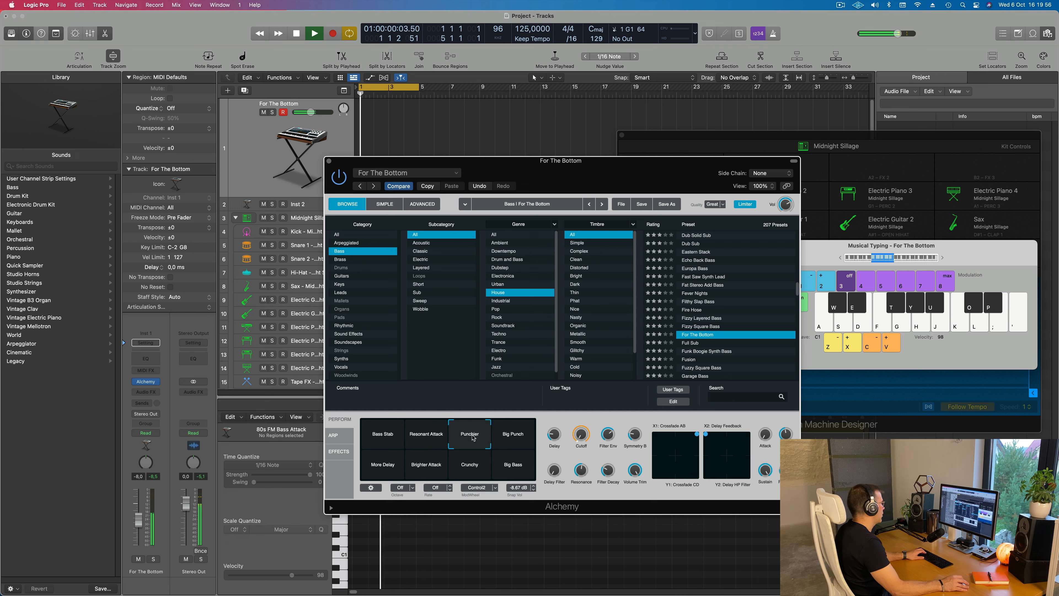
pyautogui.click(377, 470)
pyautogui.click(426, 467)
pyautogui.click(507, 470)
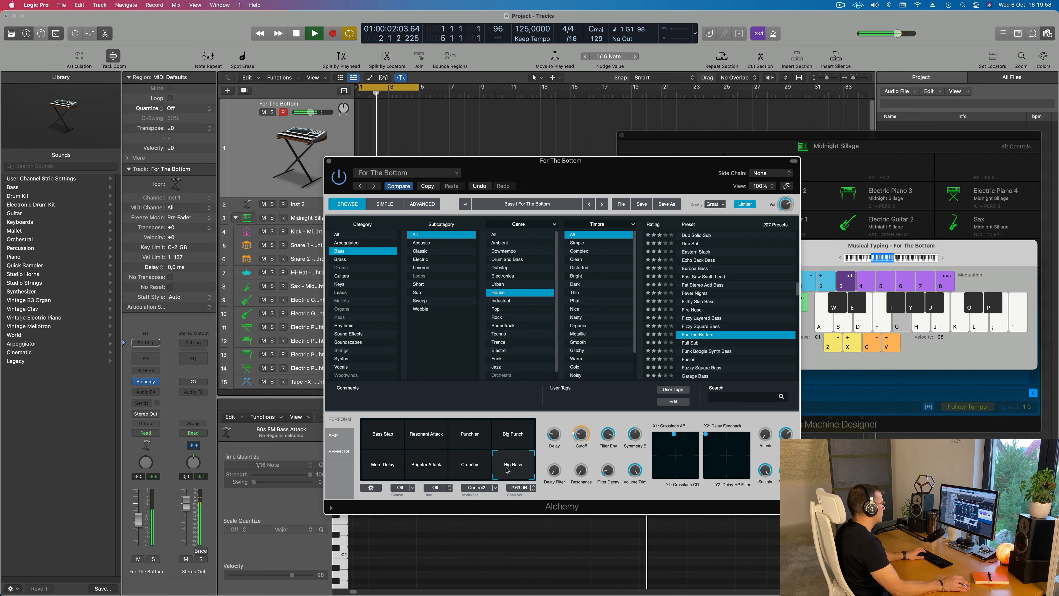
pyautogui.click(427, 433)
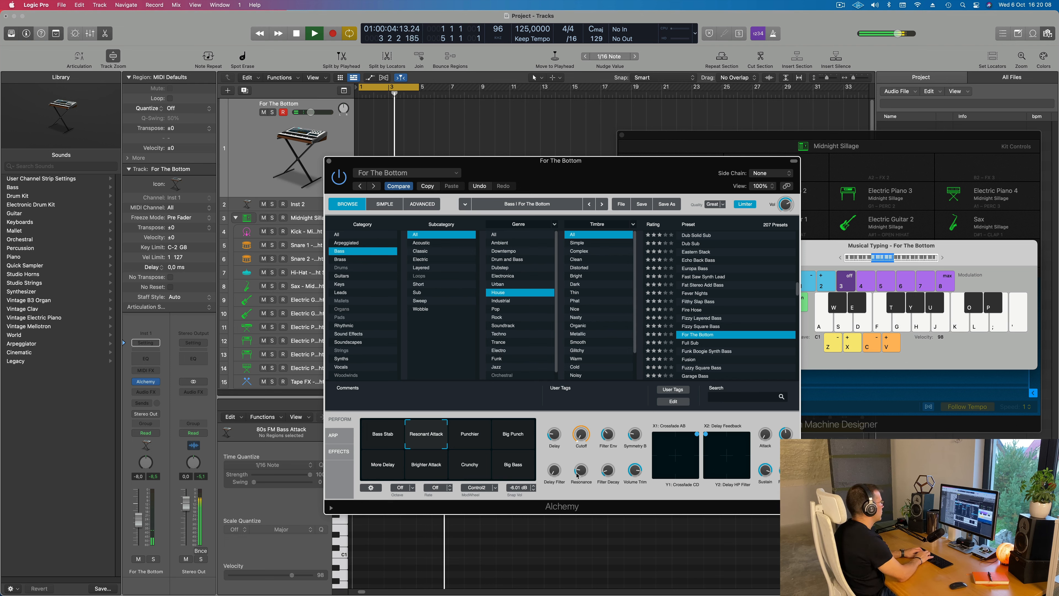
pyautogui.press('d')
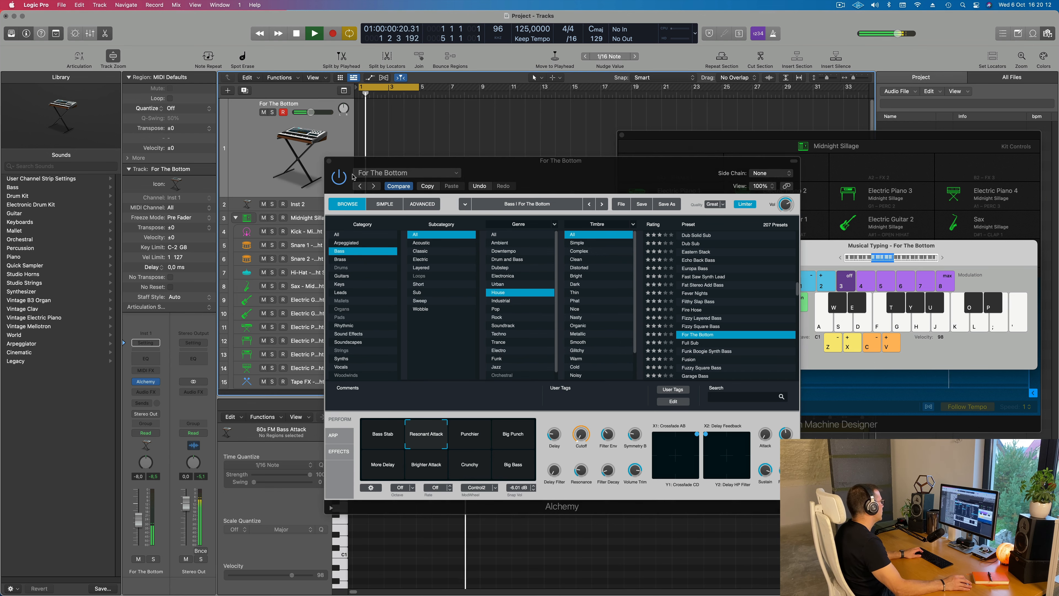
# Move Alchemy off the track list, set the Hi-Hat track's volume to -2.4 dB and reselect the For The Bottom track
pyautogui.moveTo(497, 162); pyautogui.dragTo(905, 154)
pyautogui.click(319, 269)
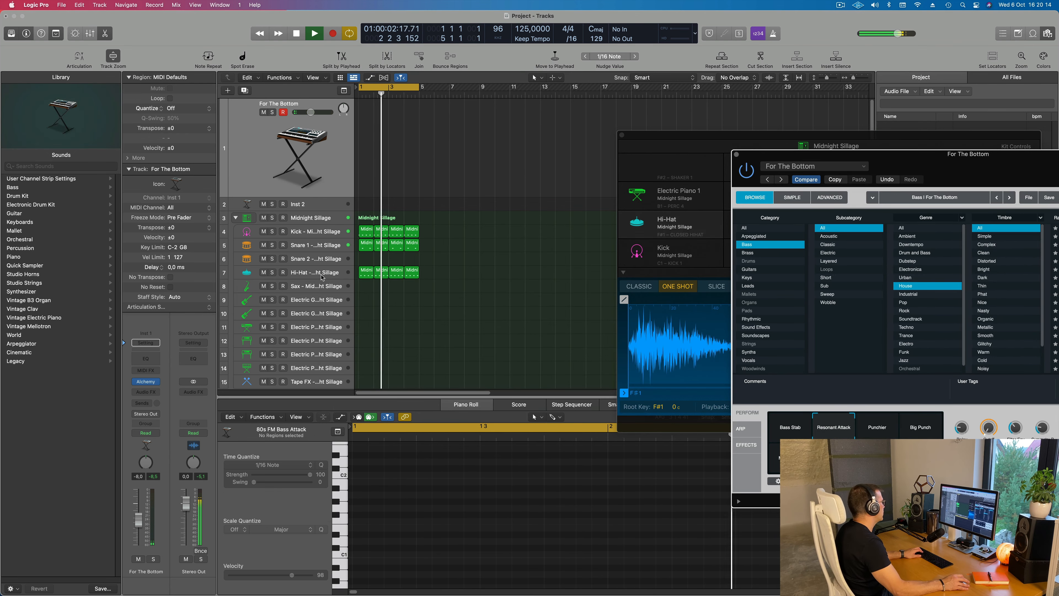
pyautogui.moveTo(138, 545); pyautogui.dragTo(138, 508)
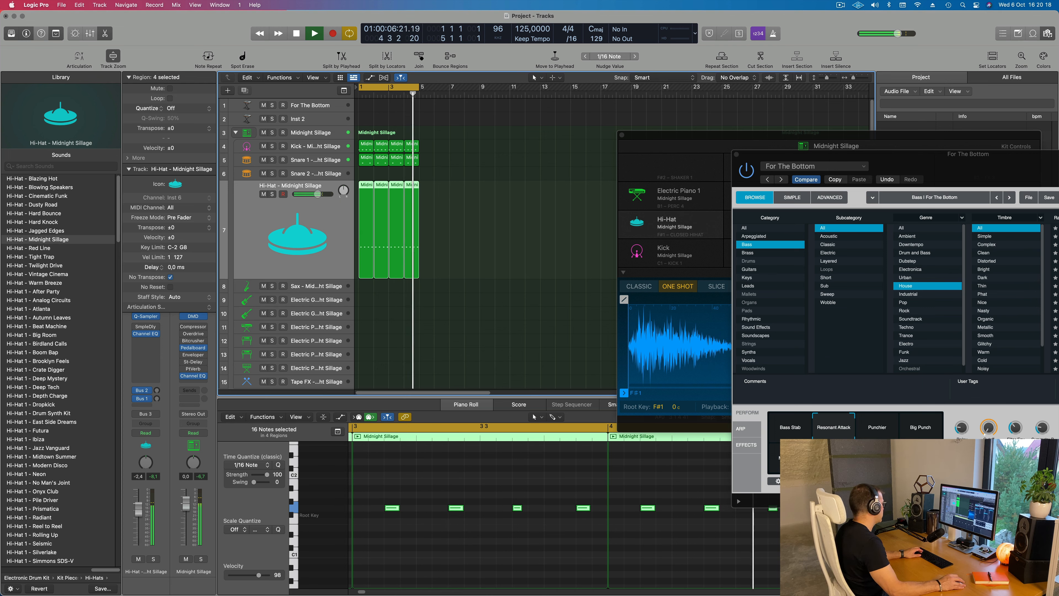
pyautogui.click(317, 105)
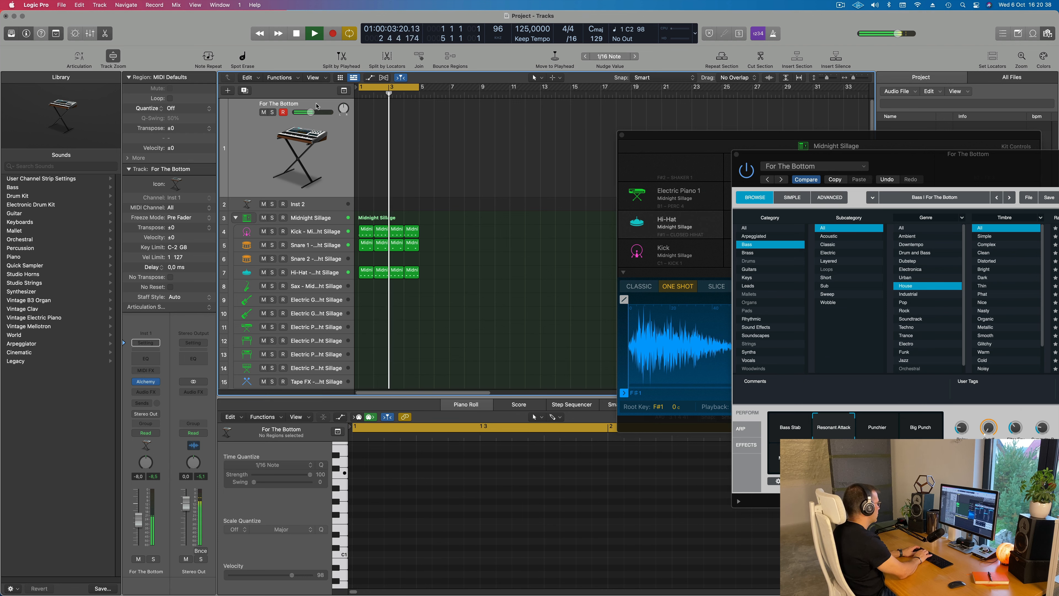
pyautogui.press('r')
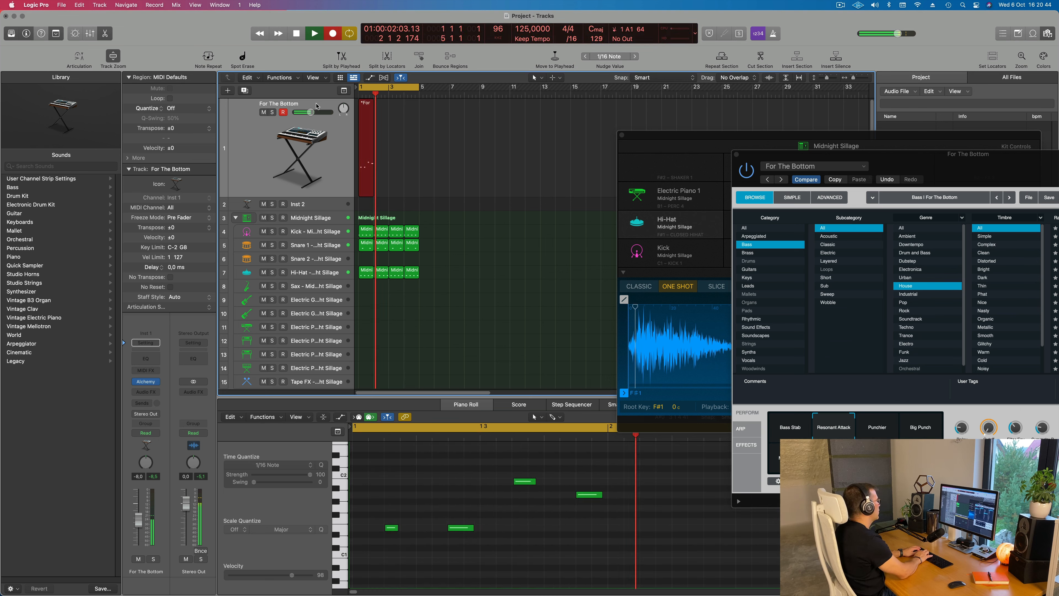
pyautogui.press('space')
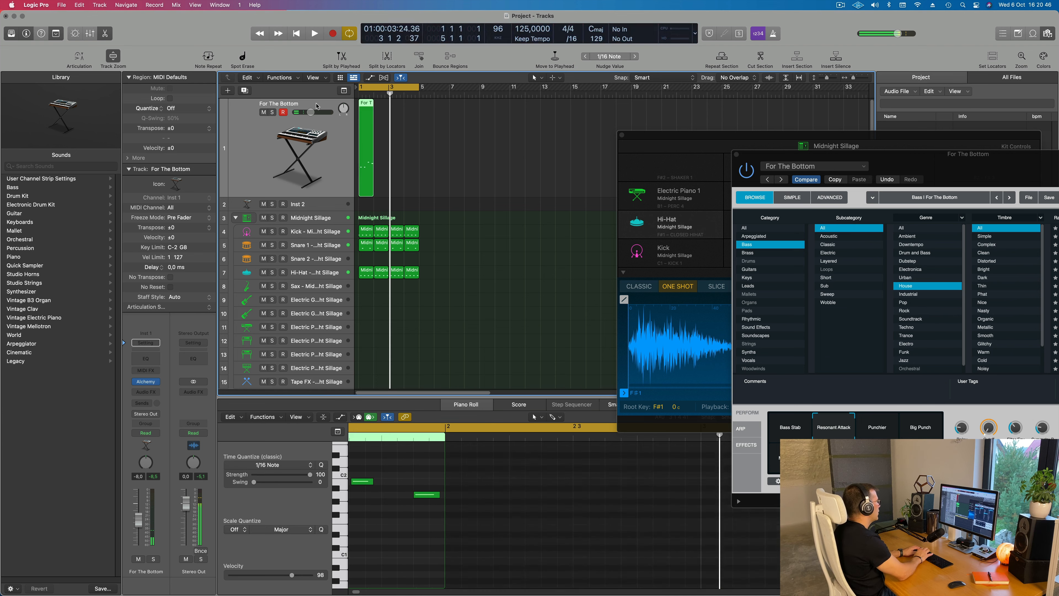
pyautogui.press('super+z')
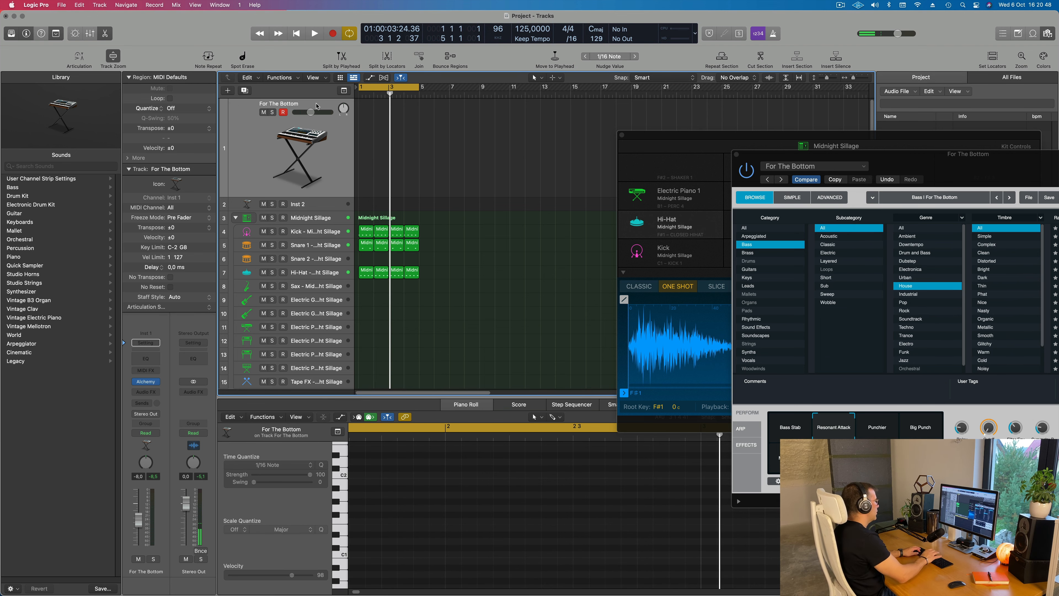
# Record a four-bar bass line on the For The Bottom track over the drum loop
pyautogui.press('r')
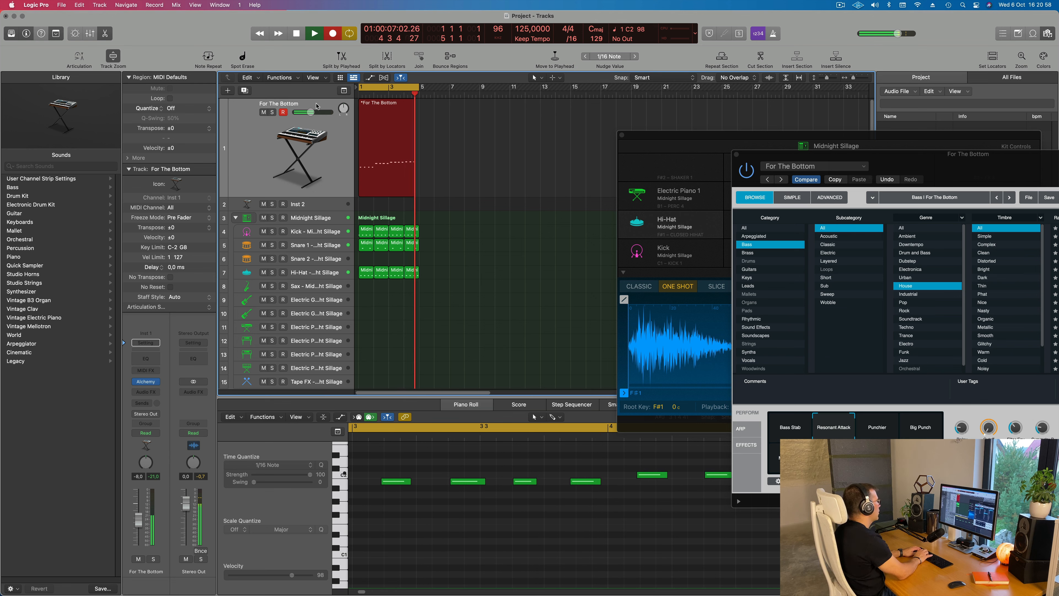
pyautogui.press('space')
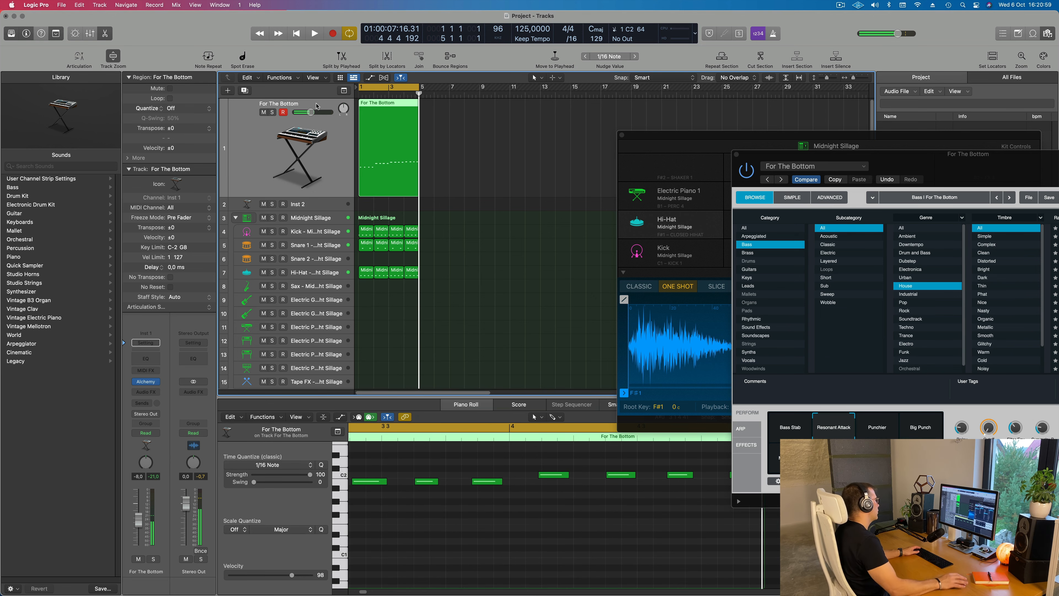
# Play back the recorded bass line and examine its notes across all four bars in the Piano Roll
pyautogui.click(454, 534)
pyautogui.scroll(-5, 453, 534)
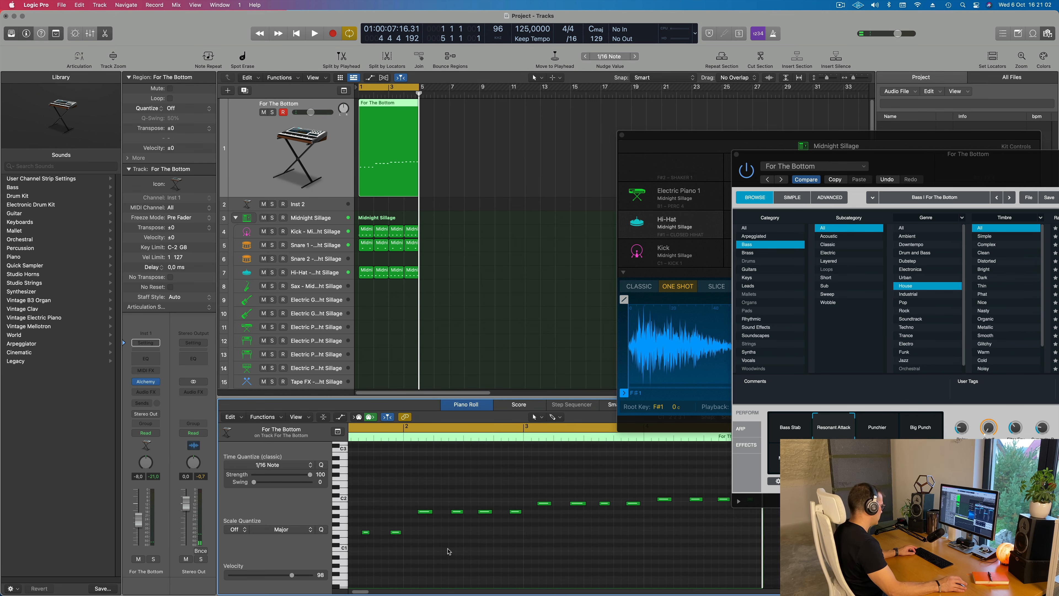
pyautogui.press('space')
pyautogui.scroll(-1, 425, 559)
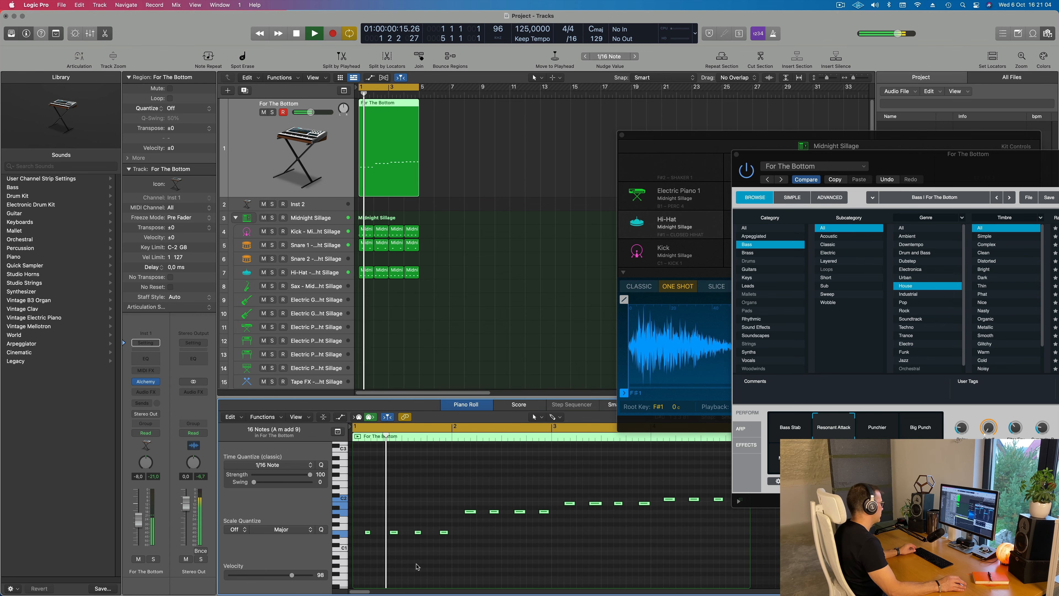
pyautogui.scroll(-2, 417, 565)
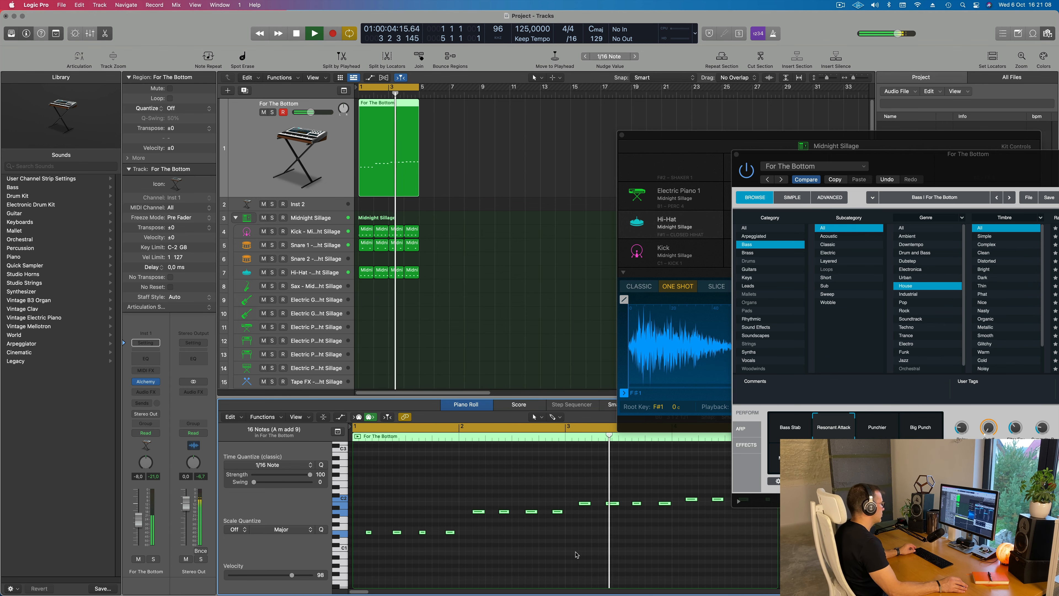
pyautogui.scroll(2, 578, 554)
pyautogui.scroll(-2, 625, 551)
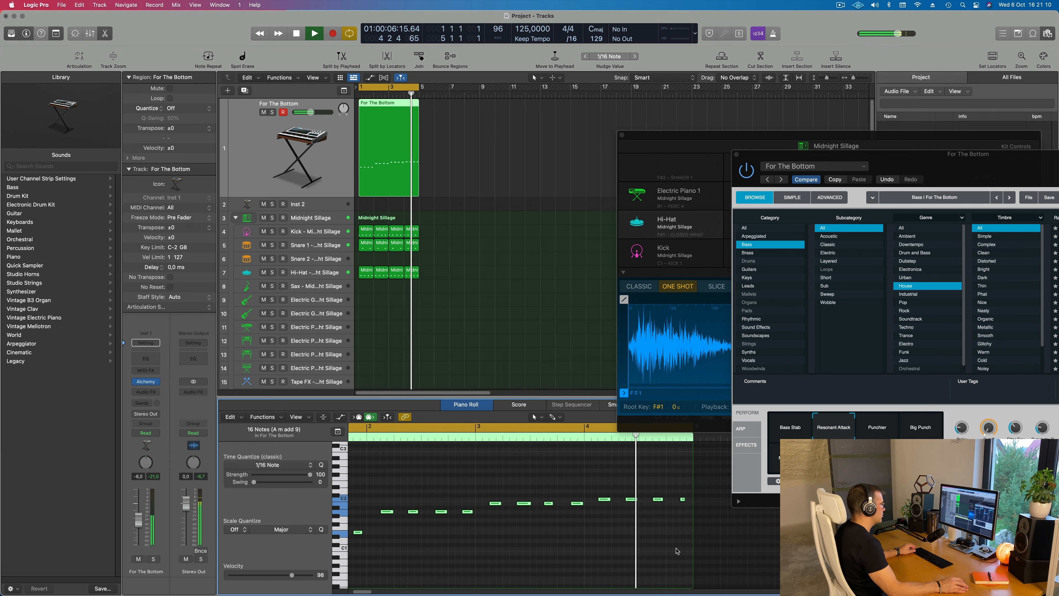
pyautogui.scroll(-3, 584, 526)
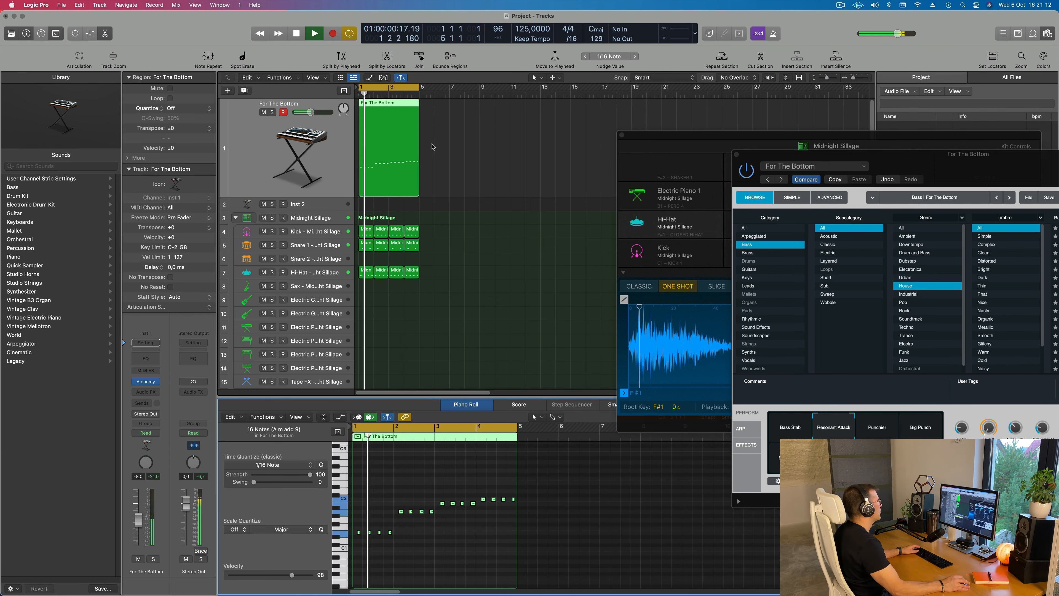
pyautogui.press('Return')
pyautogui.scroll(3, 428, 542)
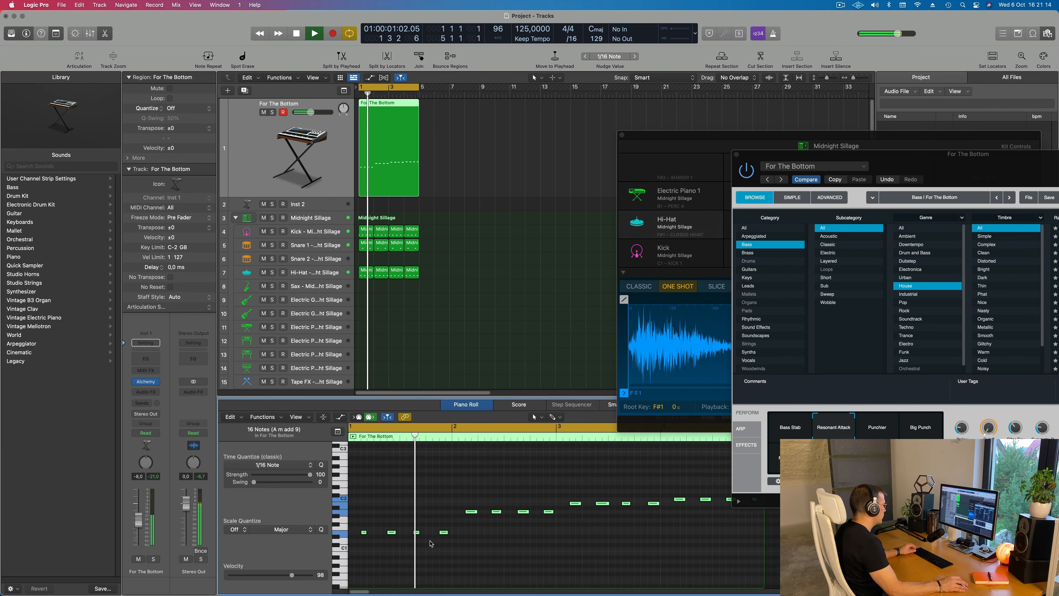
# Lengthen the four bass notes in bar 1 together and check them in playback
pyautogui.click(398, 516)
pyautogui.press('space')
pyautogui.moveTo(489, 553); pyautogui.dragTo(381, 543)
pyautogui.press('space')
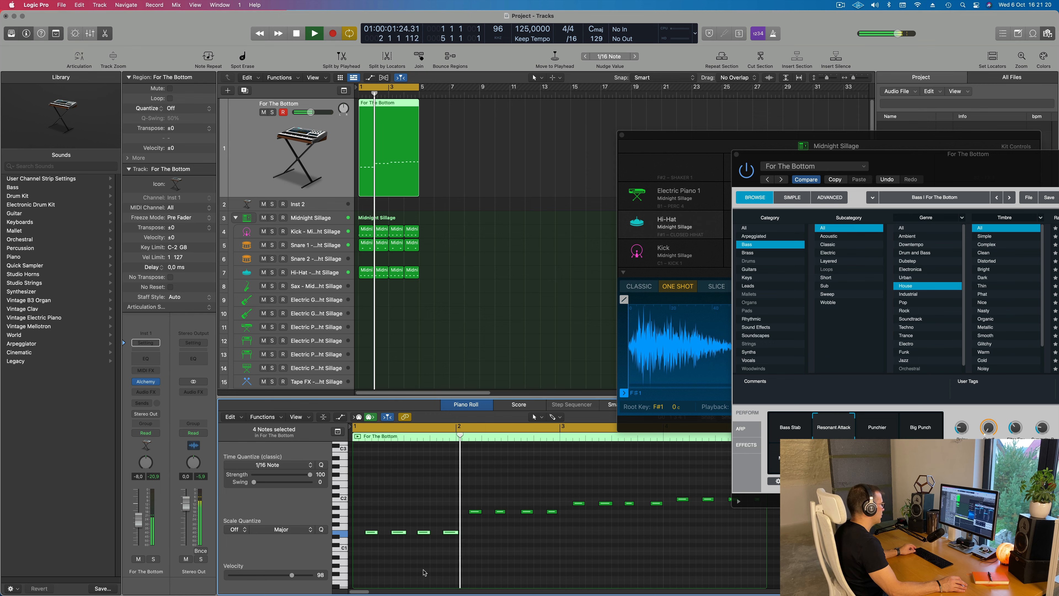
pyautogui.scroll(-1, 425, 573)
# Lengthen the second bass note of bar 2, moving the Alchemy window clear of the Piano Roll and replaying the loop
pyautogui.moveTo(961, 167); pyautogui.dragTo(865, 185)
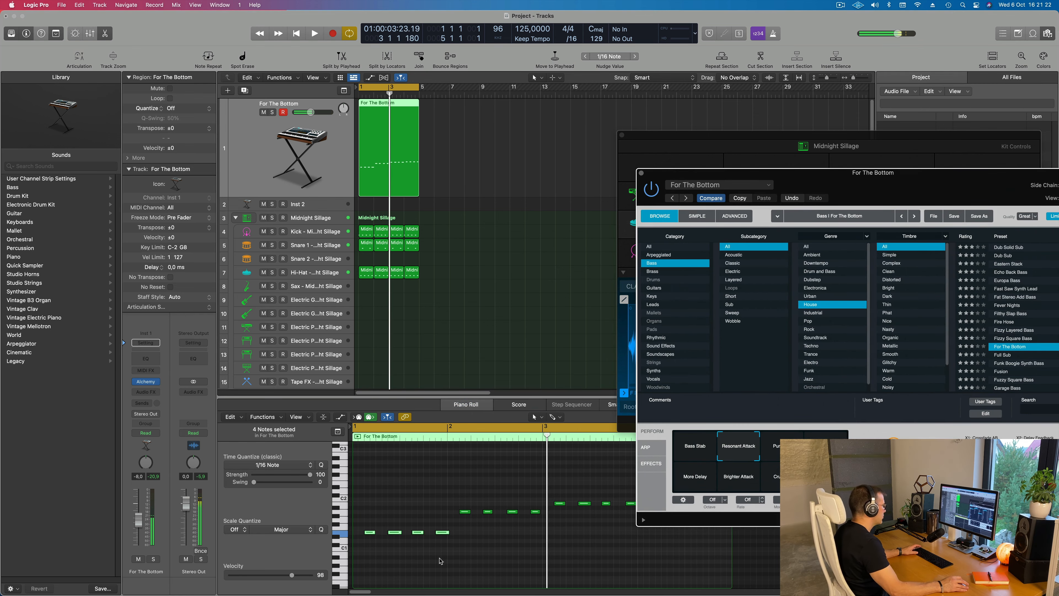
pyautogui.click(491, 527)
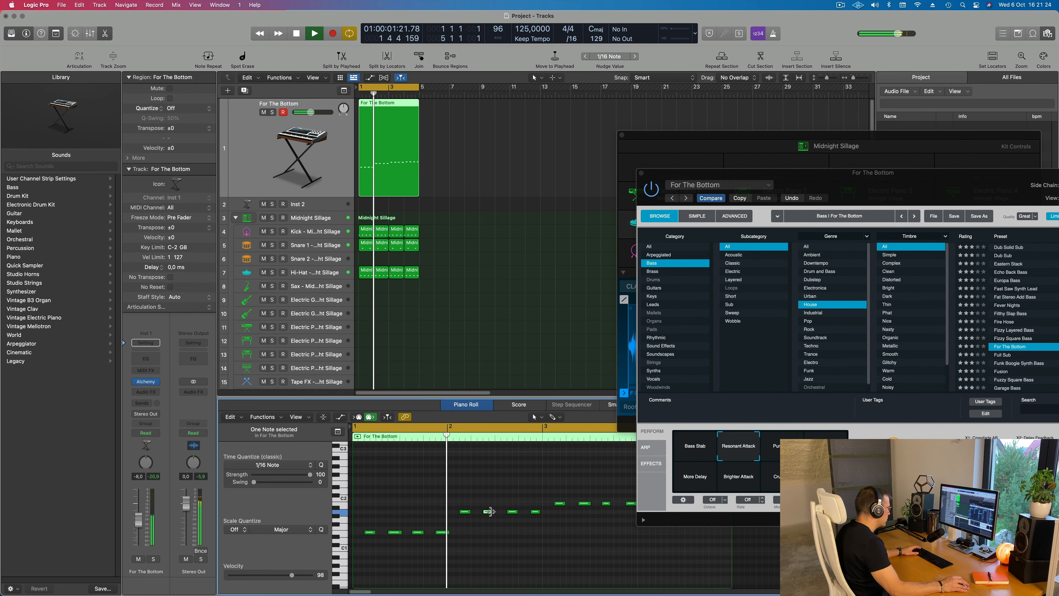
pyautogui.moveTo(492, 512); pyautogui.dragTo(498, 514)
pyautogui.press('Return')
pyautogui.moveTo(862, 172); pyautogui.dragTo(791, 133)
pyautogui.scroll(-1, 578, 387)
pyautogui.scroll(-1, 579, 387)
pyautogui.scroll(-3, 553, 531)
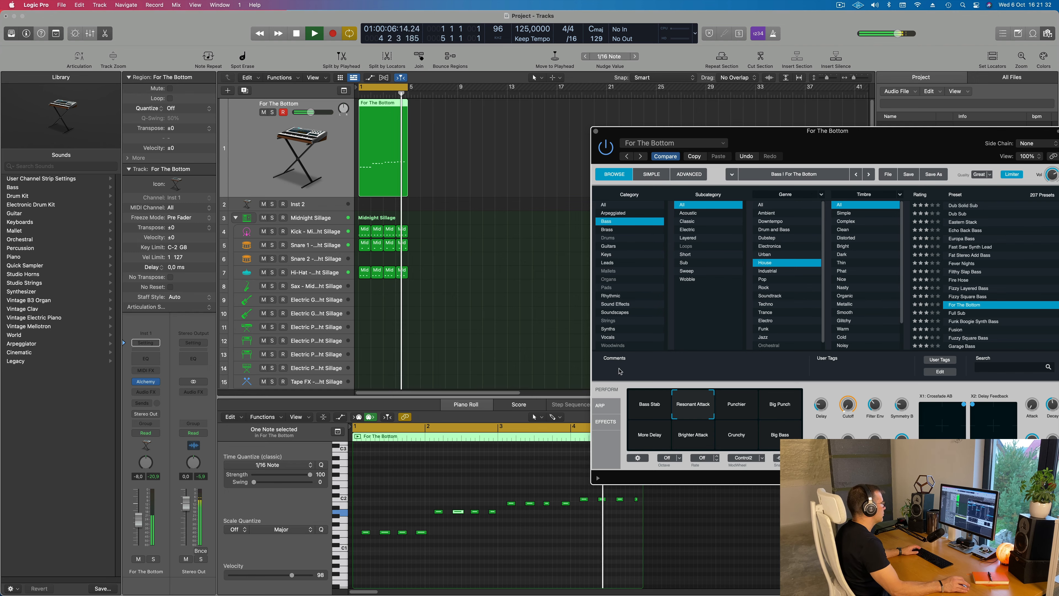
# Try For The Bottom's Big Punch and Big Bass variations while the loop plays
pyautogui.moveTo(816, 142); pyautogui.dragTo(624, 182)
pyautogui.press('space')
pyautogui.press('space')
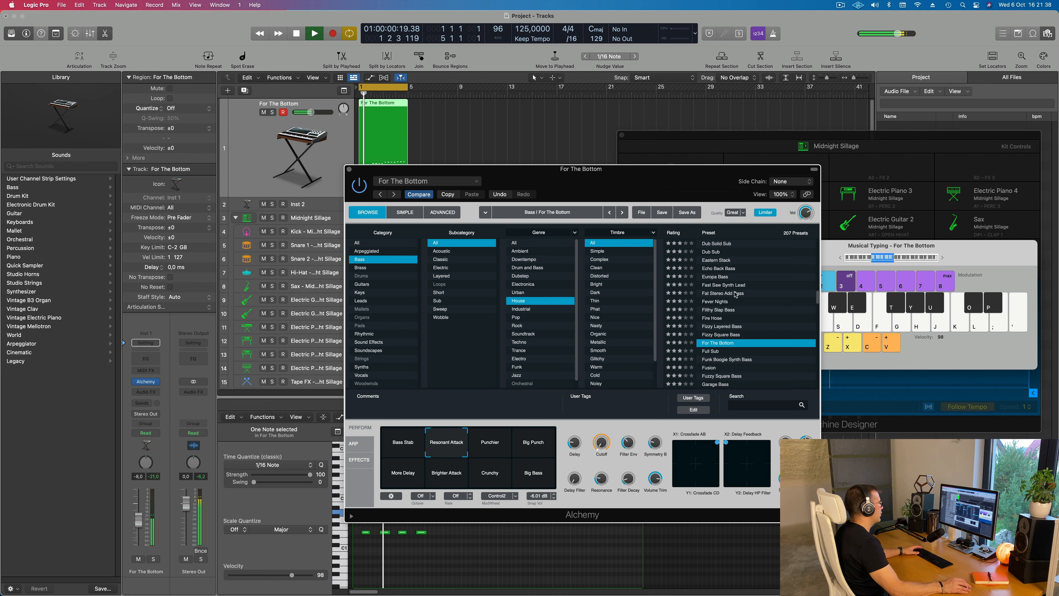
pyautogui.click(532, 449)
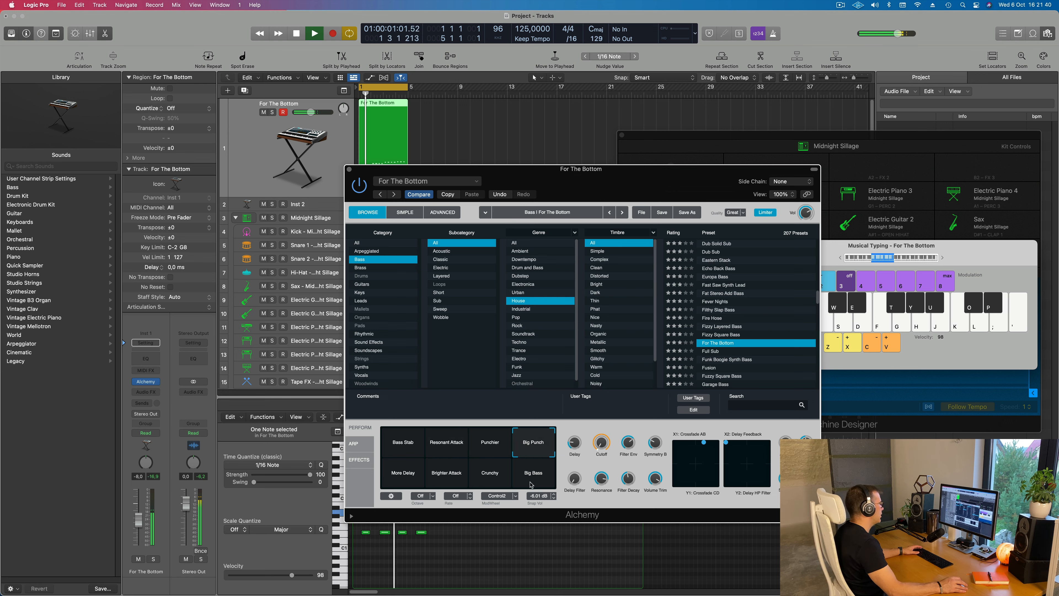
pyautogui.click(526, 460)
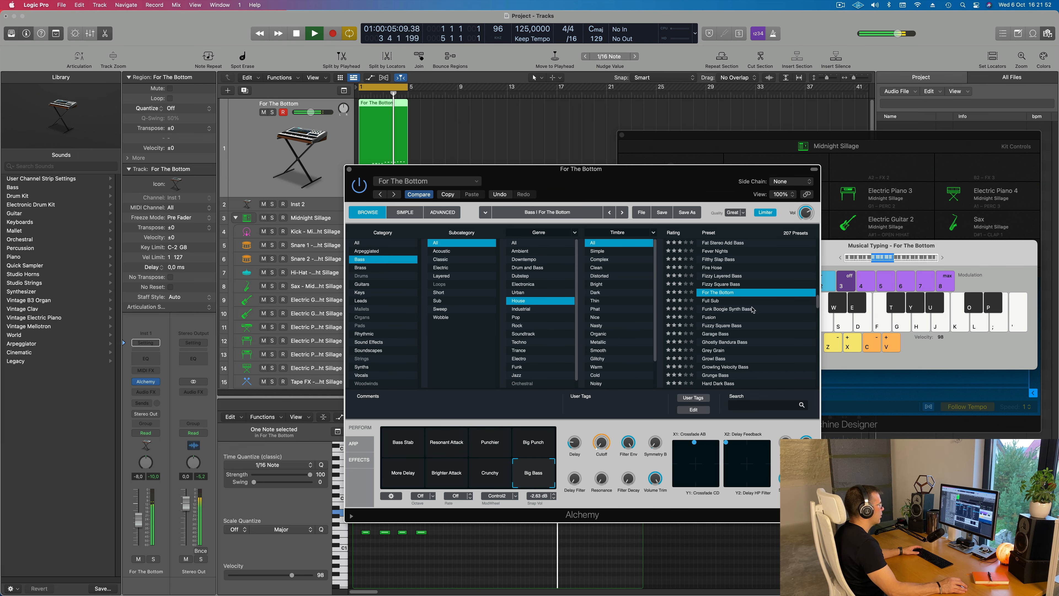
# Load the Funk Boogie Synth Bass preset and choose its Warm variation
pyautogui.scroll(-2, 742, 303)
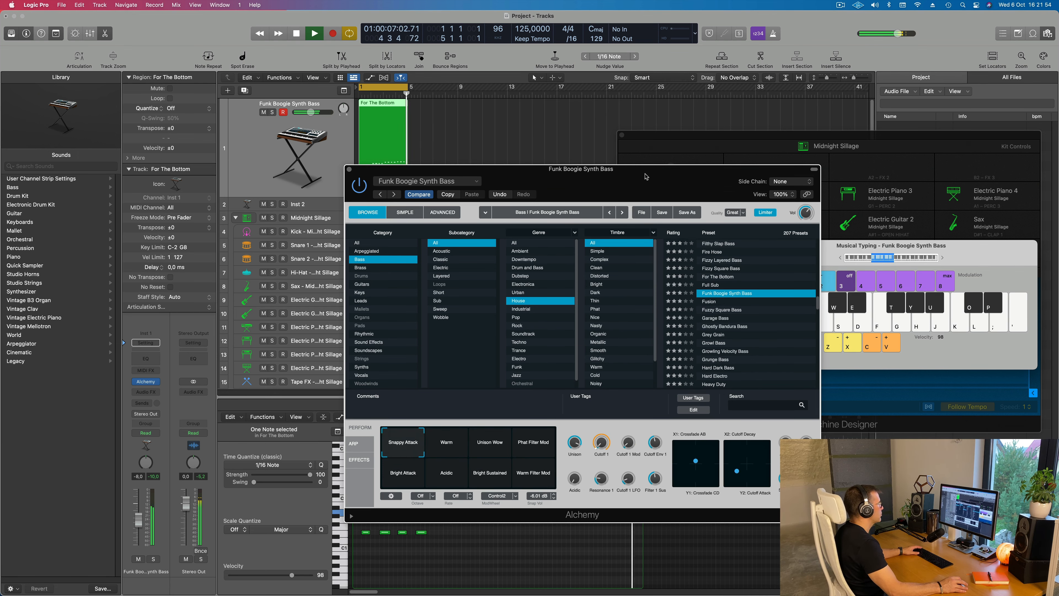
pyautogui.moveTo(639, 178); pyautogui.dragTo(758, 136)
pyautogui.click(558, 396)
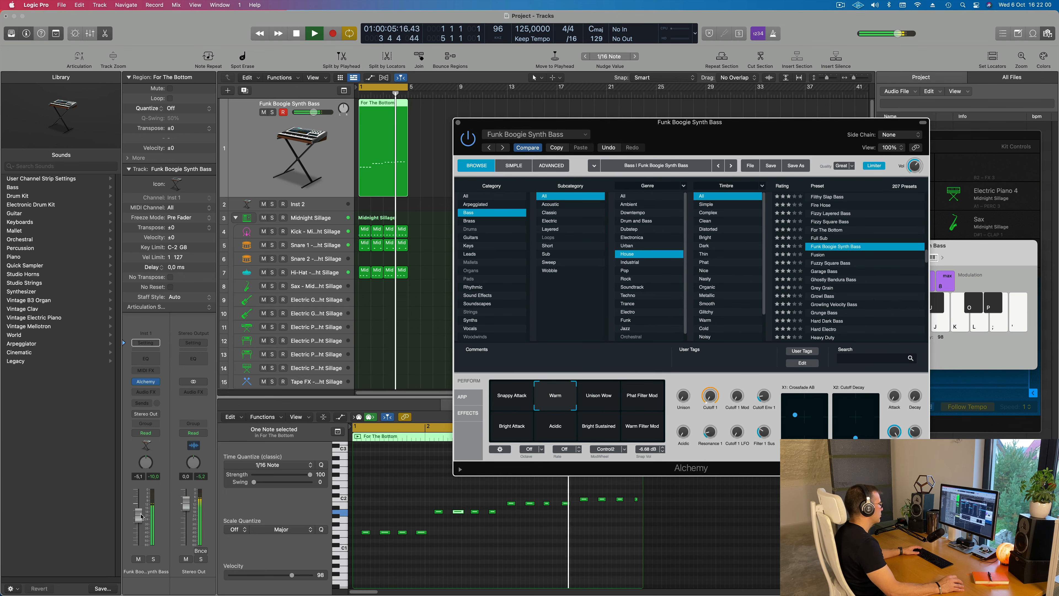
# Compare Funk Boogie Synth Bass's Unison Wow, Warm Filter Mod, Bright Sustained, Acidic, Bright Attack and Phat Filter Mod variations, returning to Warm
pyautogui.moveTo(711, 395)
pyautogui.mouseDown()
pyautogui.moveTo(712, 380)
pyautogui.moveTo(711, 394)
pyautogui.mouseUp()
pyautogui.click(602, 403)
pyautogui.click(646, 436)
pyautogui.click(594, 436)
pyautogui.click(554, 436)
pyautogui.click(515, 436)
pyautogui.click(632, 403)
pyautogui.click(609, 403)
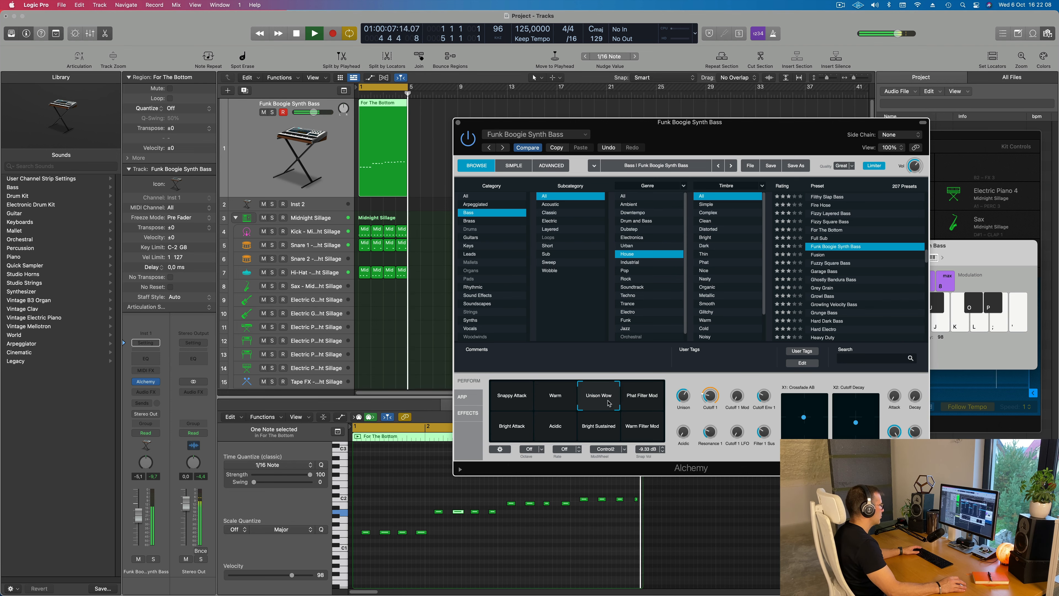
pyautogui.click(558, 403)
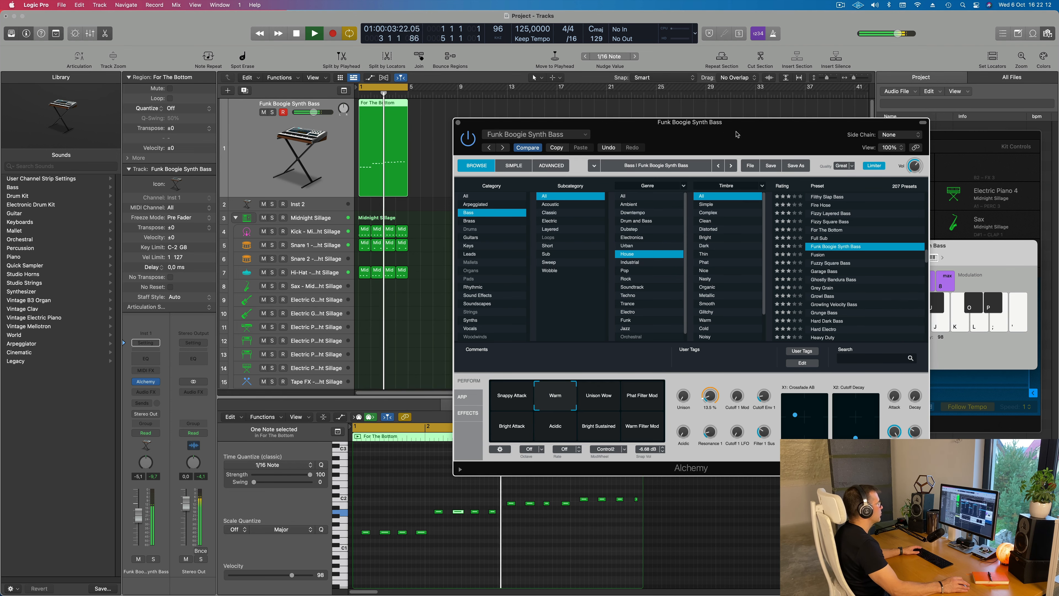
# Close Alchemy, repeat all bass and drum regions three times and extend the cycle range to bar 17
pyautogui.moveTo(737, 134); pyautogui.dragTo(700, 186)
pyautogui.press('super+w')
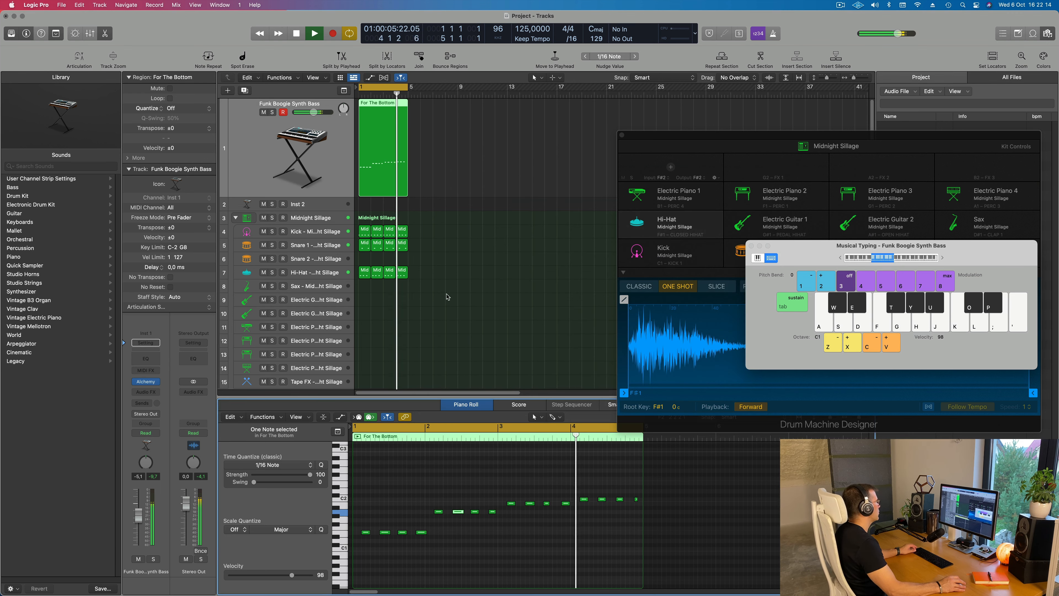
pyautogui.scroll(5, 497, 299)
pyautogui.scroll(-2, 492, 298)
pyautogui.click(491, 297)
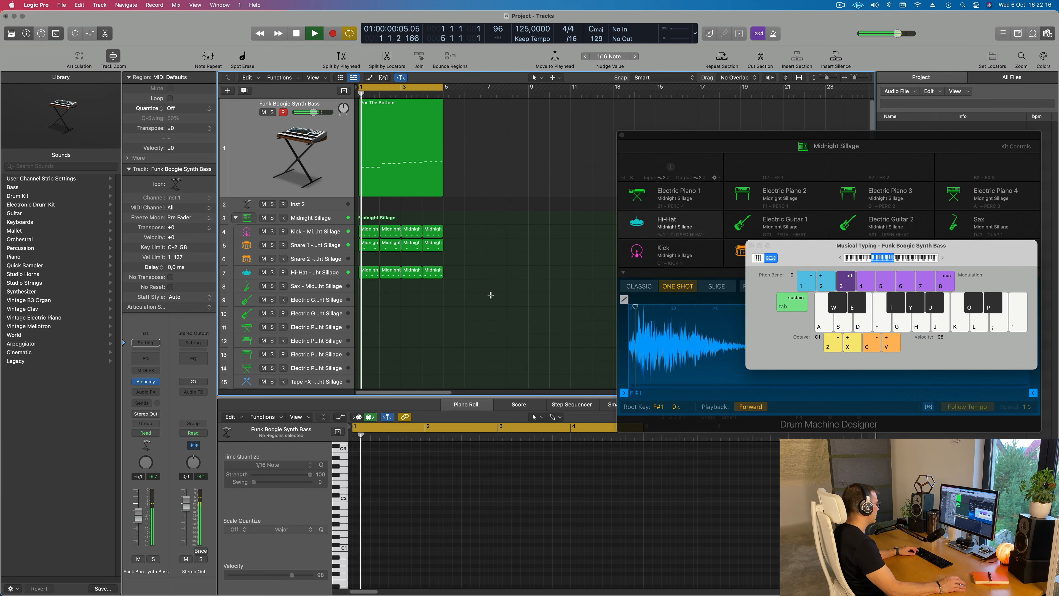
pyautogui.press('super+a')
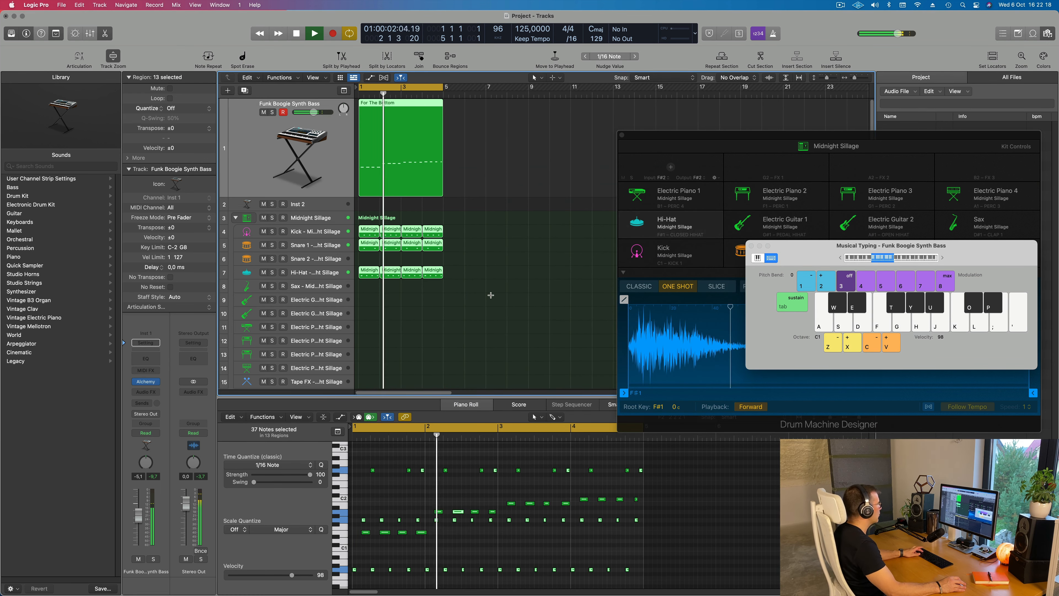
pyautogui.press('super+r')
pyautogui.press('super+r')
pyautogui.scroll(-2, 519, 225)
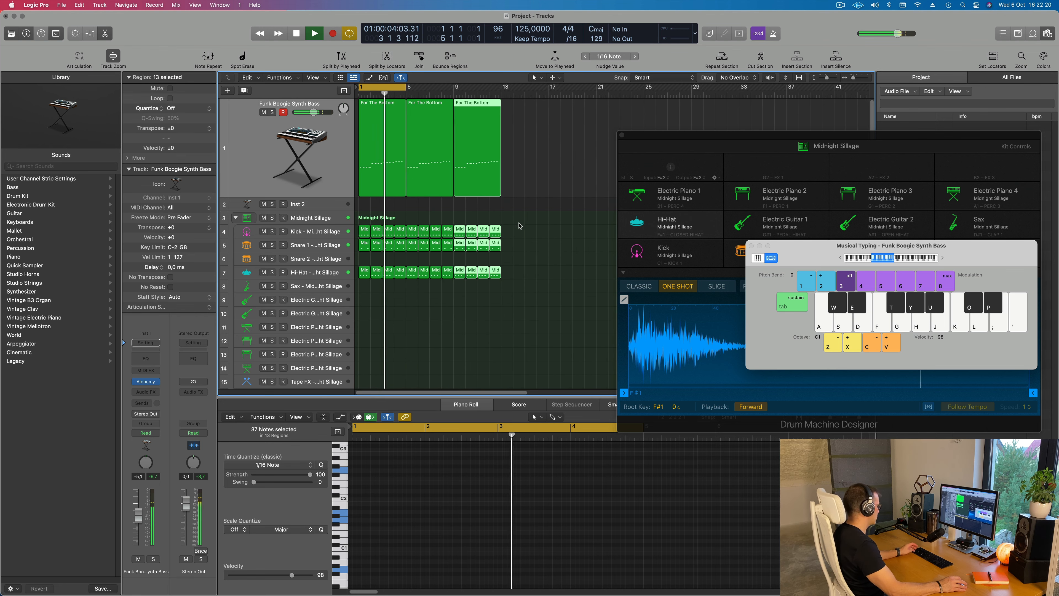
pyautogui.press('super+r')
pyautogui.moveTo(403, 87); pyautogui.dragTo(548, 88)
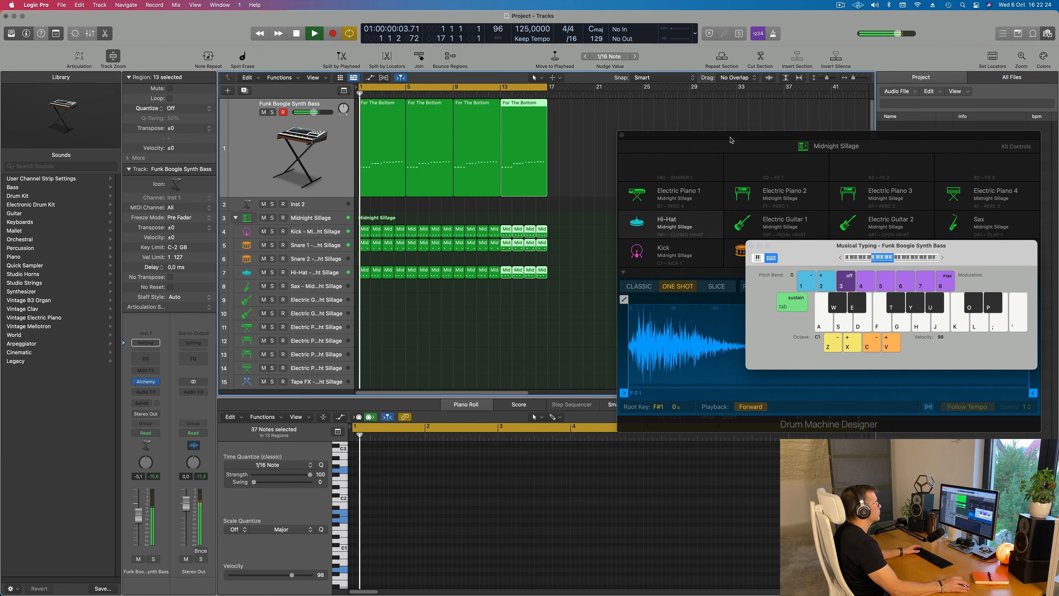
# Set the Funk Boogie Synth Bass track's volume to -8.6 dB and move Drum Machine Designer away from the regions
pyautogui.moveTo(731, 140); pyautogui.dragTo(721, 133)
pyautogui.click(331, 161)
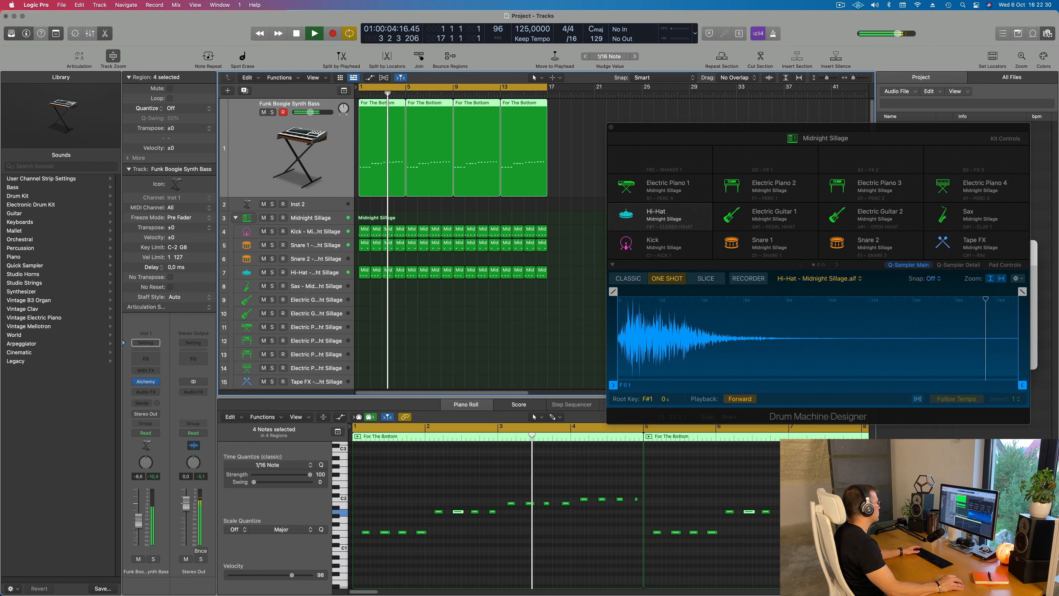
pyautogui.click(435, 338)
pyautogui.moveTo(764, 124); pyautogui.dragTo(814, 112)
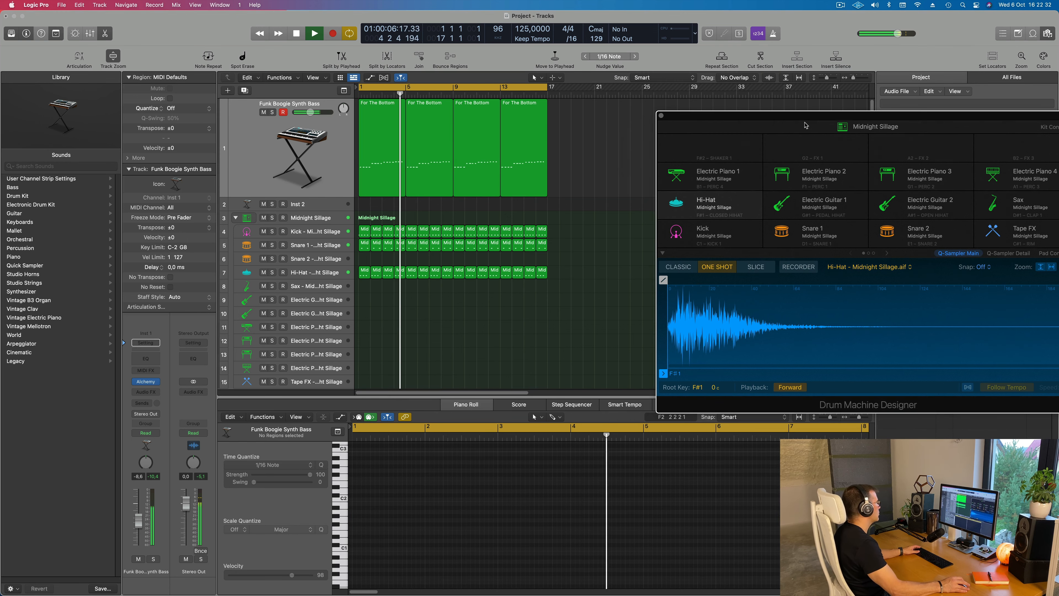
# Copy the first Snare 1 region onto the Snare 2 track at bar 1
pyautogui.click(364, 245)
pyautogui.moveTo(362, 261)
pyautogui.mouseDown()
pyautogui.moveTo(363, 246)
pyautogui.moveTo(377, 249)
pyautogui.mouseUp()
pyautogui.click(378, 245)
pyautogui.click(365, 259)
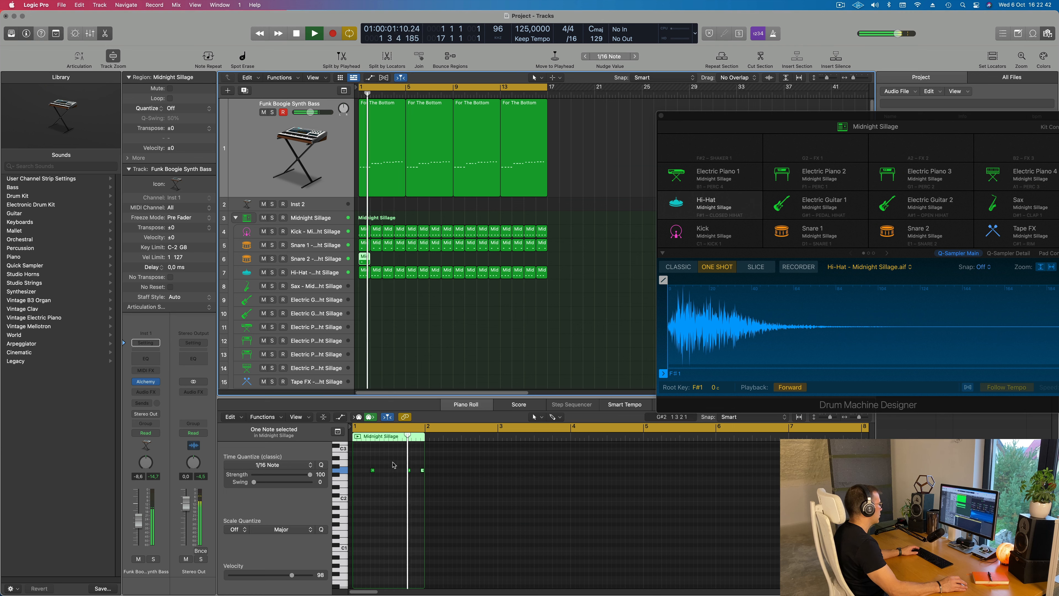
# Reduce the Snare 2 region to a single note at position 1 3 3 1
pyautogui.press('space')
pyautogui.moveTo(365, 459); pyautogui.dragTo(399, 472)
pyautogui.press('Delete')
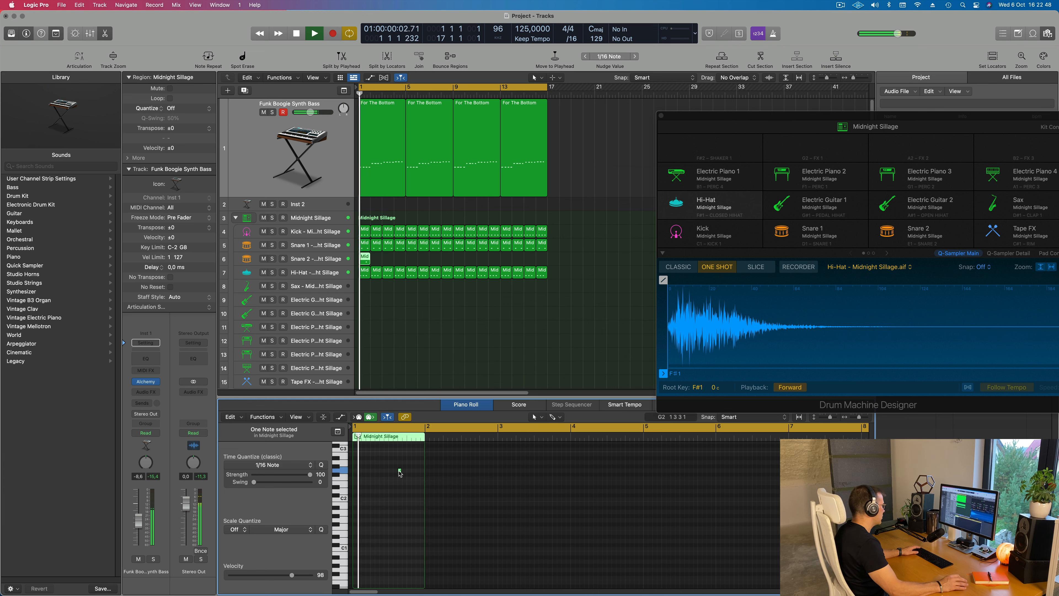
pyautogui.scroll(3, 404, 485)
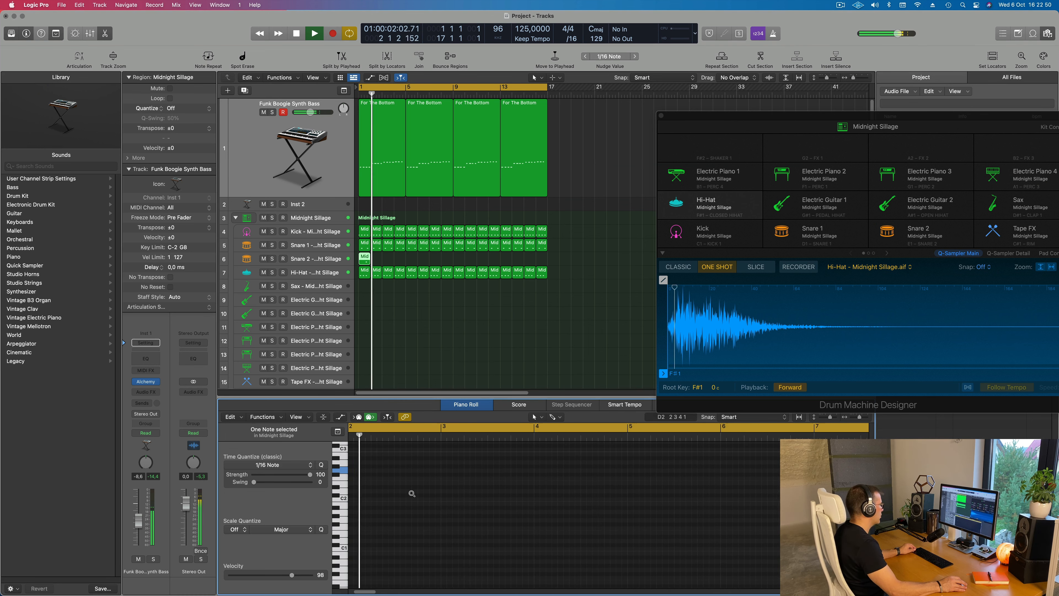
pyautogui.scroll(-2, 412, 494)
pyautogui.press('Return')
# Repeat the one-bar Snare 2 region until it fills all 16 bars
pyautogui.moveTo(390, 263); pyautogui.dragTo(365, 260)
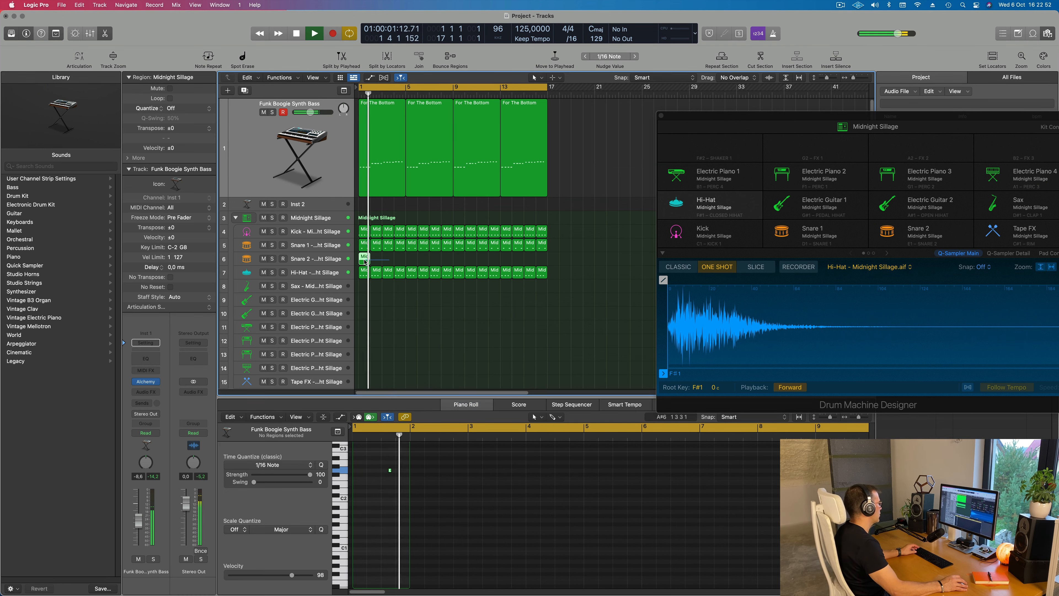
pyautogui.press('super+r')
pyautogui.press('super+r')
pyautogui.press('super+r')
pyautogui.press('super+r')
pyautogui.press('super+r')
pyautogui.press('super+r')
pyautogui.press('super+r')
pyautogui.press('super+r')
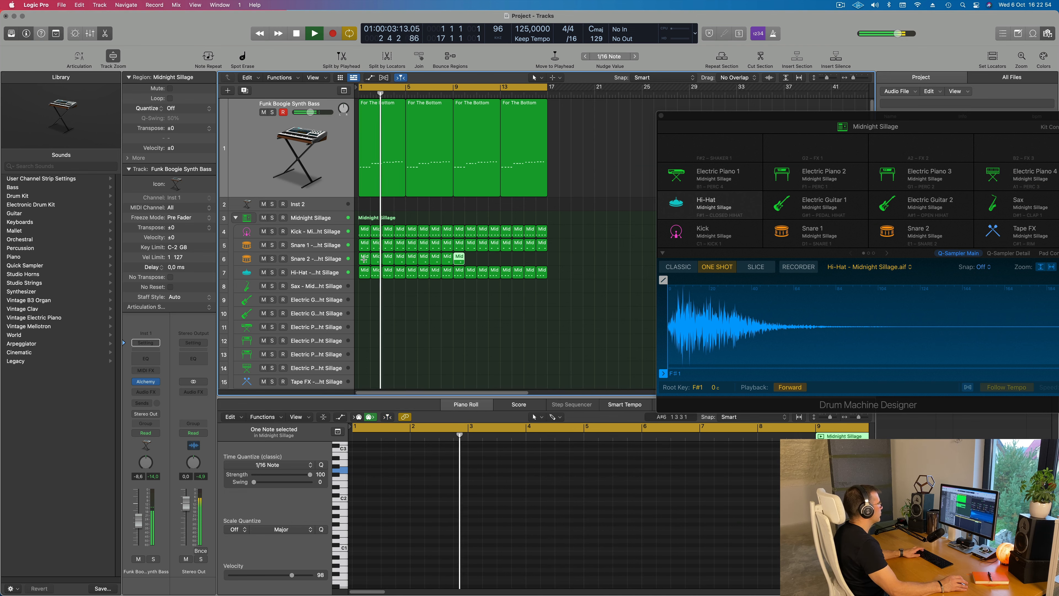
# Select the Snare 2 track and set its volume to -5.3 dB
pyautogui.click(328, 262)
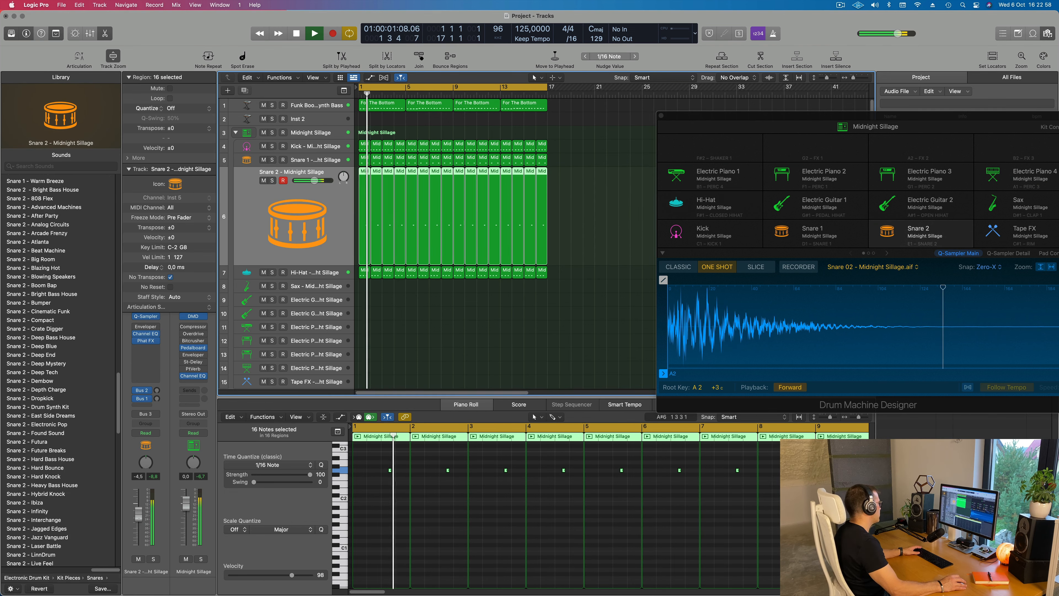
pyautogui.scroll(-2, 388, 358)
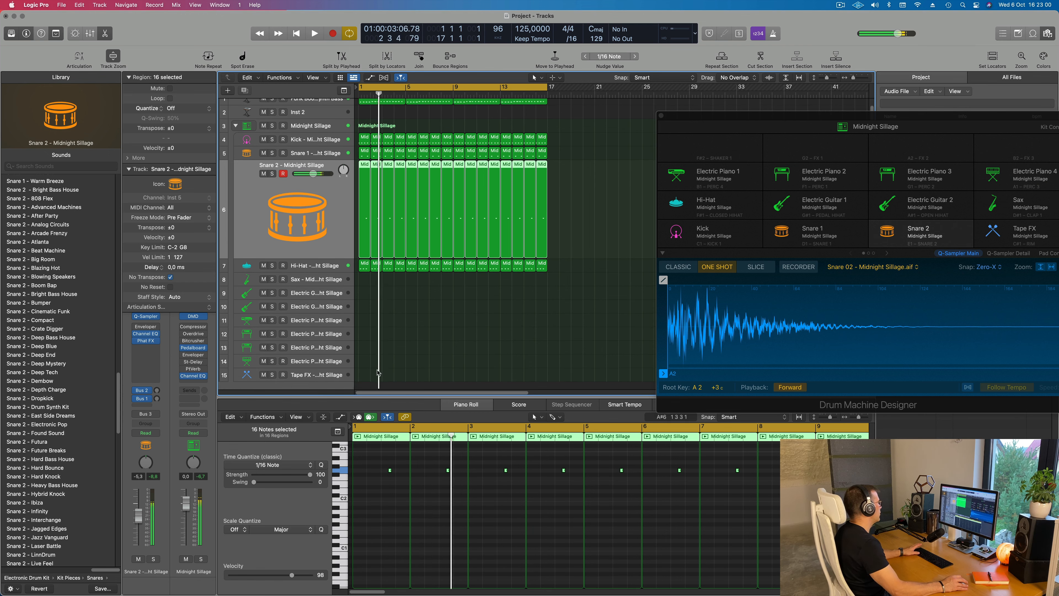
pyautogui.press('Return')
# Select the Tape FX track and audition its sound over the looping arrangement
pyautogui.click(454, 375)
pyautogui.scroll(3, 482, 284)
pyautogui.scroll(-2, 481, 284)
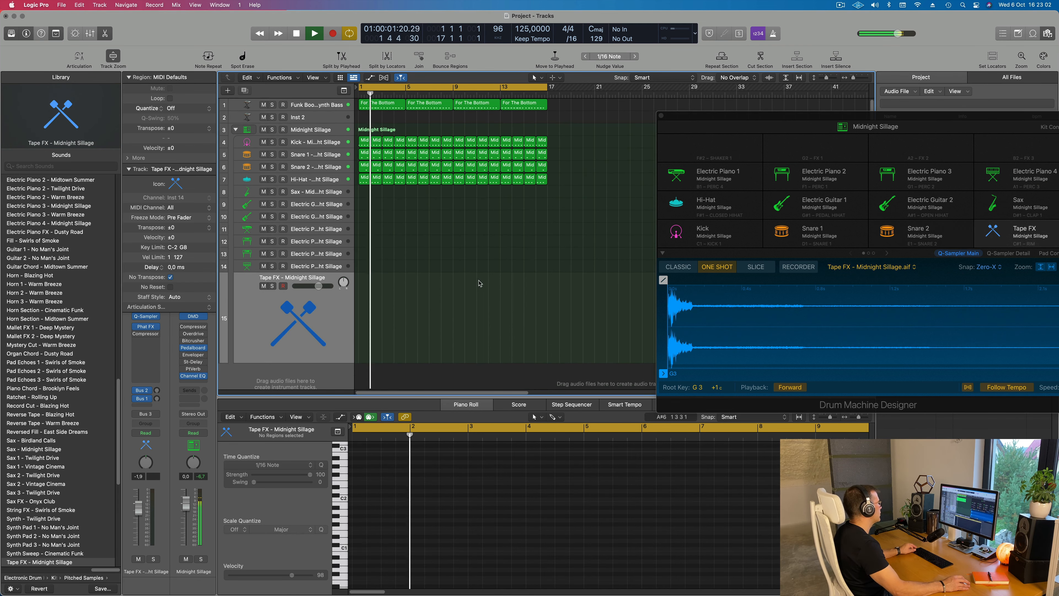
pyautogui.press('Return')
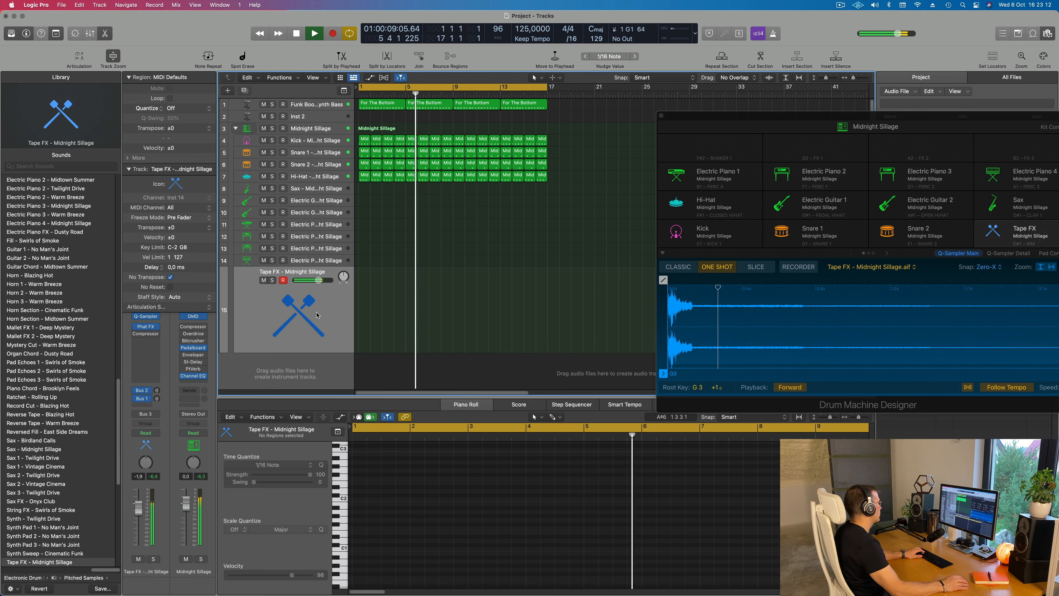
# Adjust the Hi-Hat track's Bus 1 send and set the track's volume to -7.0 dB
pyautogui.click(314, 177)
pyautogui.moveTo(139, 504); pyautogui.dragTo(152, 522)
pyautogui.click(157, 394)
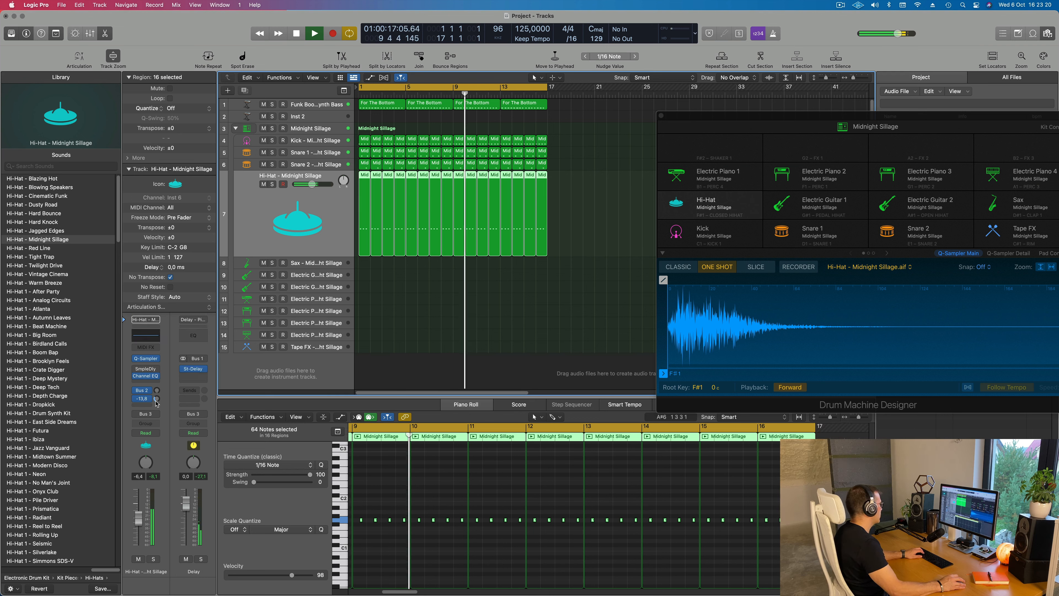
pyautogui.moveTo(140, 524); pyautogui.dragTo(140, 522)
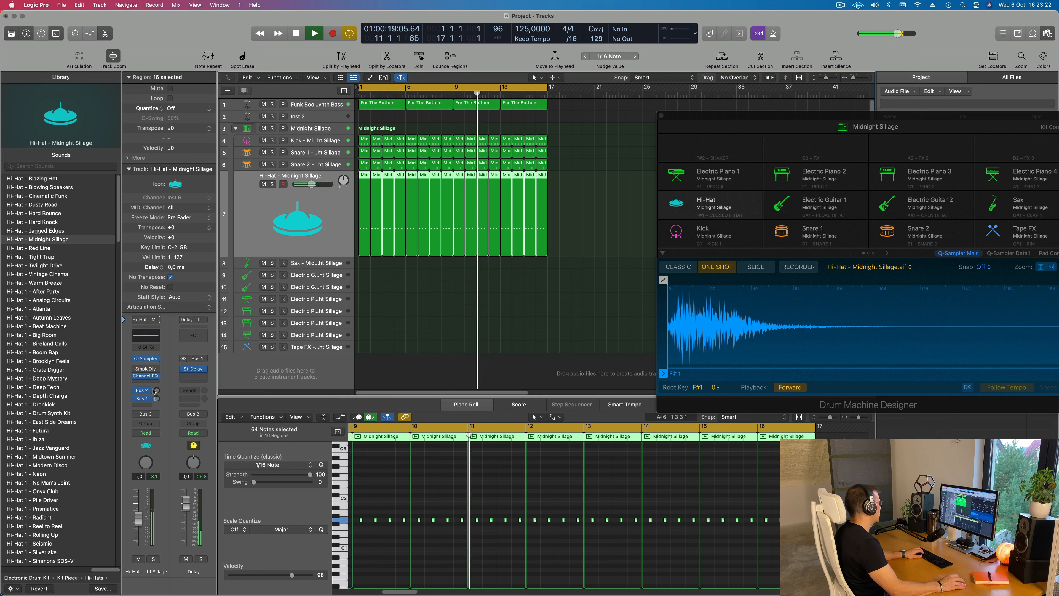
# Fine-tune the Hi-Hat track's Bus 1 send and set the track's volume to -6.0 dB
pyautogui.moveTo(157, 399); pyautogui.dragTo(156, 396)
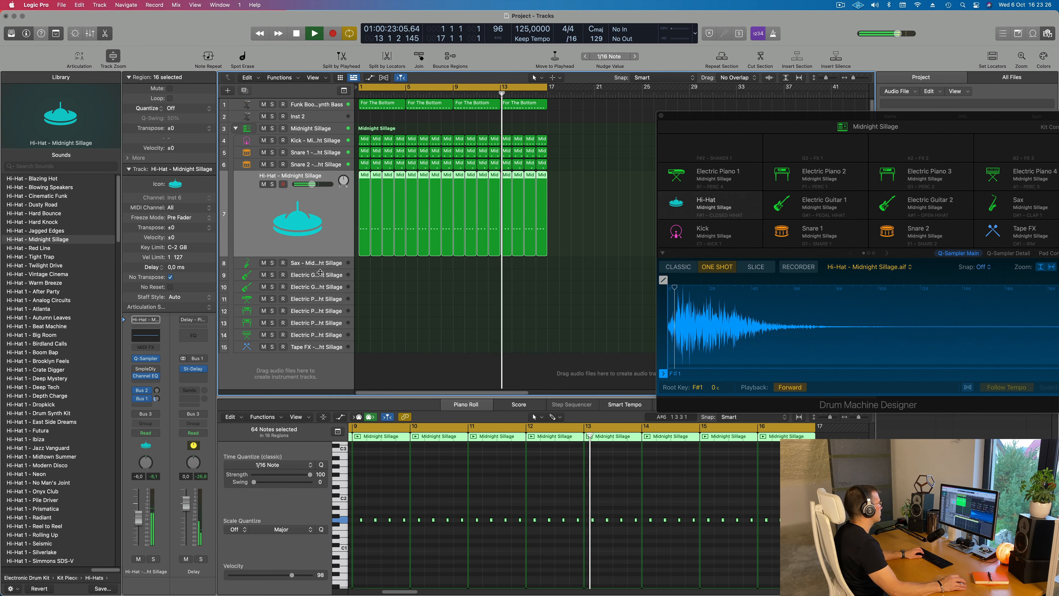
# Copy the first For The Bottom bass region to the start of the Tape FX track and play it back
pyautogui.click(319, 264)
pyautogui.click(315, 348)
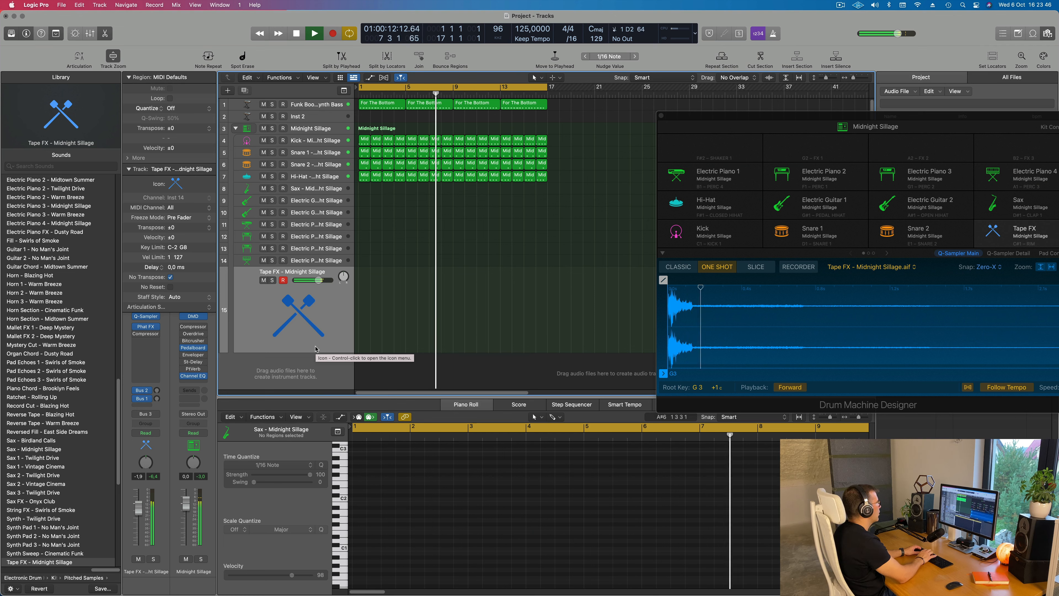
pyautogui.moveTo(365, 105); pyautogui.dragTo(365, 305)
pyautogui.press('space')
pyautogui.press('space')
pyautogui.hscroll(-4, 379, 496)
pyautogui.press('space')
pyautogui.hscroll(4, 380, 499)
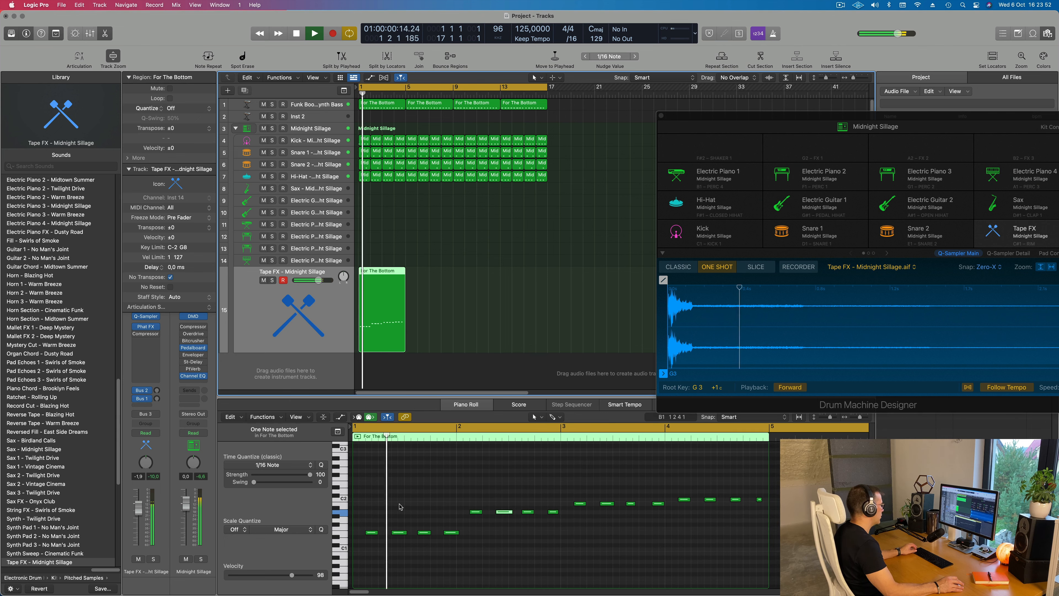
pyautogui.press('space')
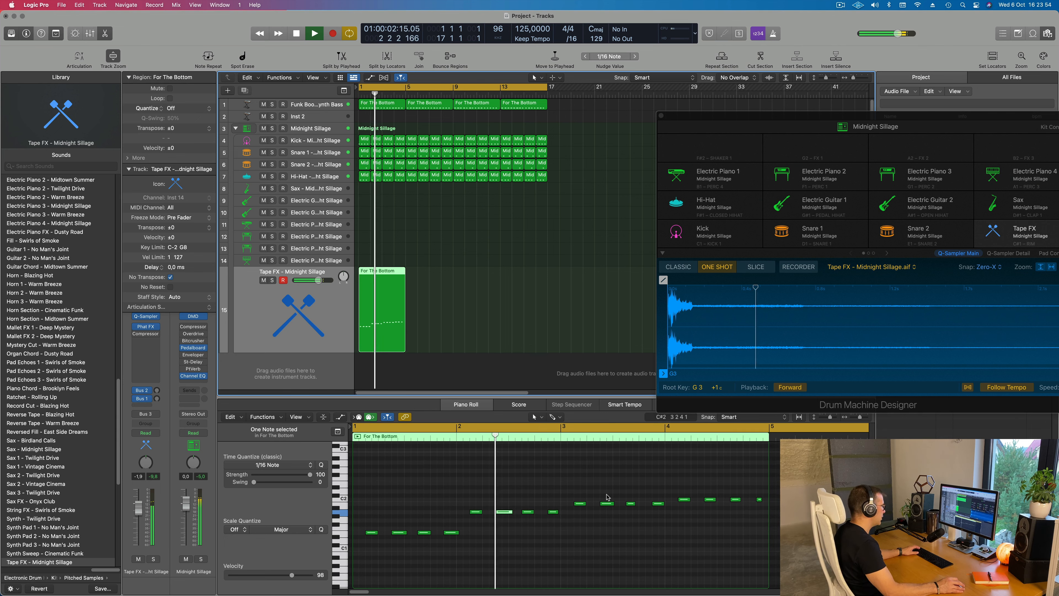
# Thin the copied Tape FX region down to two short, closely spaced notes at the end of bar 1
pyautogui.moveTo(367, 499); pyautogui.dragTo(662, 567)
pyautogui.moveTo(671, 474); pyautogui.dragTo(780, 539)
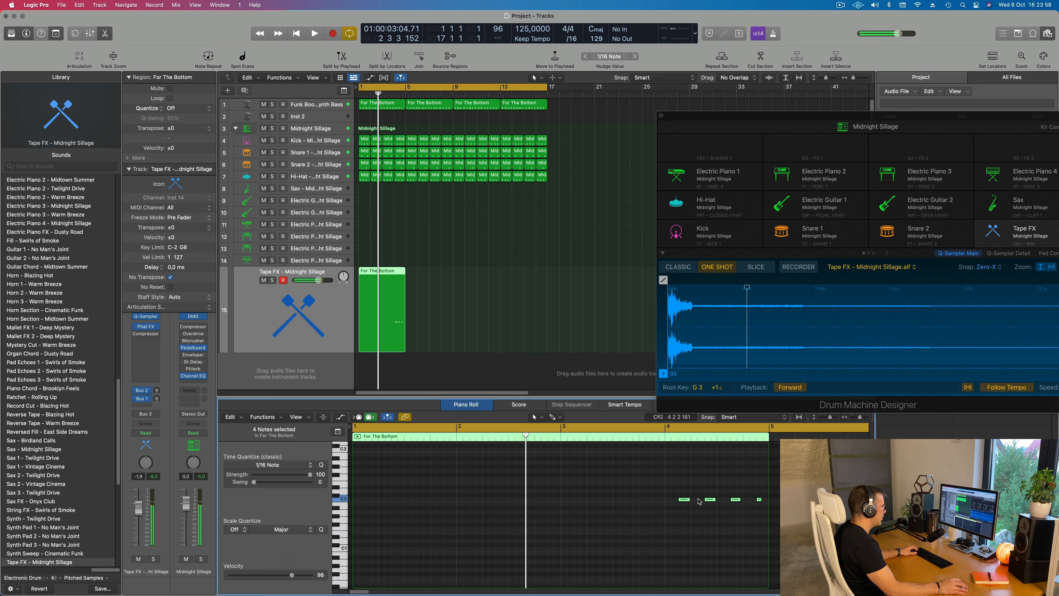
pyautogui.moveTo(685, 501); pyautogui.dragTo(452, 503)
pyautogui.moveTo(476, 490); pyautogui.dragTo(543, 521)
pyautogui.press('Delete')
pyautogui.moveTo(452, 501); pyautogui.dragTo(440, 500)
pyautogui.press('space')
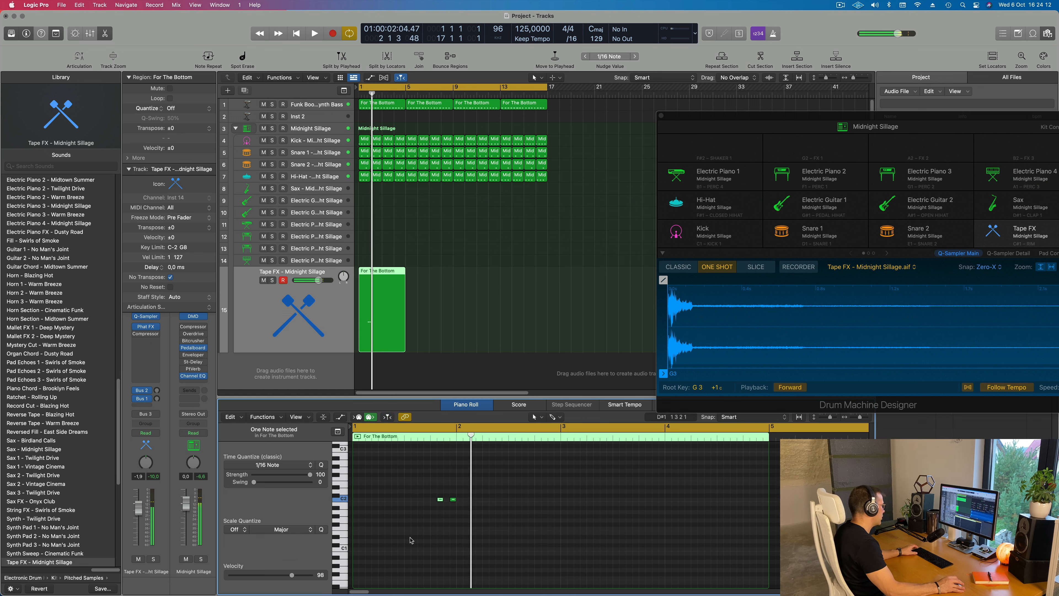
# Set the Tape FX track's volume to -4.7 dB and restart playback
pyautogui.click(260, 337)
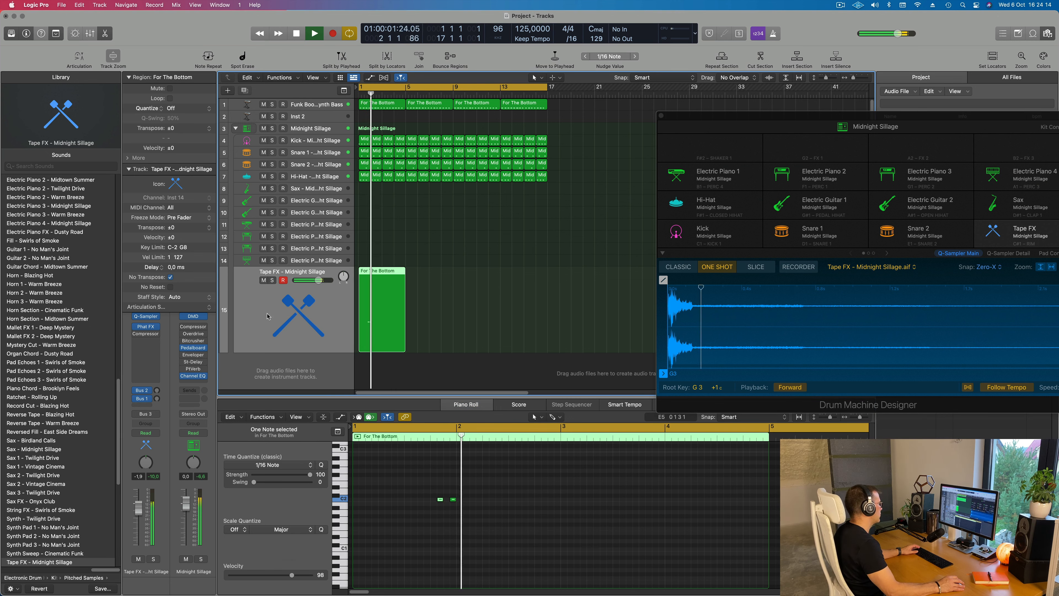
pyautogui.moveTo(319, 281); pyautogui.dragTo(314, 281)
pyautogui.press('Return')
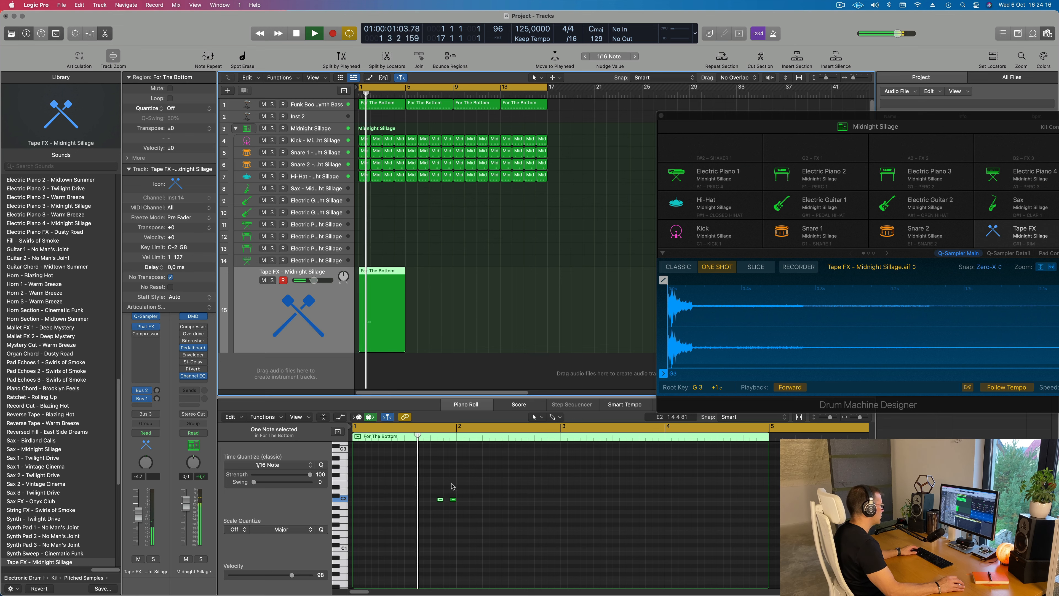
# Repeat the two-note Tape FX pattern at the ends of bars 2, 3 and 4 of the region
pyautogui.scroll(-2, 428, 499)
pyautogui.press('Return')
pyautogui.moveTo(408, 488); pyautogui.dragTo(506, 502)
pyautogui.press('super+r')
pyautogui.press('space')
pyautogui.moveTo(389, 482); pyautogui.dragTo(601, 526)
pyautogui.moveTo(431, 500); pyautogui.dragTo(590, 501)
pyautogui.press('super+Right')
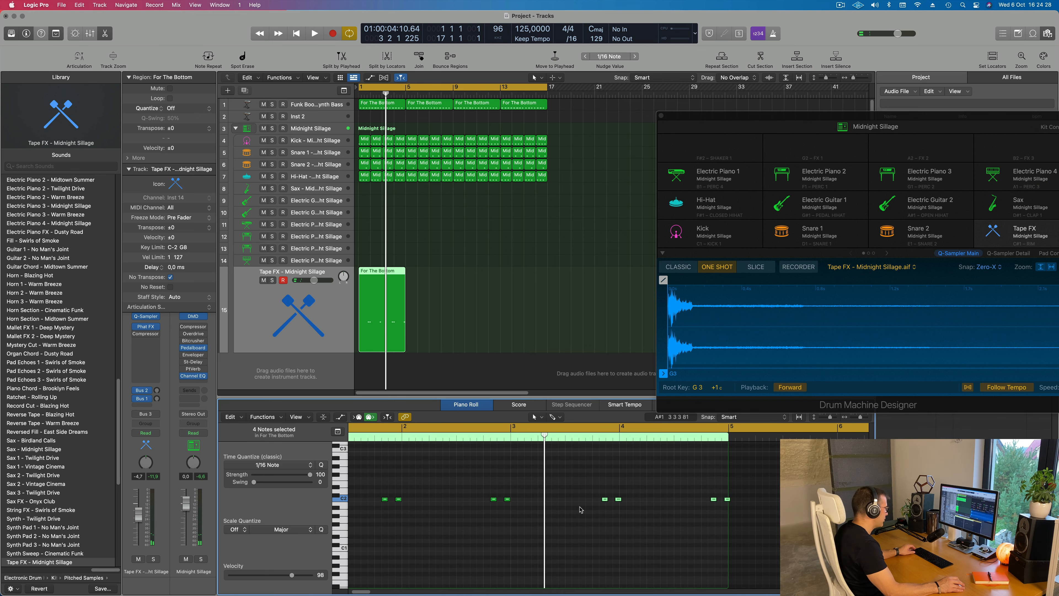
pyautogui.press('space')
pyautogui.scroll(-5, 576, 518)
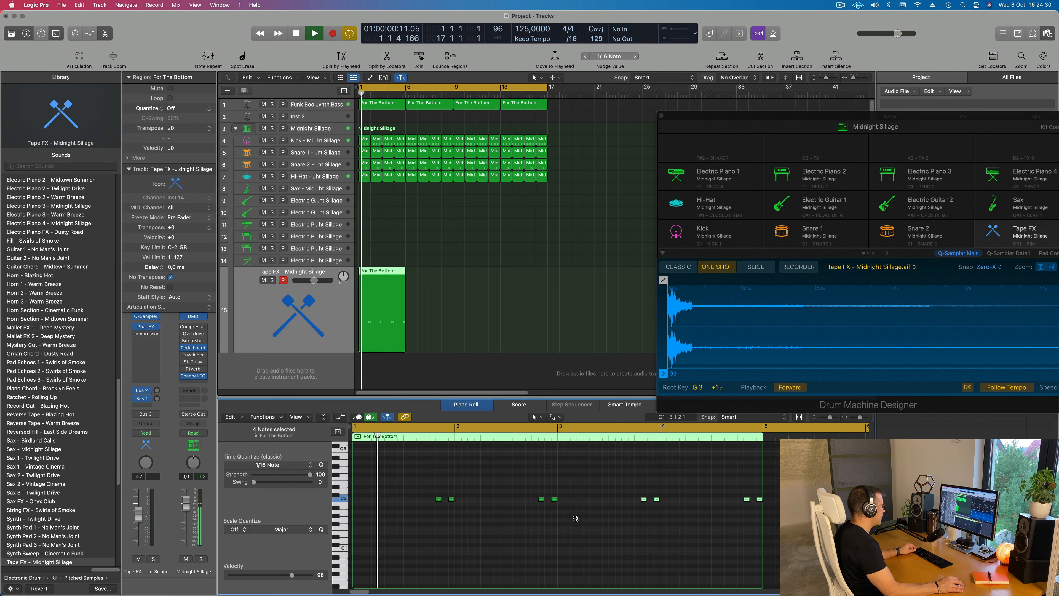
# Set the Tape FX track's volume to -10.6 dB and bypass its Phat FX plug-in
pyautogui.click(336, 320)
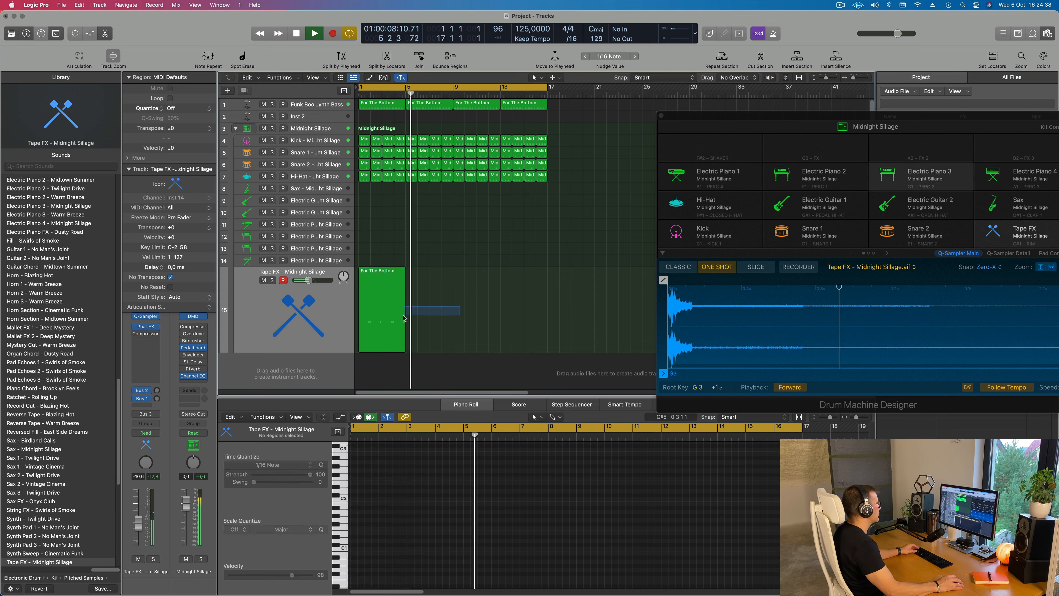
pyautogui.press('space')
pyautogui.press('space')
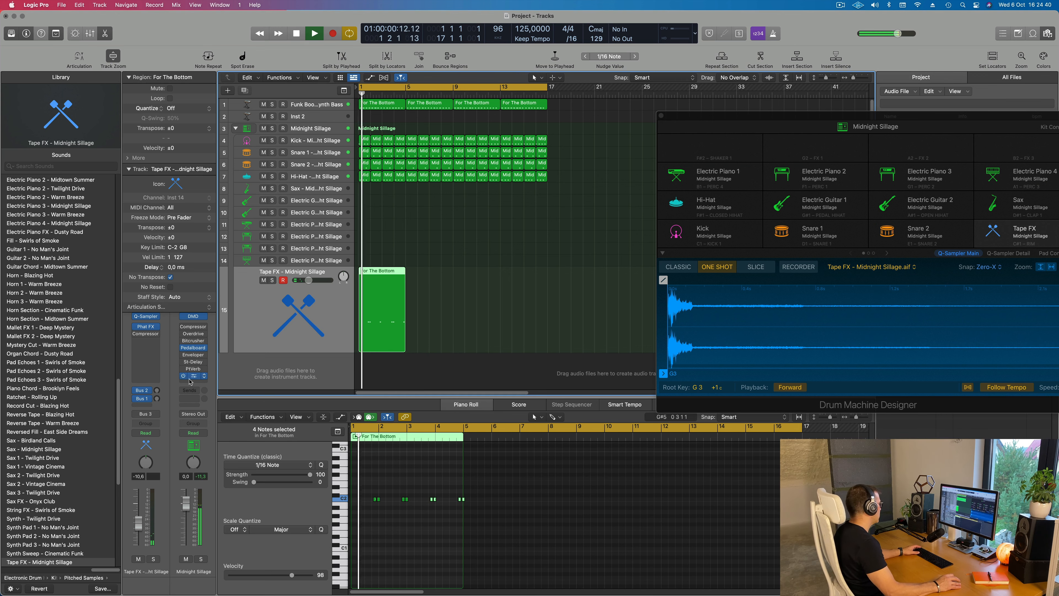
pyautogui.click(146, 328)
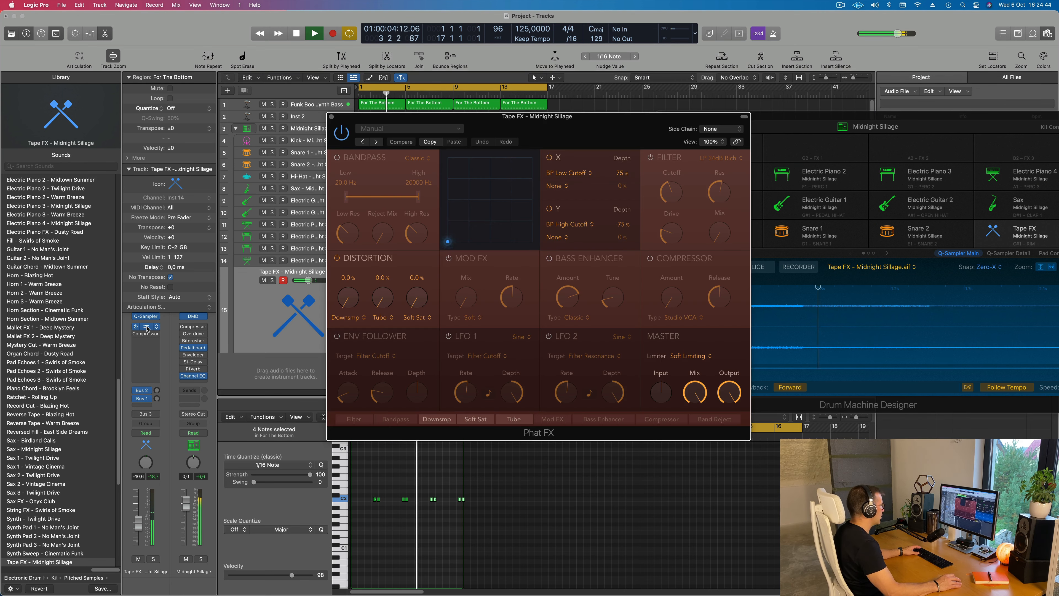
pyautogui.click(332, 119)
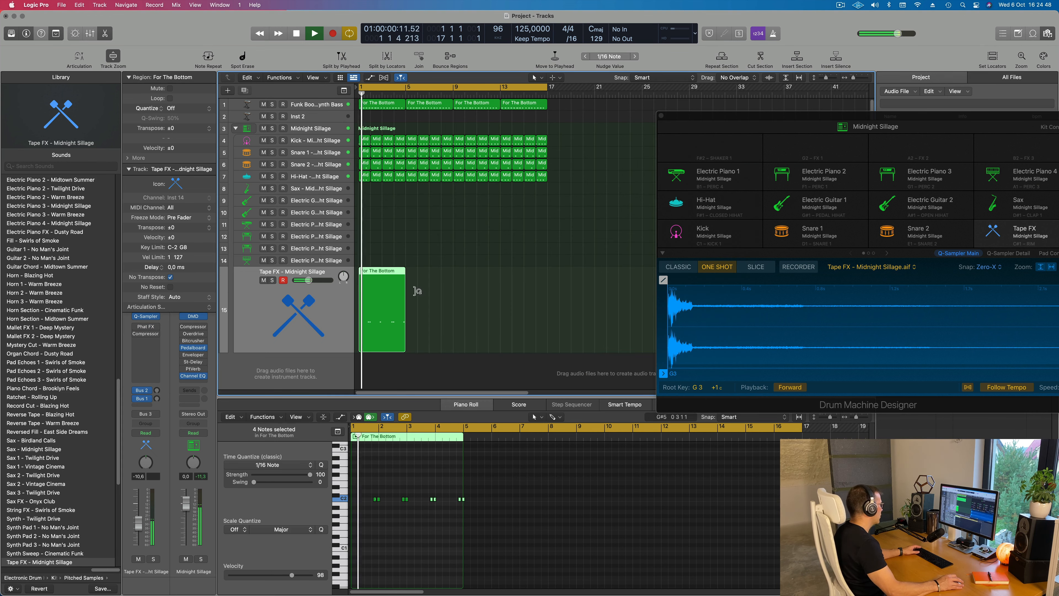
# Repeat the four-bar Tape FX region three times to fill all 16 bars
pyautogui.press('super+r')
pyautogui.press('super+r')
pyautogui.press('super+r')
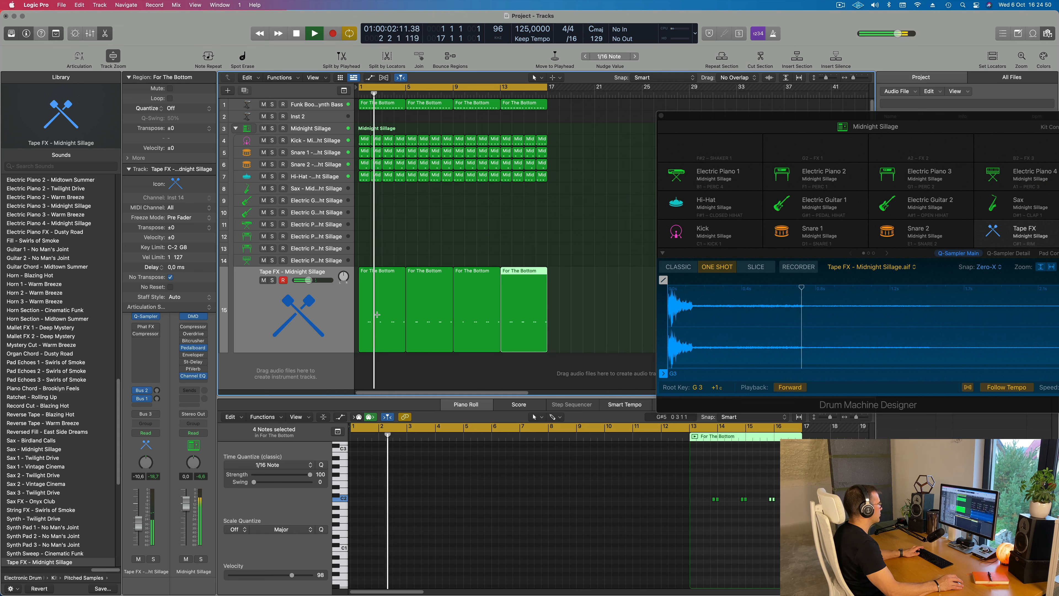
# In the Tape FX Quick Sampler, set the sample end to 0.269 s and the fade-out length to 0.104 s
pyautogui.click(311, 310)
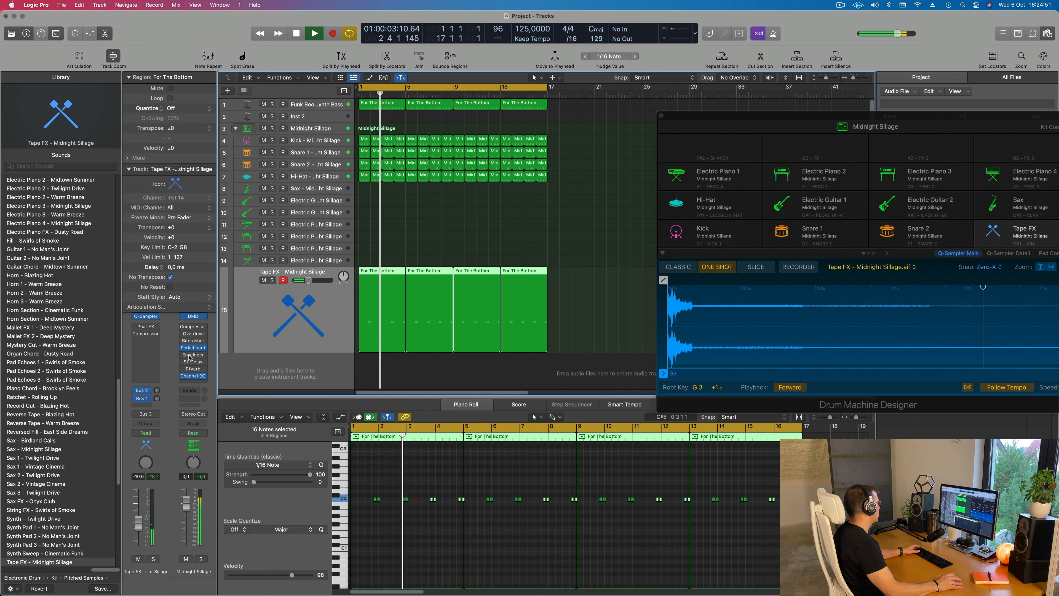
pyautogui.click(145, 318)
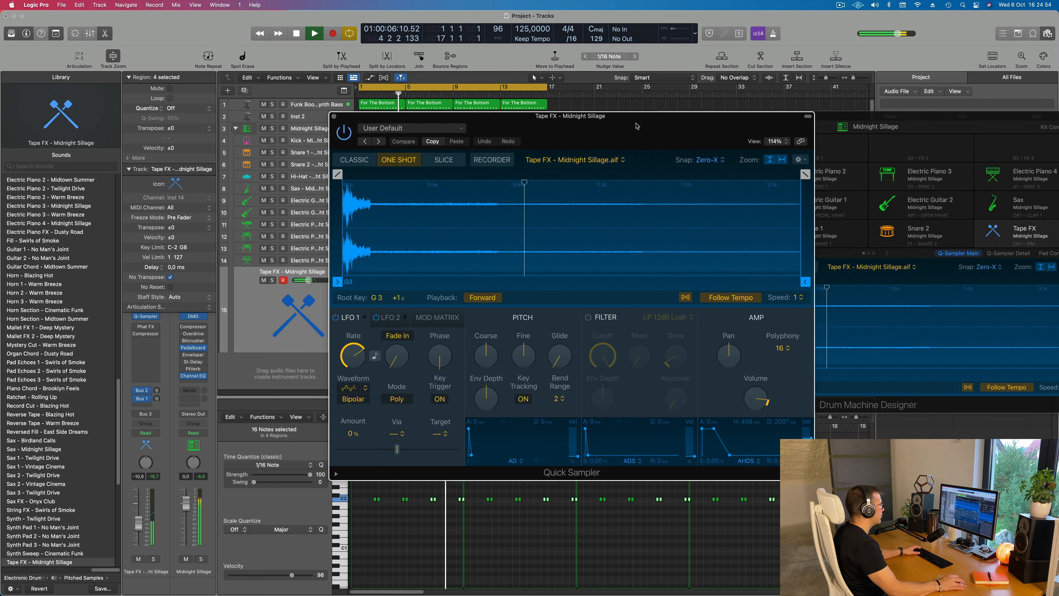
pyautogui.moveTo(637, 126); pyautogui.dragTo(652, 123)
pyautogui.moveTo(821, 279); pyautogui.dragTo(416, 277)
pyautogui.moveTo(773, 175); pyautogui.dragTo(614, 174)
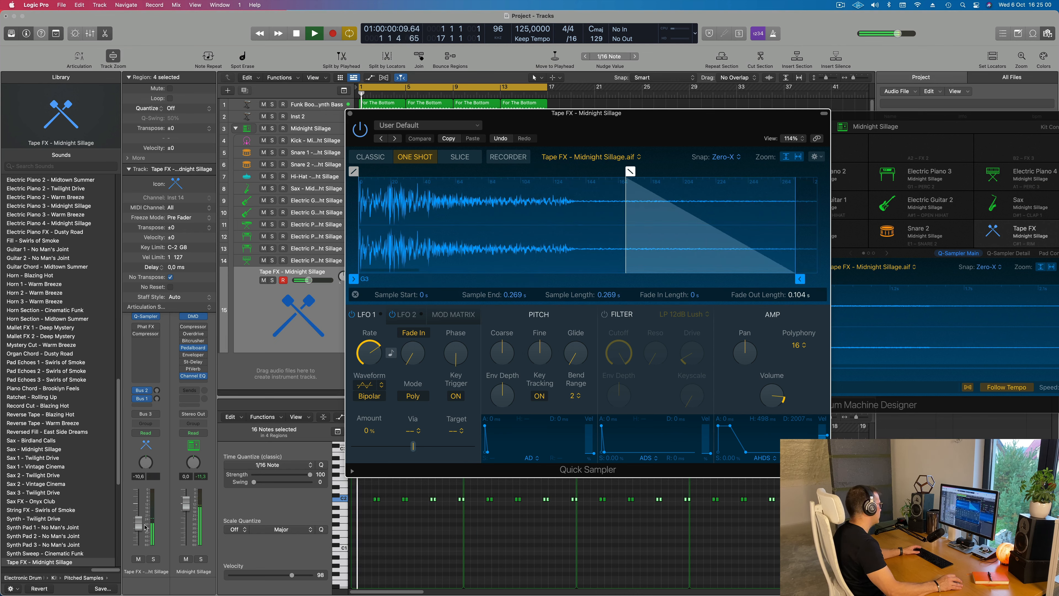
# Set the Tape FX track's volume to -6.2 dB, adjust its Bus 1 send and close Quick Sampler
pyautogui.moveTo(139, 518); pyautogui.dragTo(139, 517)
pyautogui.moveTo(158, 398); pyautogui.dragTo(160, 403)
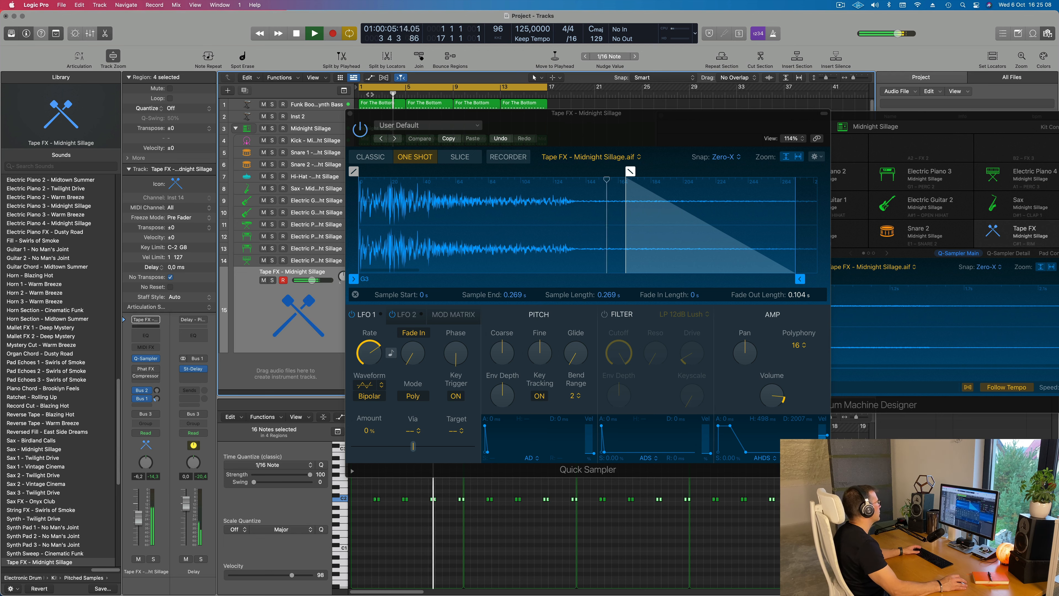
pyautogui.click(350, 114)
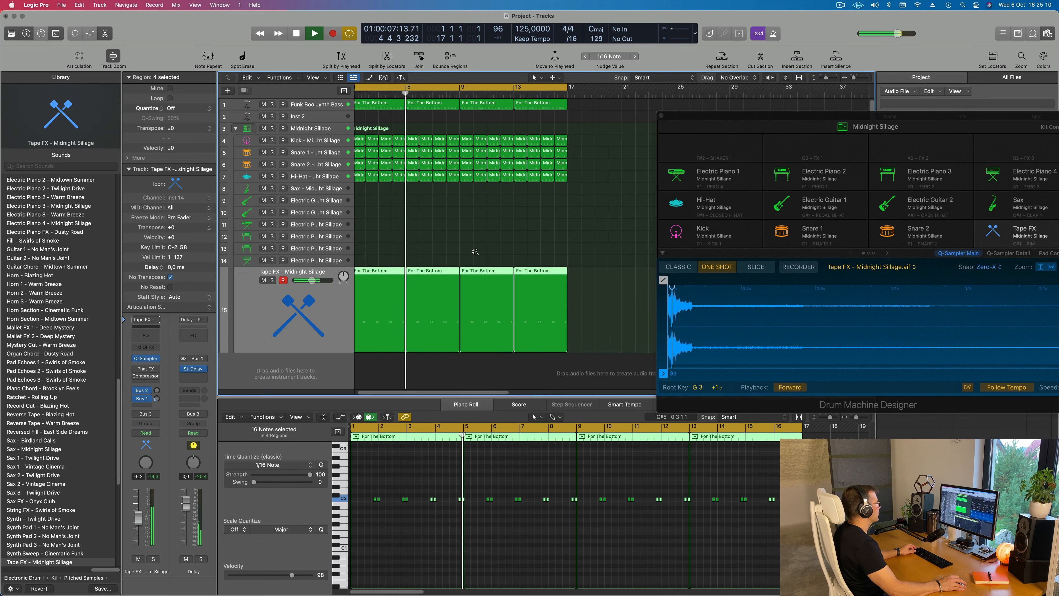
# Select the Electric Piano 4 track and move the Drum Machine Designer window to uncover the Musical Typing keyboard
pyautogui.click(307, 263)
pyautogui.press('space')
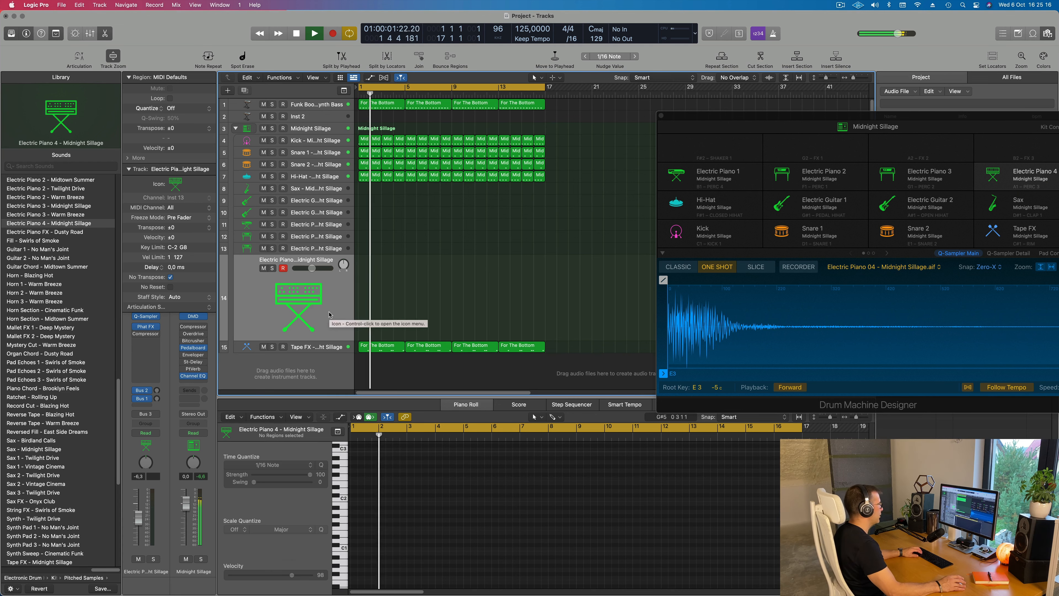
pyautogui.moveTo(933, 116); pyautogui.dragTo(735, 116)
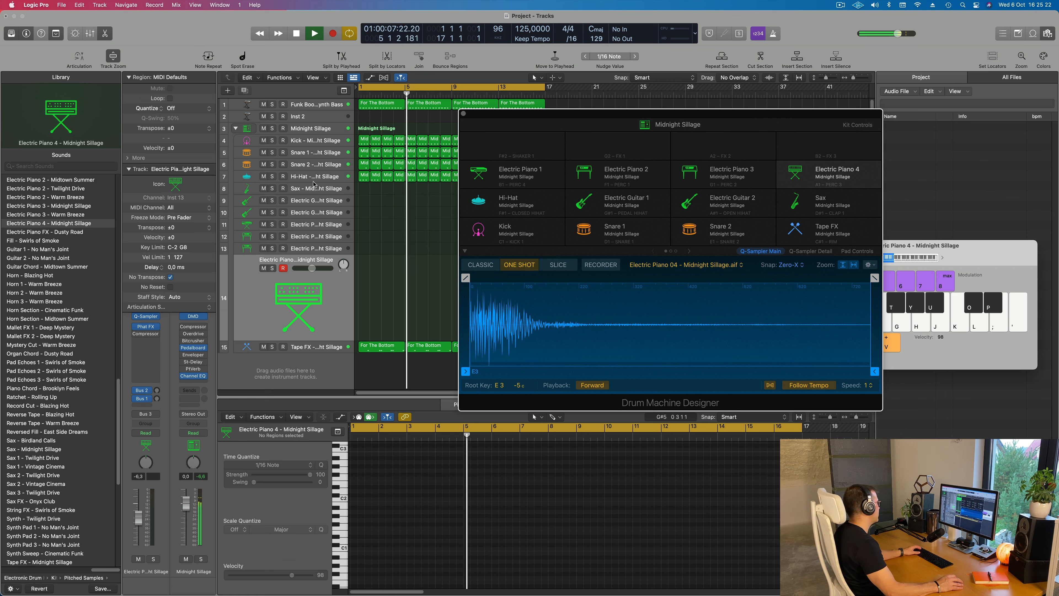
# Select the Hi-Hat track, set its volume to -5.6 dB and resume playback
pyautogui.click(325, 177)
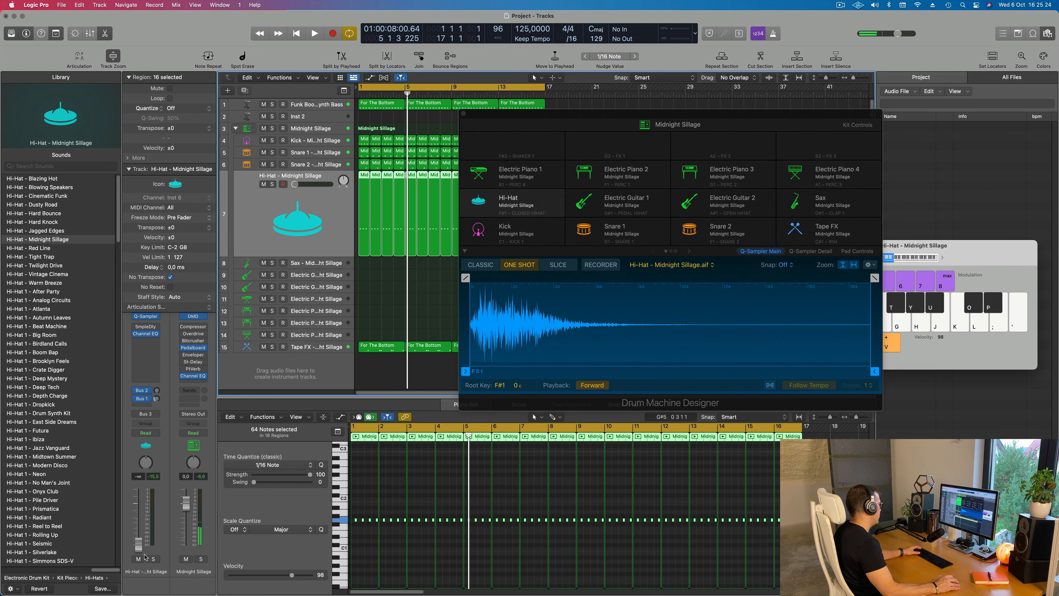
pyautogui.moveTo(138, 534); pyautogui.dragTo(138, 517)
pyautogui.press('space')
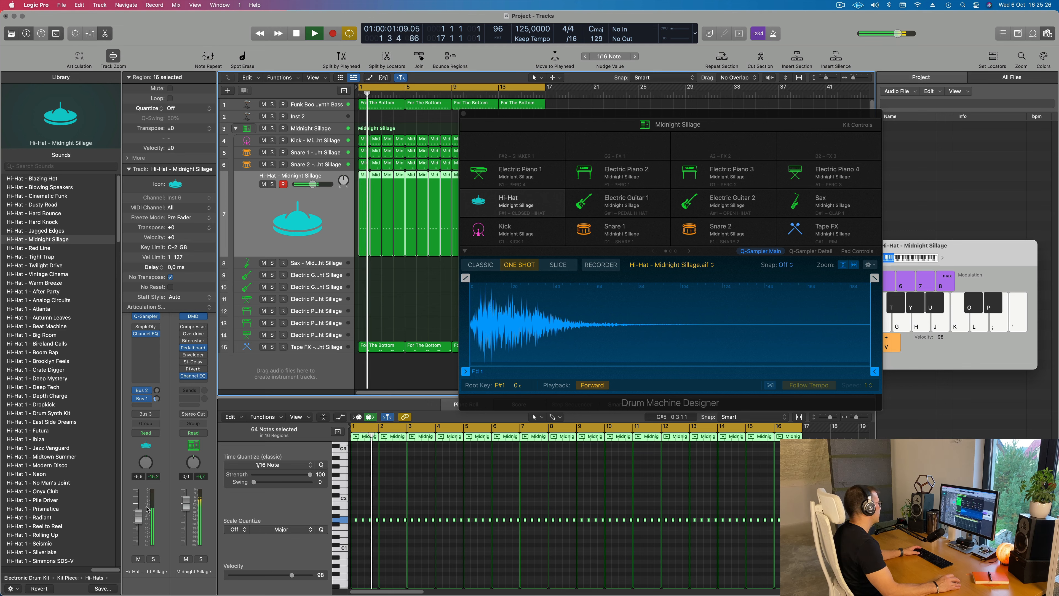
# Reselect the Electric Piano 4 track, bring the Musical Typing keyboard into view and raise its octave to C2
pyautogui.click(326, 333)
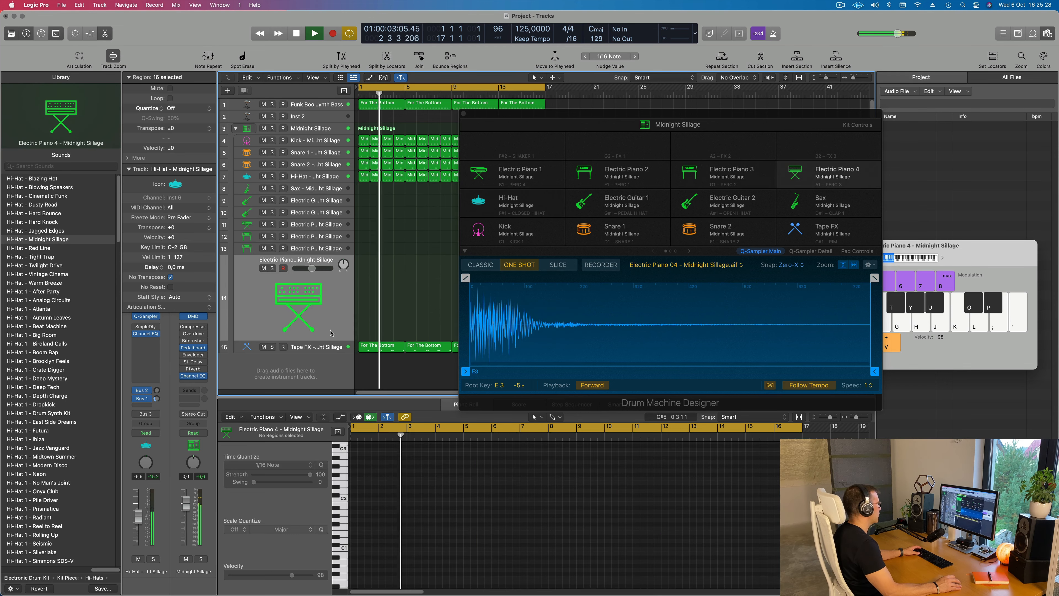
pyautogui.moveTo(899, 268); pyautogui.dragTo(888, 269)
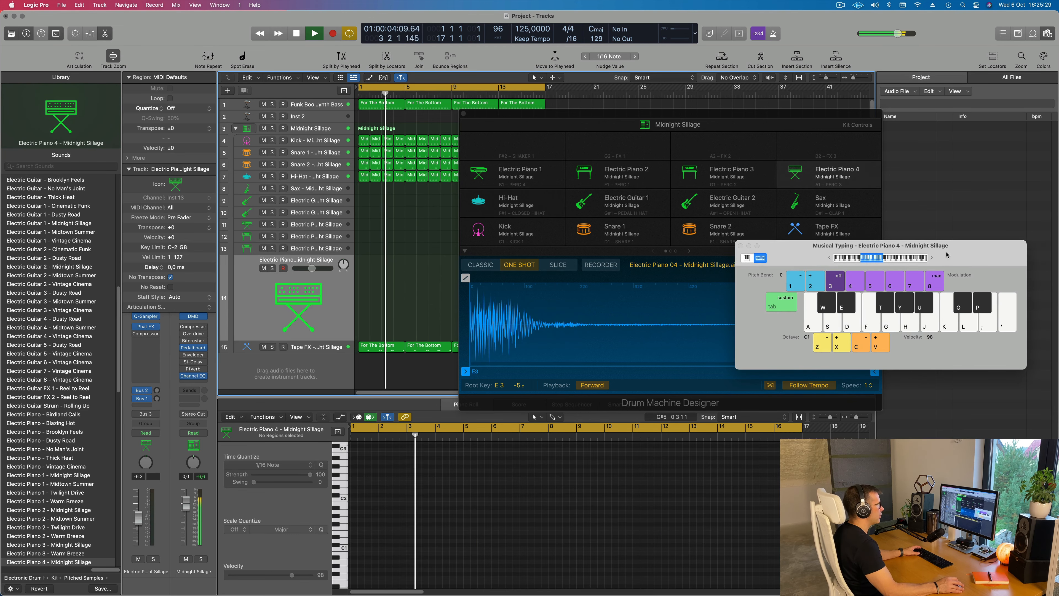
pyautogui.click(933, 259)
pyautogui.moveTo(957, 253); pyautogui.dragTo(914, 211)
# Audition a few Electric Piano 4 notes with Musical Typing over the looping arrangement
pyautogui.press('h')
pyautogui.press('j')
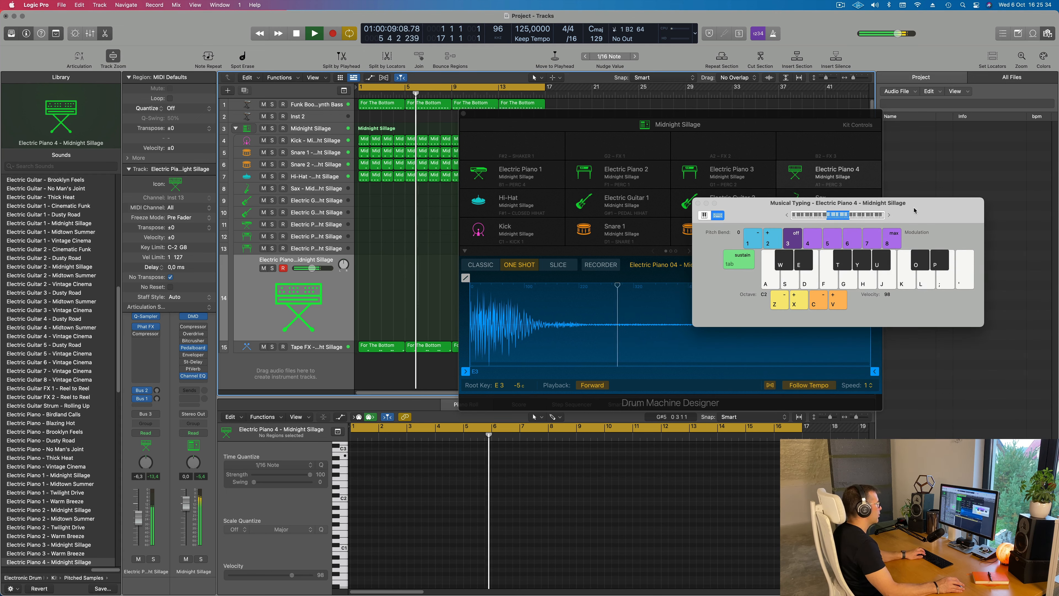
pyautogui.press('g')
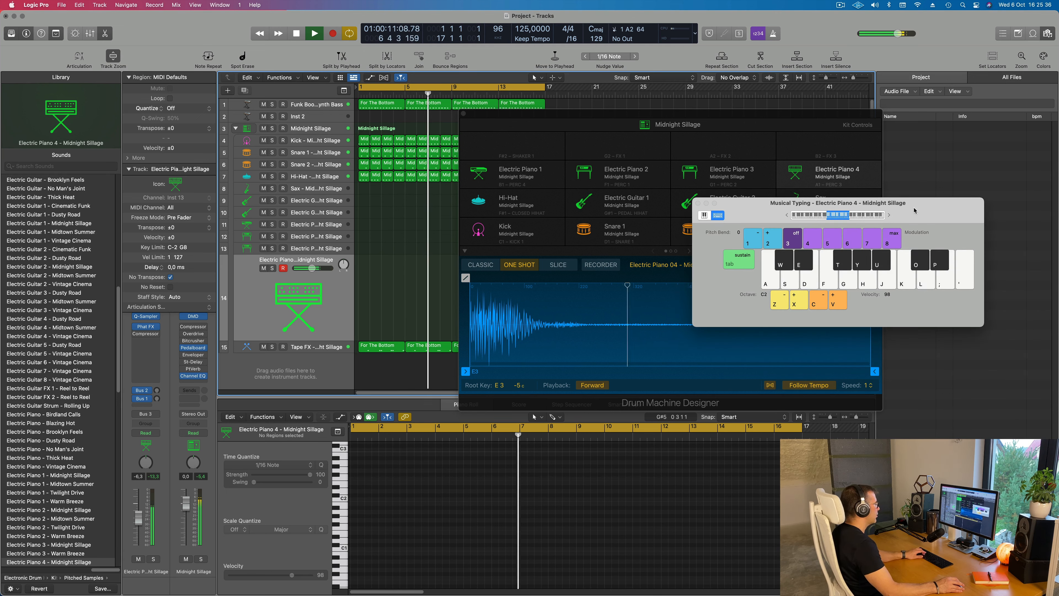
pyautogui.press('j')
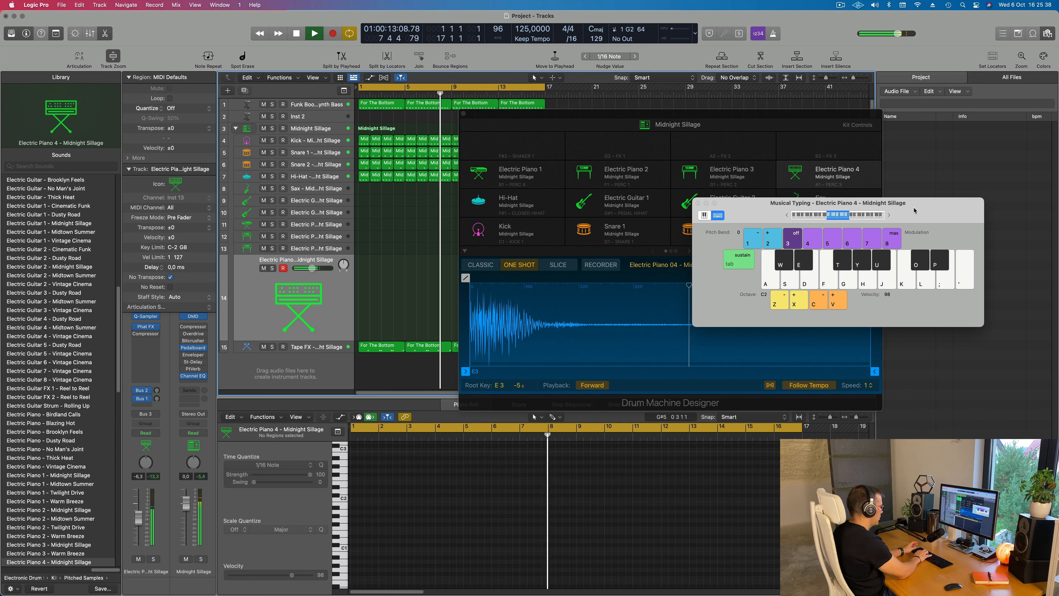
pyautogui.press('g')
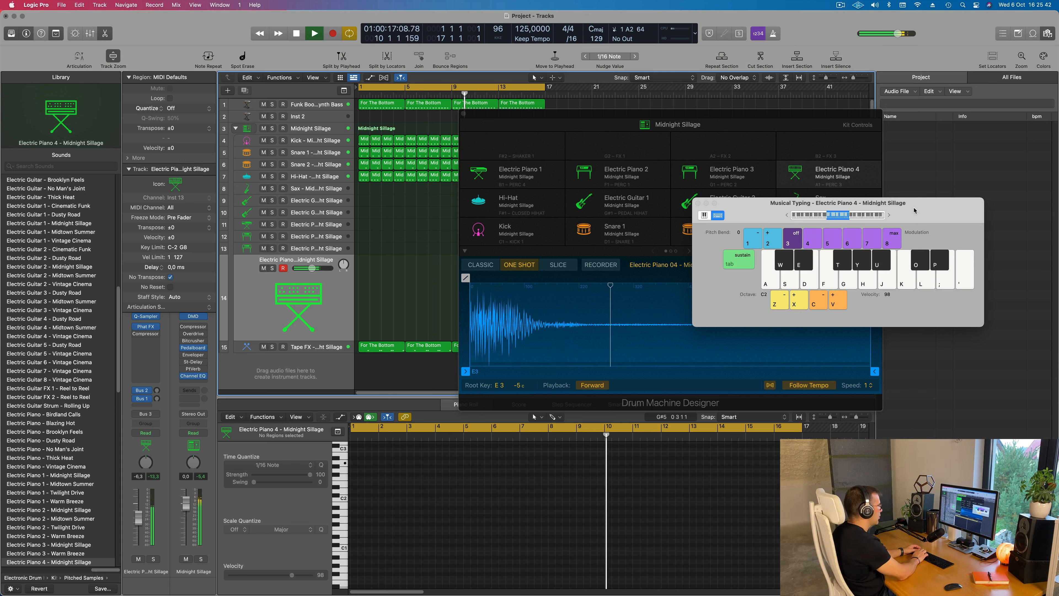
pyautogui.press('j')
pyautogui.press('g')
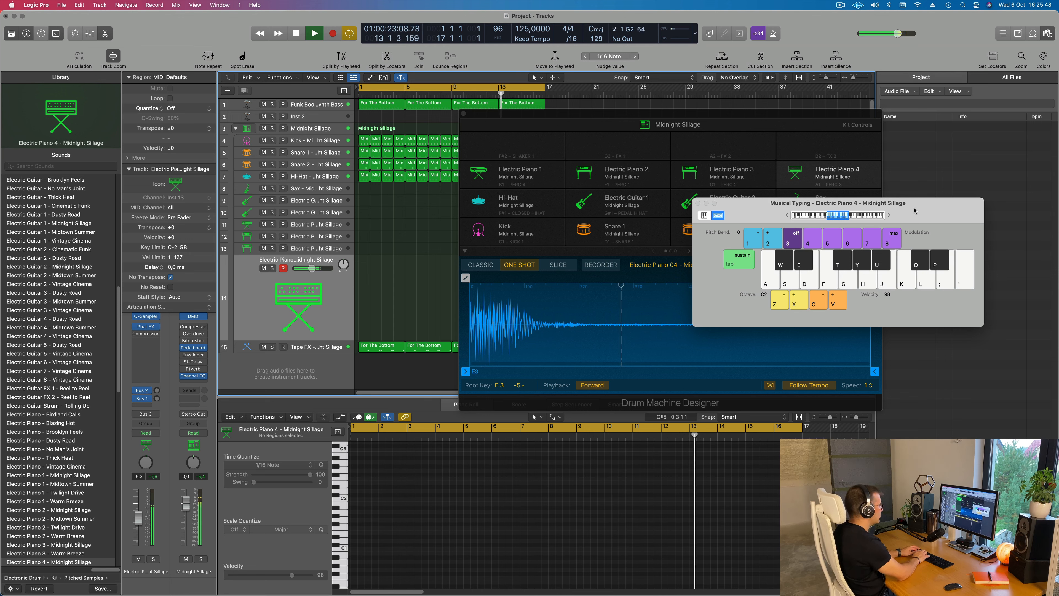
pyautogui.press('g')
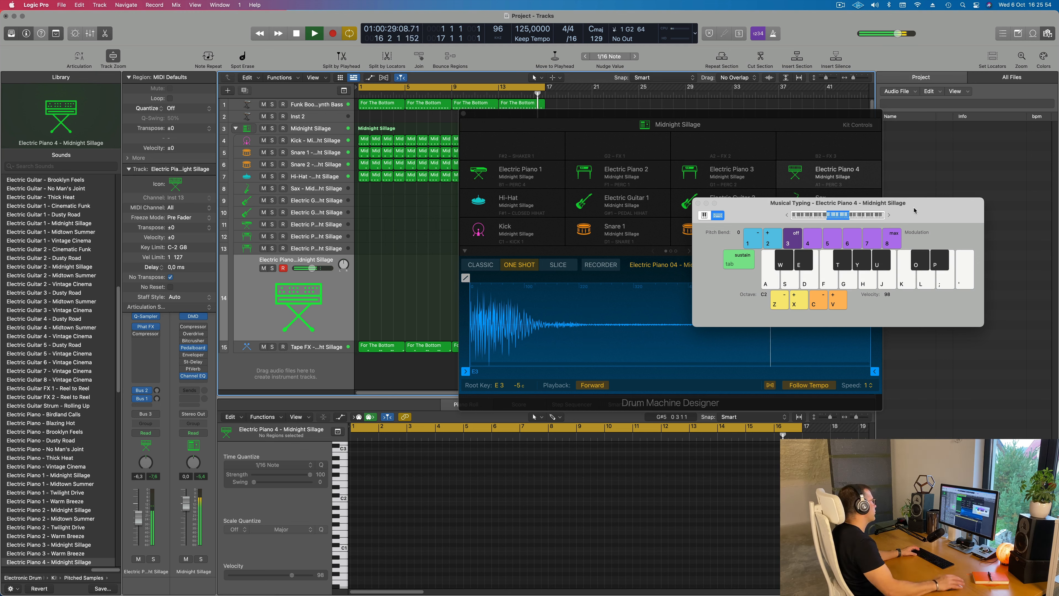
# Copy the first For The Bottom bass region to the start of the Electric Piano 4 track and play it
pyautogui.moveTo(369, 106); pyautogui.dragTo(371, 285)
pyautogui.press('space')
pyautogui.press('space')
# Transpose all notes in the Electric Piano 4 region up one octave
pyautogui.click(411, 548)
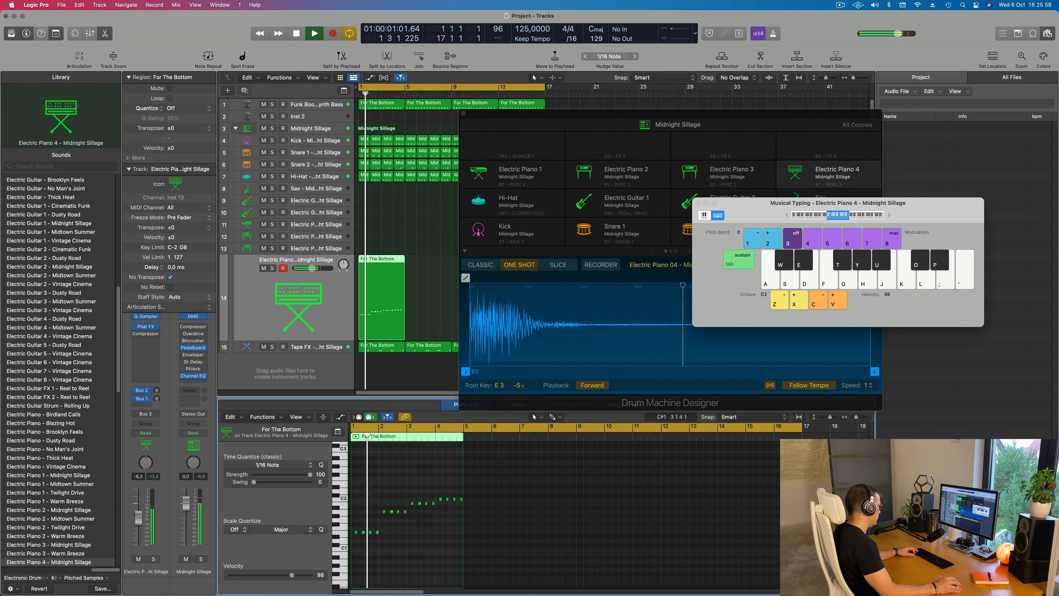
pyautogui.press('super+a')
pyautogui.hotkey('alt', 'shift', 'Up')
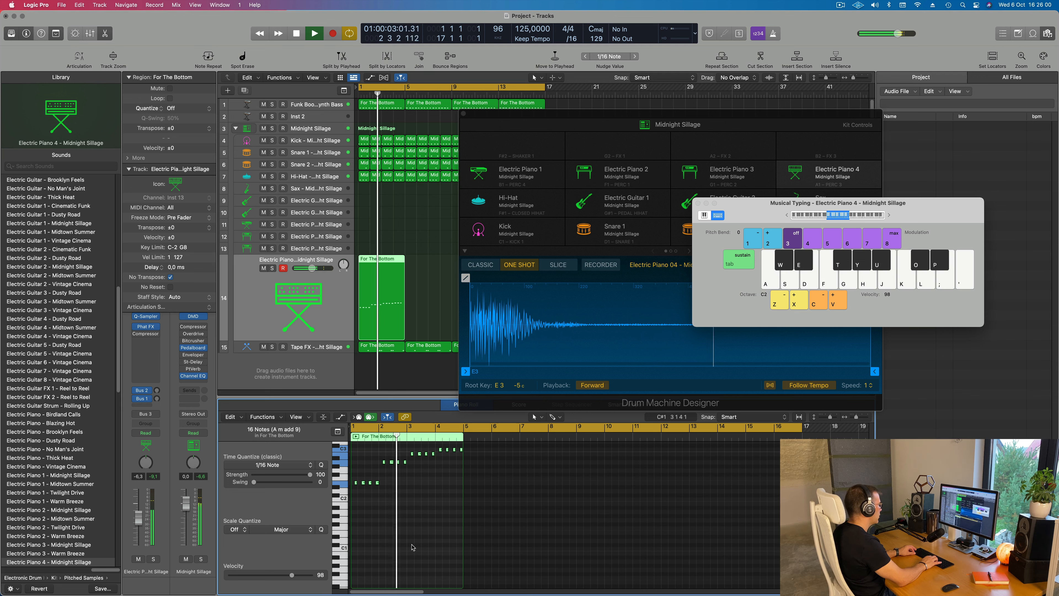
pyautogui.hotkey('alt', 'shift', 'Up')
pyautogui.hotkey('alt', 'shift', 'Down')
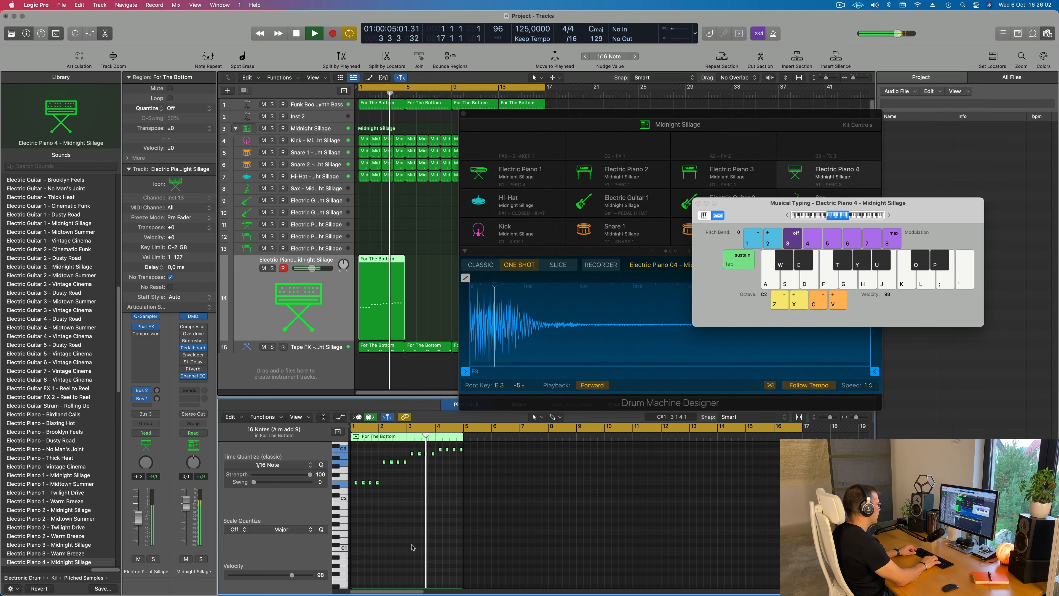
# Restart playback and move the Midnight Sillage kit and Musical Typing windows clear of the arrangement regions
pyautogui.press('space')
pyautogui.press('space')
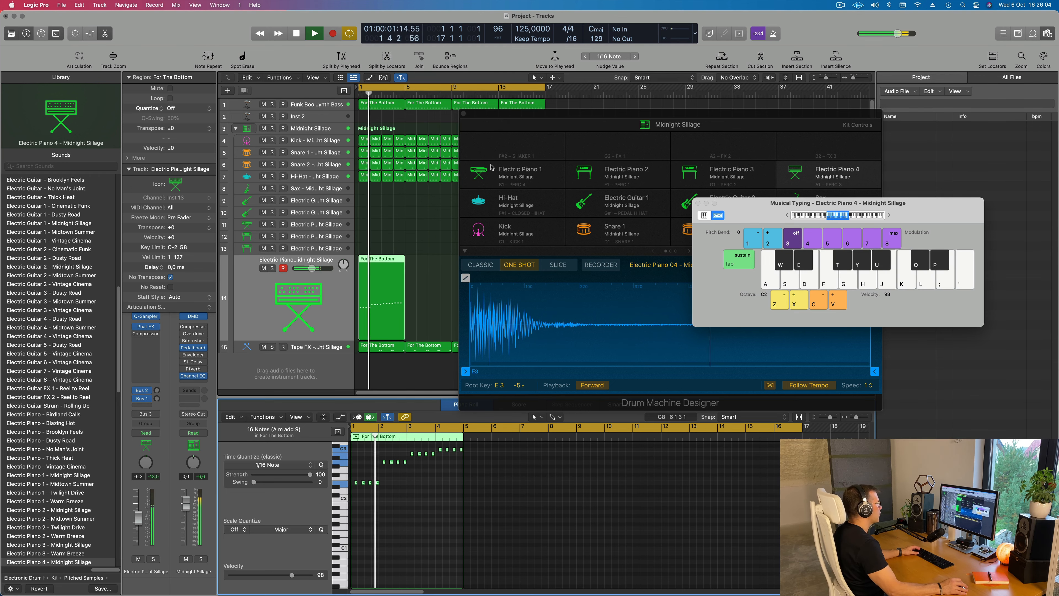
pyautogui.moveTo(786, 123); pyautogui.dragTo(915, 251)
pyautogui.moveTo(760, 205); pyautogui.dragTo(678, 125)
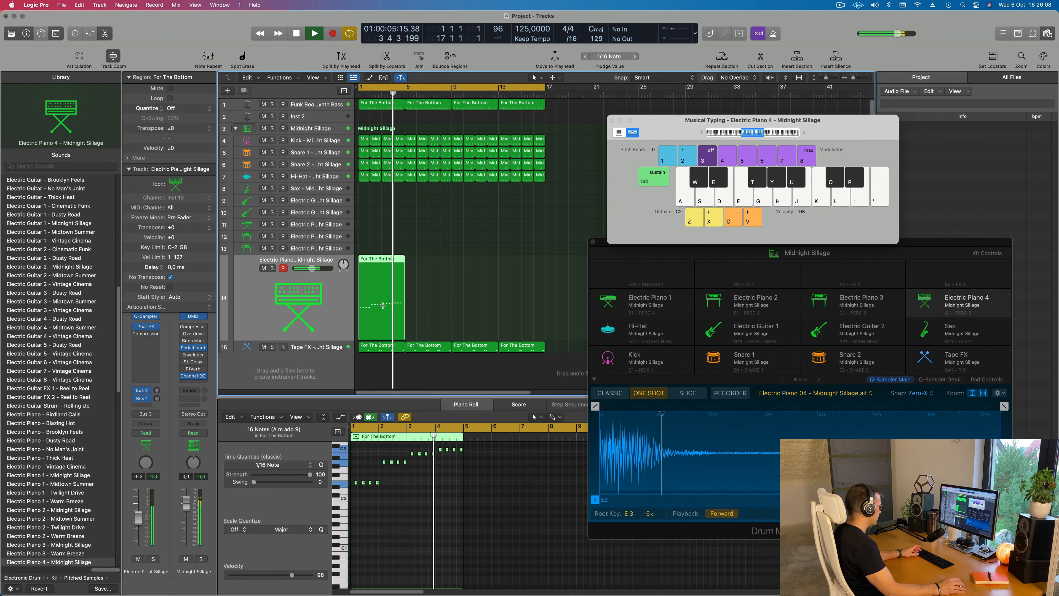
# Repeat the For The Bottom region on the Electric Piano 4 track three times to fill 16 bars
pyautogui.press('super+r')
pyautogui.press('super+r')
pyautogui.press('super+r')
pyautogui.click(428, 228)
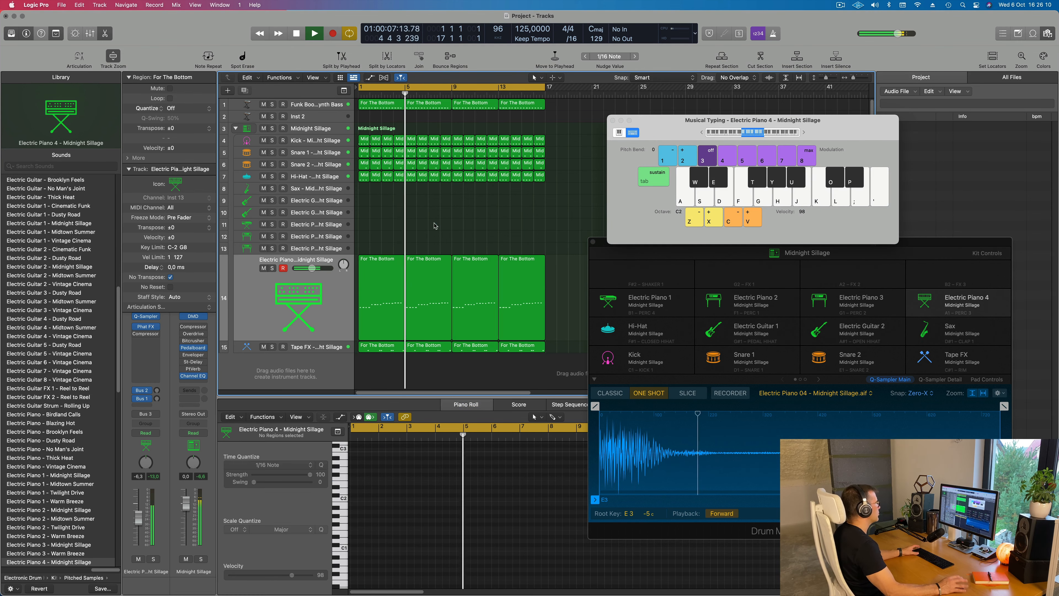
# Restart playback and raise Electric Piano 4's Bus 2 reverb send to about -13 dB along with its Bus 1 delay send
pyautogui.click(267, 301)
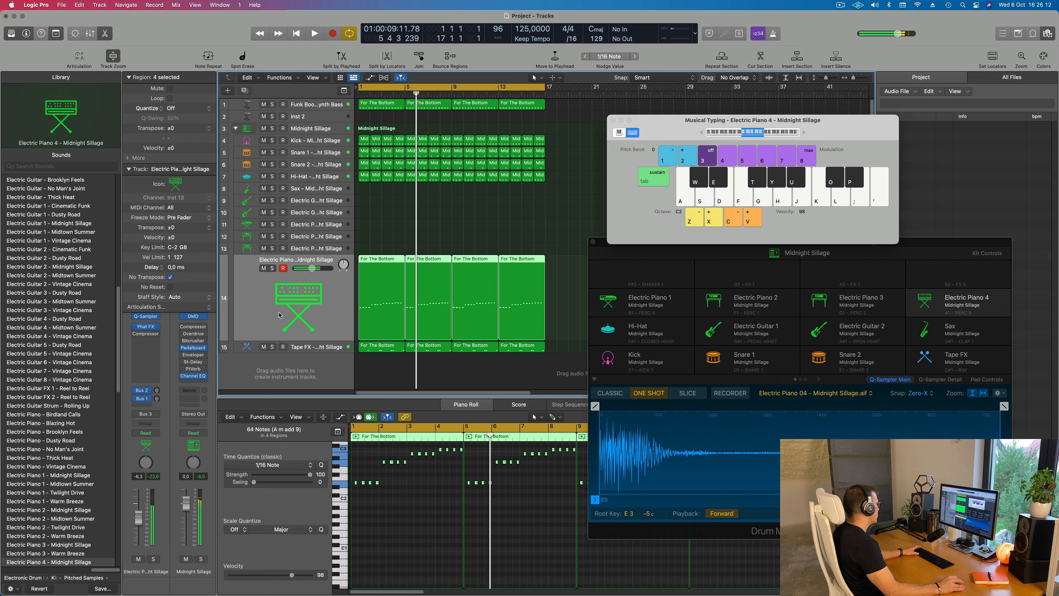
pyautogui.press('Return')
pyautogui.moveTo(156, 399); pyautogui.dragTo(157, 387)
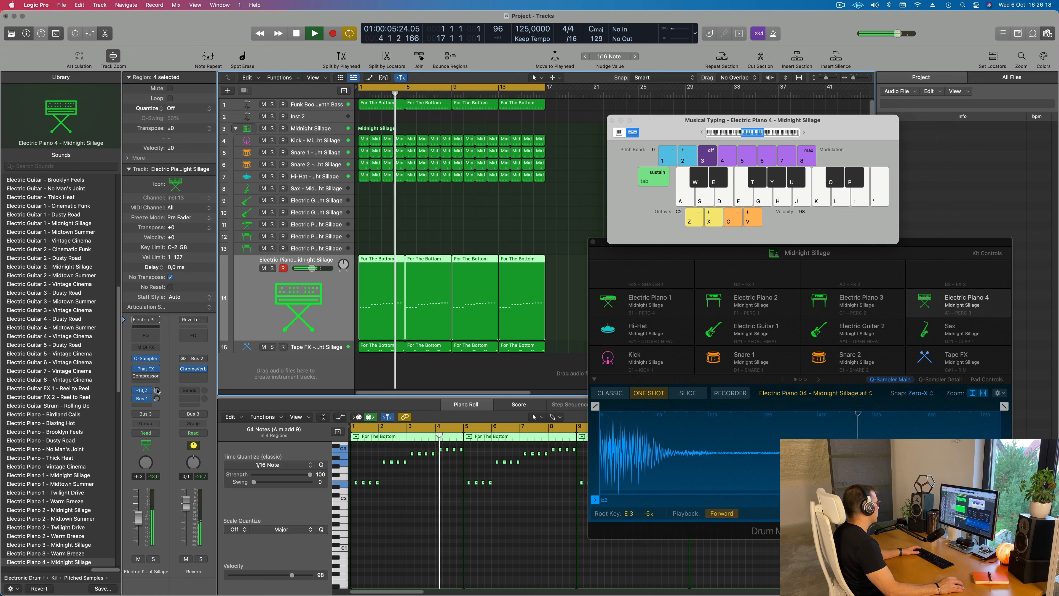
pyautogui.moveTo(157, 391); pyautogui.dragTo(157, 396)
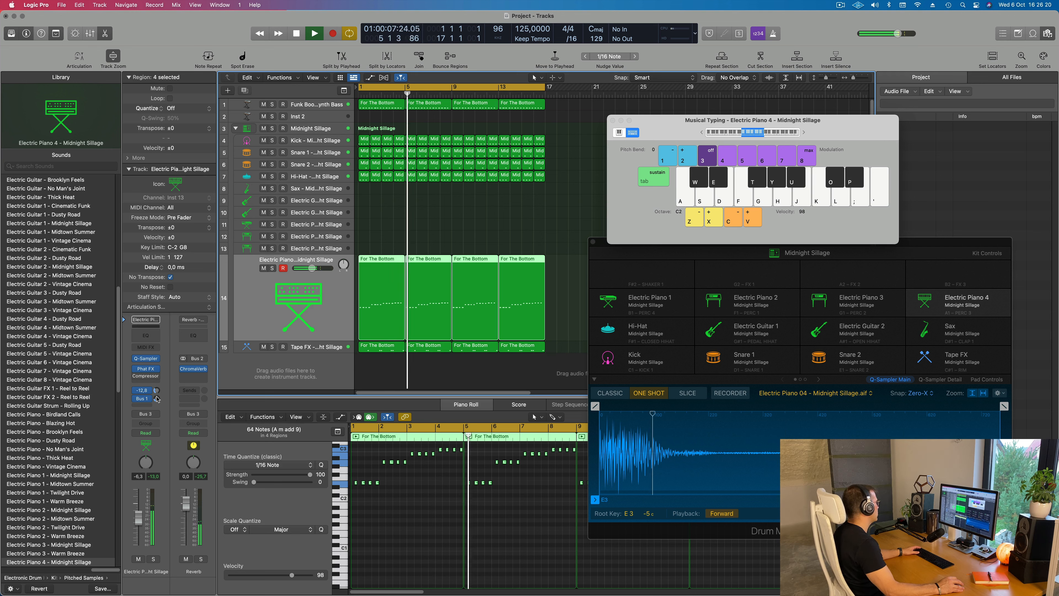
pyautogui.click(158, 398)
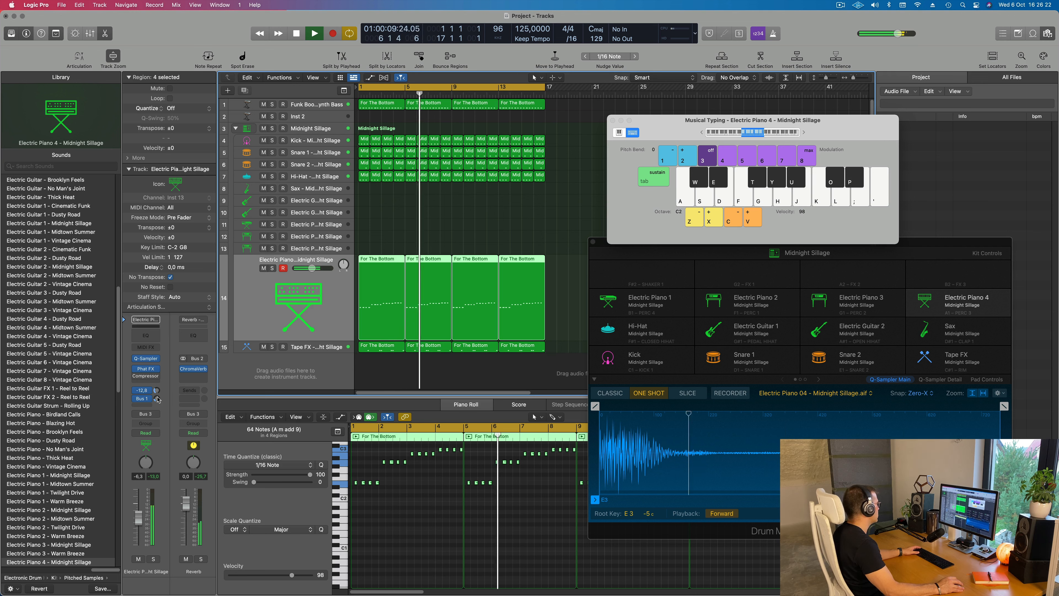
pyautogui.click(402, 234)
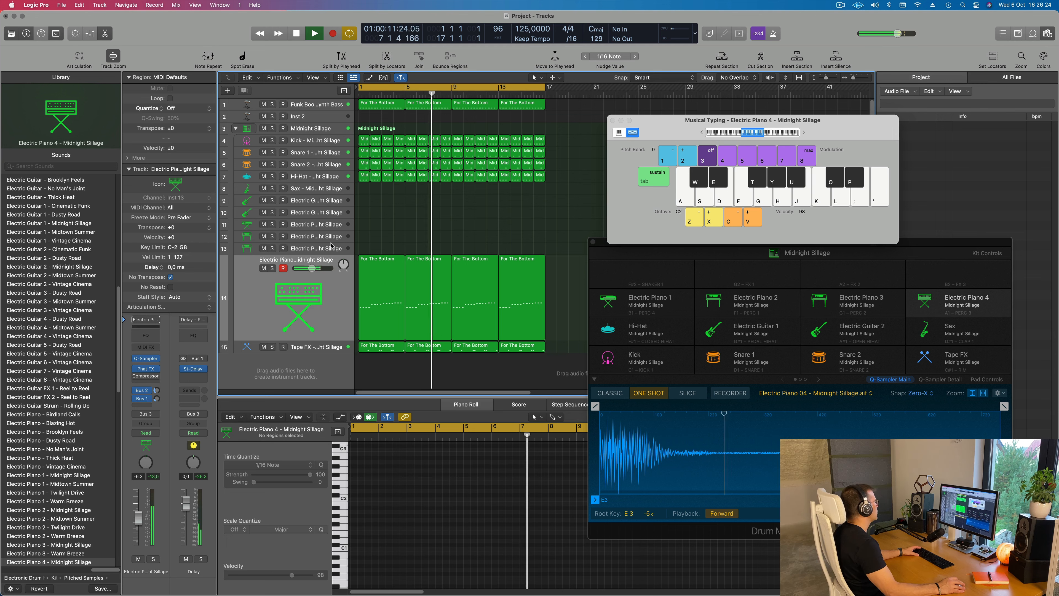
# Select the Electric Piano 3 track and audition its notes with Musical Typing in different octaves over the restarted loop
pyautogui.press('Up')
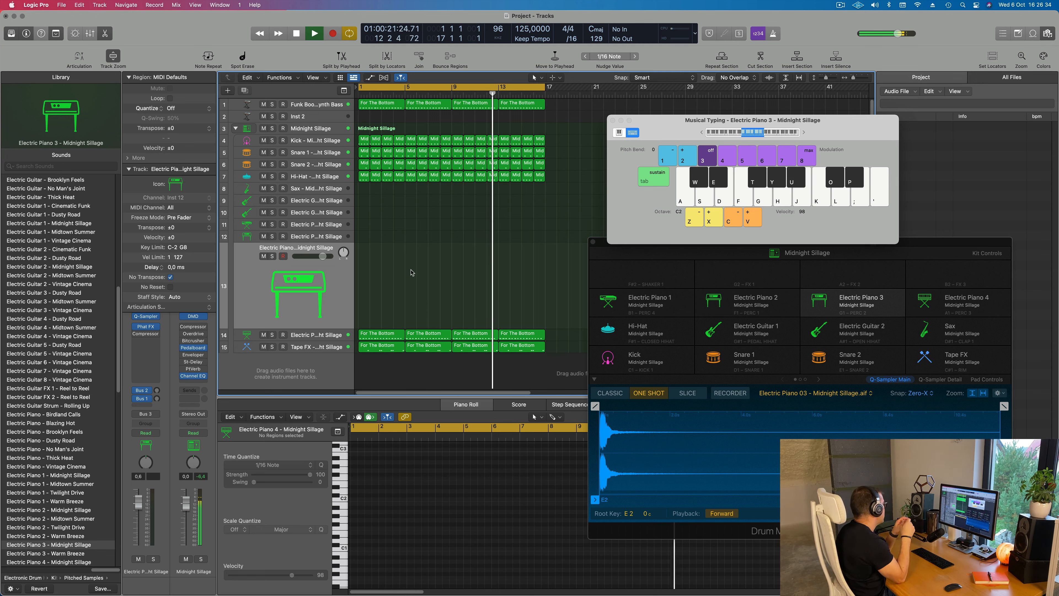
pyautogui.press('Return')
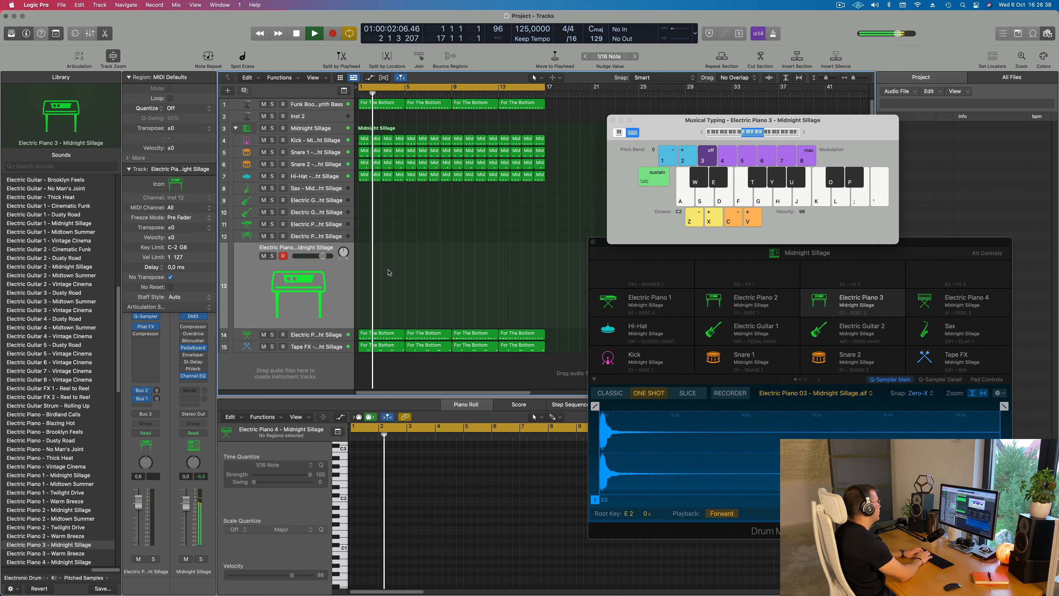
pyautogui.press('l')
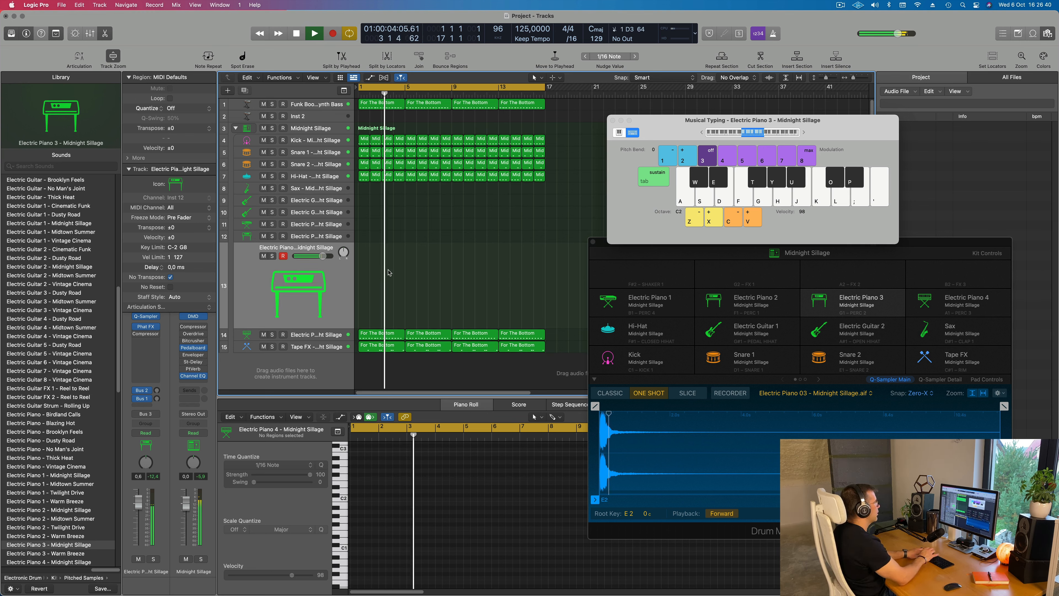
pyautogui.press('j')
pyautogui.press('h')
pyautogui.press('j')
pyautogui.click(802, 133)
pyautogui.press('j')
pyautogui.click(701, 133)
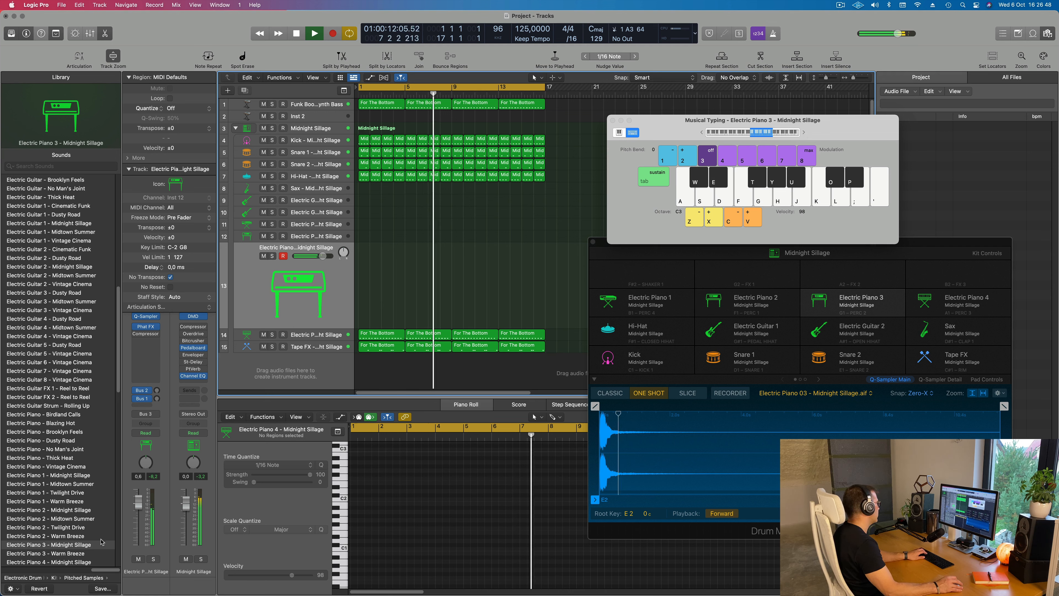
# Set Electric Piano 3's Bus 1 send to about -15 dB, Bus 2 send to about -9 dB and volume to -6.4 dB while auditioning notes
pyautogui.click(147, 399)
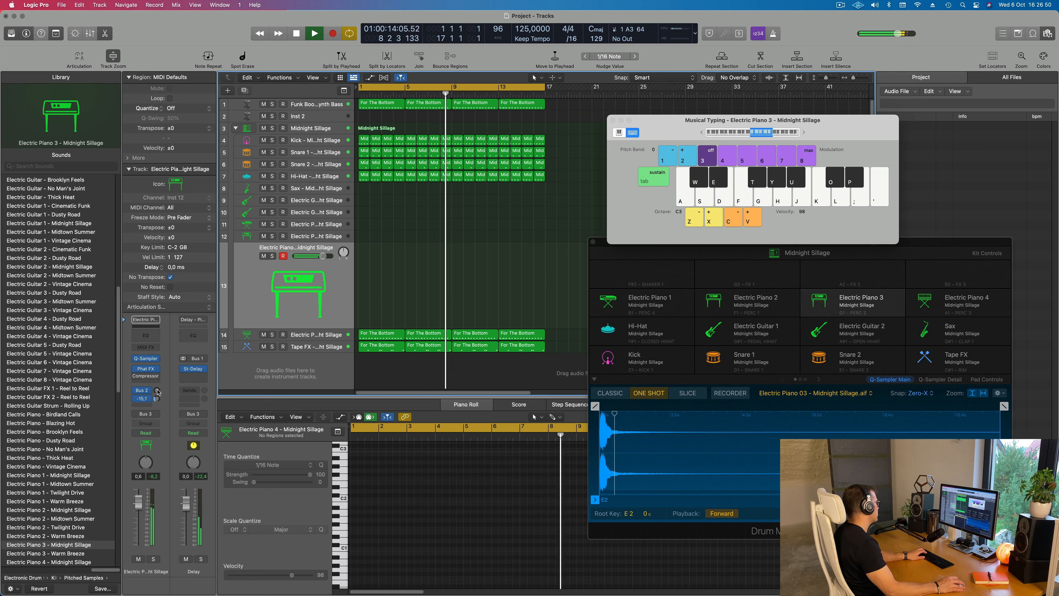
pyautogui.moveTo(156, 390); pyautogui.dragTo(156, 391)
pyautogui.press('h')
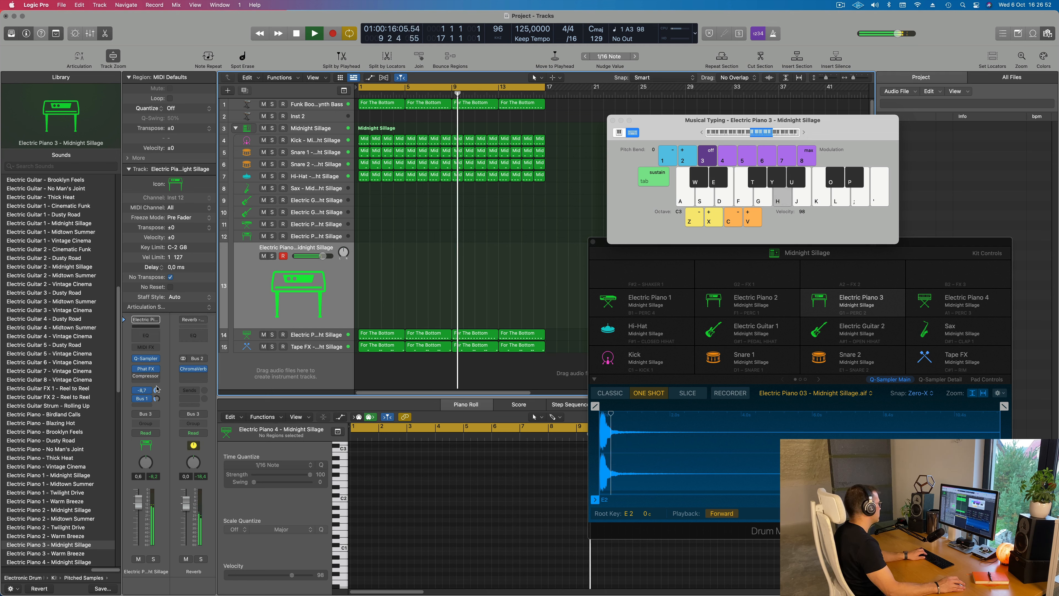
pyautogui.press('g')
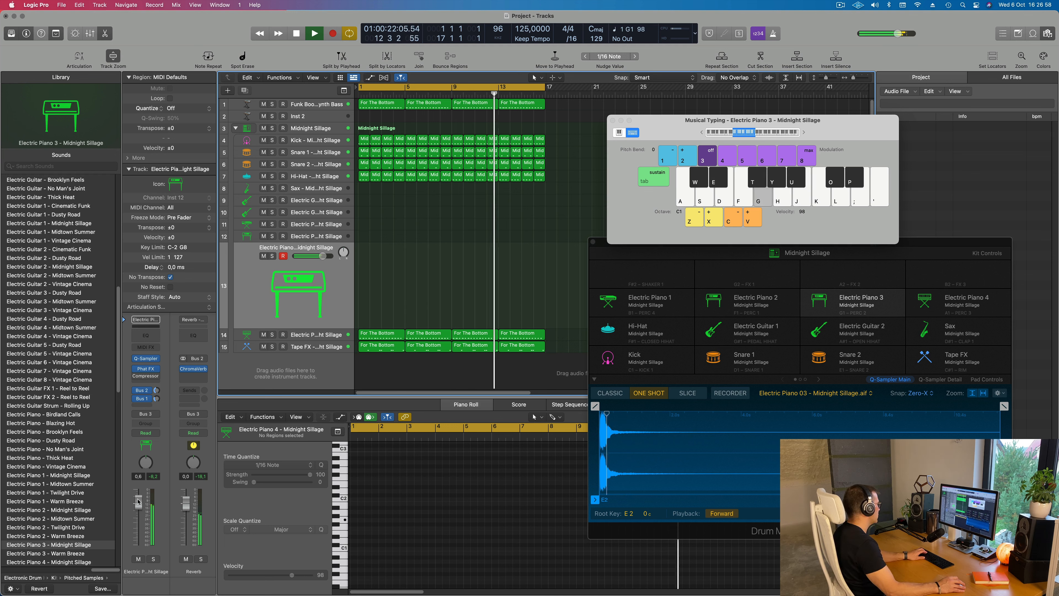
pyautogui.press('h')
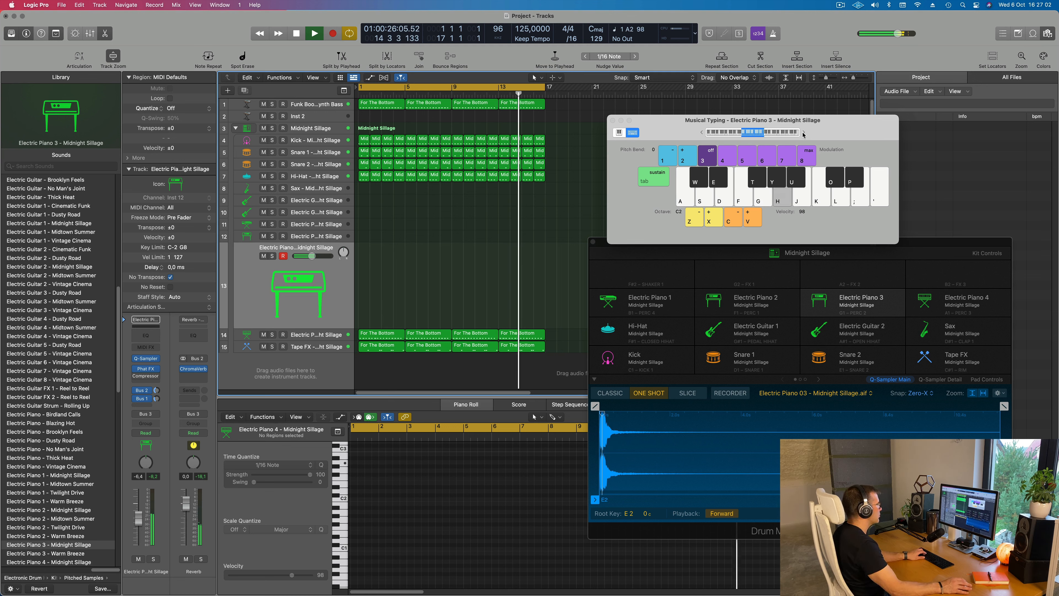
pyautogui.press('k')
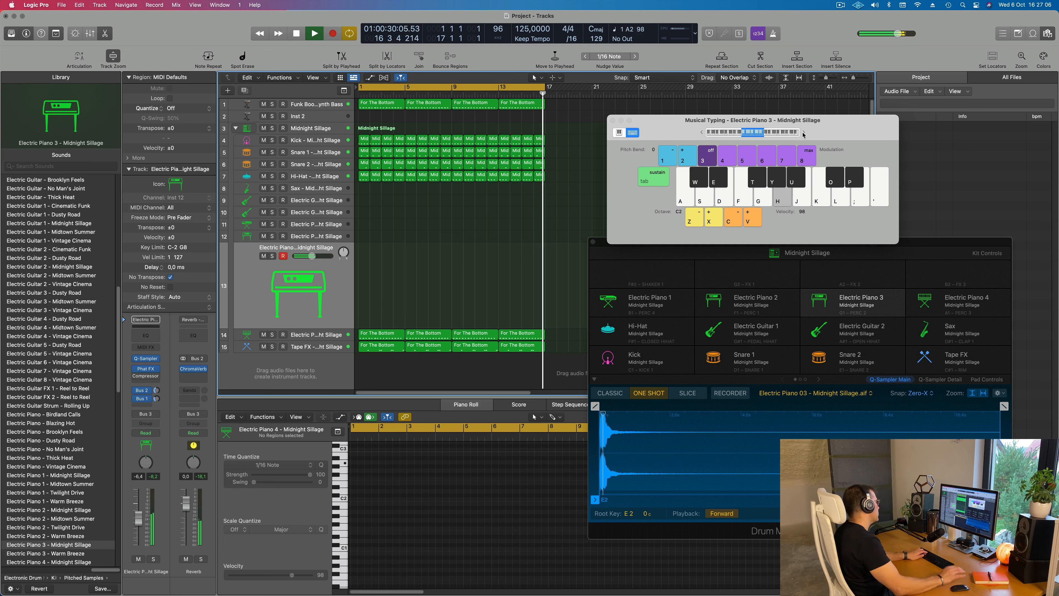
# Select the Electric Piano 2 track and raise its Bus 1 delay and Bus 2 reverb sends while auditioning notes
pyautogui.click(306, 241)
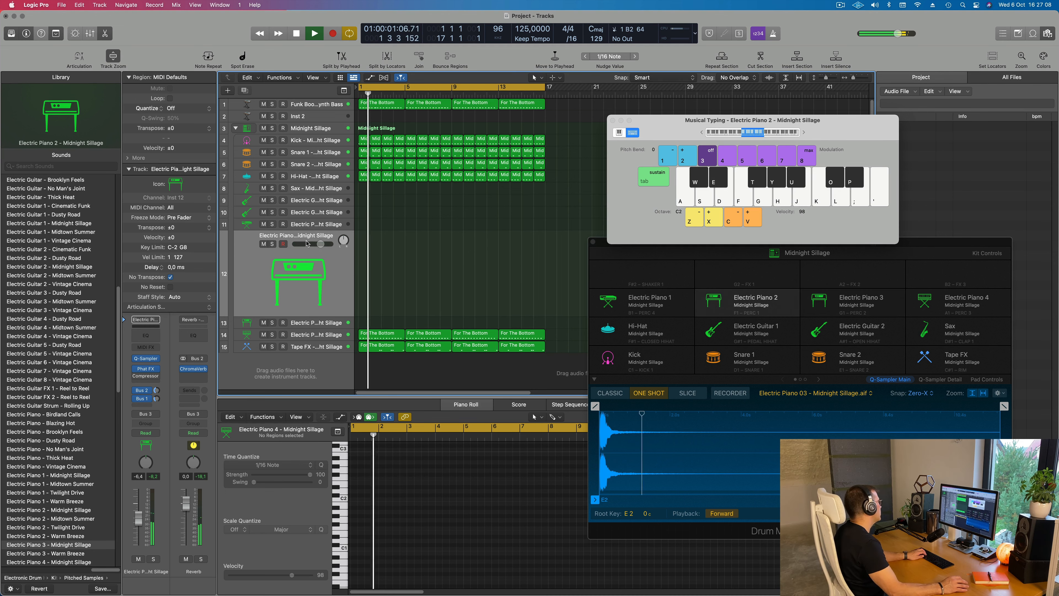
pyautogui.press('h')
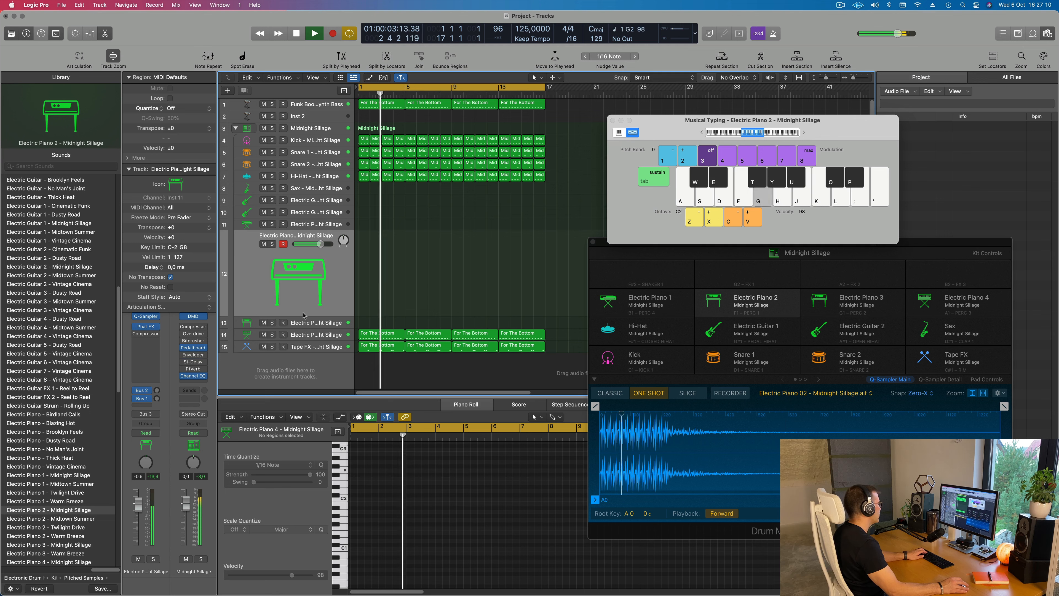
pyautogui.press('g')
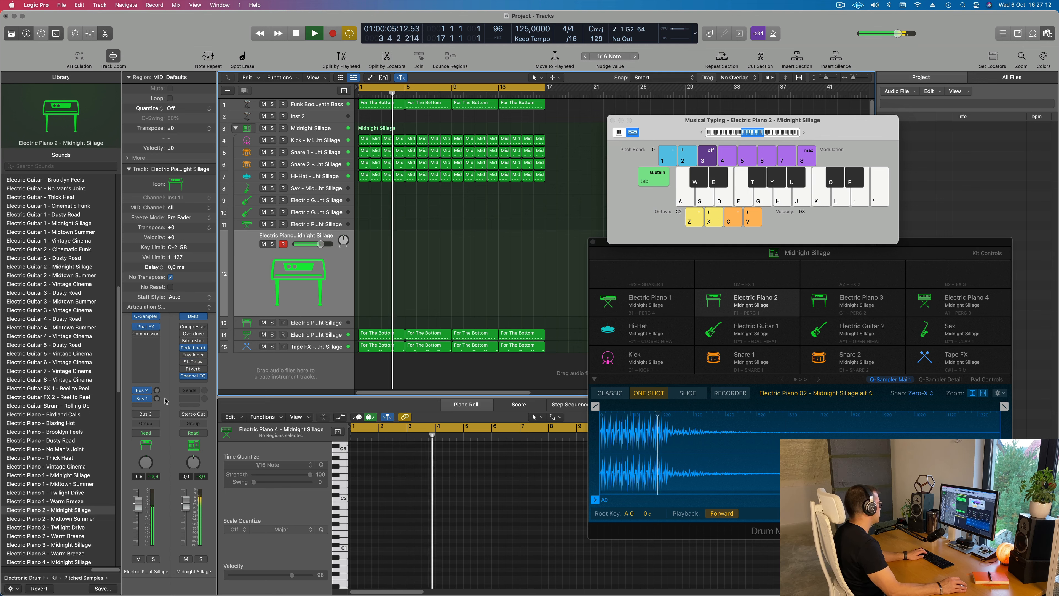
pyautogui.moveTo(156, 398)
pyautogui.mouseDown()
pyautogui.moveTo(157, 374)
pyautogui.moveTo(166, 379)
pyautogui.mouseUp()
pyautogui.press('g')
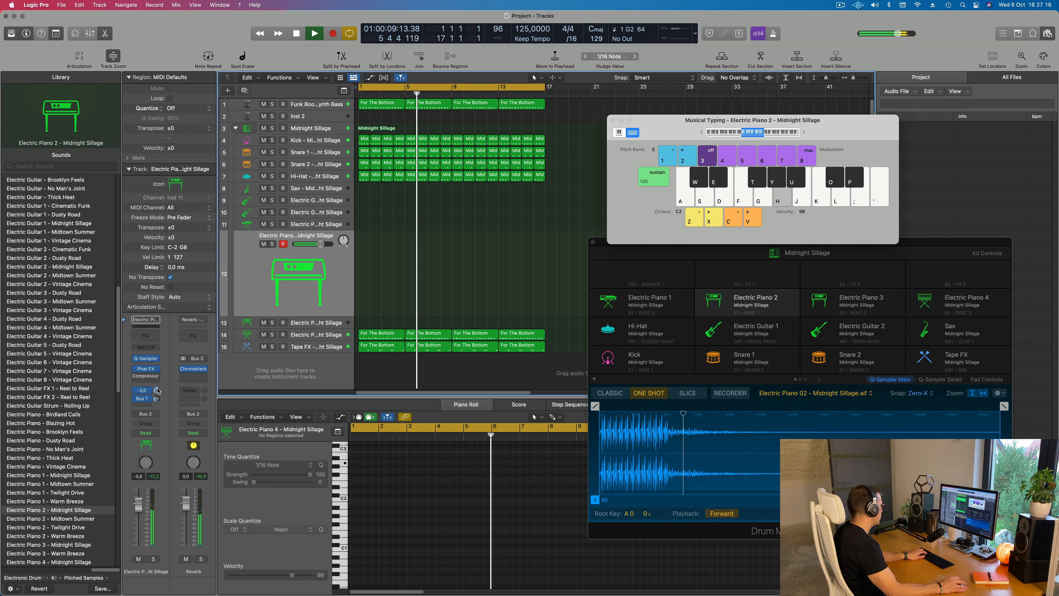
# Audition Electric Piano 2 notes over the loop, raising the Musical Typing octave to C3
pyautogui.press('h')
pyautogui.press('j')
pyautogui.press('g')
pyautogui.moveTo(745, 133); pyautogui.dragTo(754, 136)
pyautogui.press('h')
pyautogui.press('j')
pyautogui.press('g')
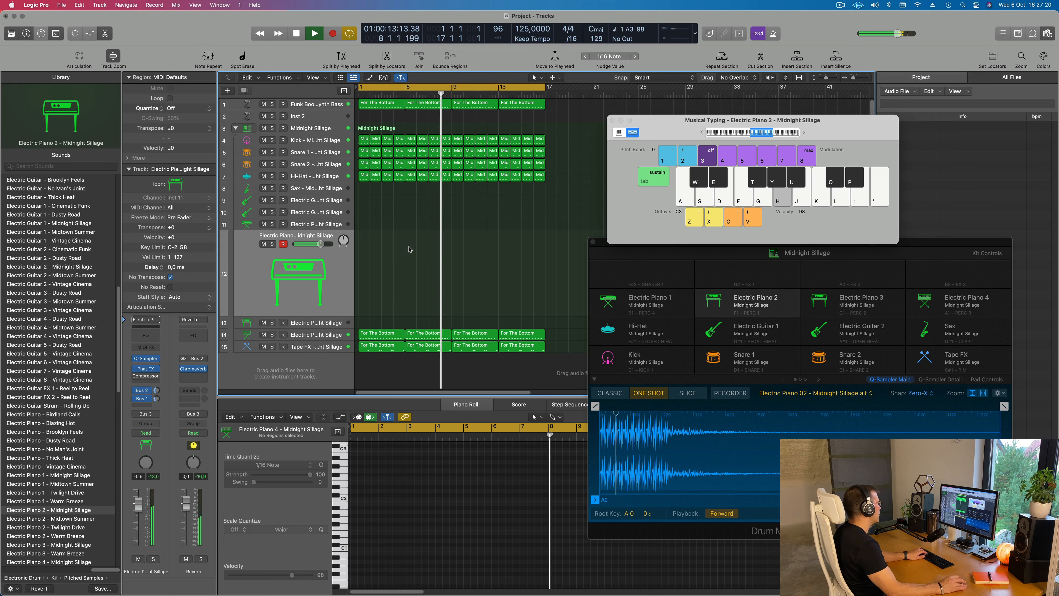
# Select the Electric Piano 1 track and audition its notes, lowering the Musical Typing octave to C2
pyautogui.click(325, 225)
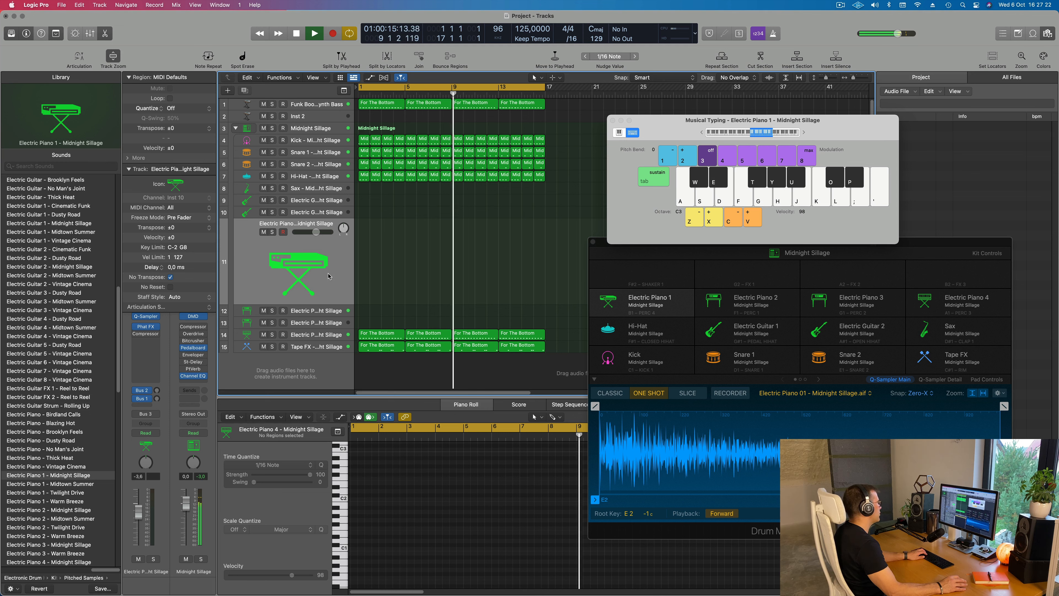
pyautogui.press('g')
pyautogui.press('g')
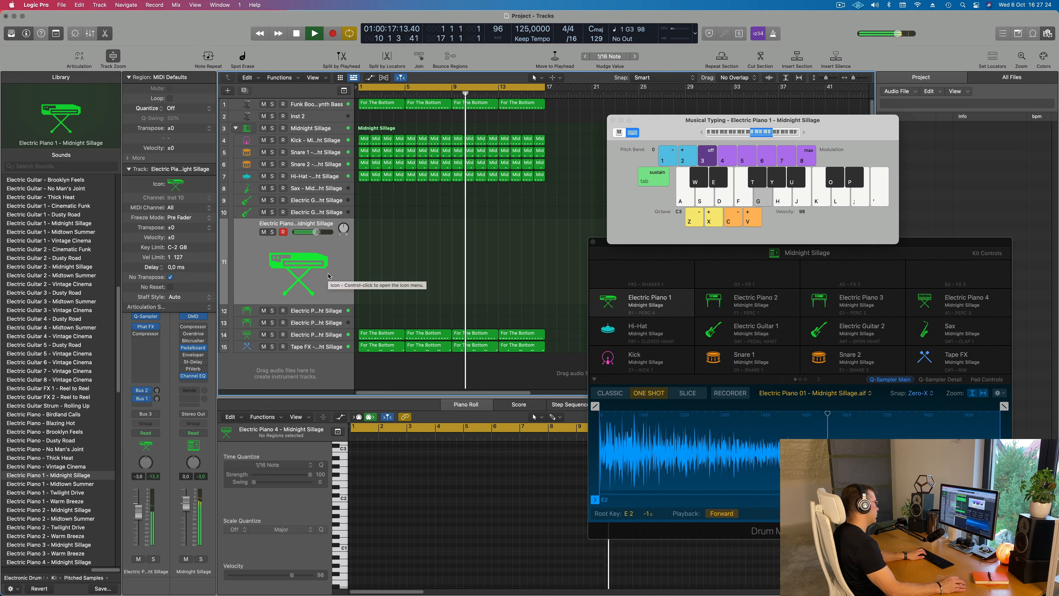
pyautogui.press('h')
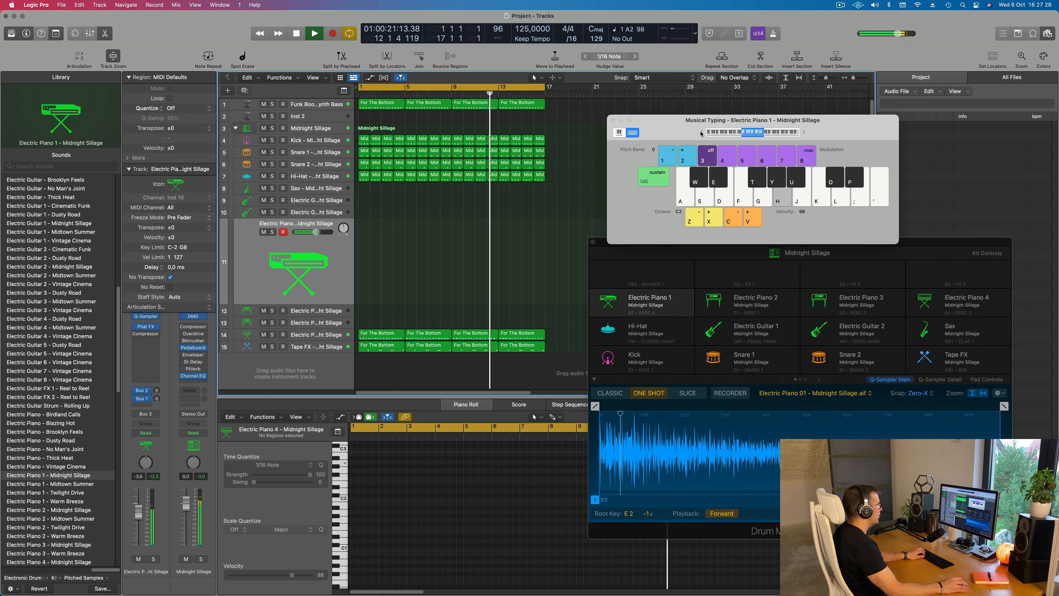
# Try out melody ideas on Electric Piano 1 in the C2 octave over the looping arrangement
pyautogui.press('h')
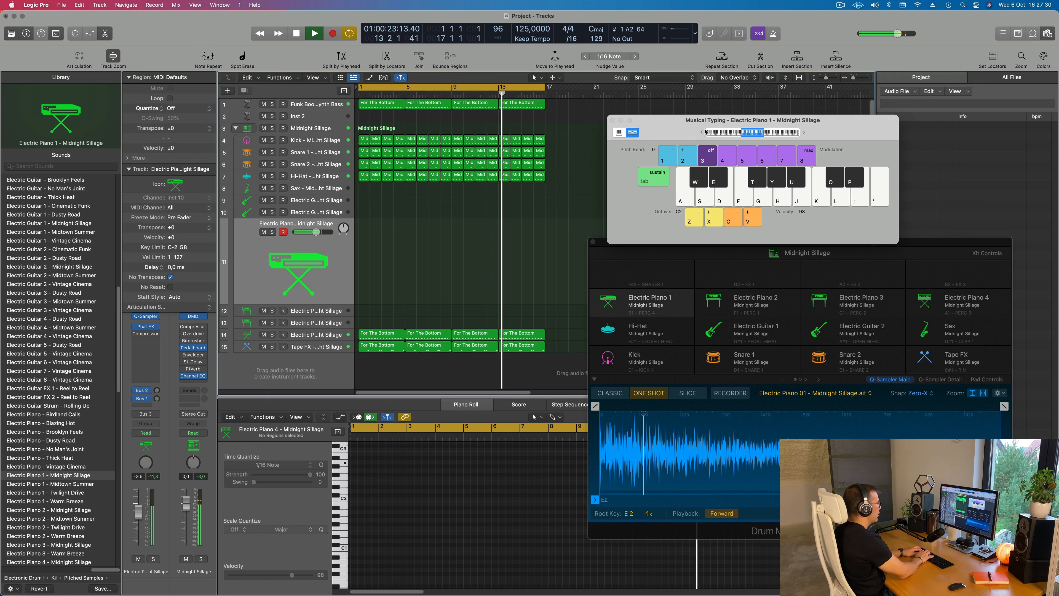
pyautogui.press('h')
pyautogui.press('f')
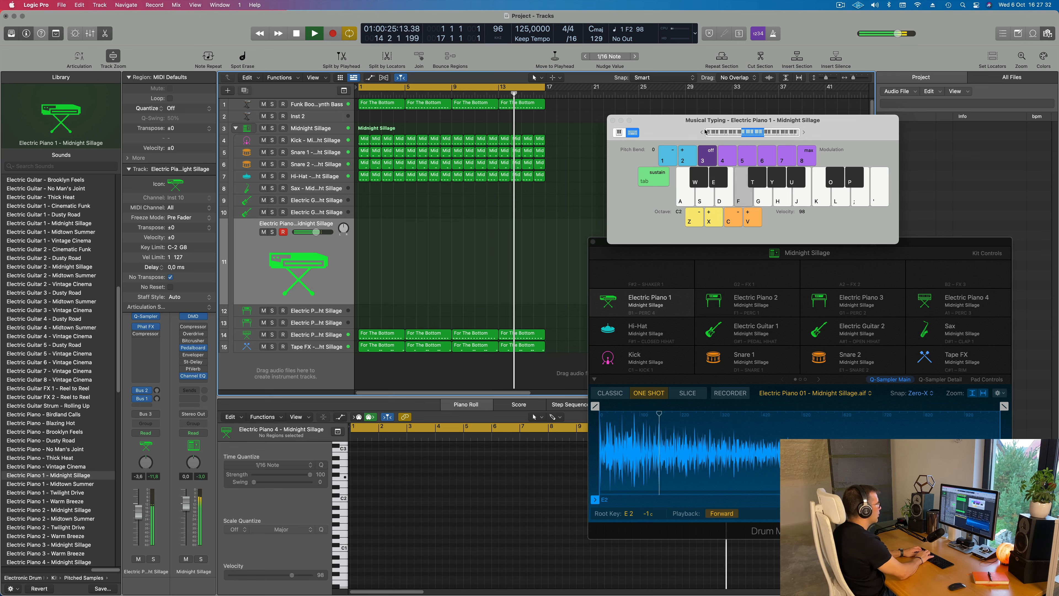
pyautogui.press('f')
pyautogui.press('d')
pyautogui.press('d')
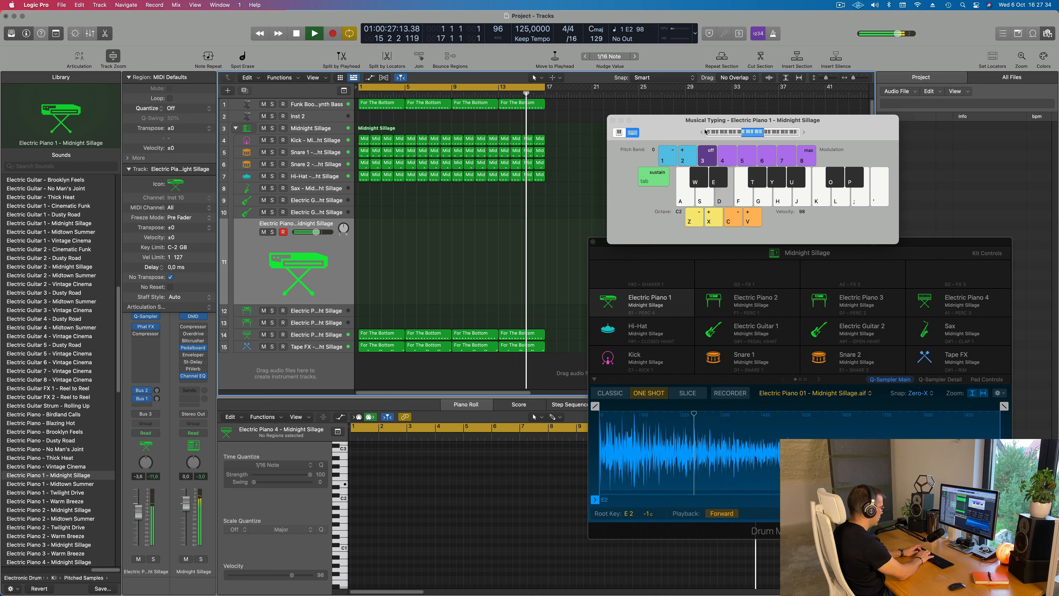
pyautogui.press('d')
pyautogui.press('g')
pyautogui.press('s')
pyautogui.press('s')
pyautogui.press('g')
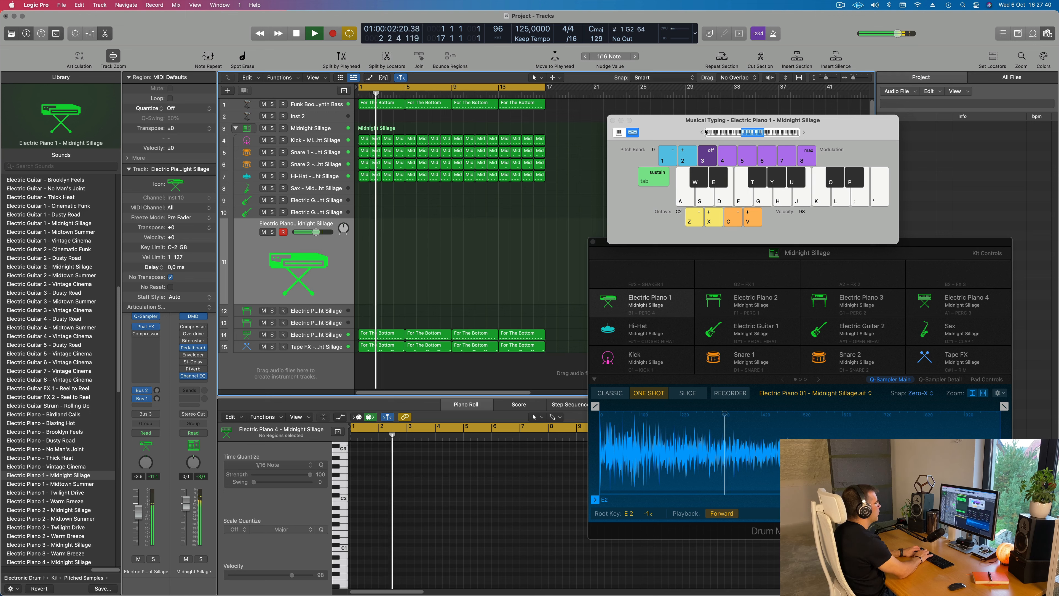
pyautogui.press('h')
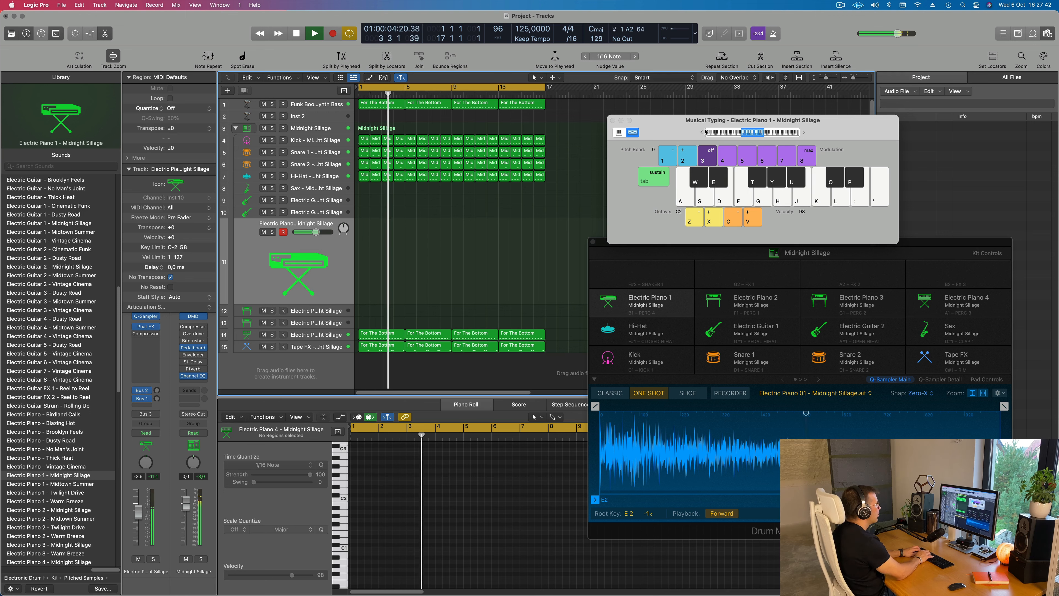
pyautogui.press('k')
pyautogui.press('d')
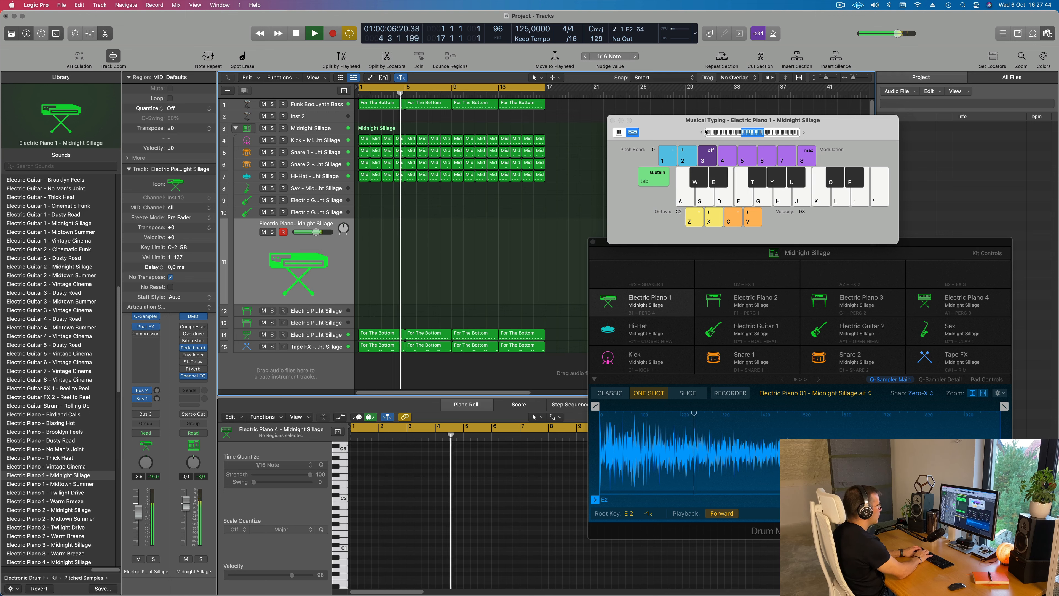
pyautogui.press('h')
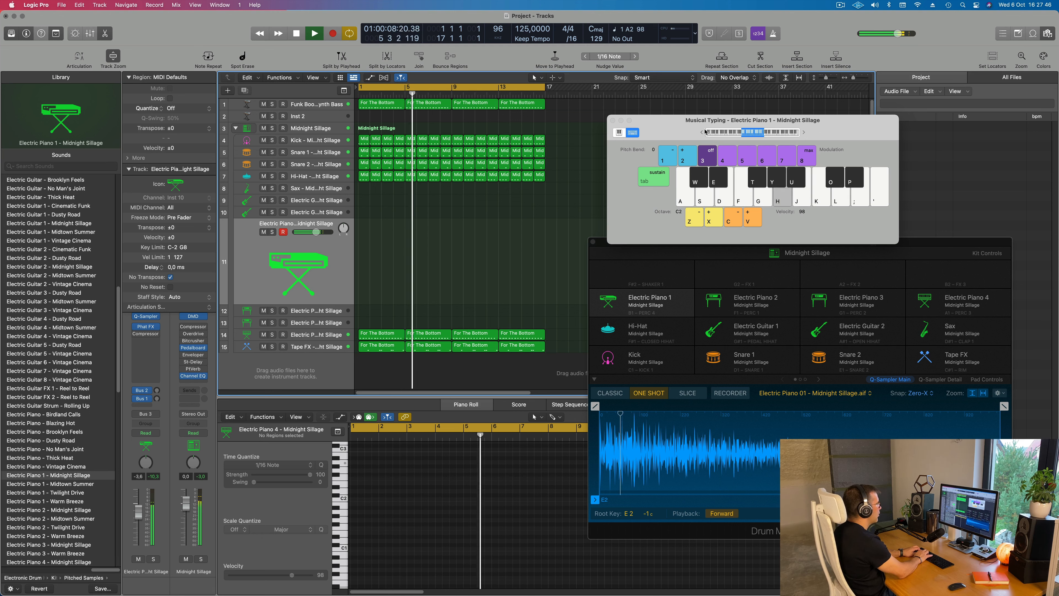
pyautogui.press('j')
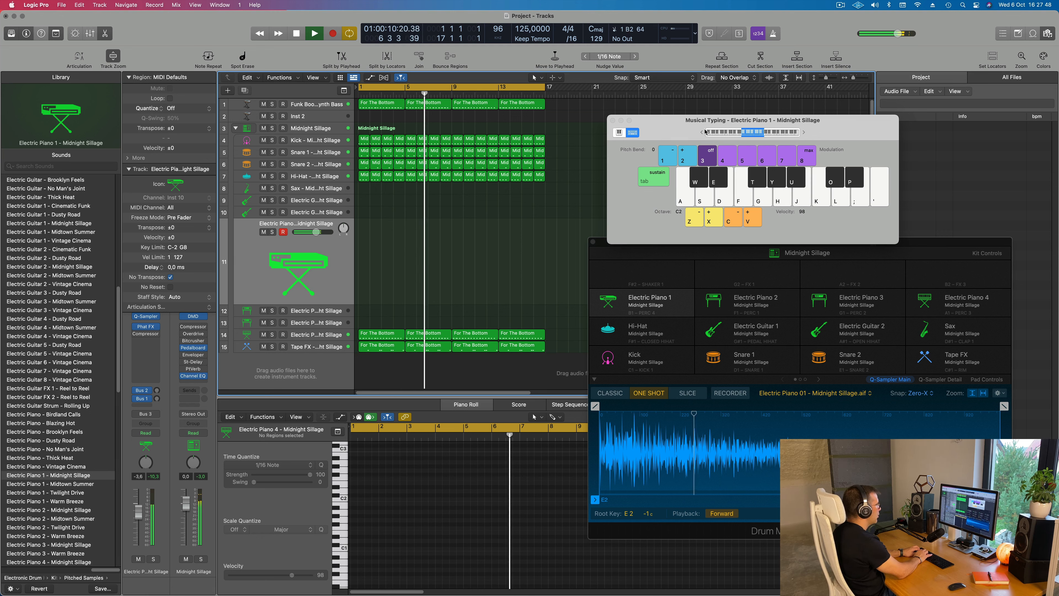
pyautogui.press('h')
pyautogui.press('j')
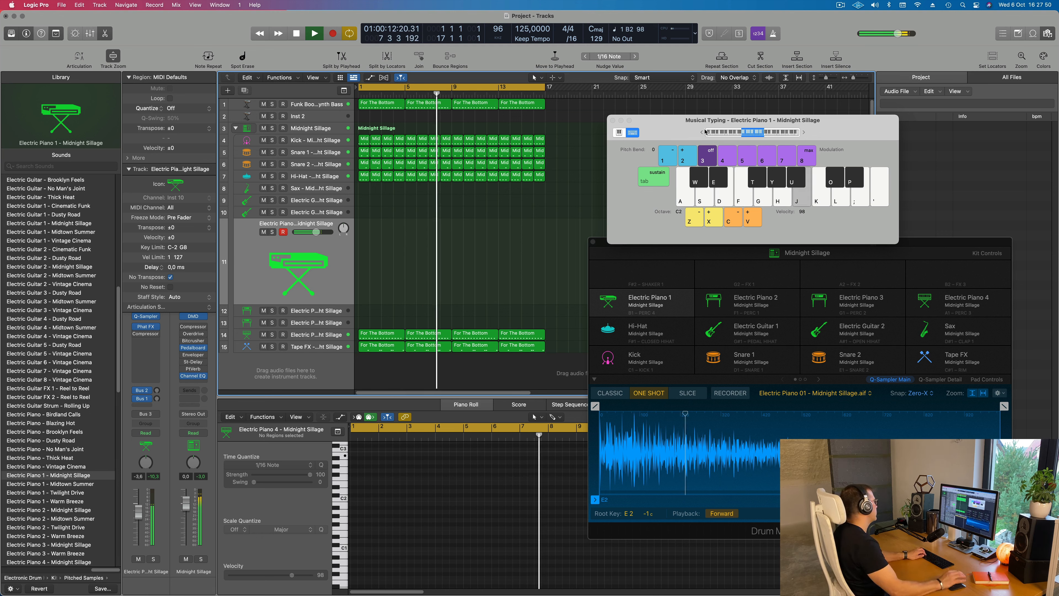
pyautogui.press('h')
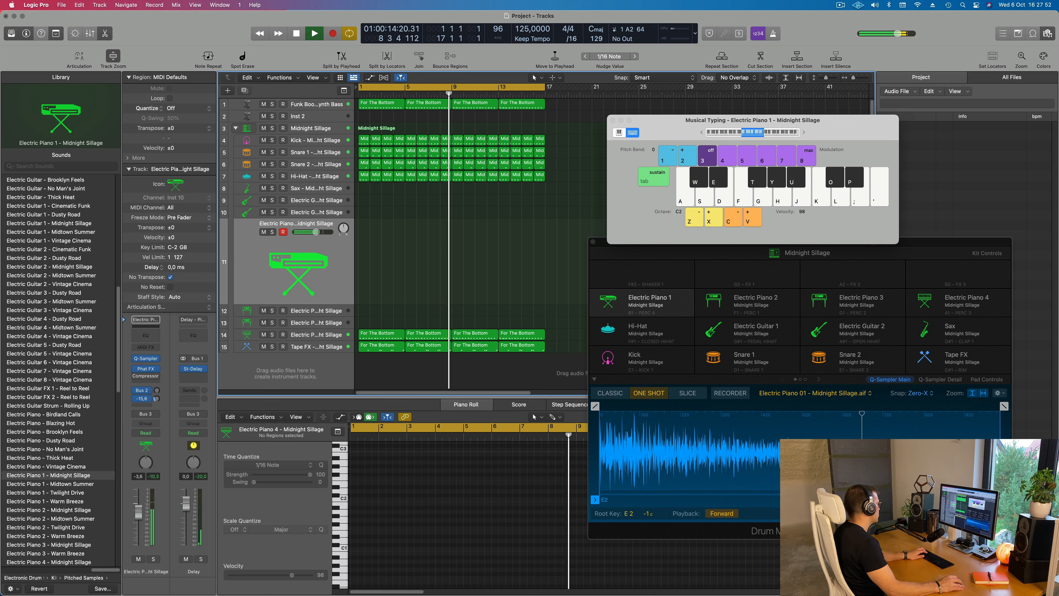
# Set Electric Piano 1's Bus 2 reverb send to -19.0 dB and try out riff notes over the loop
pyautogui.click(157, 389)
pyautogui.press('h')
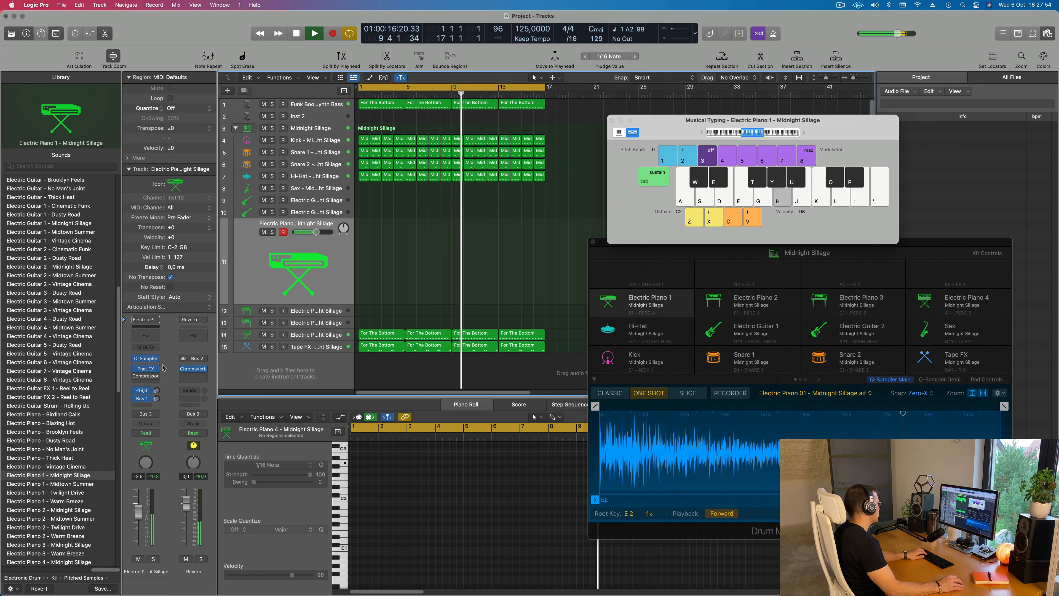
pyautogui.press('h')
pyautogui.press('h')
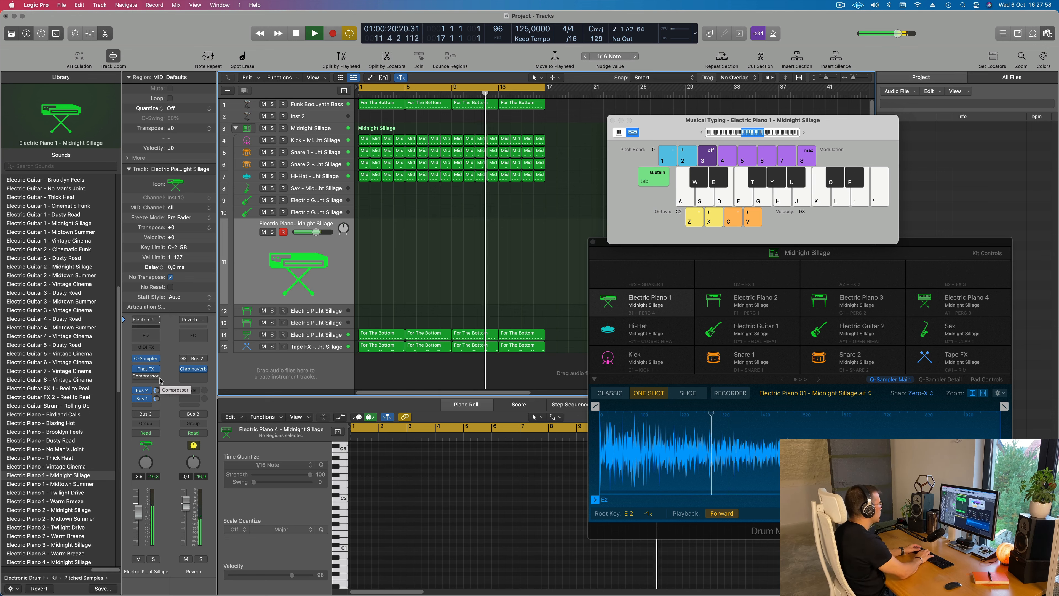
pyautogui.press('h')
pyautogui.press('j')
pyautogui.press('k')
pyautogui.press('j')
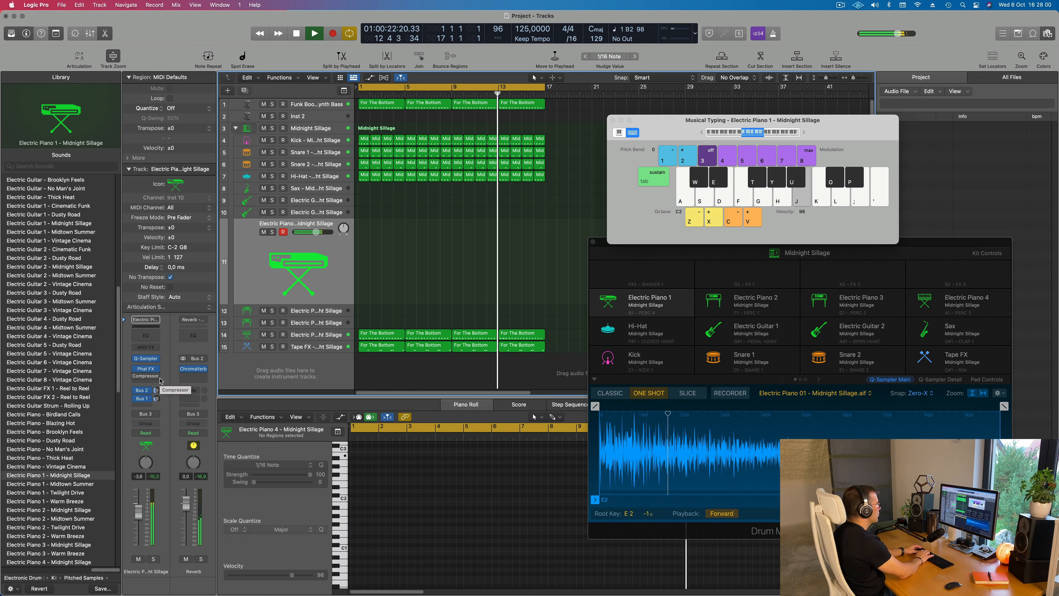
pyautogui.press('h')
pyautogui.press('h')
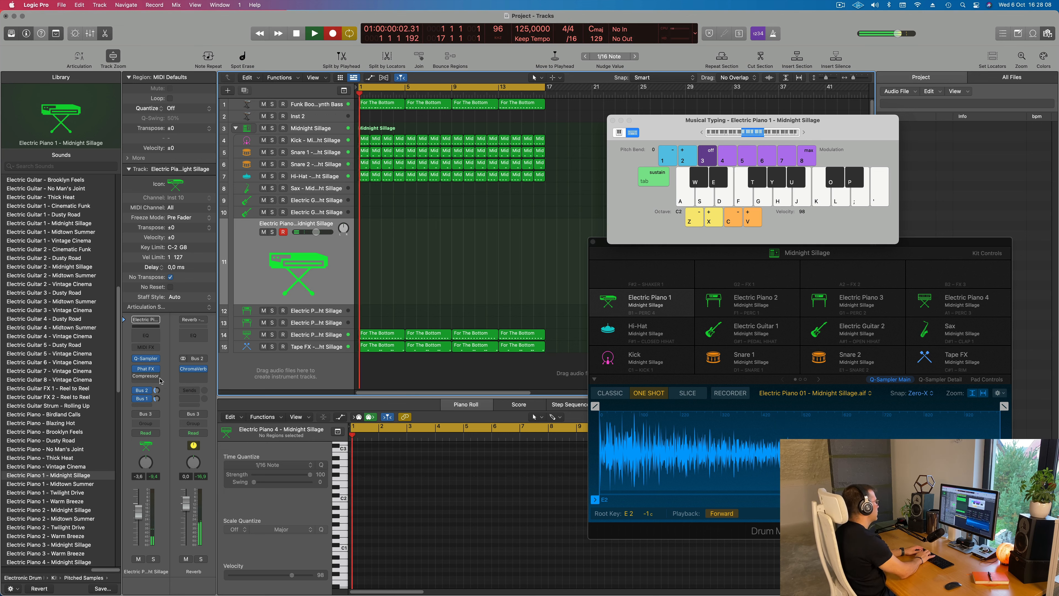
# Record a riff of repeated A2 notes over the first two bars of the Electric Piano 1 track
pyautogui.press('h')
pyautogui.press('h')
pyautogui.press('h')
pyautogui.press('h')
pyautogui.press('space')
pyautogui.press('space')
# Select all seven recorded notes in the Piano Roll and listen to the riff from the start
pyautogui.press('space')
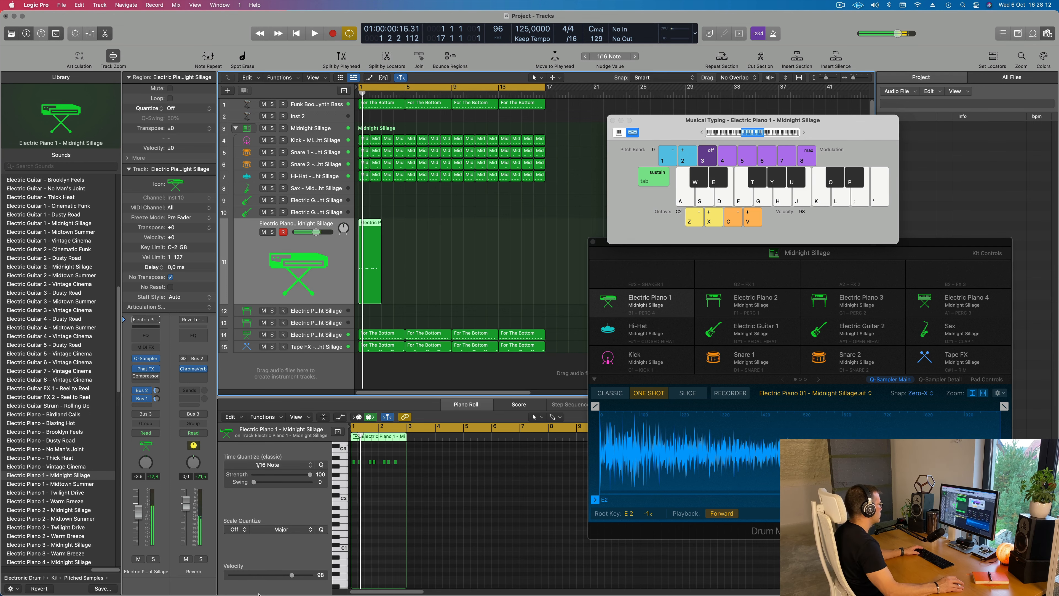
pyautogui.click(379, 521)
pyautogui.press('space')
pyautogui.scroll(5, 385, 509)
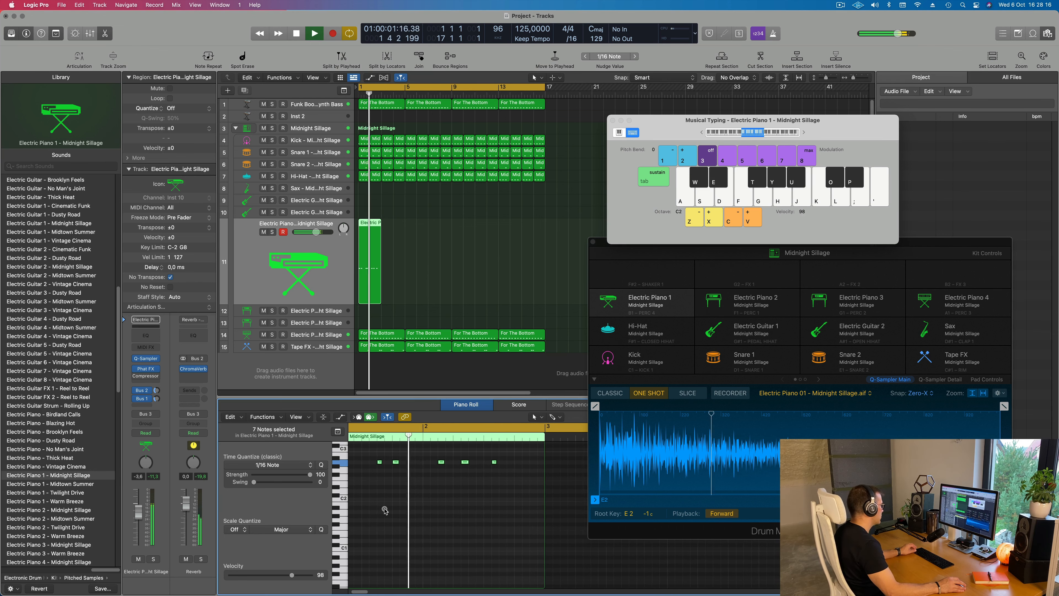
pyautogui.scroll(-1, 385, 509)
pyautogui.press('Return')
pyautogui.hscroll(-3, 409, 496)
pyautogui.press('space')
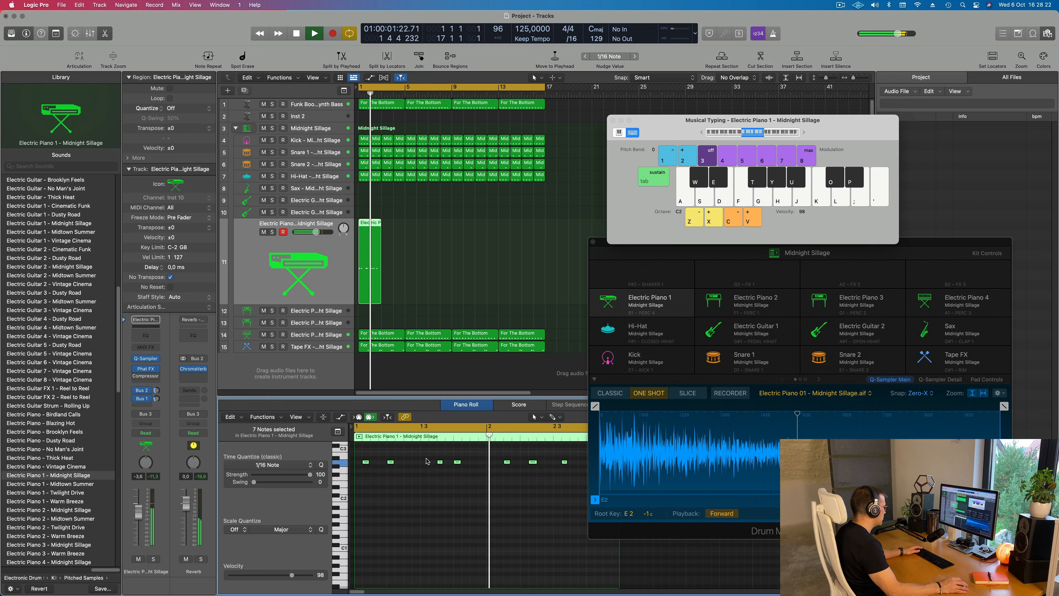
# Nudge the riff's third note one sixteenth note earlier and play it back from the start
pyautogui.click(440, 462)
pyautogui.press('Return')
pyautogui.hotkey('alt', 'Left')
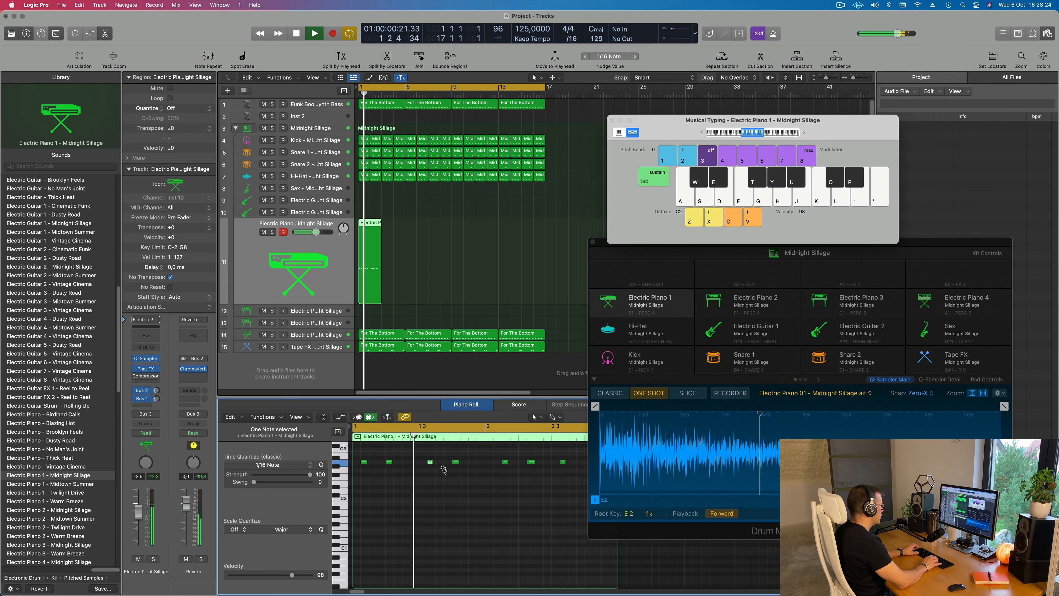
pyautogui.press('Return')
pyautogui.press('Return')
pyautogui.scroll(2, 409, 224)
pyautogui.press('space')
pyautogui.scroll(5, 409, 225)
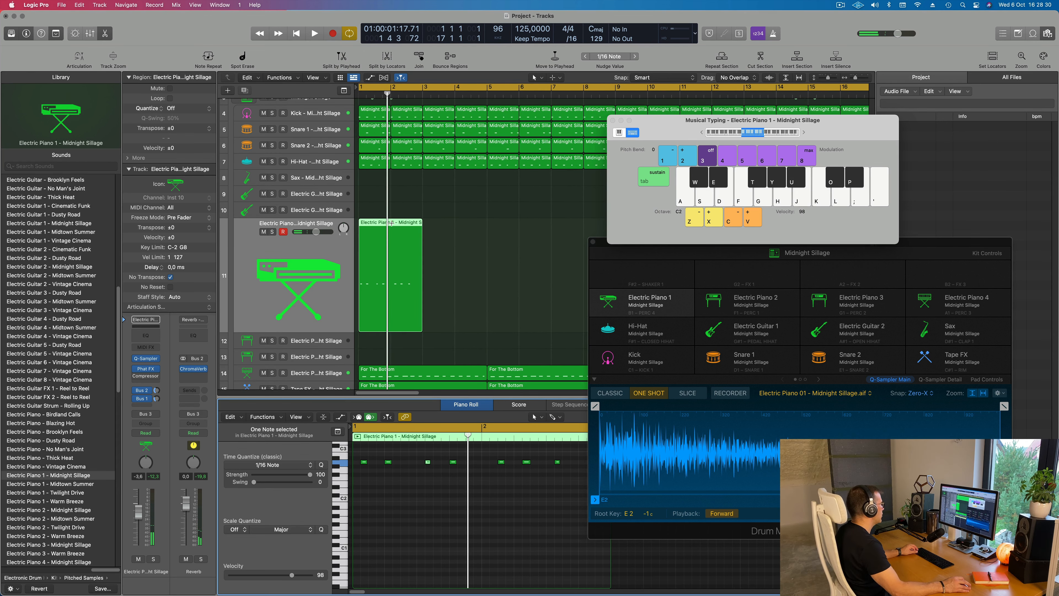
# Split the Electric Piano 1 region at bar 2 and delete its second bar
pyautogui.keyDown('super'); pyautogui.doubleClick(392, 222); pyautogui.keyUp('super')
pyautogui.press('Delete')
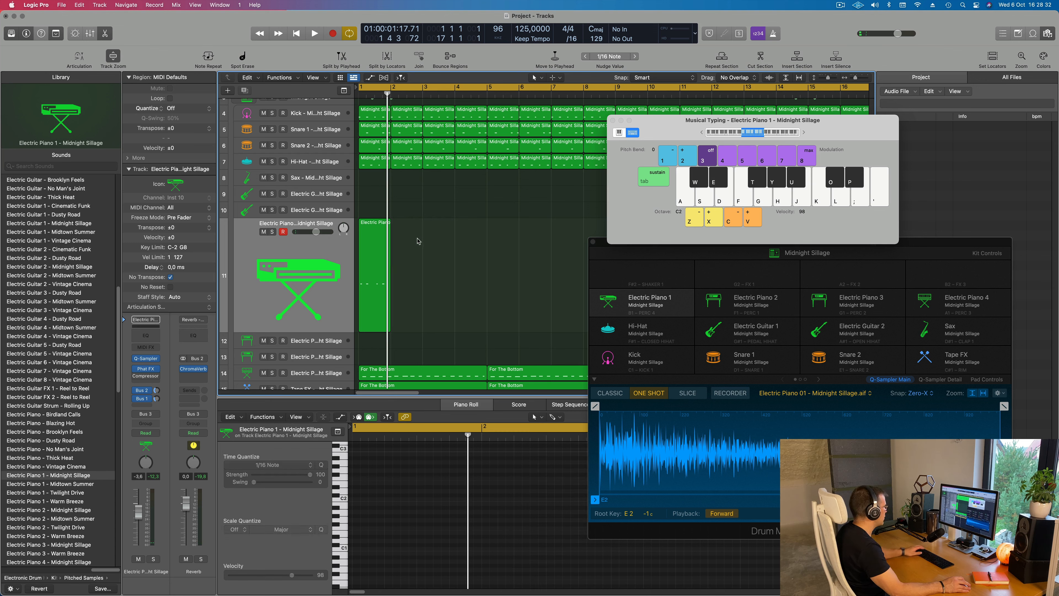
pyautogui.scroll(-2, 418, 241)
# Repeat the one-bar Electric Piano 1 region until it fills all 16 bars
pyautogui.click(375, 271)
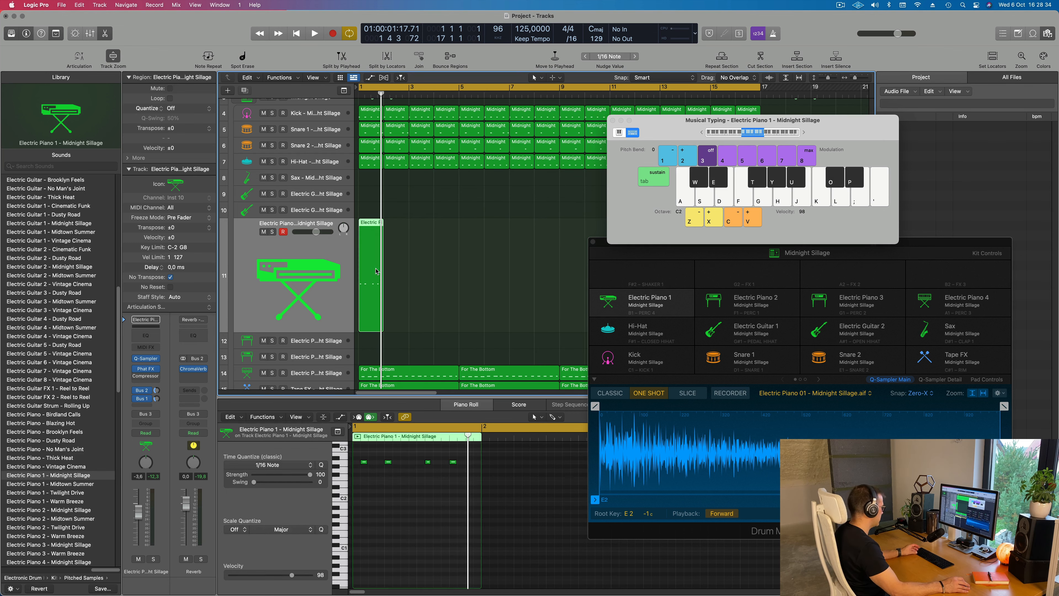
pyautogui.press('super+r')
pyautogui.press('super+r')
pyautogui.press('super+r')
pyautogui.press('super+r')
pyautogui.moveTo(650, 120); pyautogui.dragTo(907, 130)
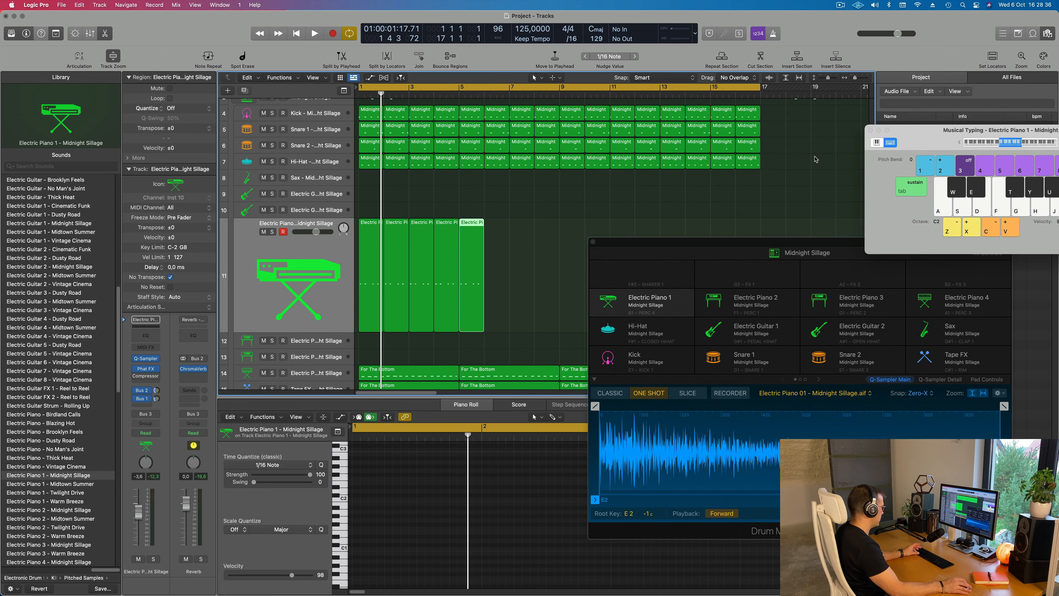
pyautogui.press('super+r')
pyautogui.press('super+r')
pyautogui.press('super+r')
pyautogui.press('super+r')
pyautogui.press('super+r')
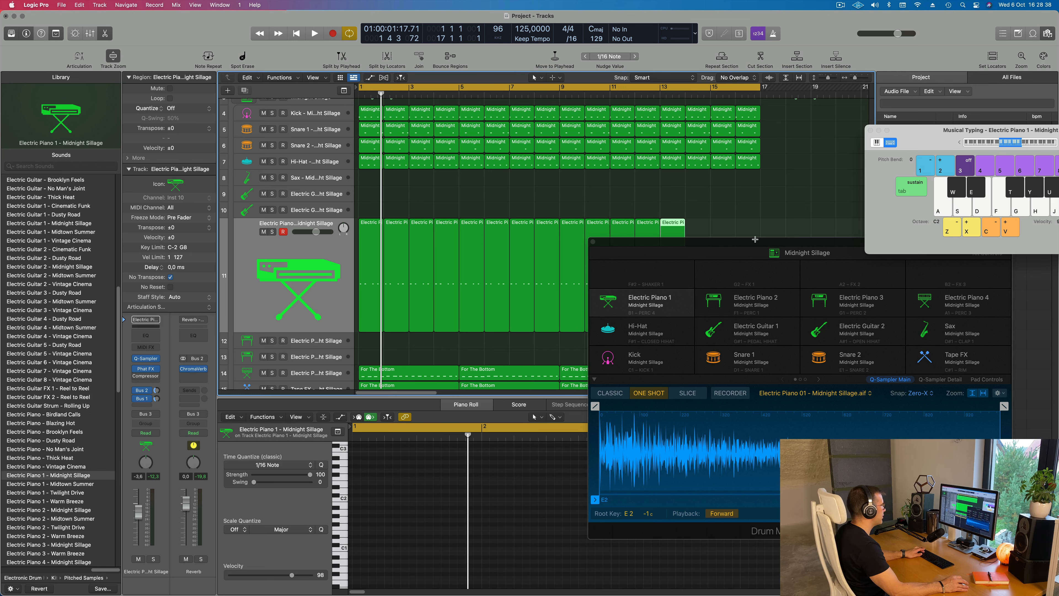
pyautogui.moveTo(751, 243); pyautogui.dragTo(540, 150)
# Listen to the arrangement with the Electric Piano 1 riff while looking through the Midnight Sillage kit's pad pages
pyautogui.press('space')
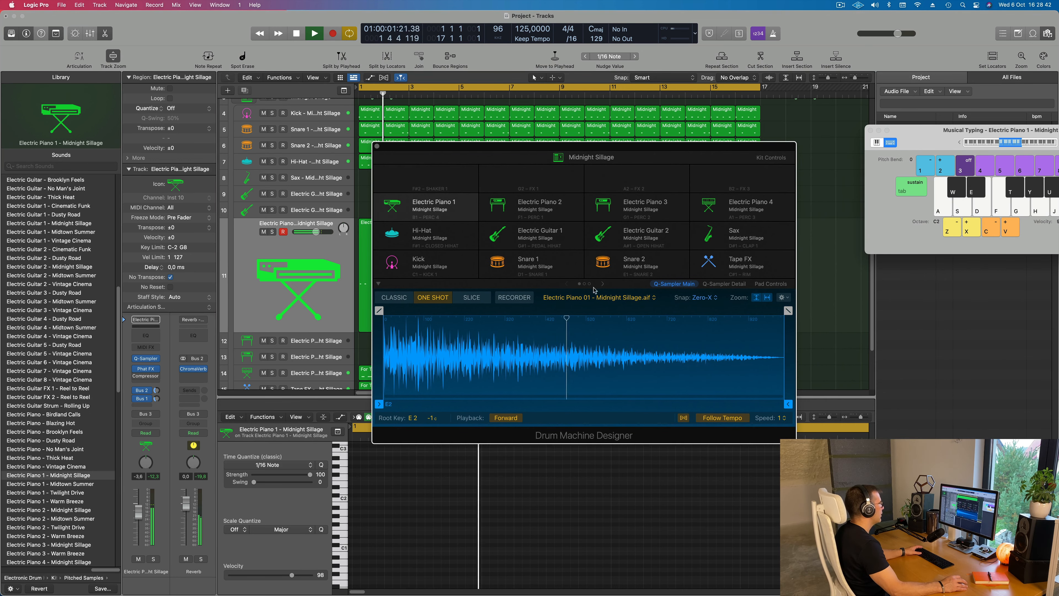
pyautogui.click(605, 283)
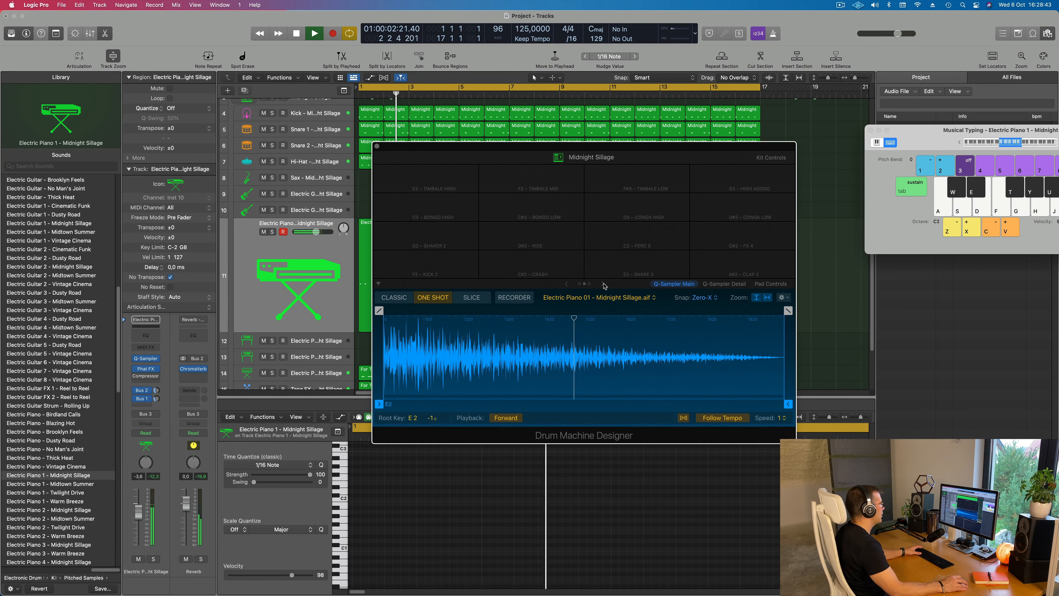
pyautogui.click(567, 283)
pyautogui.press('Return')
pyautogui.moveTo(674, 147); pyautogui.dragTo(814, 174)
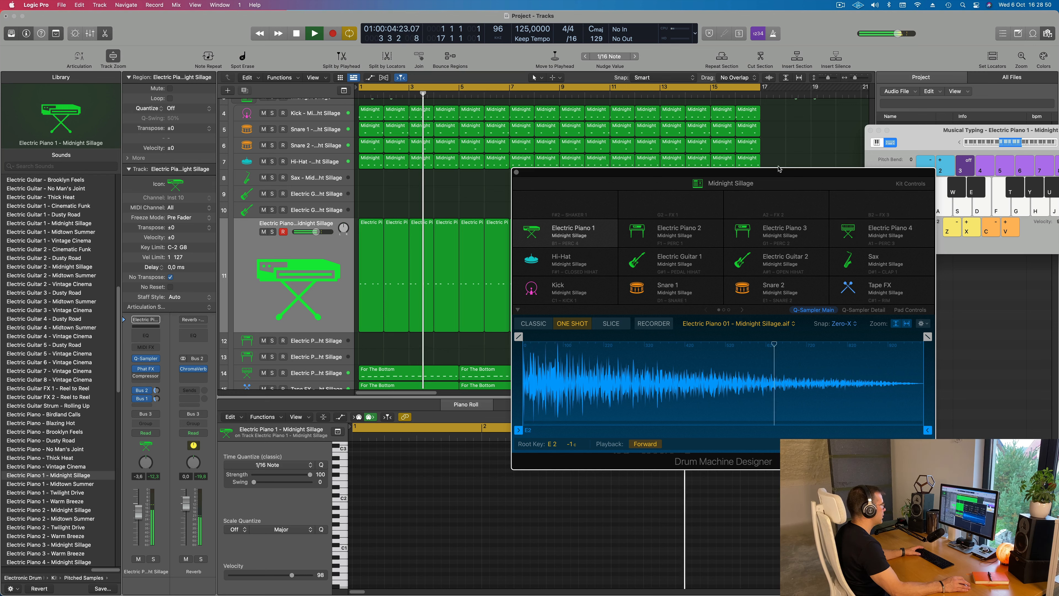
pyautogui.press('space')
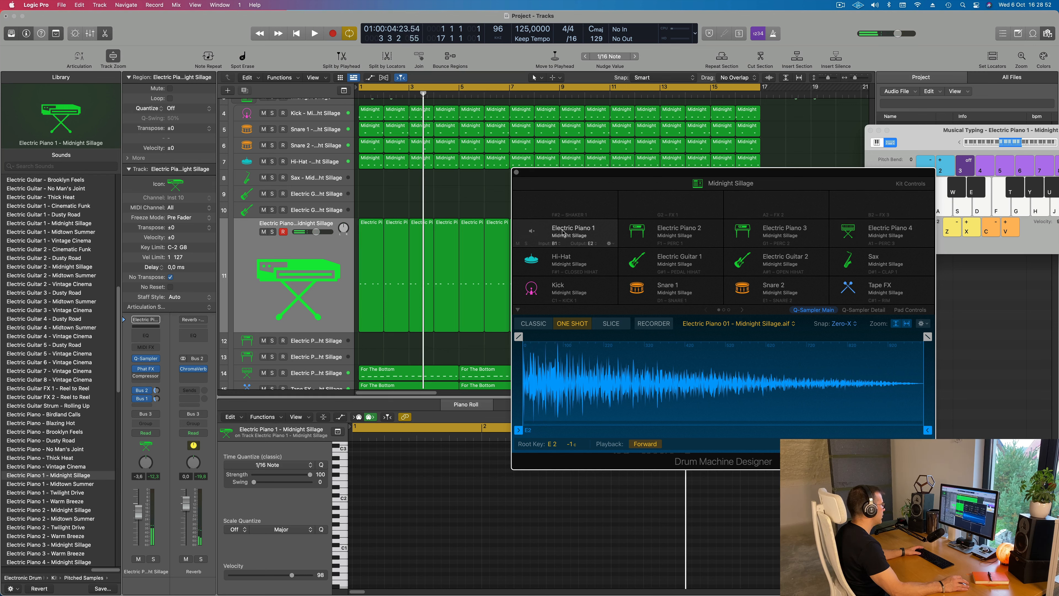
pyautogui.press('space')
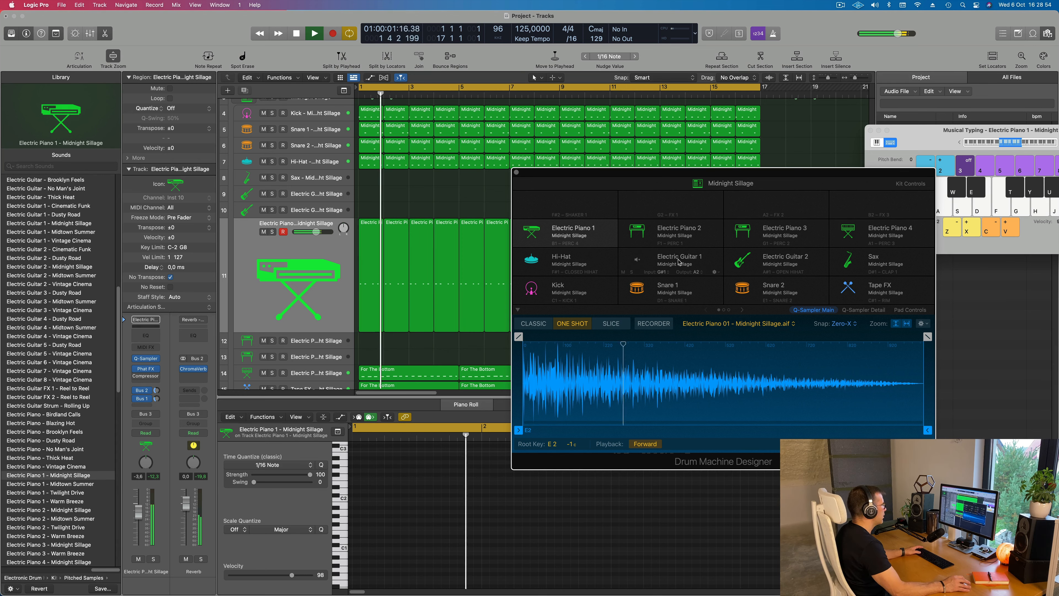
pyautogui.moveTo(769, 172); pyautogui.dragTo(732, 148)
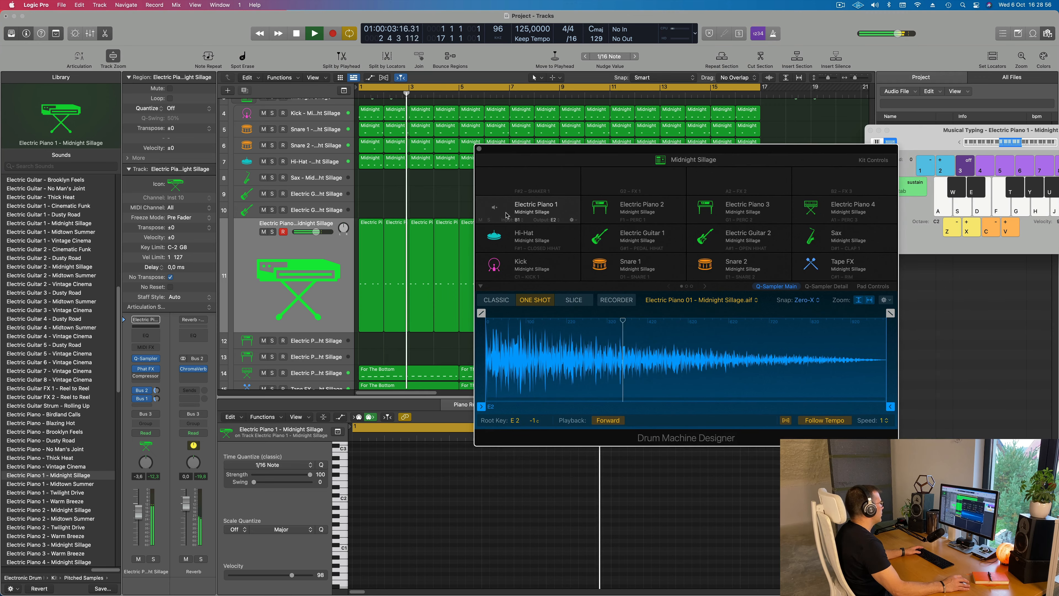
# Open Electric Piano 1's Quick Sampler and turn on its LP 12dB Lush filter
pyautogui.click(246, 288)
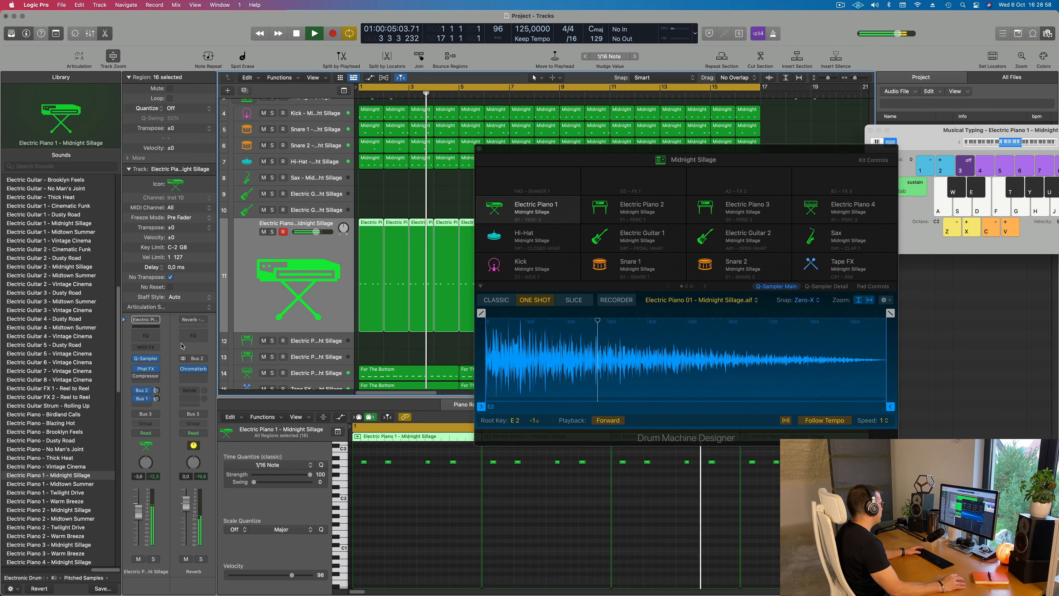
pyautogui.click(146, 359)
pyautogui.moveTo(554, 139); pyautogui.dragTo(808, 146)
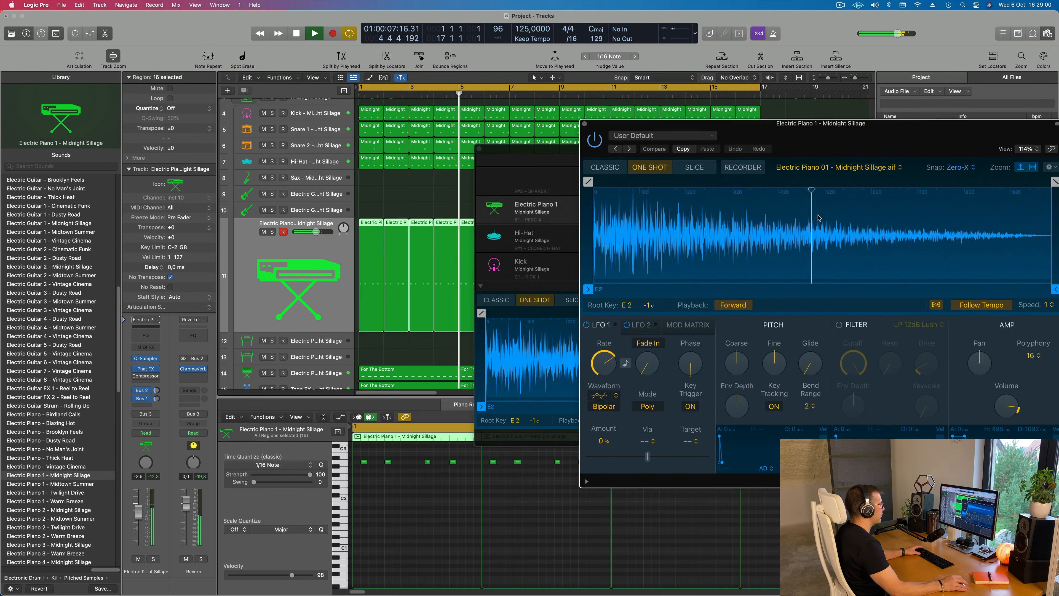
pyautogui.click(839, 324)
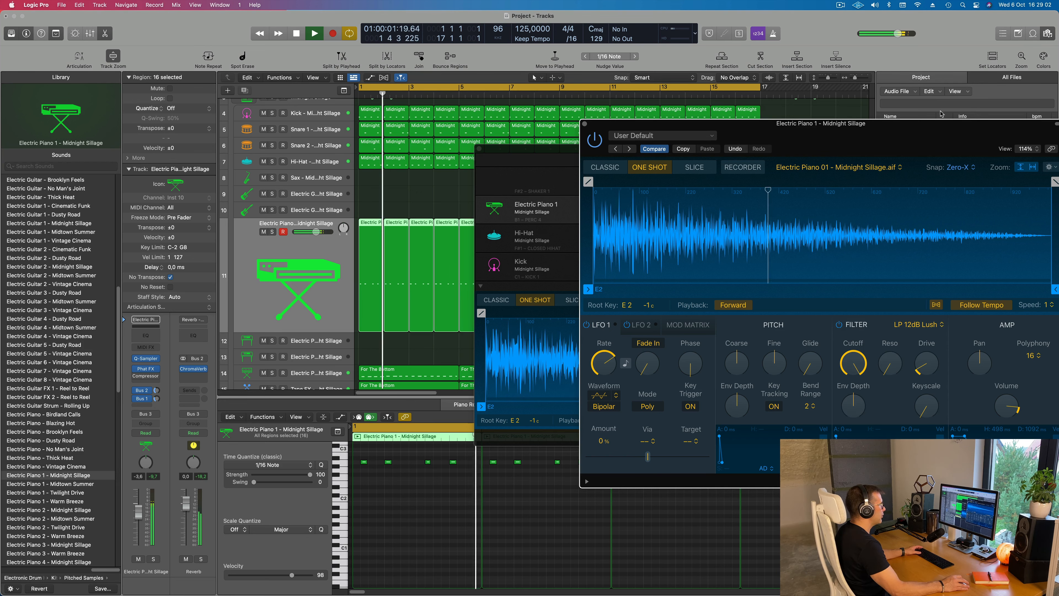
pyautogui.moveTo(939, 134); pyautogui.dragTo(799, 97)
# Lower the Quick Sampler filter cutoff to about 45% and raise the Electric Piano 1 volume to -2.1 dB
pyautogui.moveTo(750, 328); pyautogui.dragTo(714, 373)
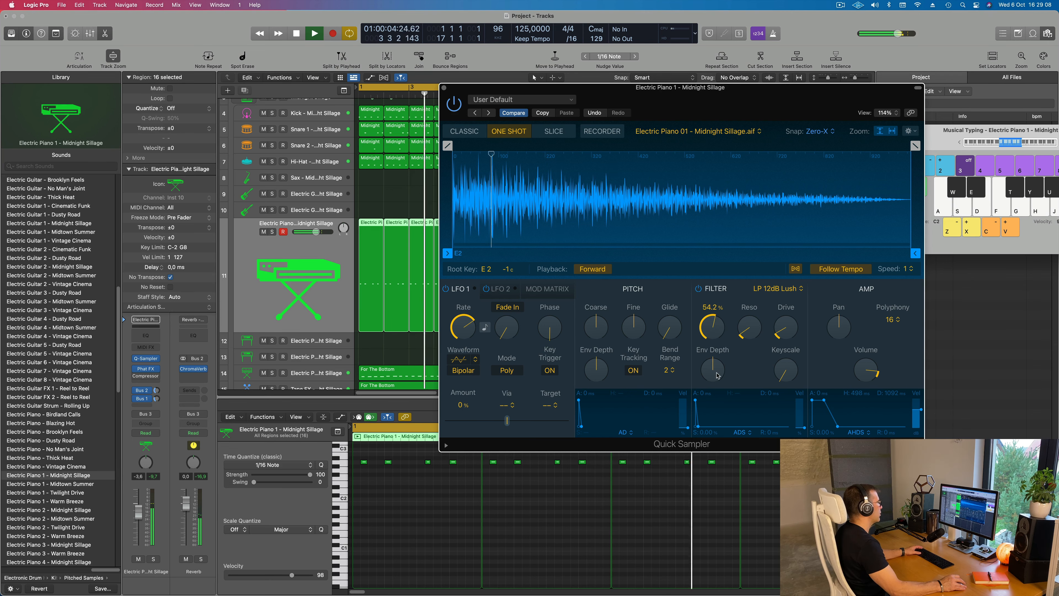
pyautogui.moveTo(713, 330); pyautogui.dragTo(713, 342)
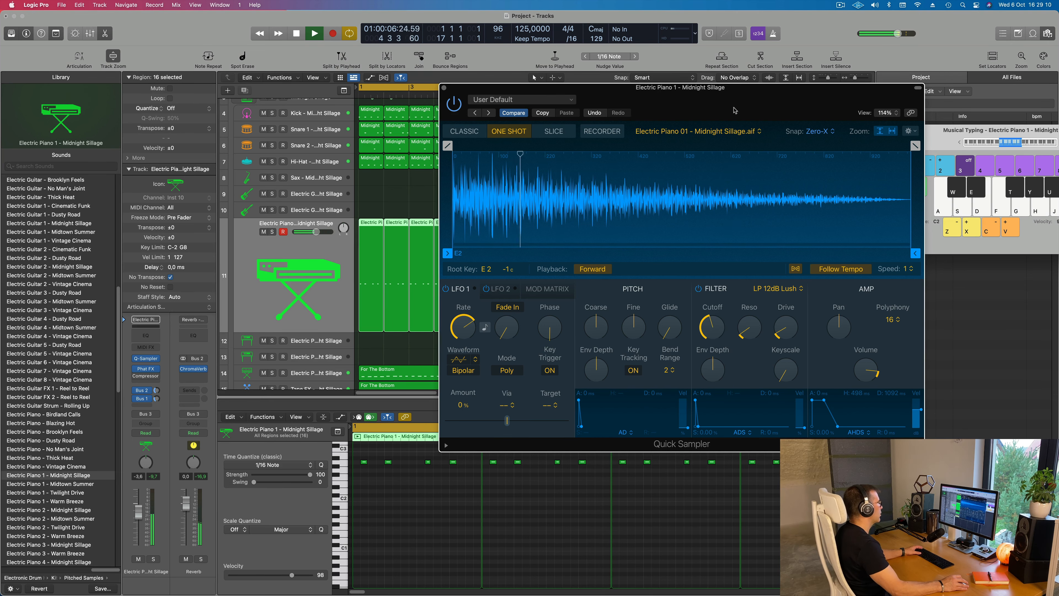
pyautogui.moveTo(734, 110); pyautogui.dragTo(831, 109)
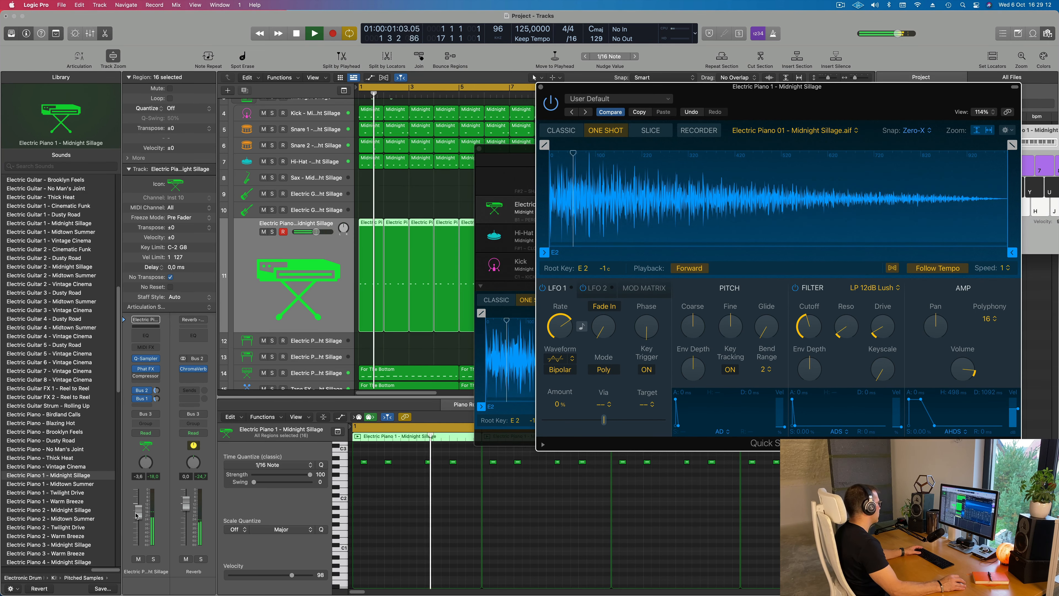
pyautogui.moveTo(135, 516); pyautogui.dragTo(136, 511)
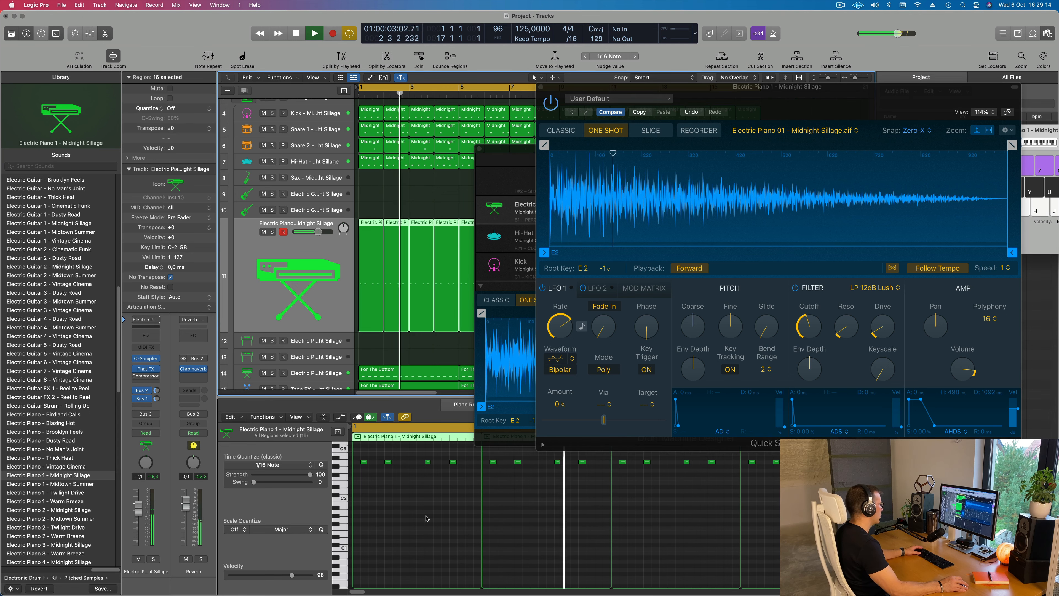
# Shift the four notes in bar 1 of Electric Piano 1 one sixteenth note later and check them in playback
pyautogui.click(420, 514)
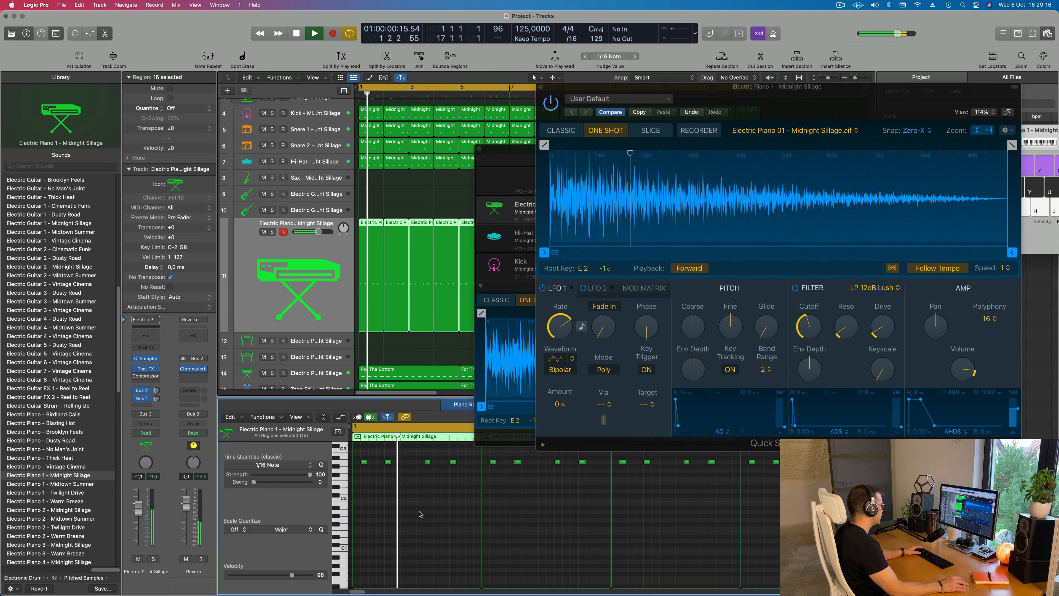
pyautogui.press('space')
pyautogui.moveTo(362, 460); pyautogui.dragTo(483, 466)
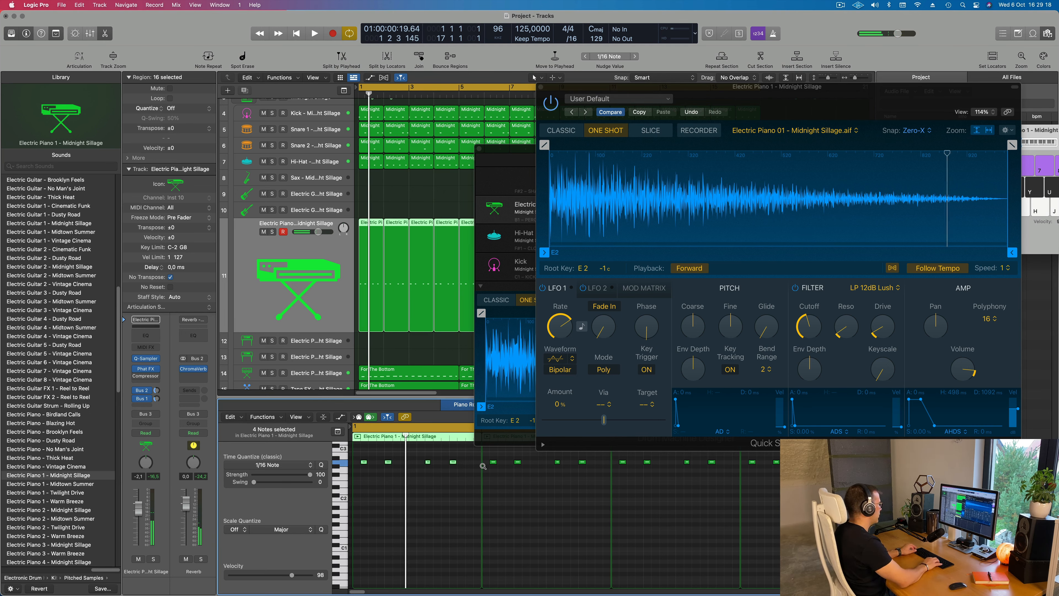
pyautogui.press('space')
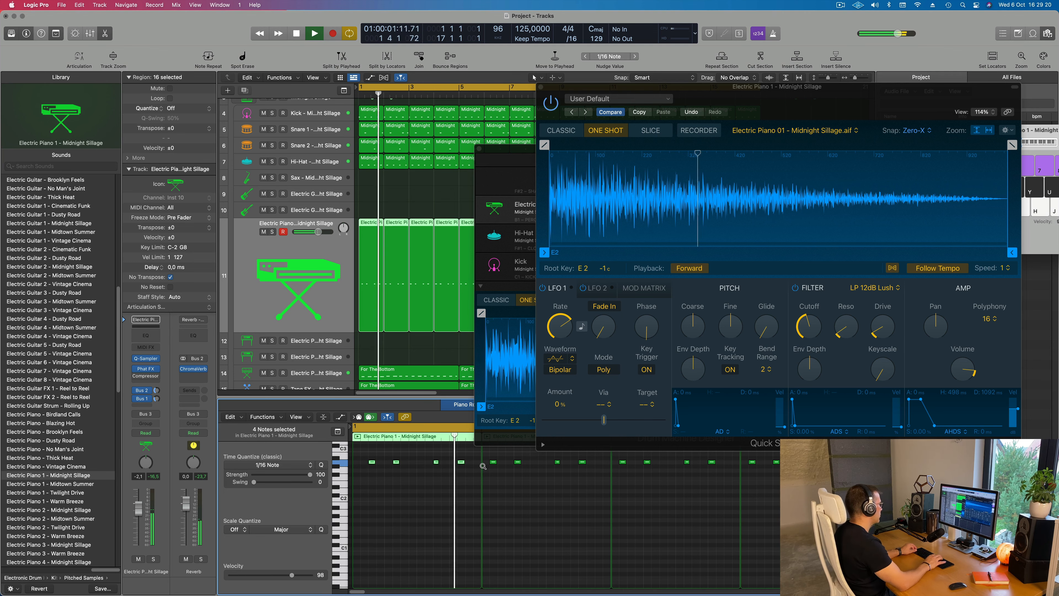
pyautogui.press('space')
# Clear the plug-in windows from the arrangement and delete every Electric Piano 1 region after bar 1
pyautogui.moveTo(847, 110); pyautogui.dragTo(822, 398)
pyautogui.moveTo(768, 148); pyautogui.dragTo(1029, 190)
pyautogui.hscroll(-5, 458, 207)
pyautogui.click(454, 208)
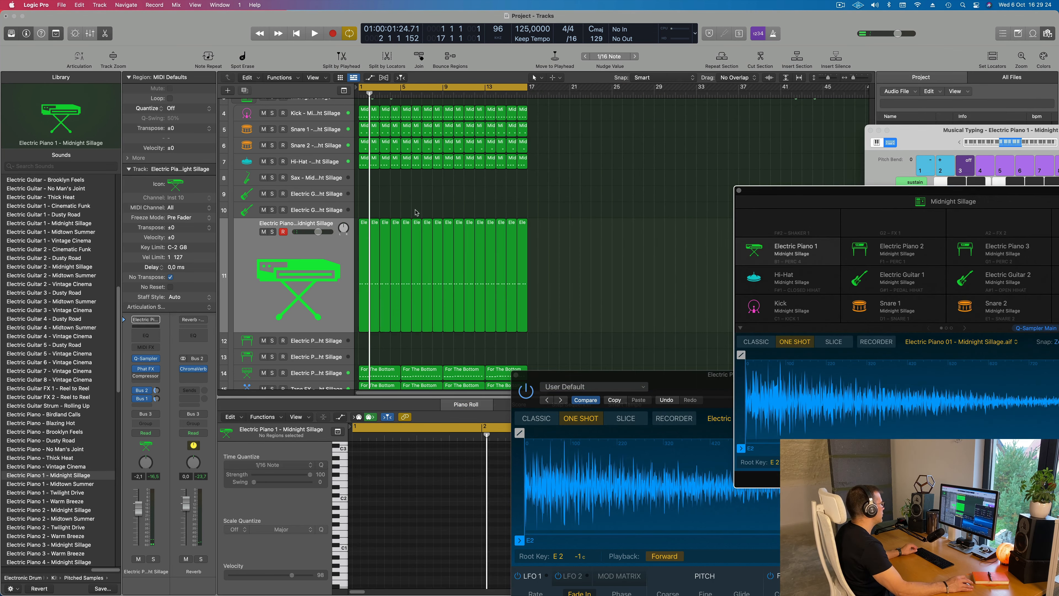
pyautogui.moveTo(375, 213); pyautogui.dragTo(592, 252)
pyautogui.press('Delete')
# Repeat the edited bar 1 region of Electric Piano 1 up to bar 17 and return to the start
pyautogui.moveTo(508, 256); pyautogui.dragTo(359, 300)
pyautogui.press('super+r')
pyautogui.press('super+r')
pyautogui.press('super+r')
pyautogui.press('super+r')
pyautogui.press('super+r')
pyautogui.press('super+r')
pyautogui.press('super+r')
pyautogui.press('super+r')
pyautogui.press('super+r')
pyautogui.press('super+r')
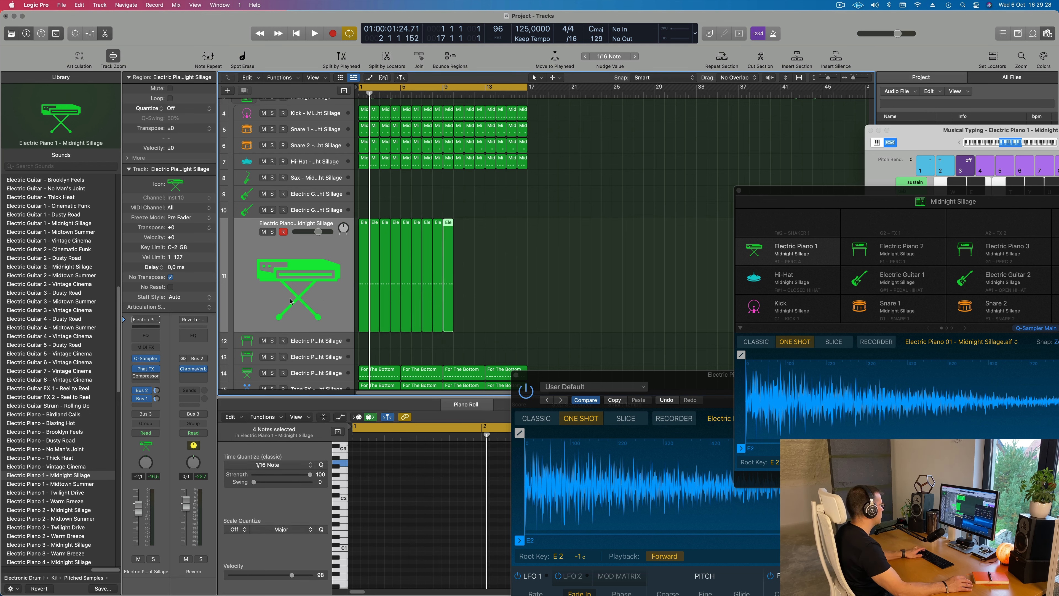
pyautogui.press('super+r')
pyautogui.press('super+r')
pyautogui.press('super+r')
pyautogui.press('super+r')
pyautogui.press('super+r')
pyautogui.press('Return')
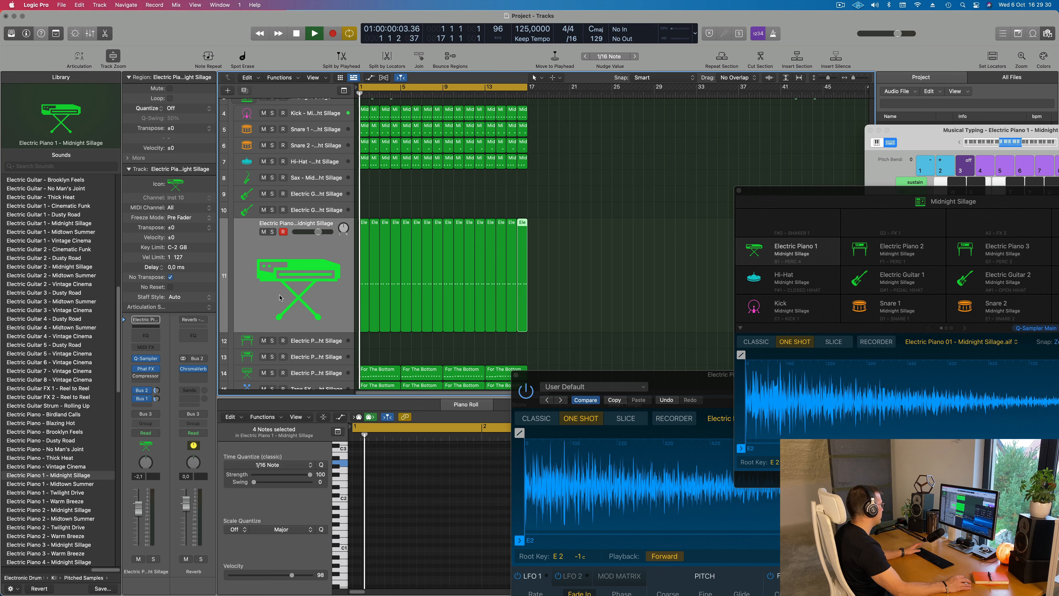
# Set the Electric Piano 1 volume to -2.0 dB and lower its Quick Sampler filter cutoff slightly during playback
pyautogui.press('space')
pyautogui.press('super+a')
pyautogui.press('space')
pyautogui.press('space')
pyautogui.moveTo(143, 505); pyautogui.dragTo(143, 504)
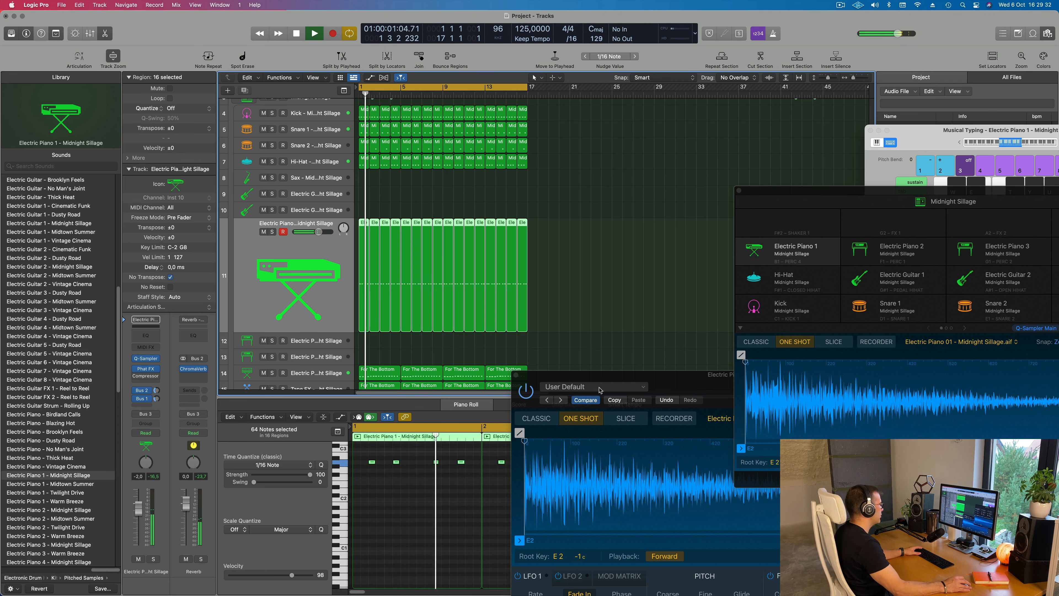
pyautogui.moveTo(599, 390); pyautogui.dragTo(516, 164)
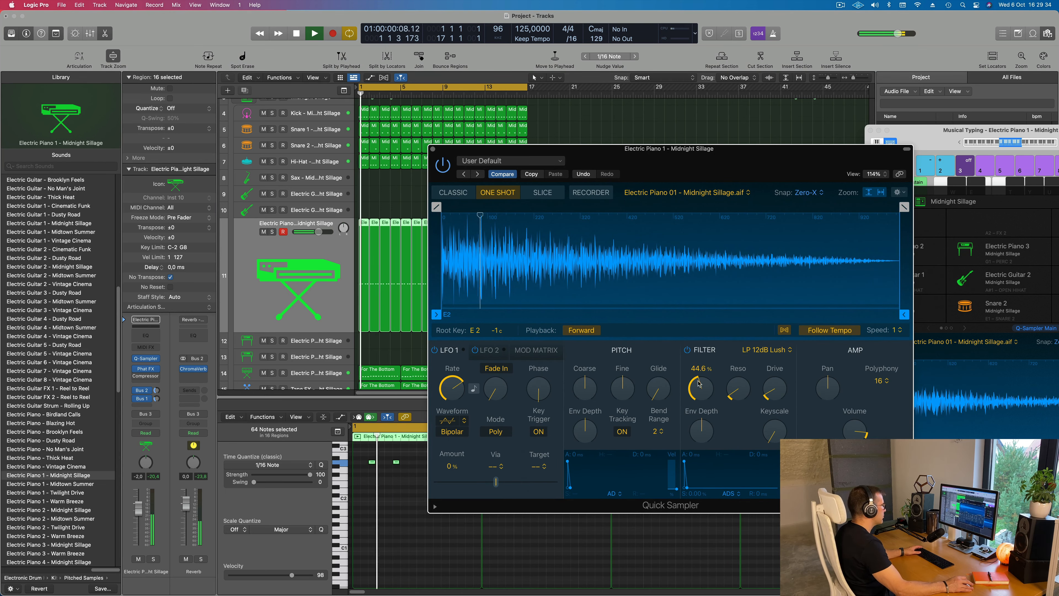
pyautogui.moveTo(700, 383); pyautogui.dragTo(701, 391)
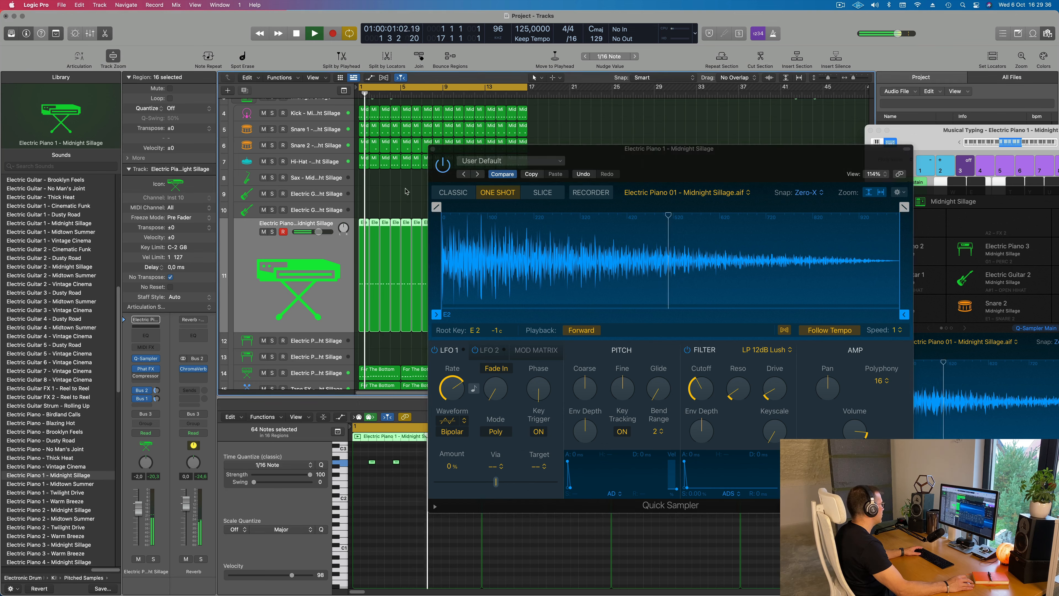
# Transpose all Electric Piano 1 notes down one octave, comparing both octaves during playback
pyautogui.moveTo(492, 151); pyautogui.dragTo(754, 159)
pyautogui.press('space')
pyautogui.press('space')
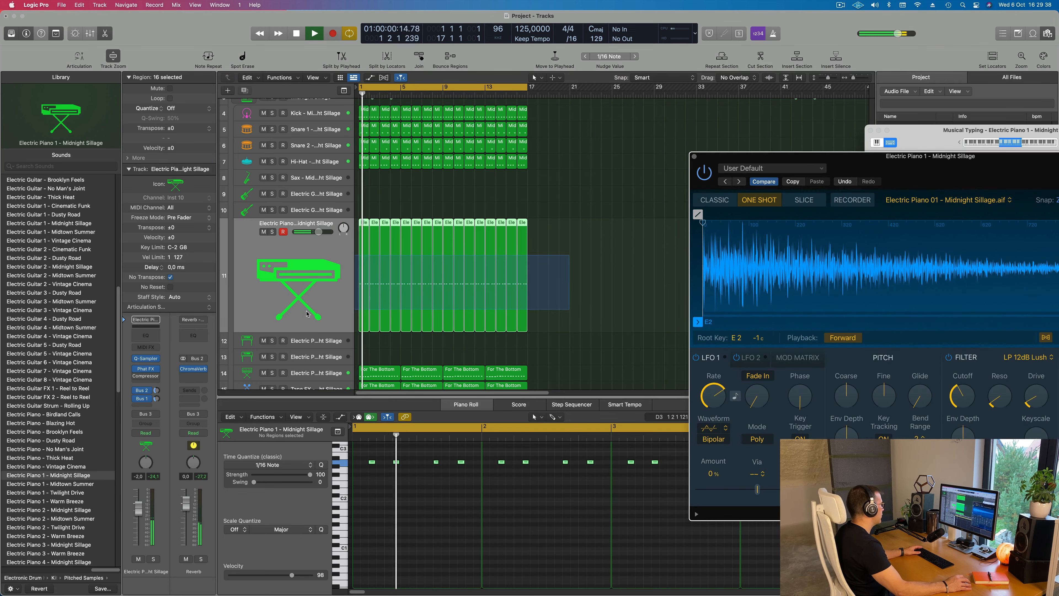
pyautogui.click(387, 507)
pyautogui.press('super+a')
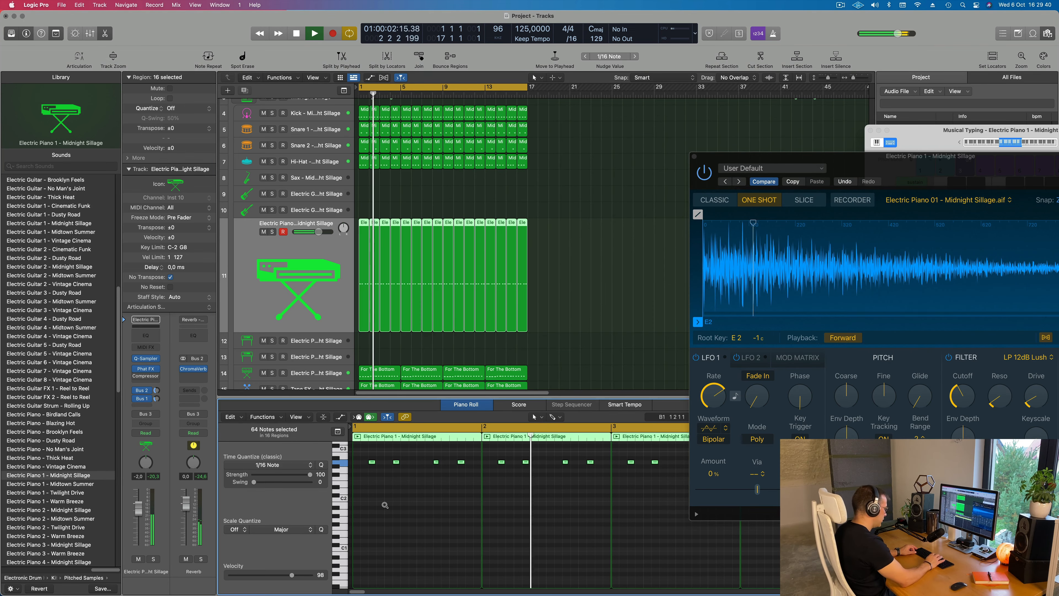
pyautogui.hotkey('shift', 'alt', 'Down')
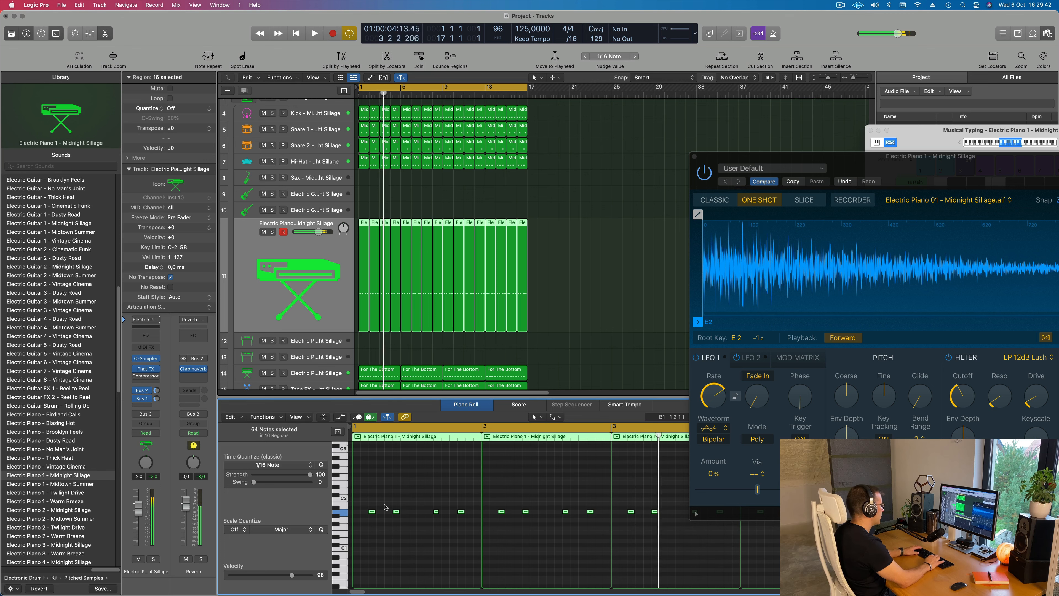
pyautogui.hotkey('shift', 'alt', 'Up')
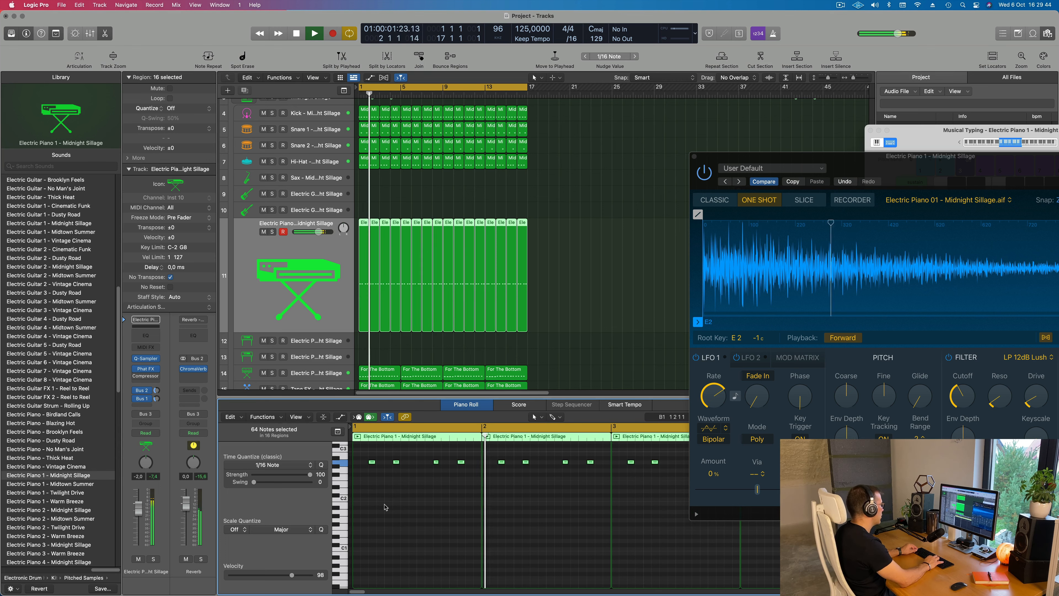
pyautogui.hotkey('shift', 'alt', 'Down')
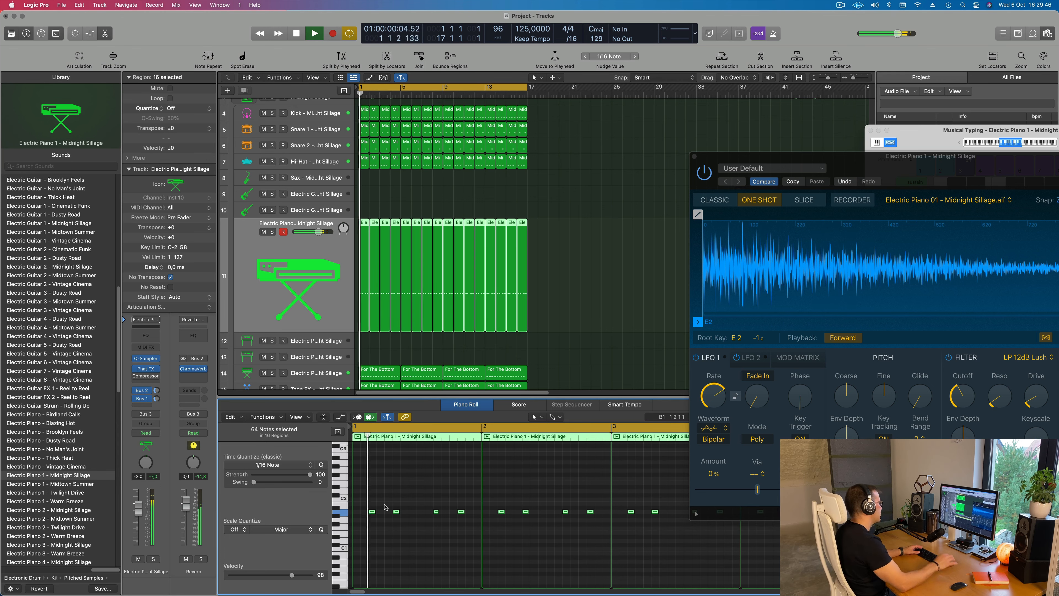
# Raise the Electric Piano 1 Quick Sampler filter cutoff to about 52% and move its window clear of the regions
pyautogui.moveTo(792, 157); pyautogui.dragTo(612, 120)
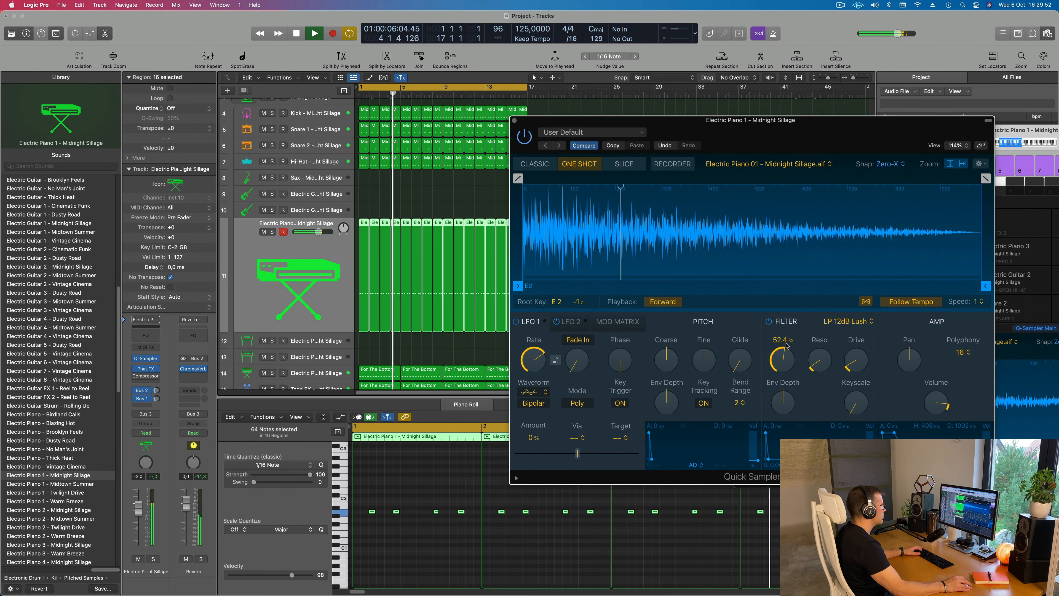
pyautogui.moveTo(650, 129); pyautogui.dragTo(946, 72)
pyautogui.press('super+Right')
pyautogui.press('super+Left')
pyautogui.press('super+Left')
pyautogui.press('super+Left')
pyautogui.press('super+Left')
pyautogui.press('super+Left')
pyautogui.press('super+Right')
pyautogui.moveTo(912, 95); pyautogui.dragTo(867, 135)
pyautogui.press('space')
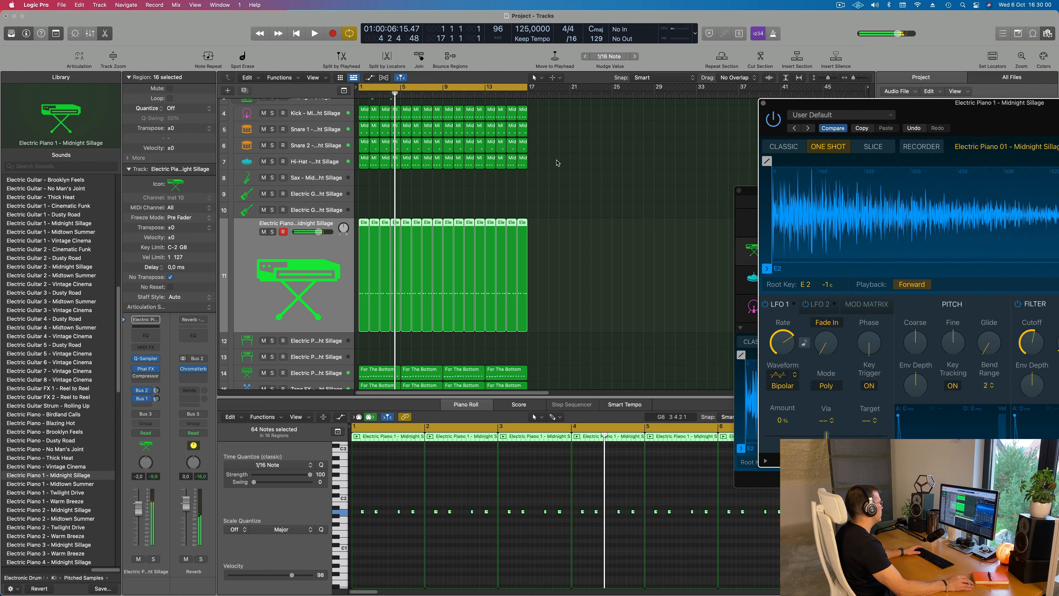
# Move all Electric Piano 1 regions to the Electric Guitar 2 track and transpose their notes up one octave
pyautogui.moveTo(543, 217)
pyautogui.mouseDown()
pyautogui.moveTo(363, 242)
pyautogui.moveTo(362, 224)
pyautogui.mouseUp()
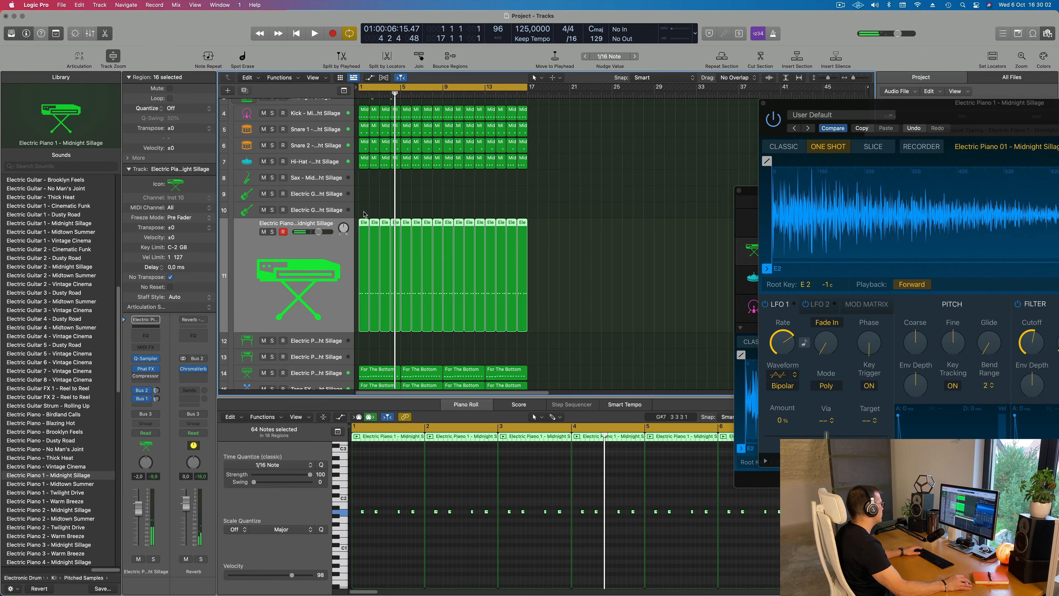
pyautogui.press('space')
pyautogui.click(298, 211)
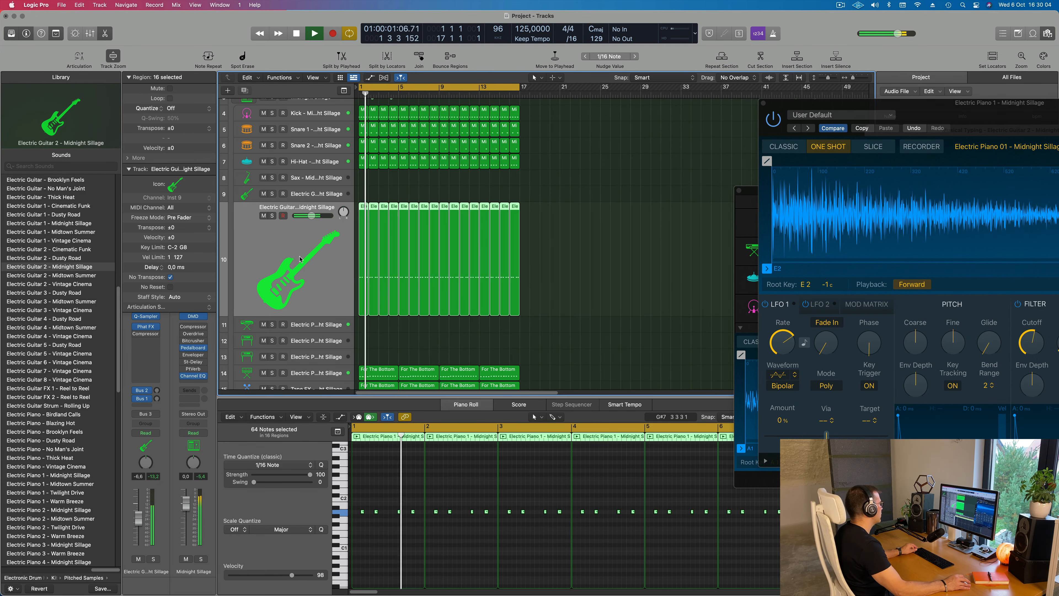
pyautogui.click(434, 555)
pyautogui.press('super+a')
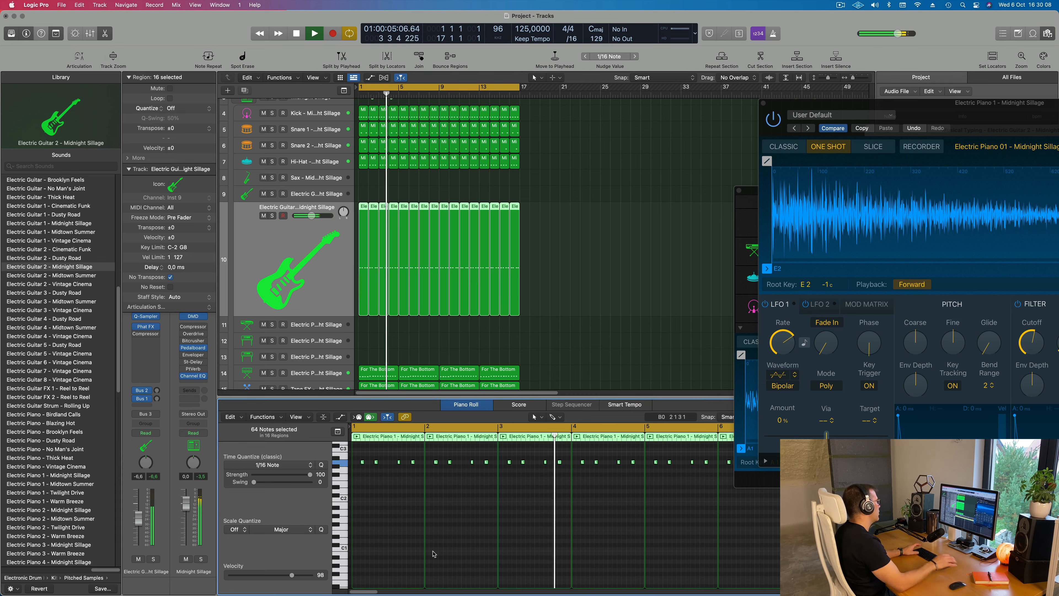
pyautogui.press('Return')
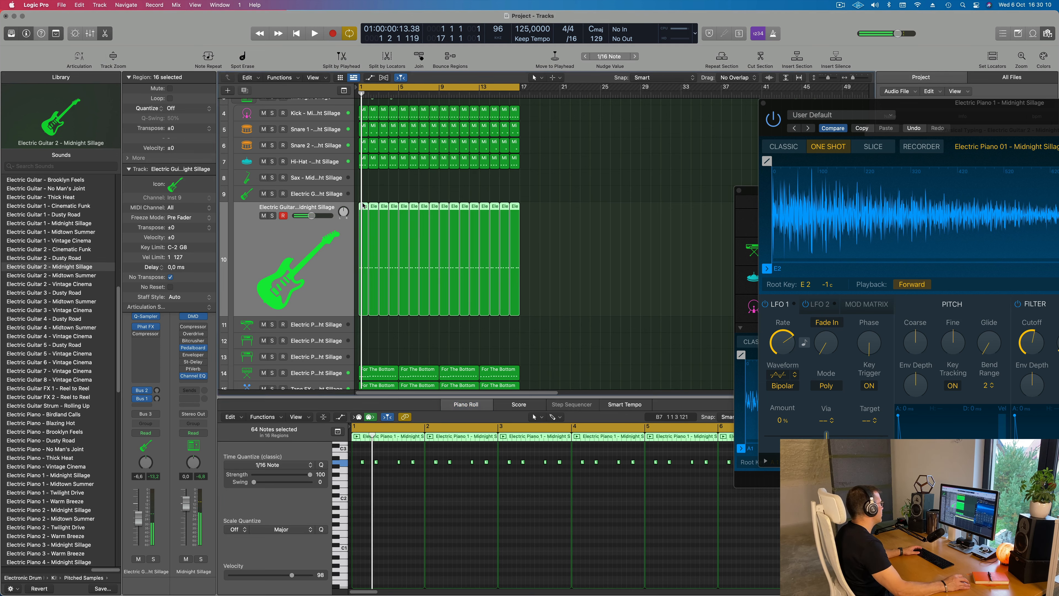
# Move the riff regions from Electric Guitar 2 to the Electric Guitar 1 track and play them from the start
pyautogui.click(323, 194)
pyautogui.press('space')
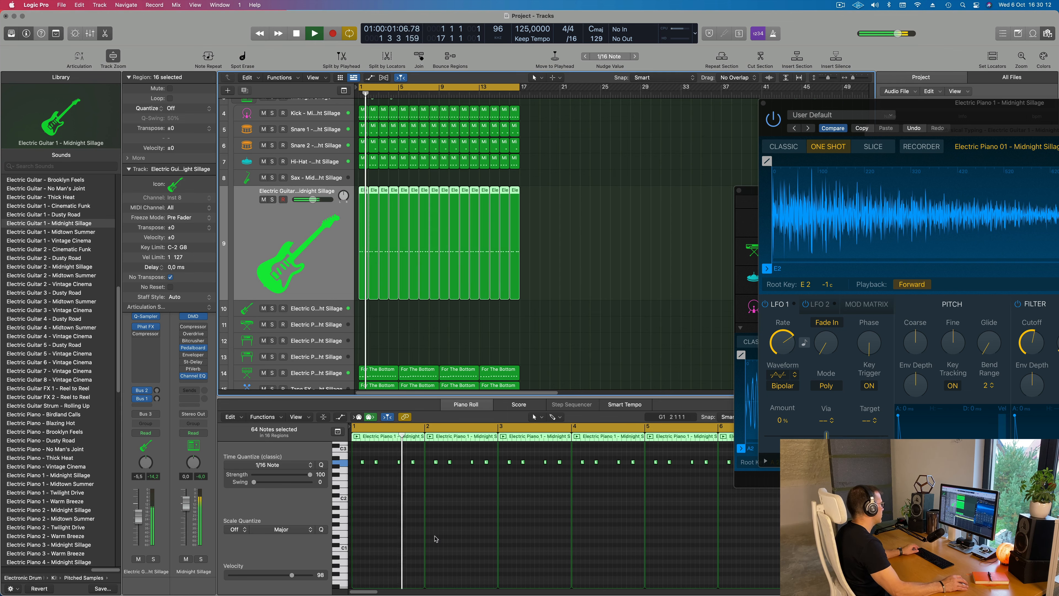
pyautogui.hscroll(3, 423, 536)
pyautogui.scroll(-3, 430, 537)
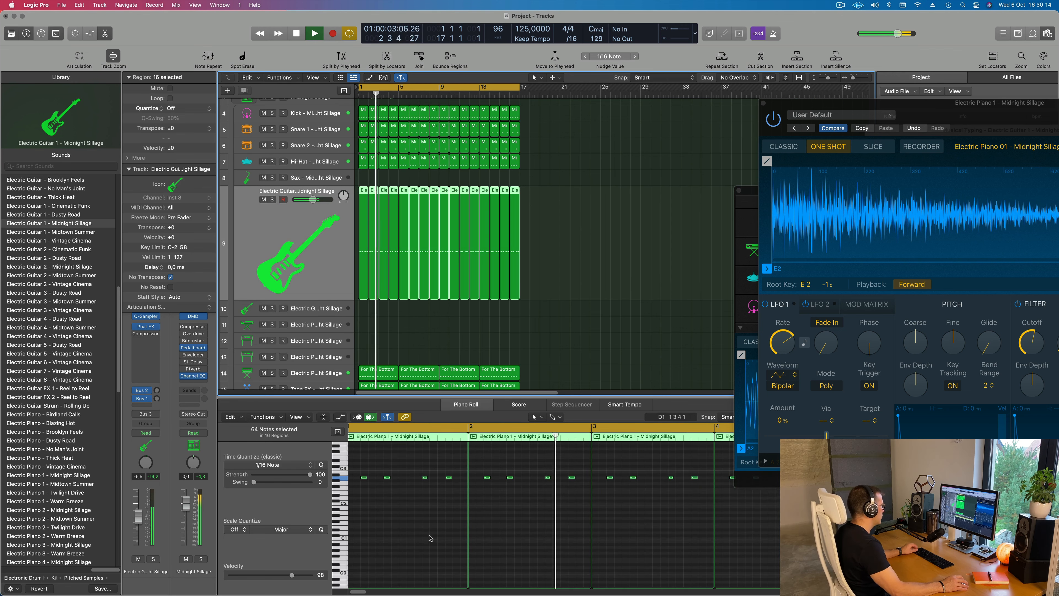
pyautogui.press('Return')
pyautogui.press('Return')
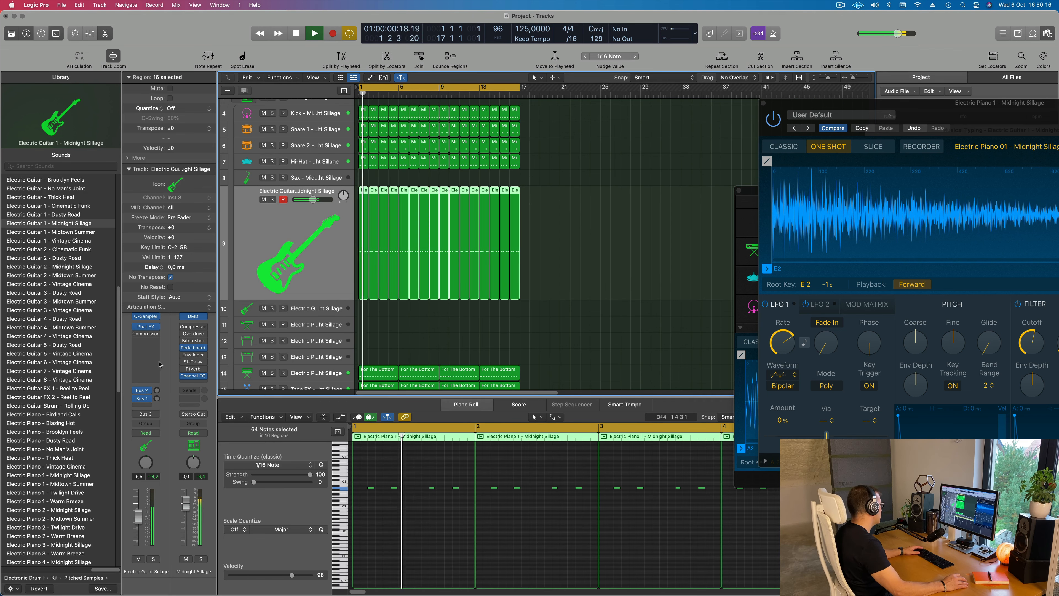
# Raise the Electric Guitar 1 sends to Bus 1 and Bus 2 and close the open plug-in windows
pyautogui.click(157, 399)
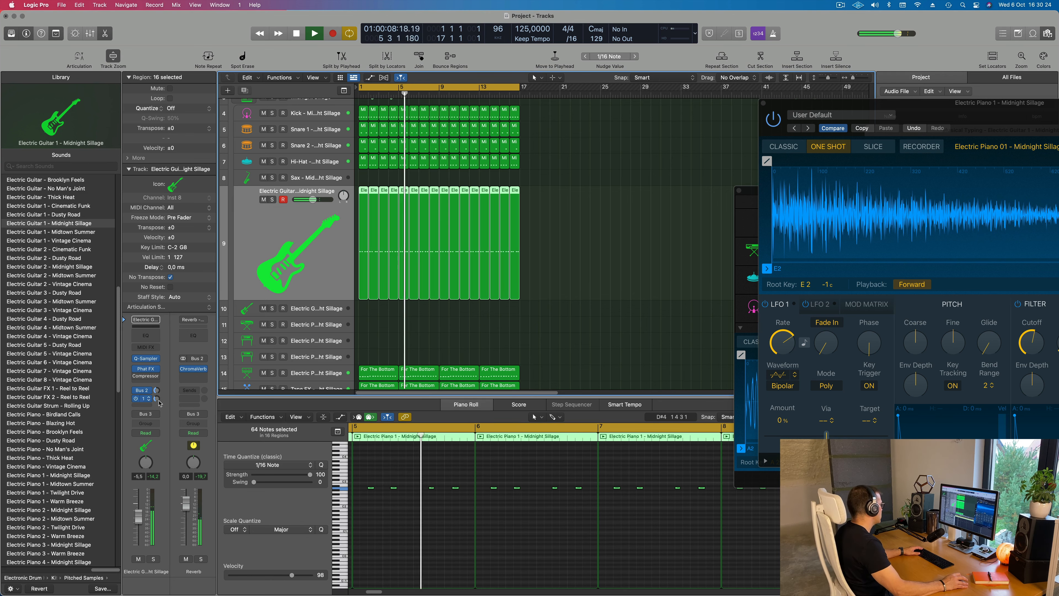
pyautogui.moveTo(801, 100); pyautogui.dragTo(447, 151)
pyautogui.click(408, 154)
pyautogui.scroll(-5, 532, 261)
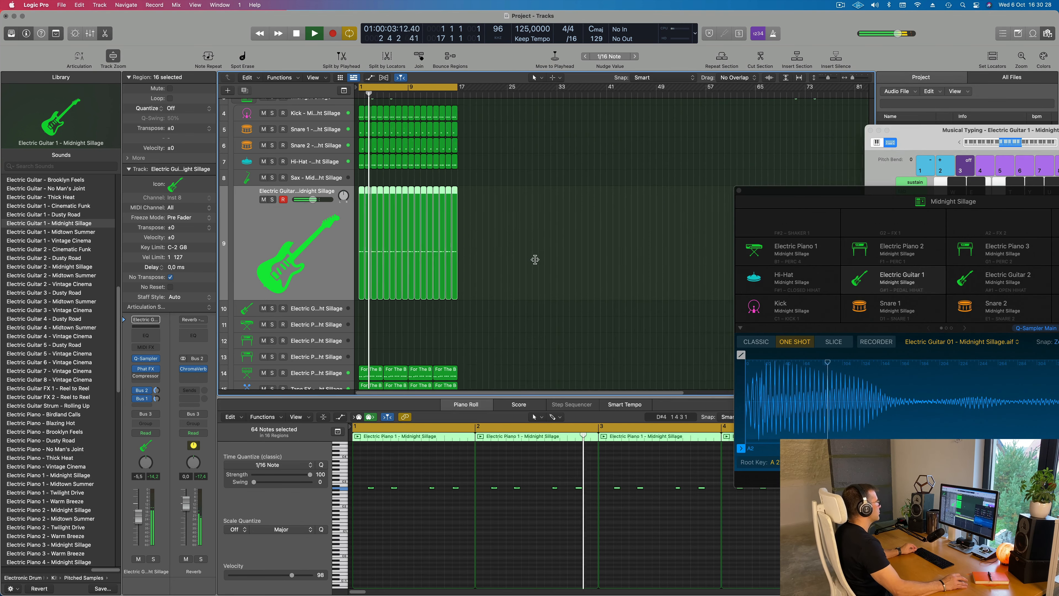
pyautogui.moveTo(750, 193); pyautogui.dragTo(569, 241)
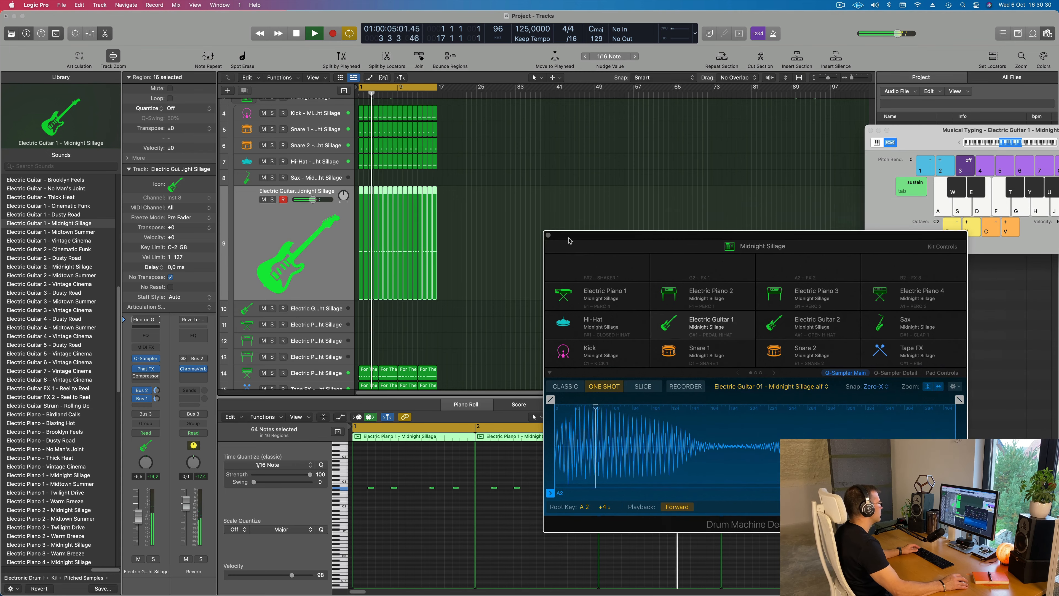
pyautogui.click(548, 235)
# Repeat all arrangement regions up to bar 65 and extend the cycle range to the same bar
pyautogui.scroll(3, 506, 276)
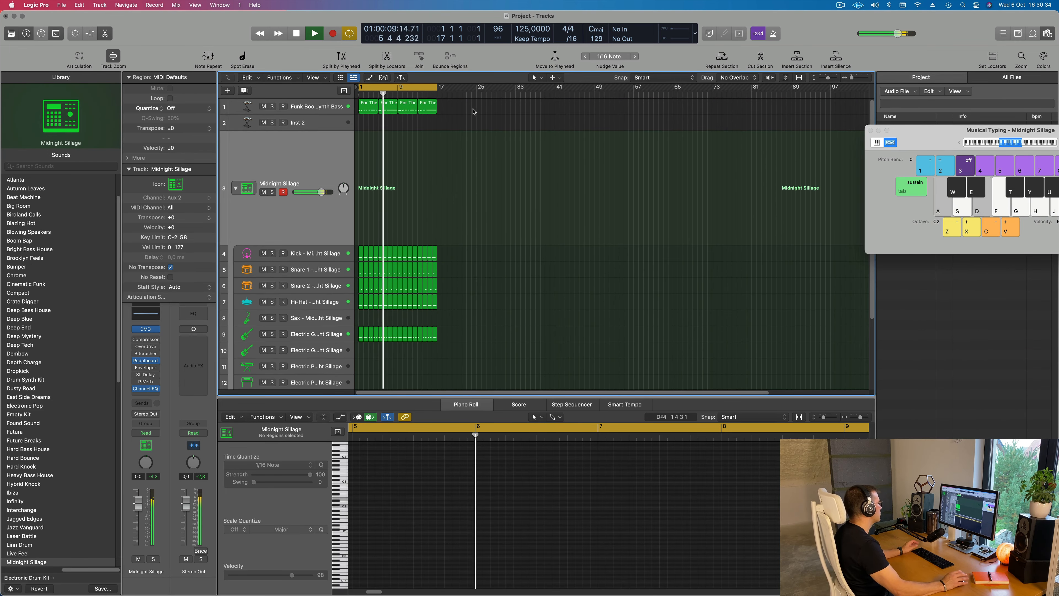
pyautogui.scroll(2, 493, 115)
pyautogui.scroll(2, 515, 119)
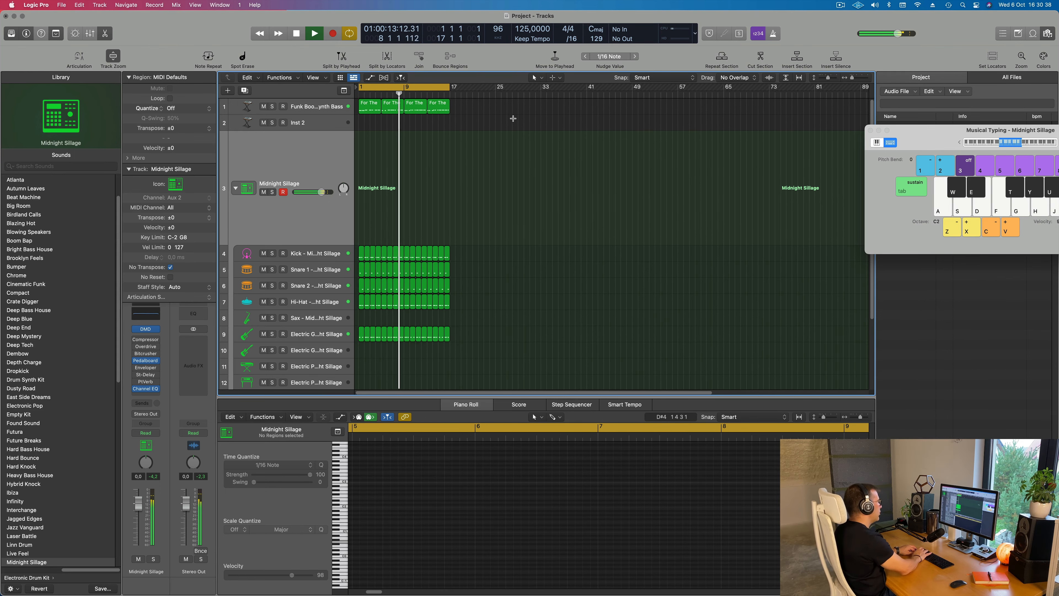
pyautogui.press('super+r')
pyautogui.press('super+r')
pyautogui.press('super+r')
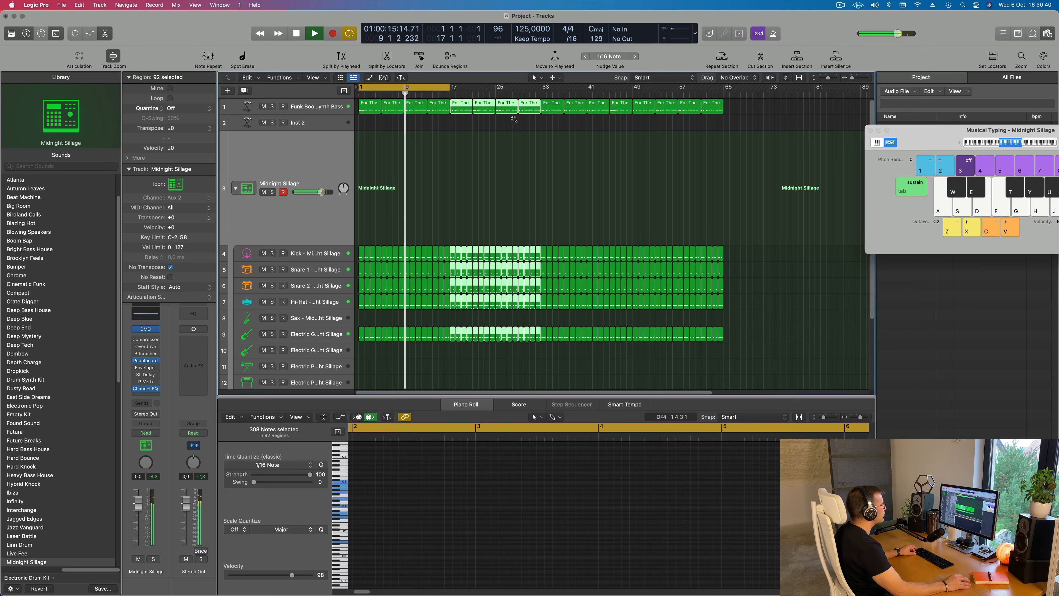
pyautogui.scroll(-3, 514, 119)
pyautogui.moveTo(424, 87); pyautogui.dragTo(611, 99)
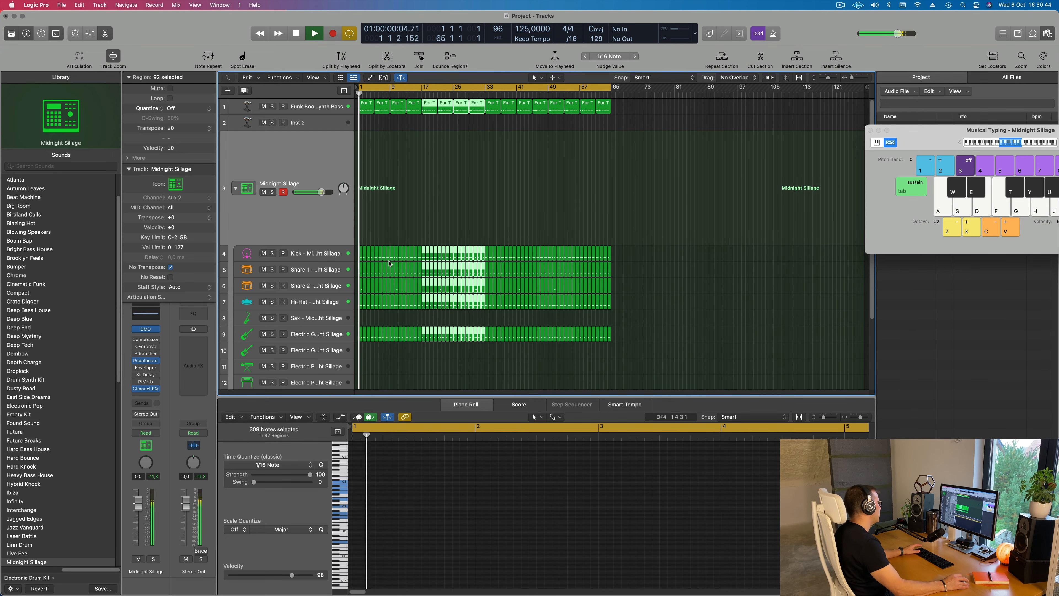
# Open the Electric Guitar 1 Quick Sampler during playback and turn on its LP 12dB Lush filter
pyautogui.click(319, 254)
pyautogui.click(322, 334)
pyautogui.press('space')
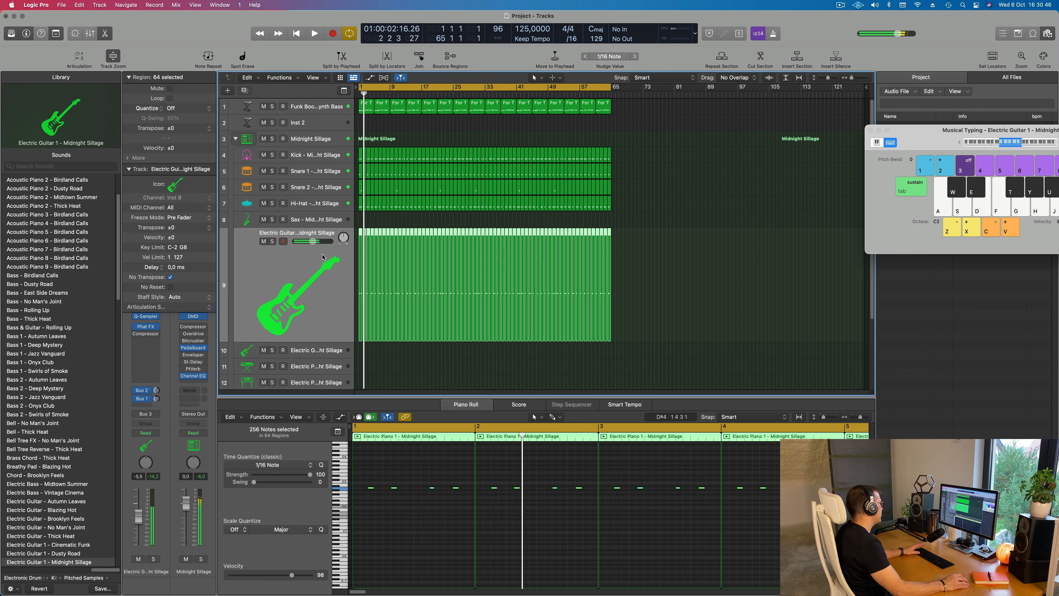
pyautogui.press('space')
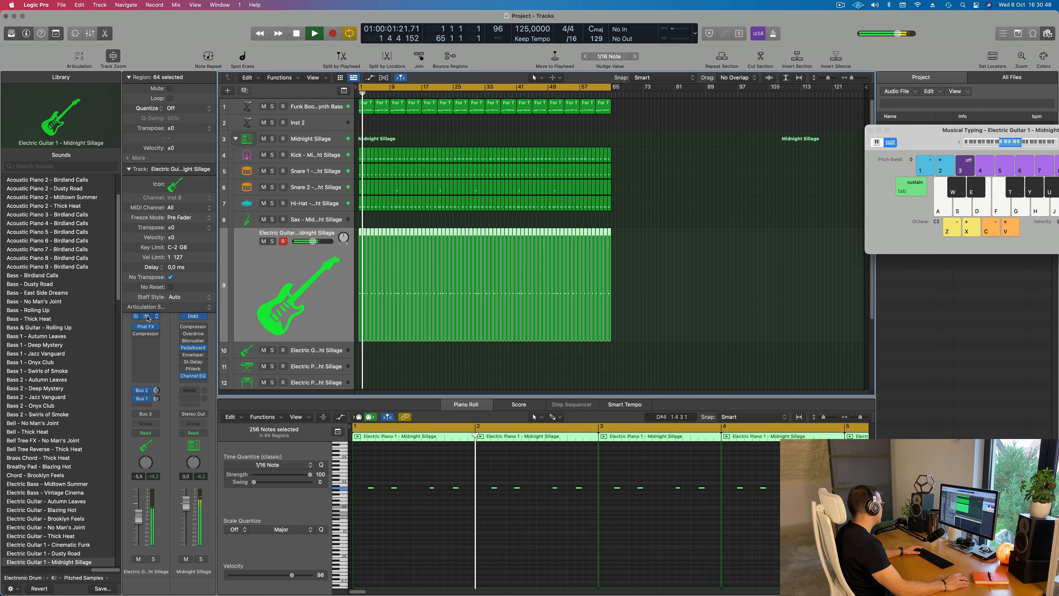
pyautogui.click(147, 318)
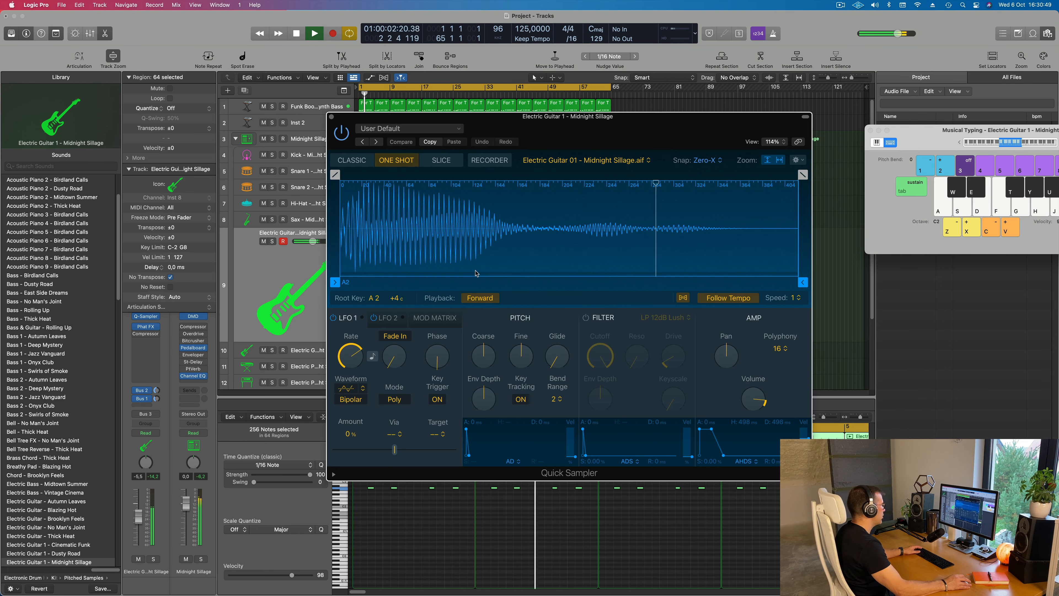
pyautogui.click(585, 318)
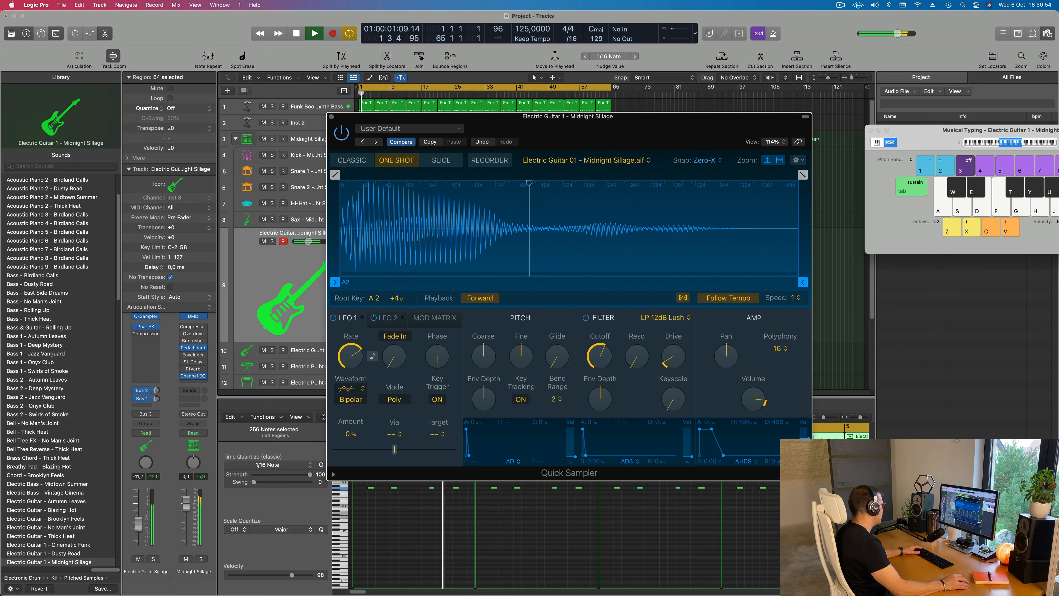
# Set the Electric Guitar 1 volume to -7.0 dB and raise its filter cutoff slightly
pyautogui.moveTo(141, 537); pyautogui.dragTo(141, 535)
pyautogui.press('Return')
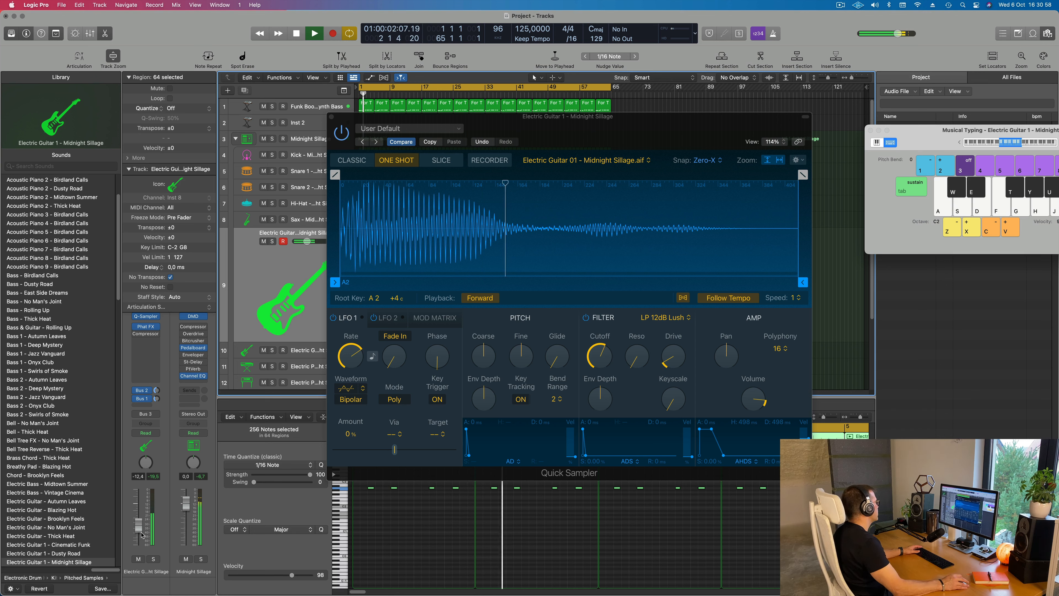
pyautogui.moveTo(141, 529); pyautogui.dragTo(143, 526)
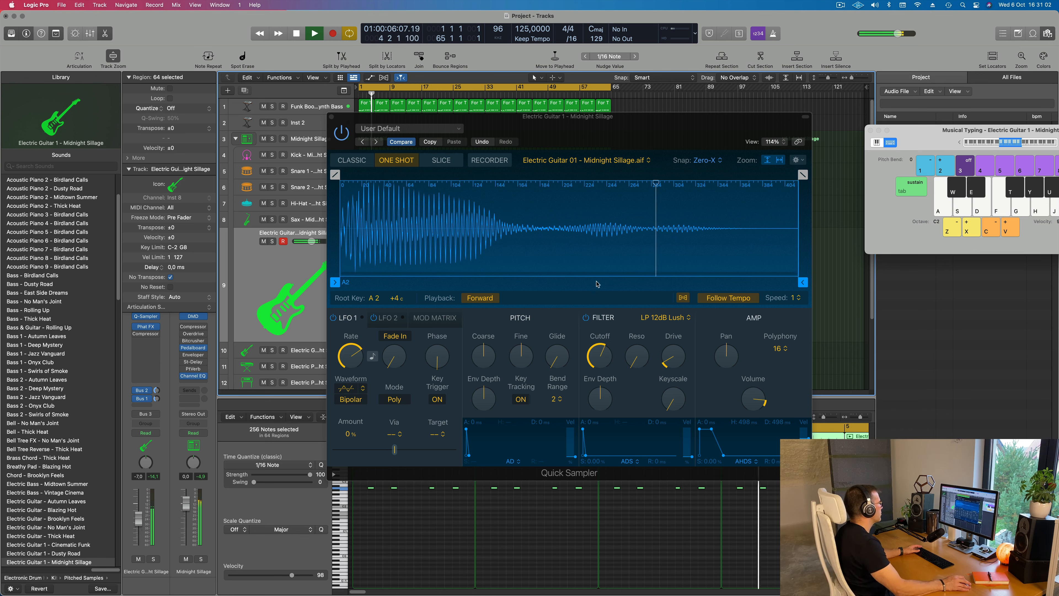
pyautogui.click(607, 349)
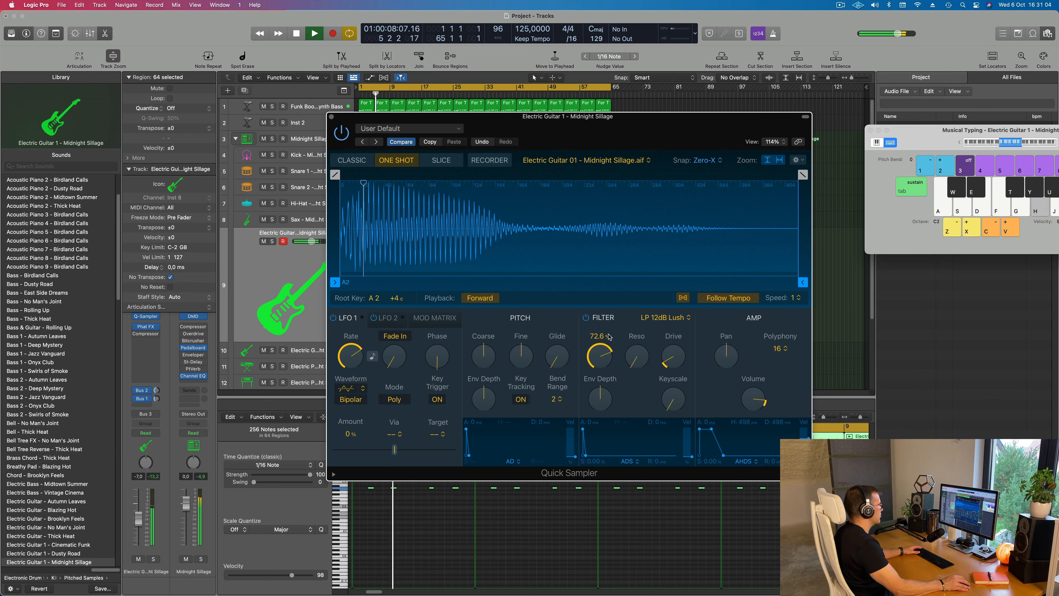
pyautogui.moveTo(610, 326); pyautogui.dragTo(610, 345)
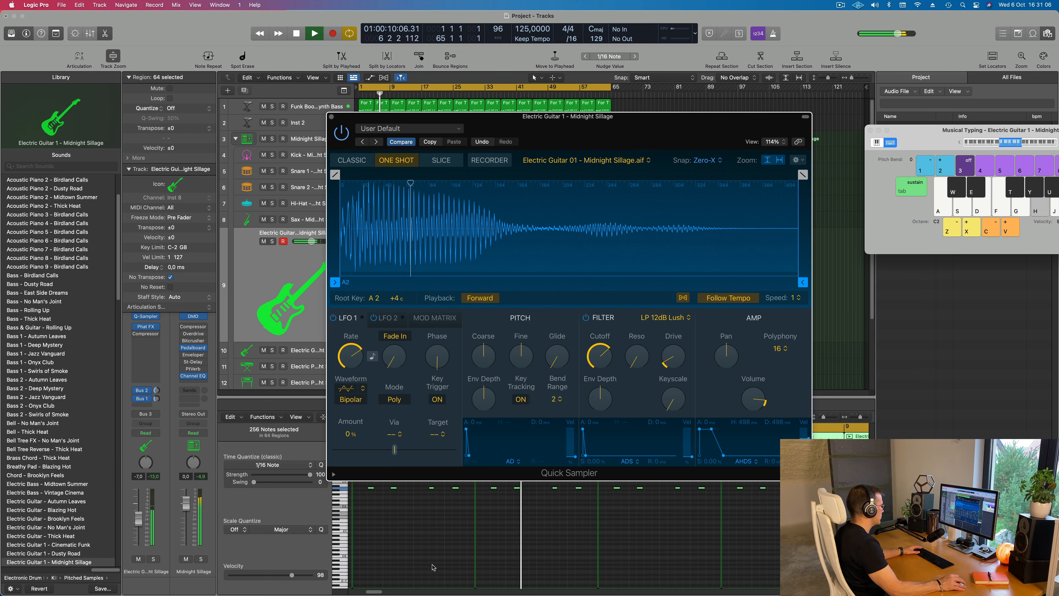
# Replay Electric Guitar 1 from the start, lower its volume to -10.0 dB and close its Quick Sampler window
pyautogui.click(421, 557)
pyautogui.press('super+a')
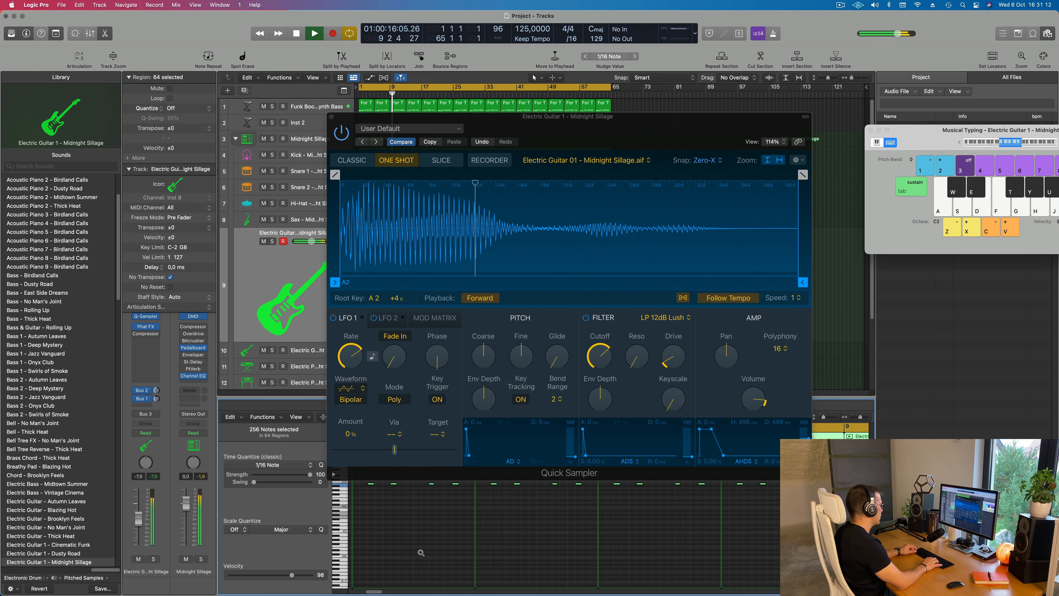
pyautogui.press('Return')
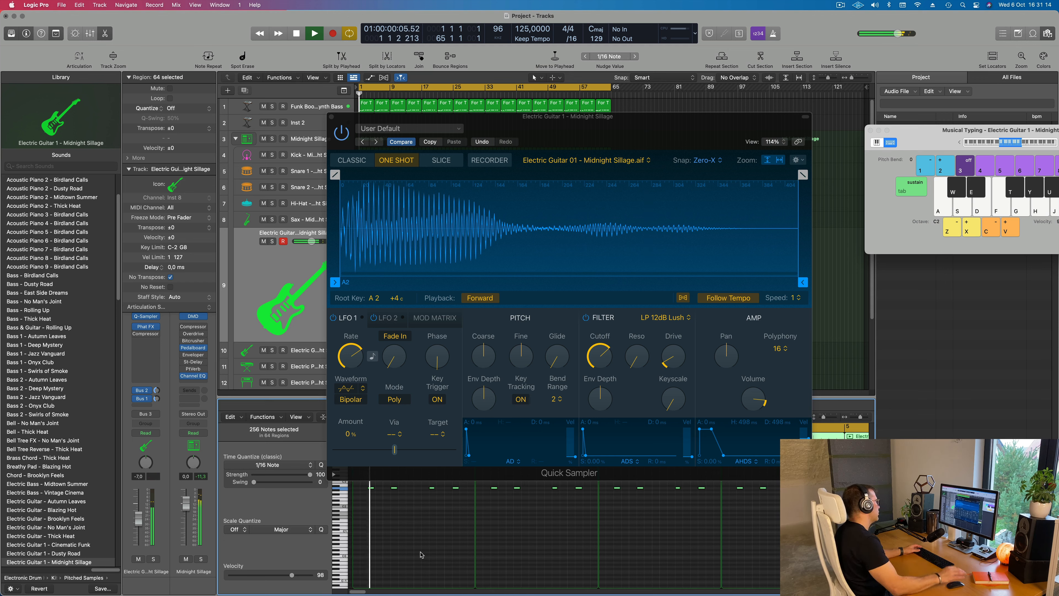
pyautogui.moveTo(658, 120); pyautogui.dragTo(807, 134)
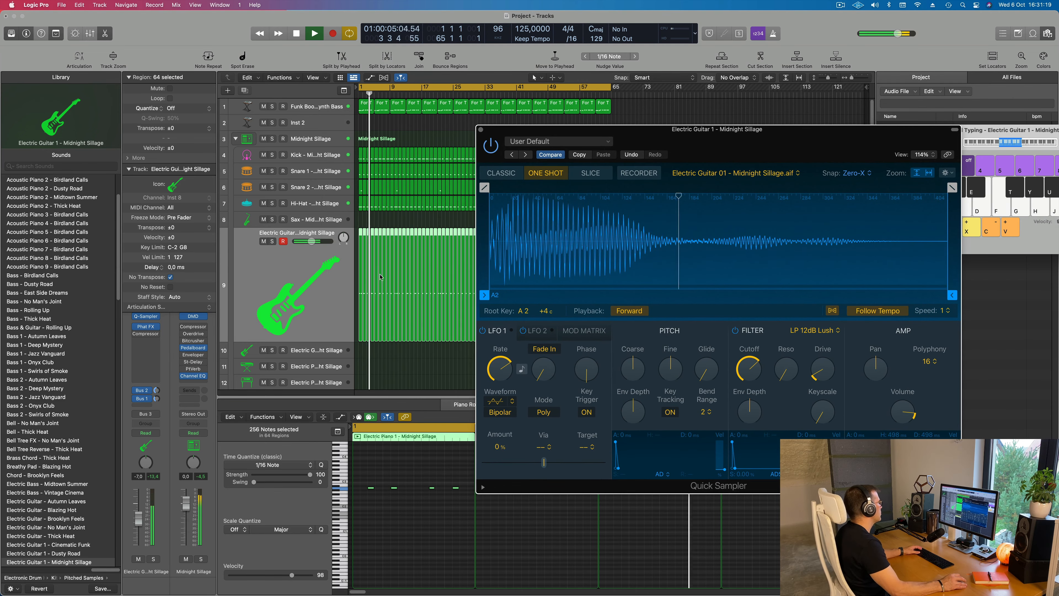
pyautogui.click(271, 275)
pyautogui.press('Return')
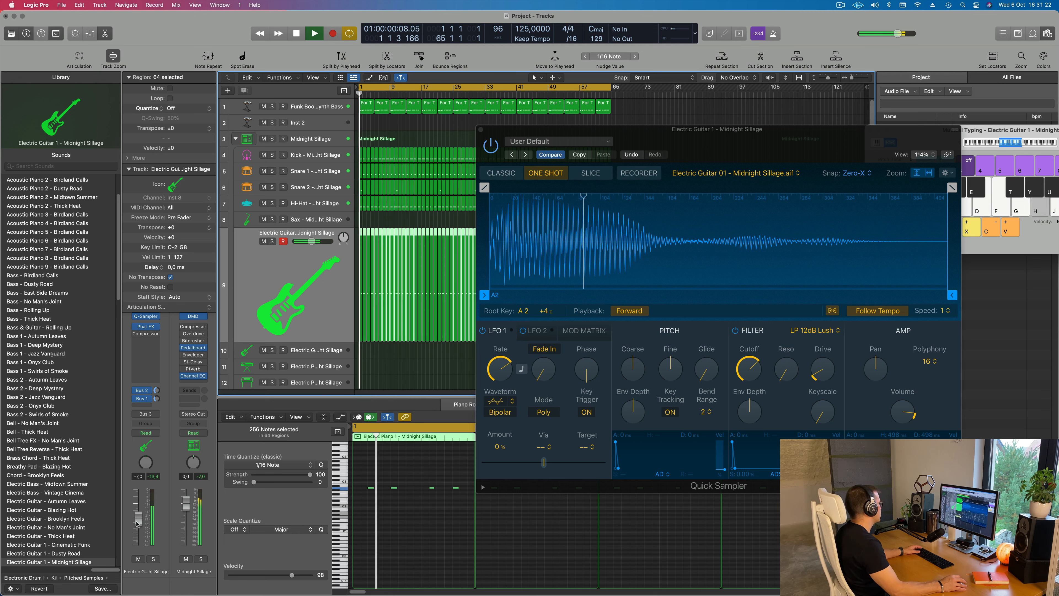
pyautogui.moveTo(139, 519); pyautogui.dragTo(139, 522)
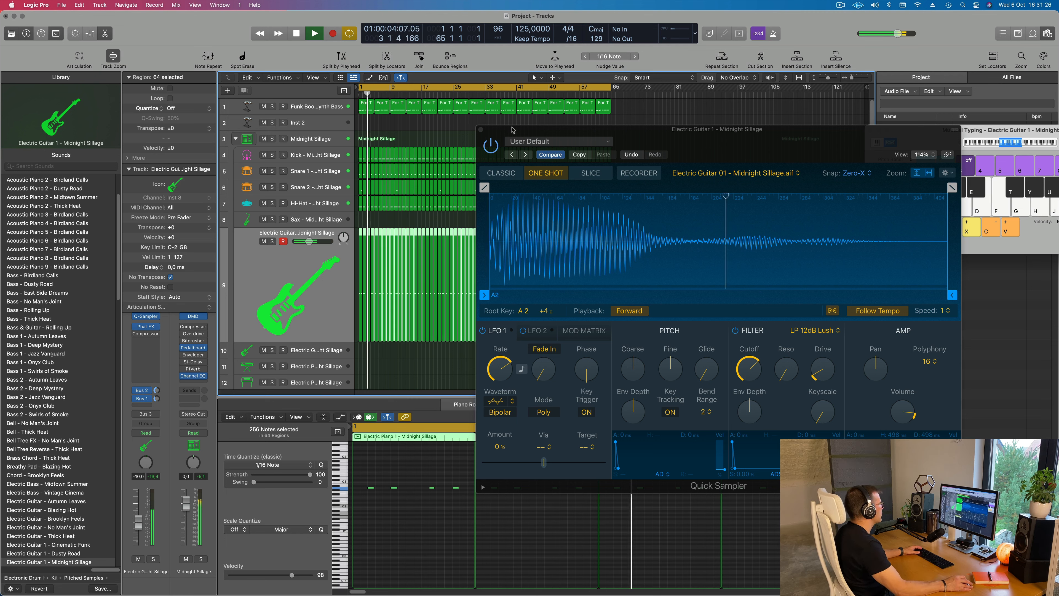
pyautogui.click(480, 130)
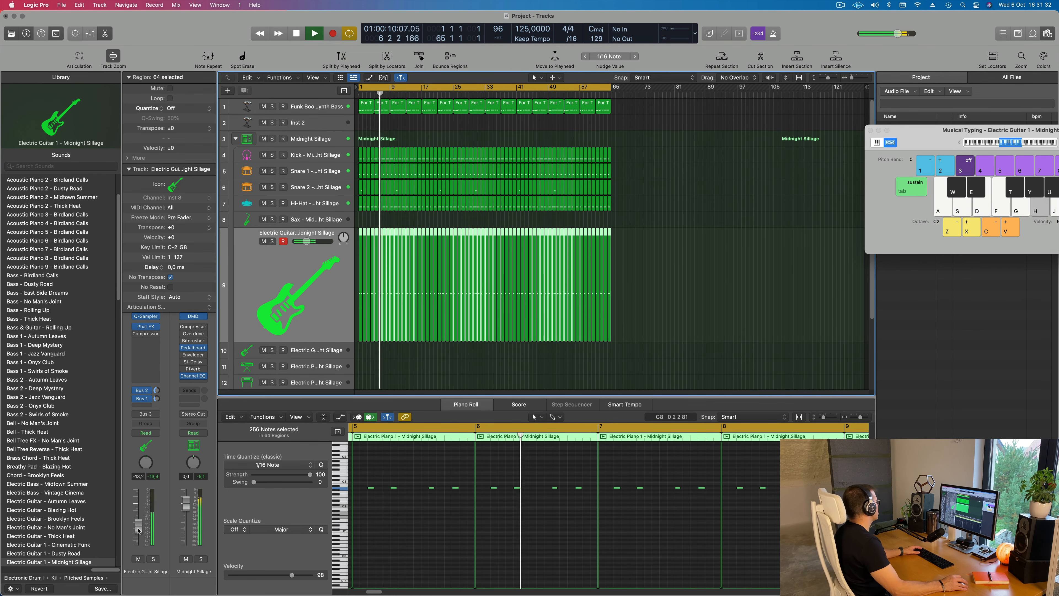
# Audition the Electric Guitar 1 patches from Cinematic Funk through Vintage Cinema on the selected guitar track during playback
pyautogui.scroll(-4, 57, 434)
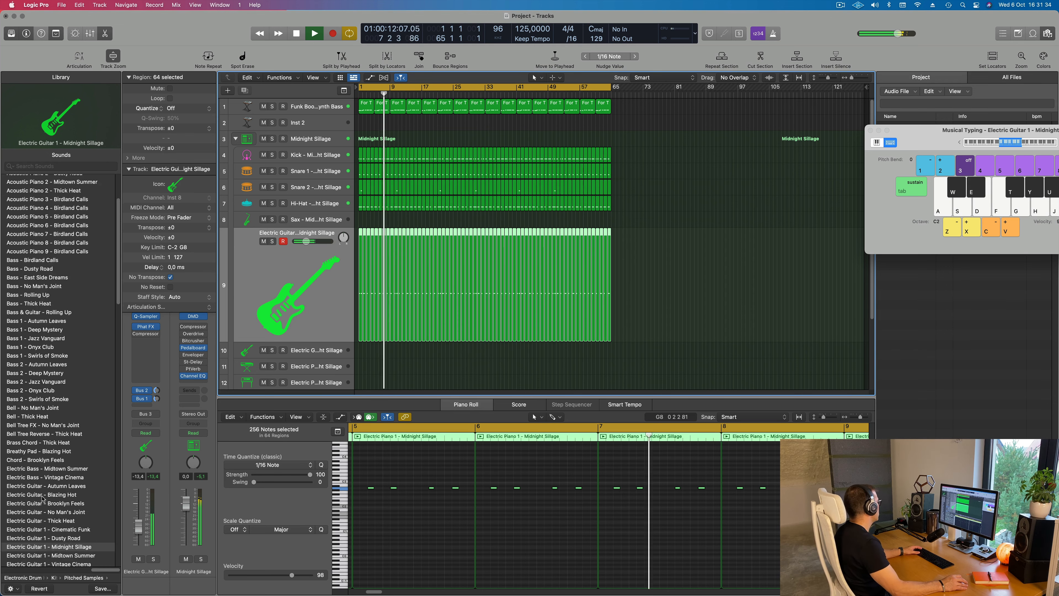
pyautogui.click(61, 474)
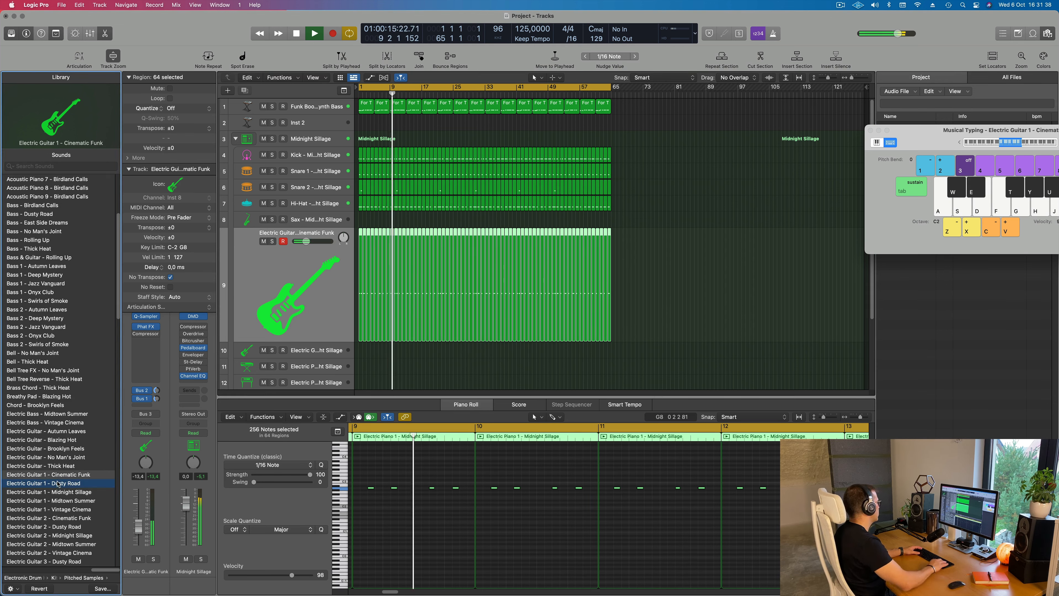
pyautogui.click(59, 484)
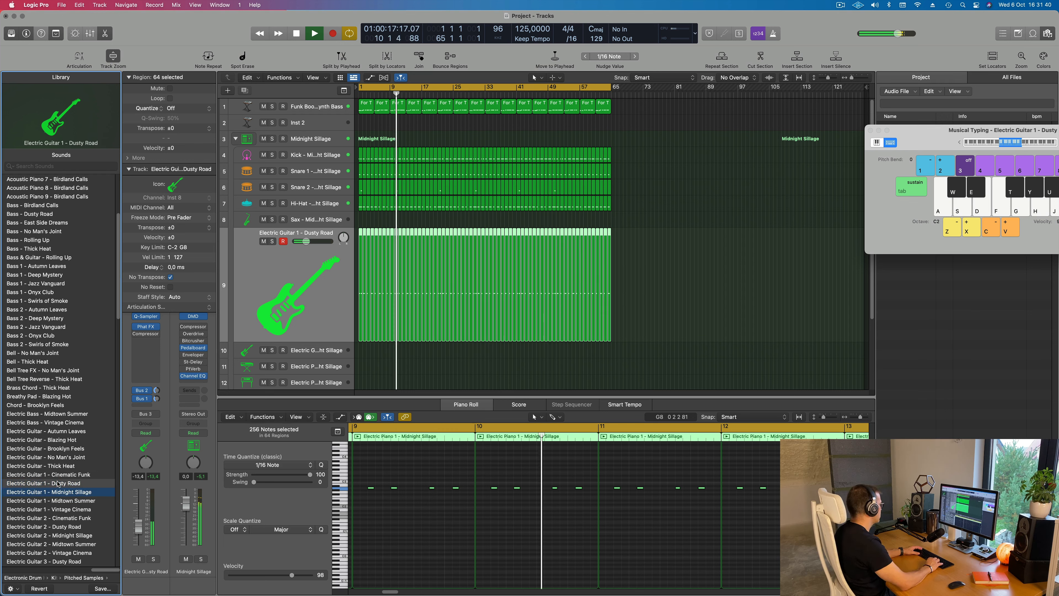
pyautogui.press('Down')
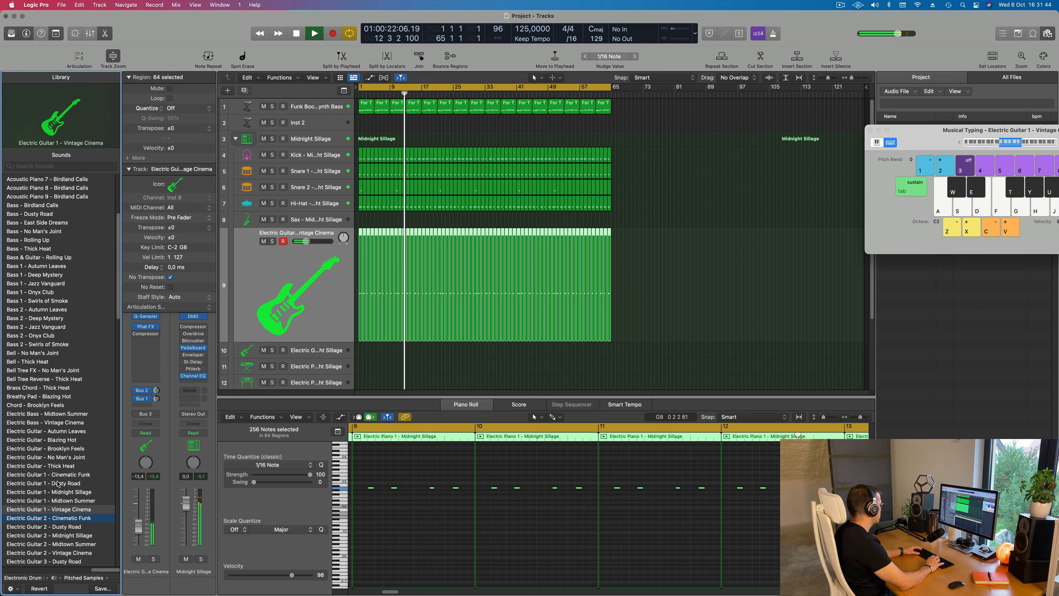
# Try the Electric Guitar 2 patches on the same track, from Cinematic Funk through Vintage Cinema, while the beat plays
pyautogui.press('Down')
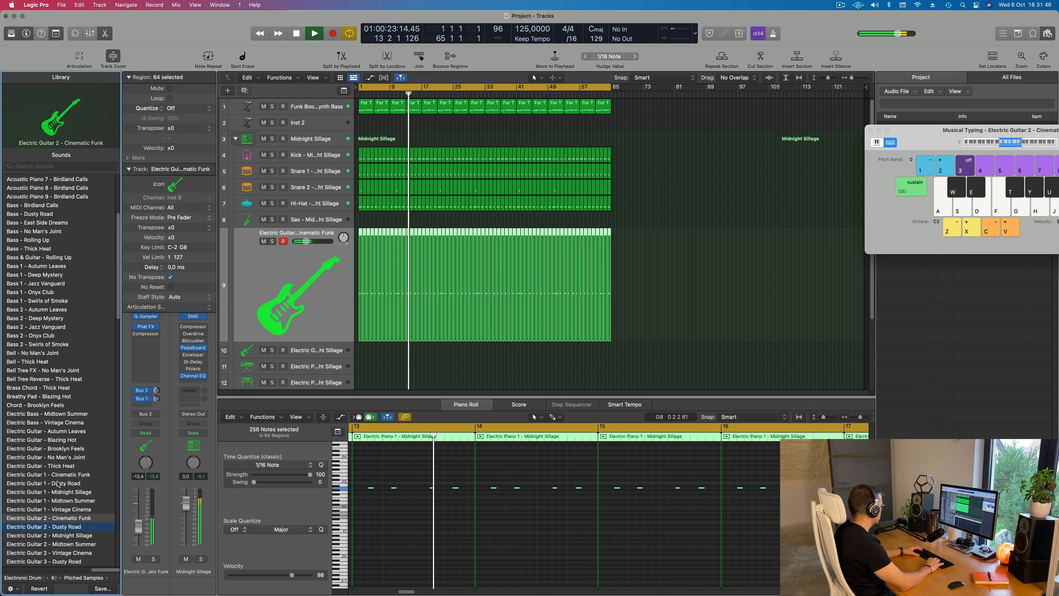
pyautogui.press('Down')
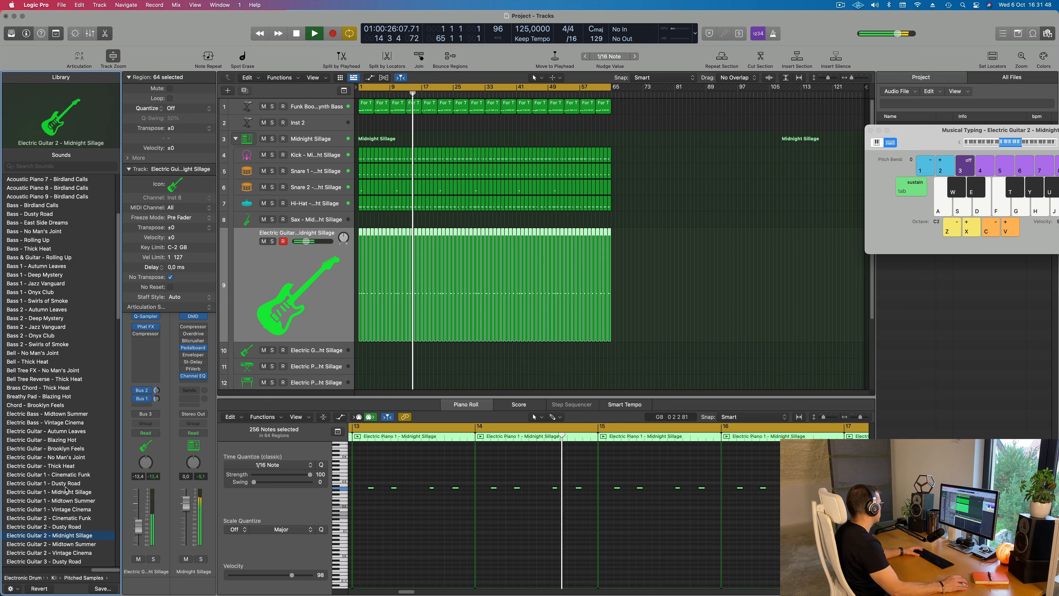
pyautogui.press('Down')
pyautogui.scroll(-4, 65, 490)
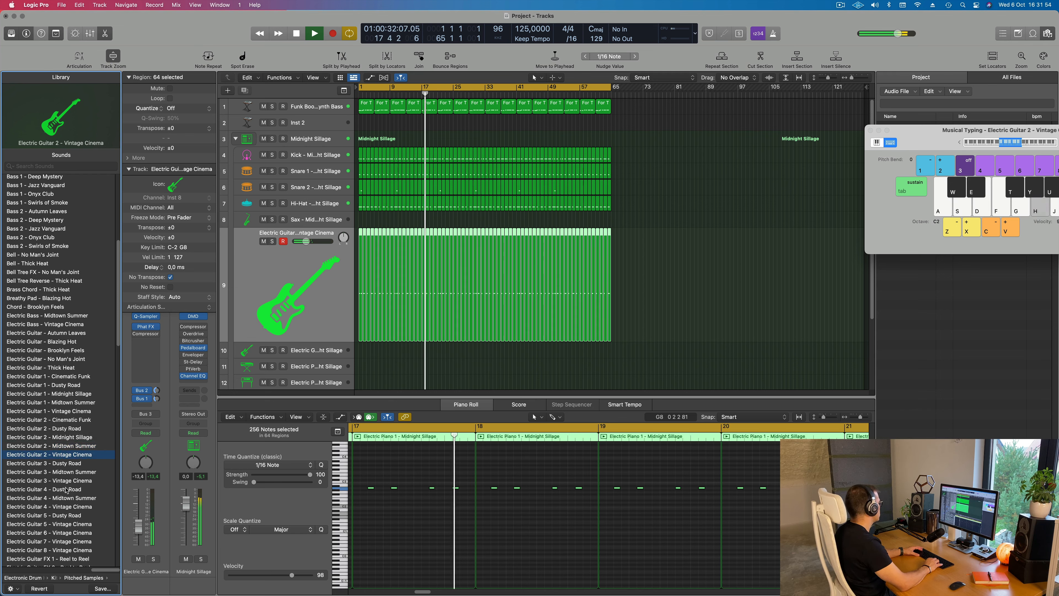
# Step through the Electric Guitar 3 patches Dusty Road and Midtown Summer and load Electric Guitar 3 - Vintage Cinema on the guitar track
pyautogui.press('Down')
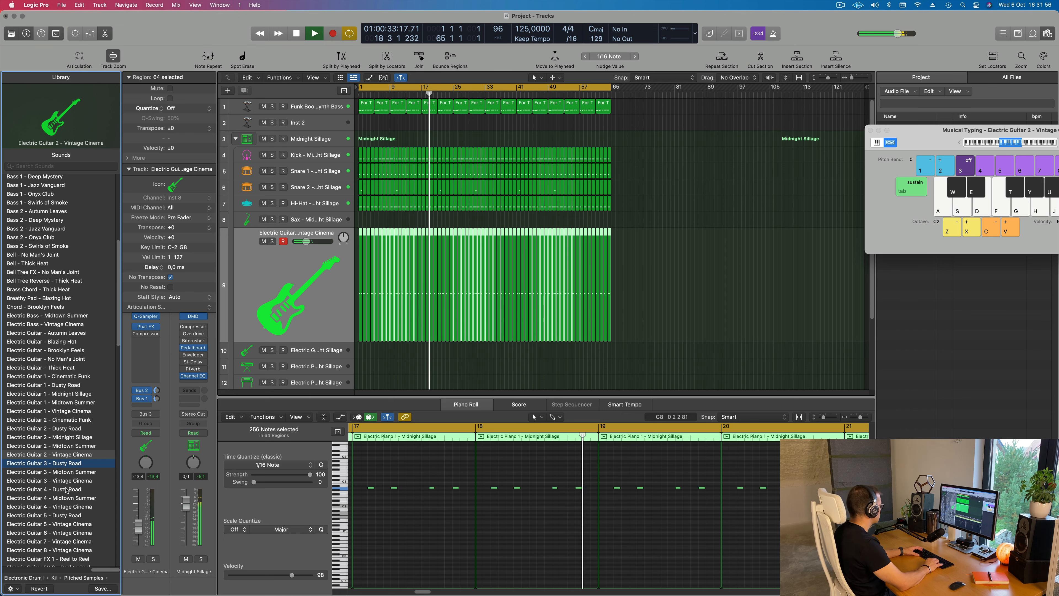
pyautogui.press('Down')
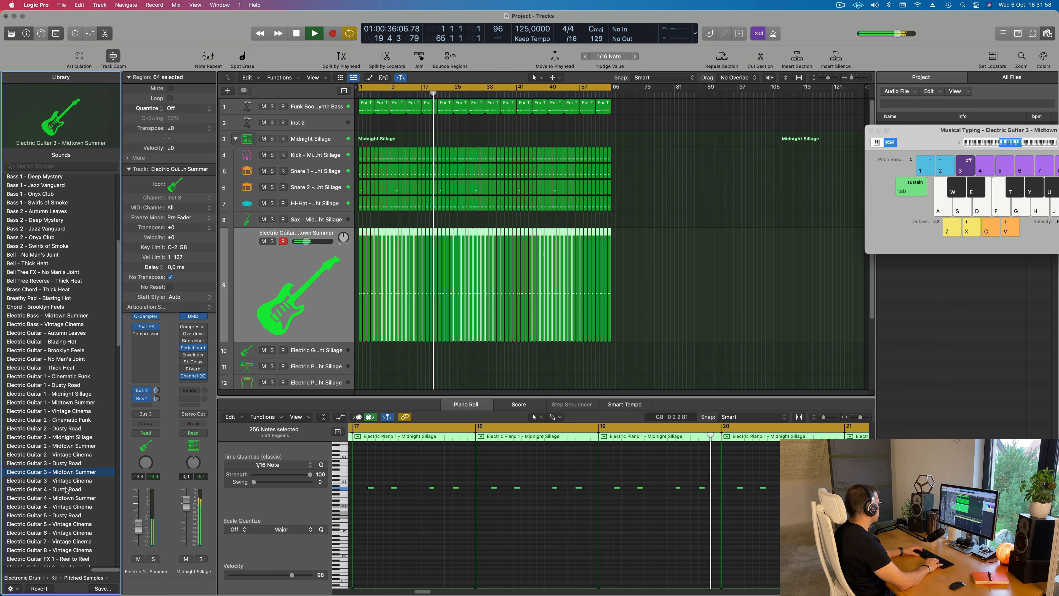
pyautogui.press('Down')
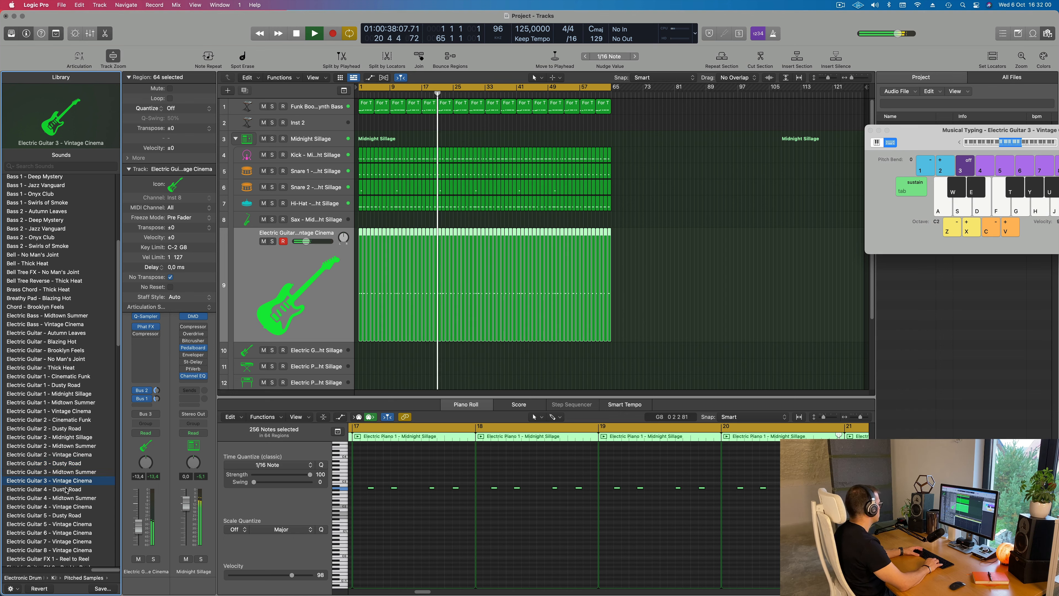
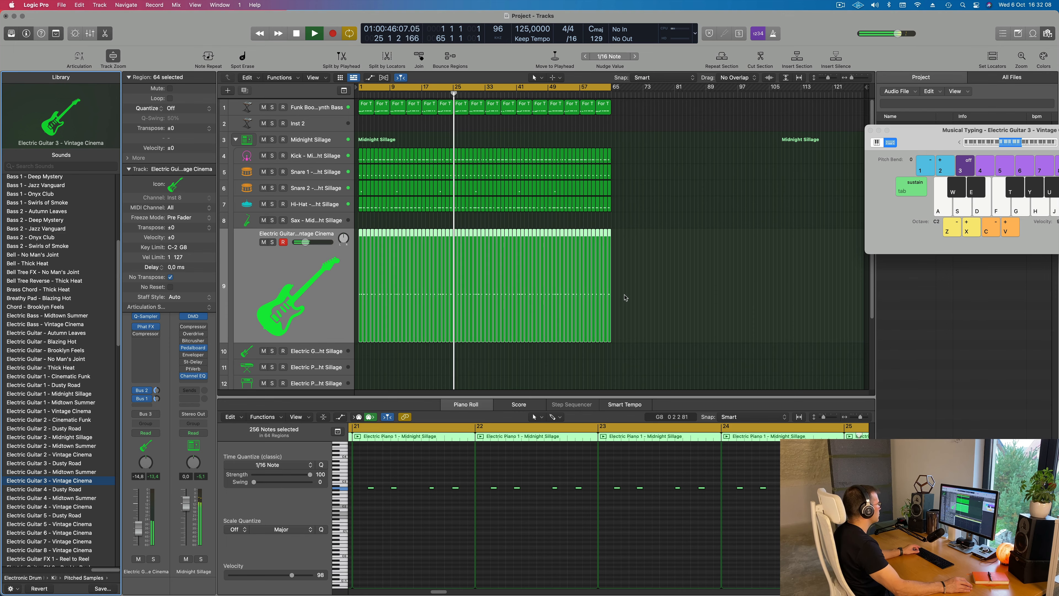
# Turn on the LP 12dB Lush filter in the Electric Guitar 3 - Vintage Cinema sampler and close its window
pyautogui.click(148, 318)
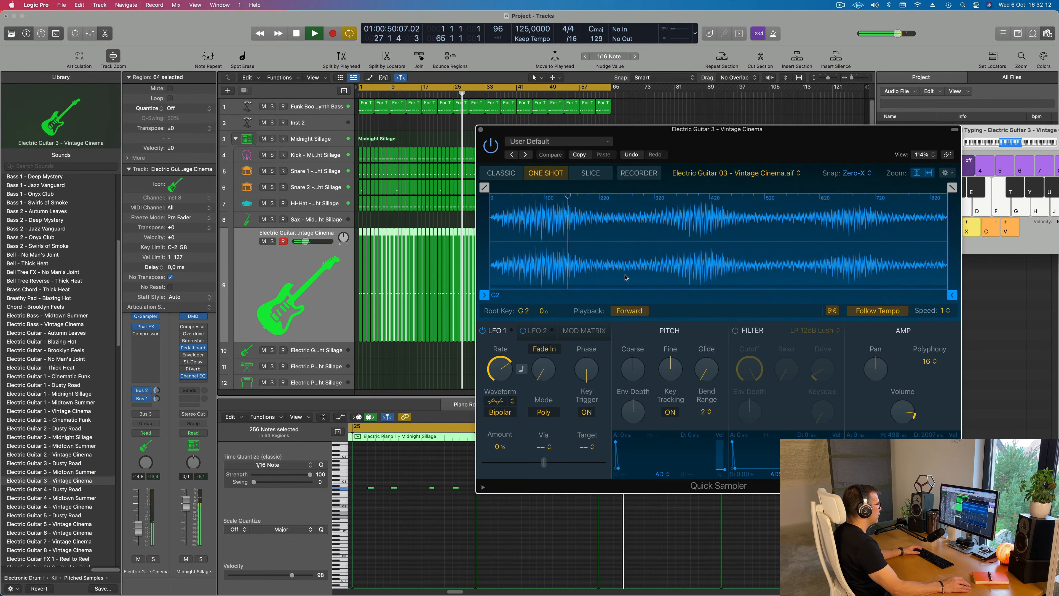
pyautogui.click(735, 330)
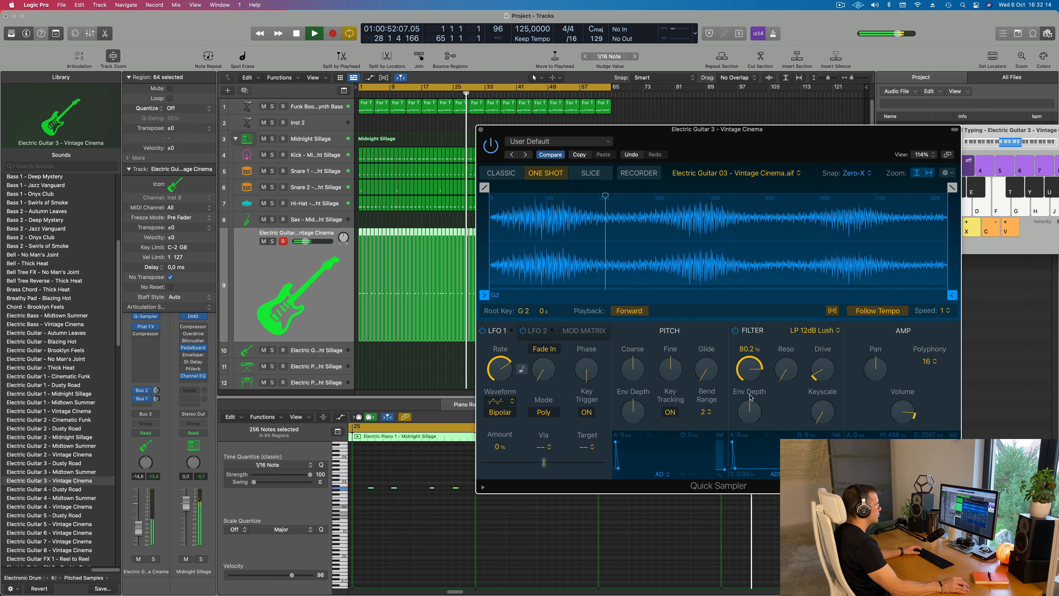
pyautogui.moveTo(751, 412); pyautogui.dragTo(764, 391)
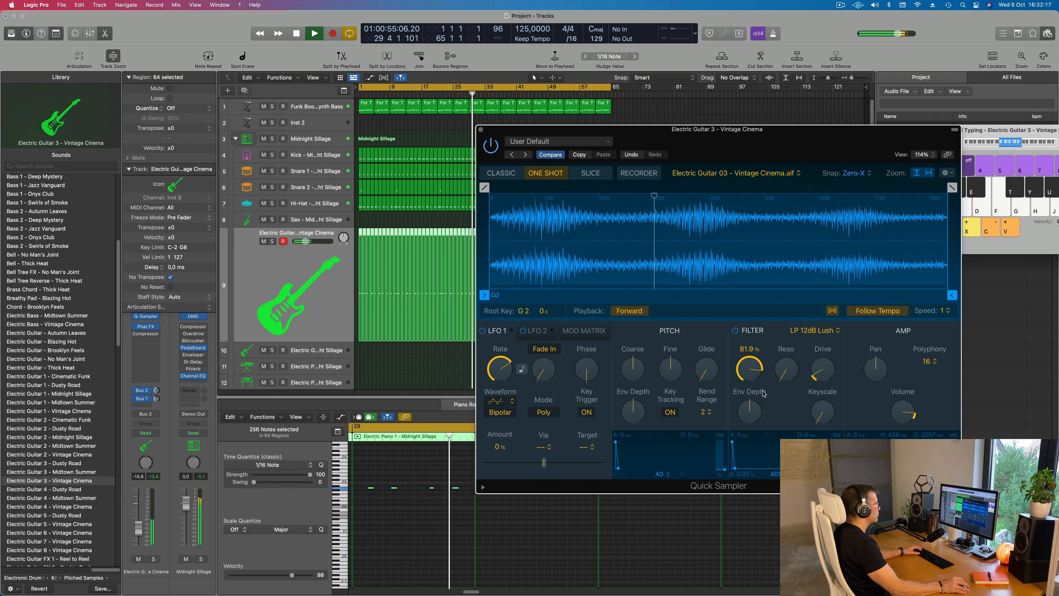
pyautogui.click(481, 129)
# Restart playback, add Alchemy to the Inst 2 track and load 70s Synth Strings from the Strings category
pyautogui.press('Return')
pyautogui.click(251, 123)
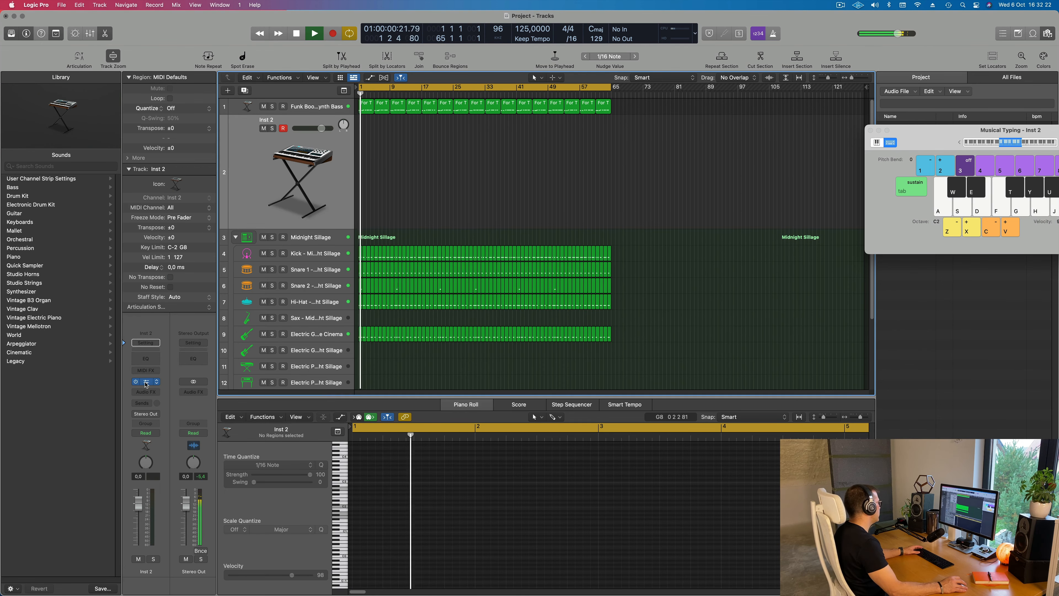
pyautogui.click(147, 382)
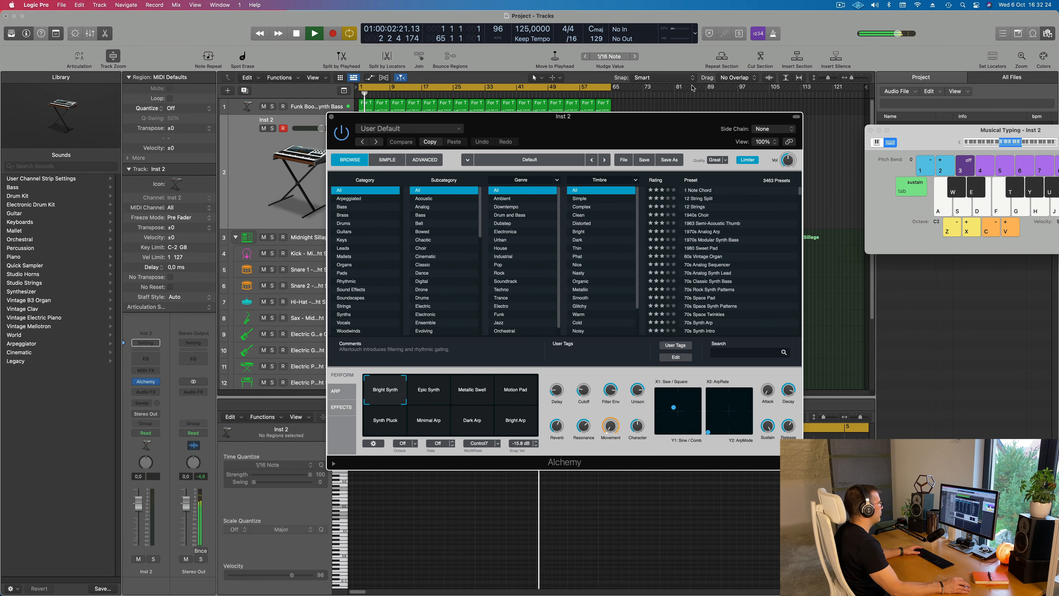
pyautogui.moveTo(668, 126); pyautogui.dragTo(694, 135)
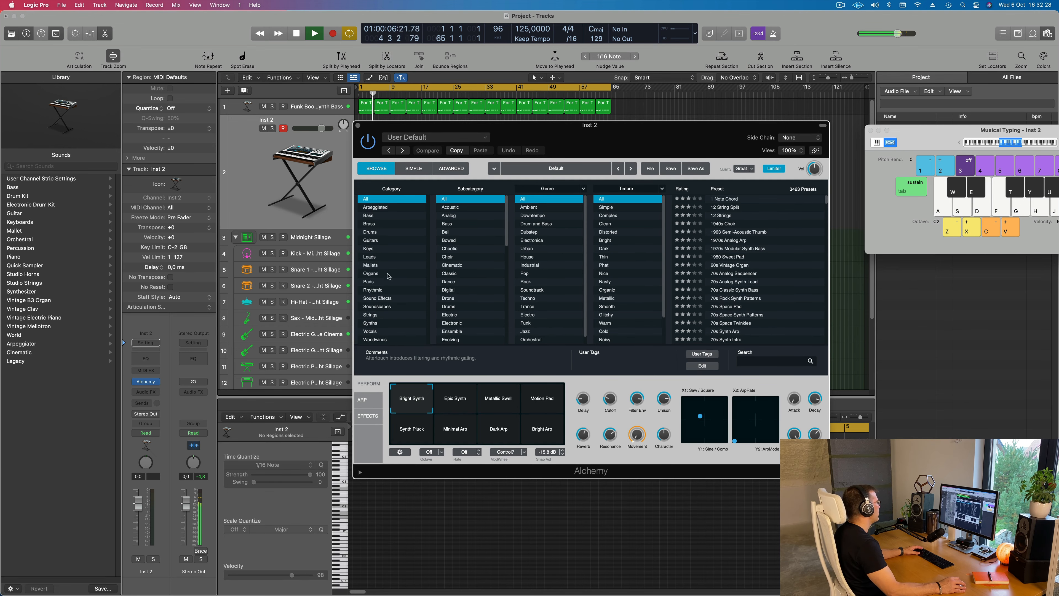
pyautogui.click(393, 315)
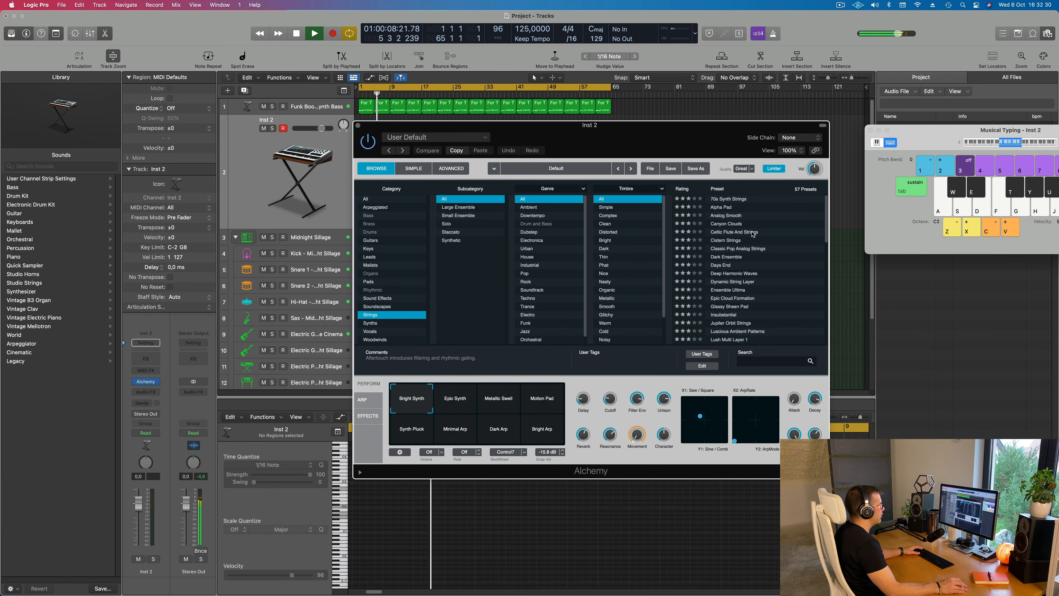
pyautogui.click(733, 200)
# Rearrange the Alchemy and Musical Typing windows and lower the 70s Synth Strings track's volume to about -8 dB
pyautogui.moveTo(652, 133); pyautogui.dragTo(693, 226)
pyautogui.moveTo(965, 125); pyautogui.dragTo(801, 152)
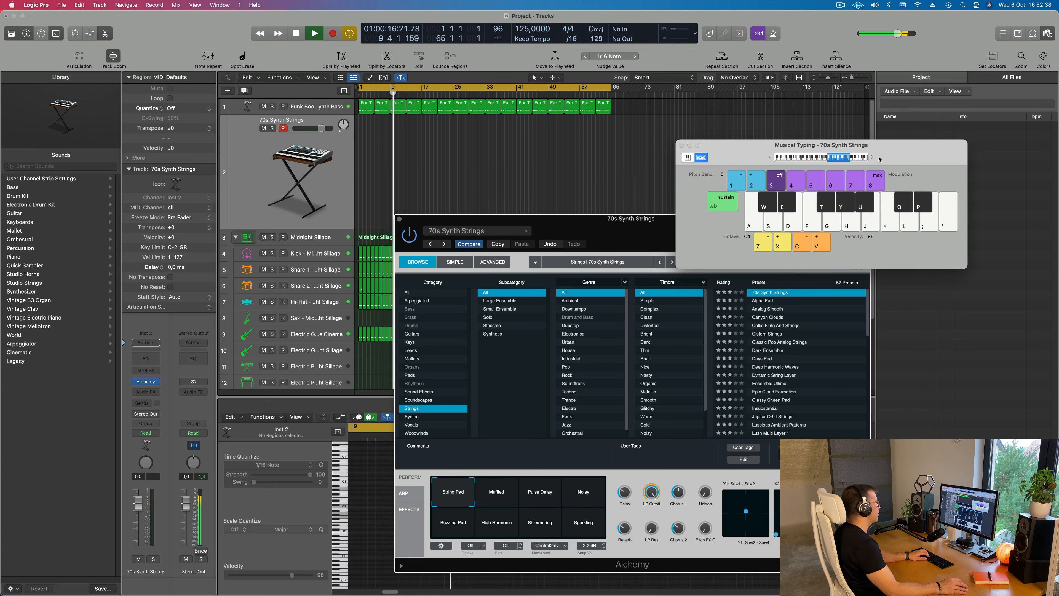
pyautogui.moveTo(891, 156); pyautogui.dragTo(903, 132)
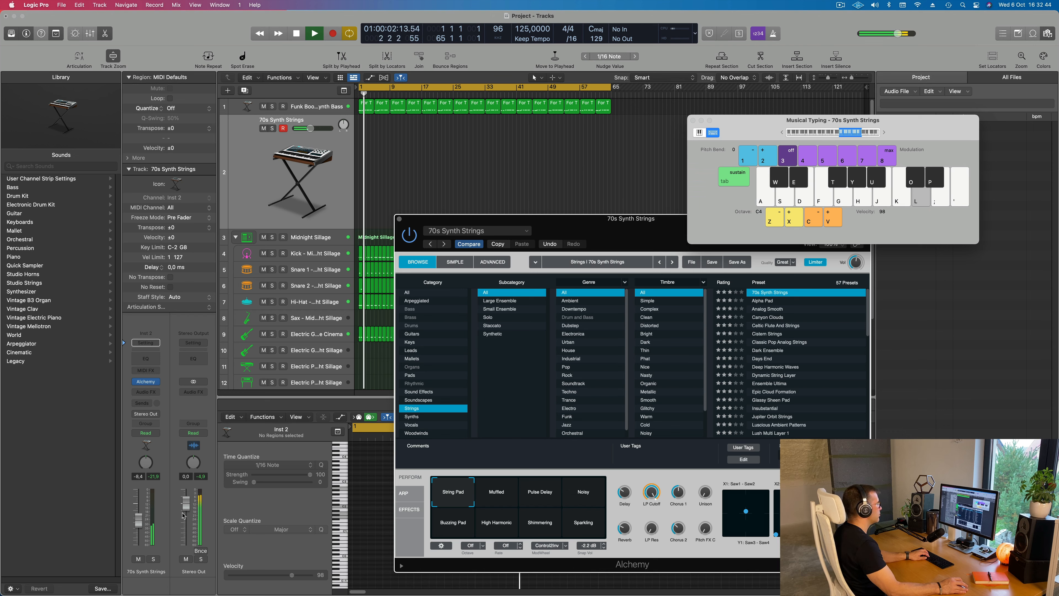
pyautogui.moveTo(184, 516); pyautogui.dragTo(186, 515)
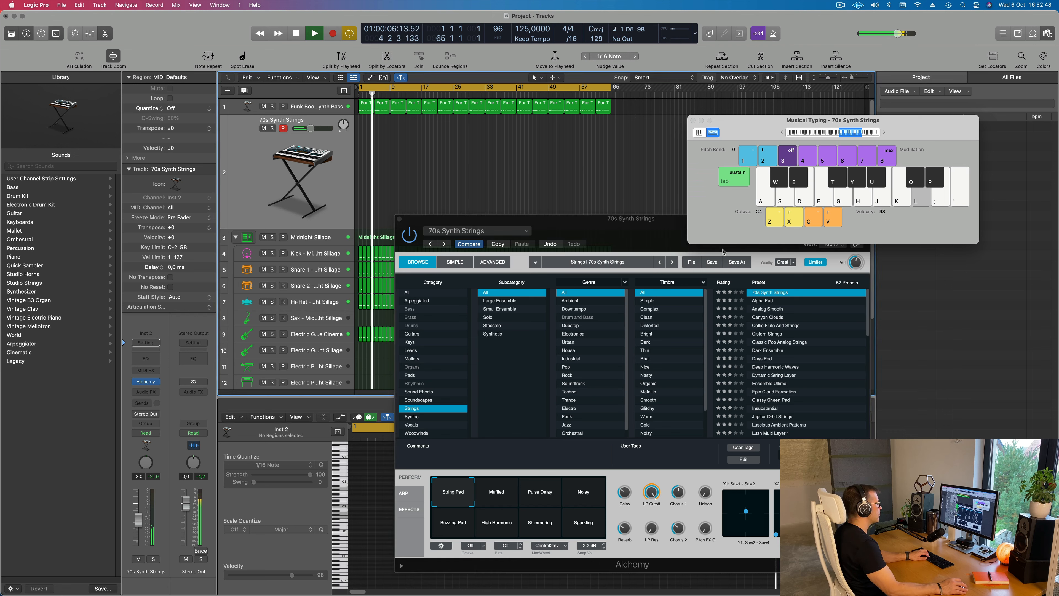
# Audition the string presets Alpha Pad, Analog Smooth, Canyon Clouds and Celtic Flute And Strings, and load Classic Pop Analog Strings
pyautogui.click(763, 301)
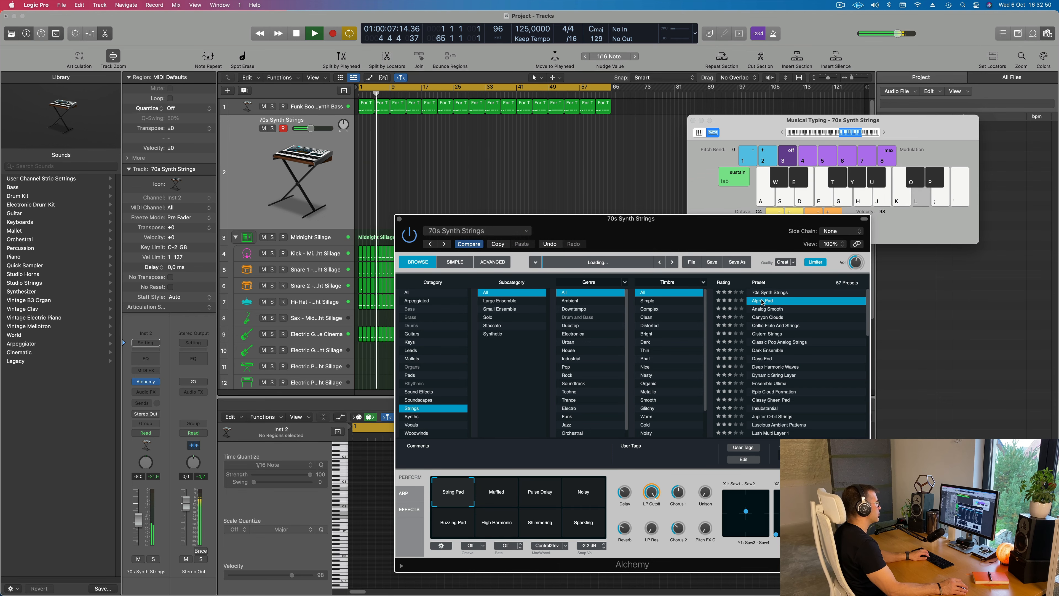
pyautogui.moveTo(724, 230); pyautogui.dragTo(720, 160)
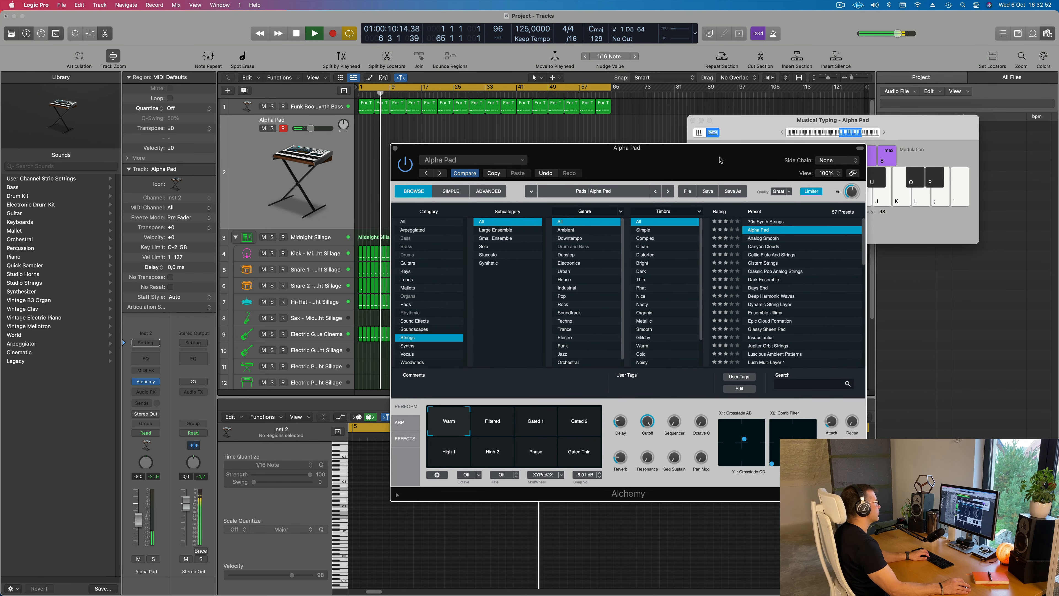
pyautogui.click(768, 238)
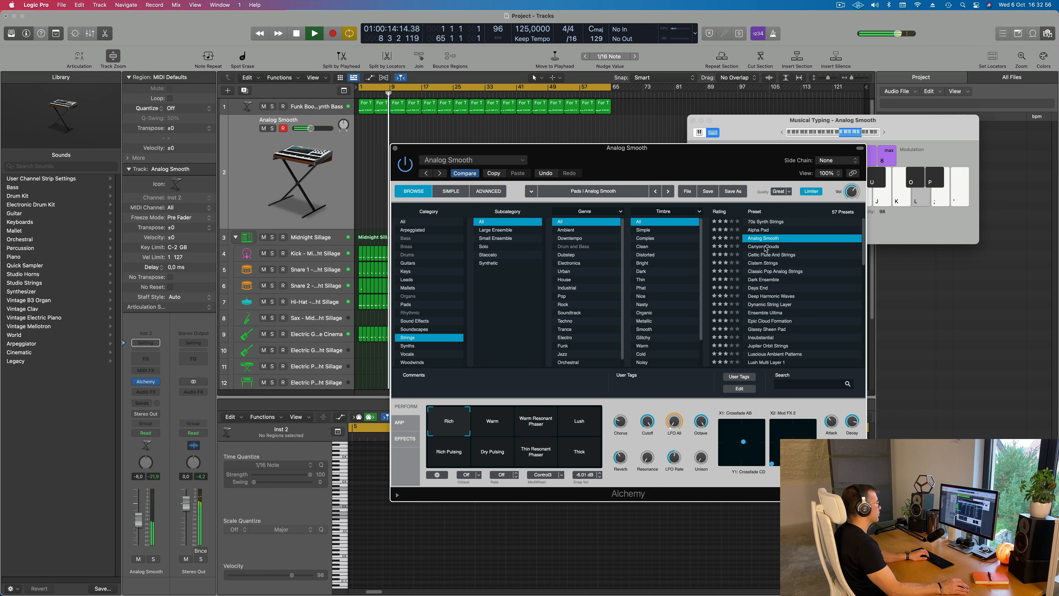
pyautogui.click(769, 248)
pyautogui.press('l')
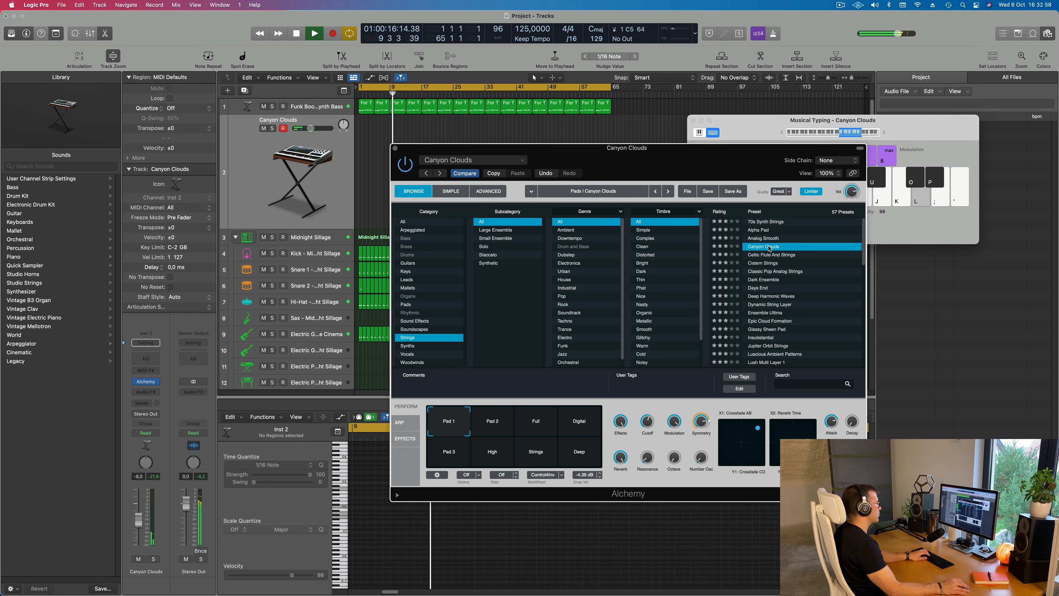
pyautogui.click(769, 256)
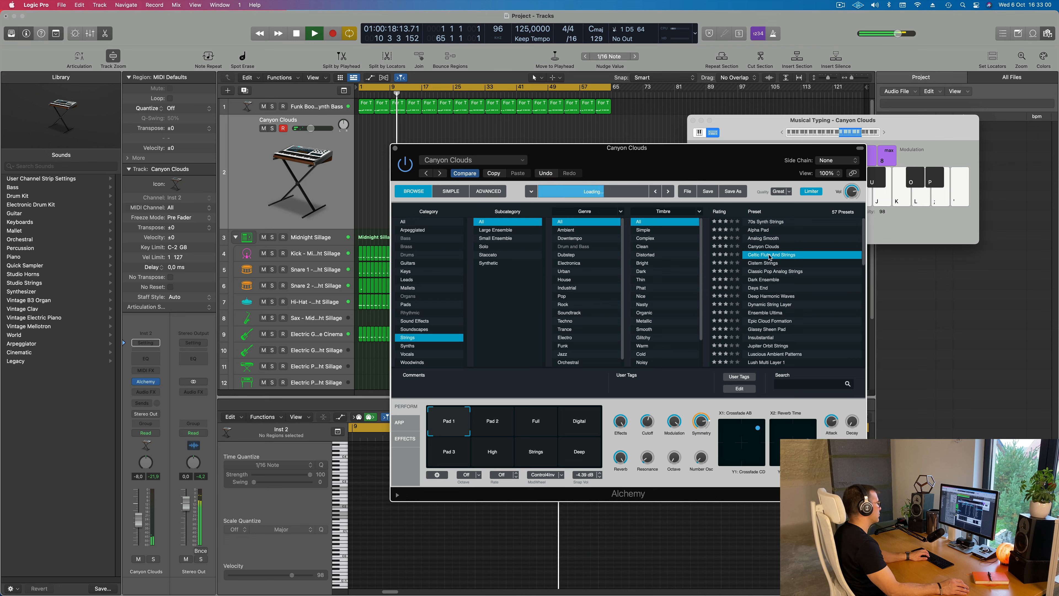
pyautogui.press('l')
pyautogui.scroll(-1, 797, 277)
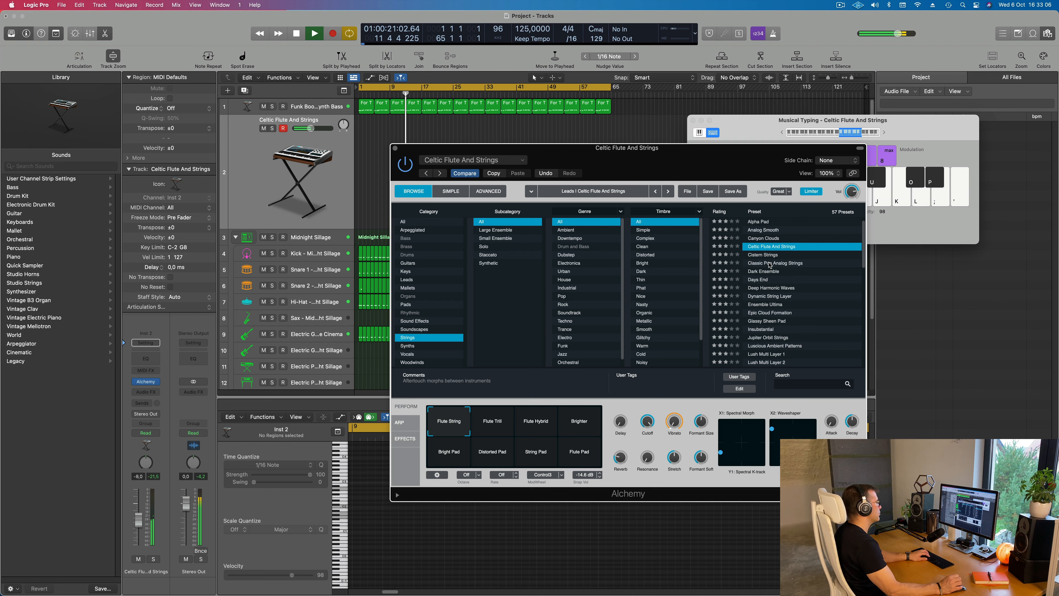
pyautogui.click(769, 263)
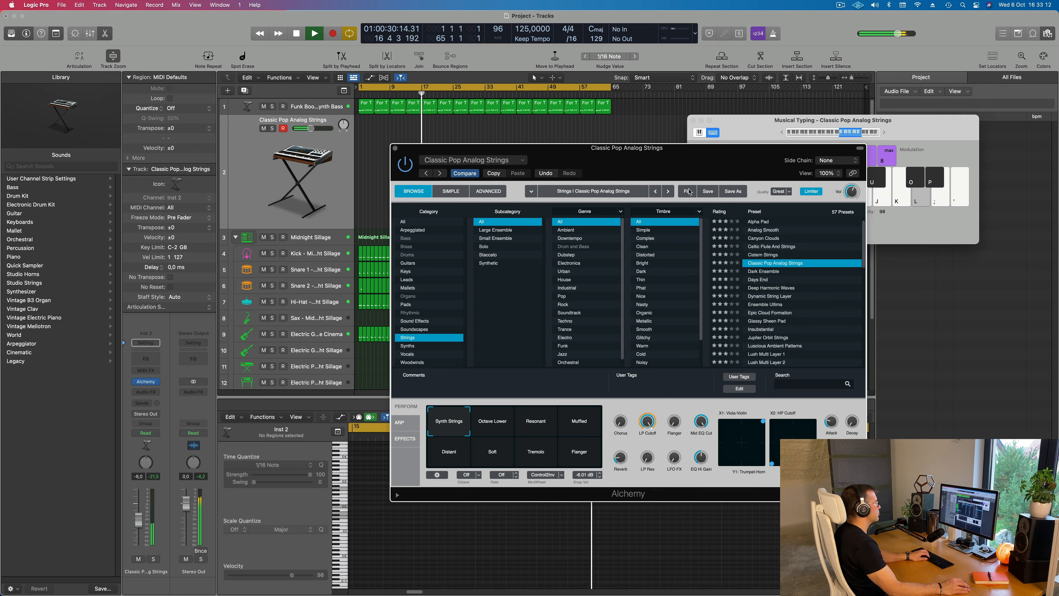
# Set the Classic Pop Analog Strings track's volume to -9.4 dB and reposition the Alchemy window during playback
pyautogui.moveTo(751, 166); pyautogui.dragTo(952, 190)
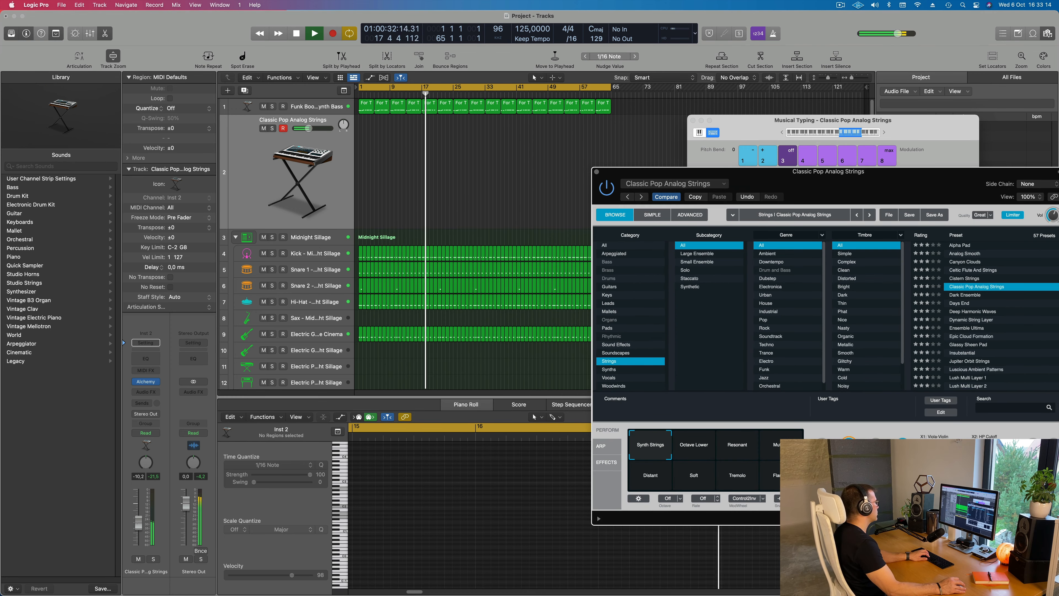
pyautogui.click(321, 140)
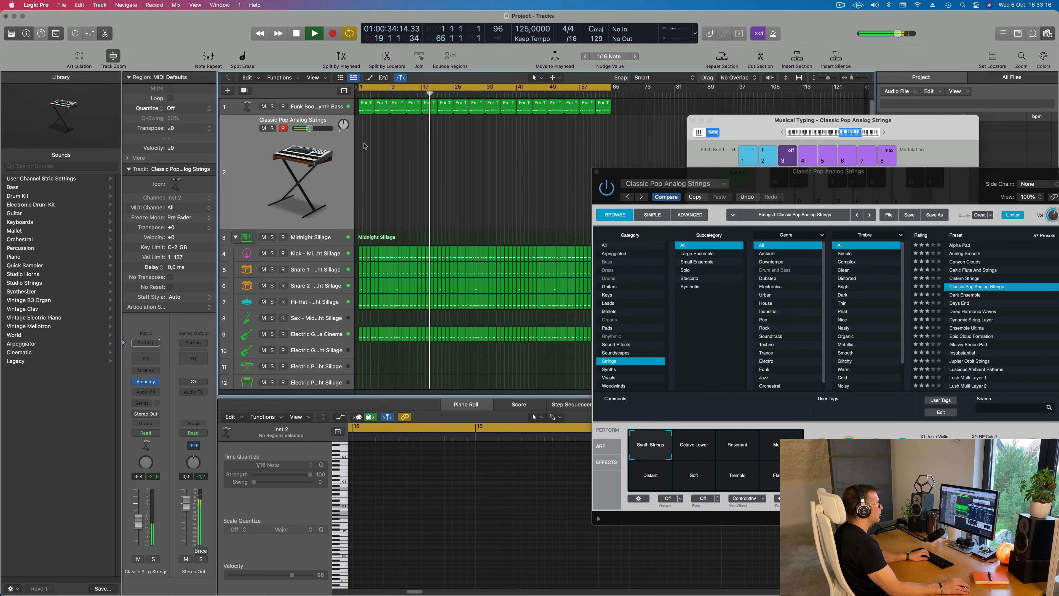
pyautogui.moveTo(746, 181); pyautogui.dragTo(831, 46)
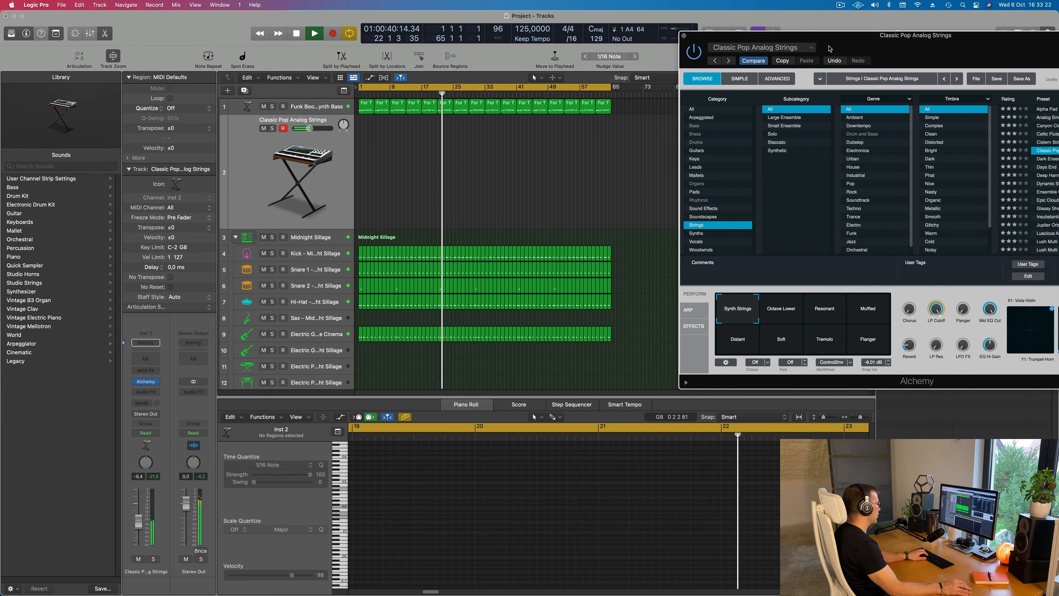
pyautogui.moveTo(829, 50); pyautogui.dragTo(674, 72)
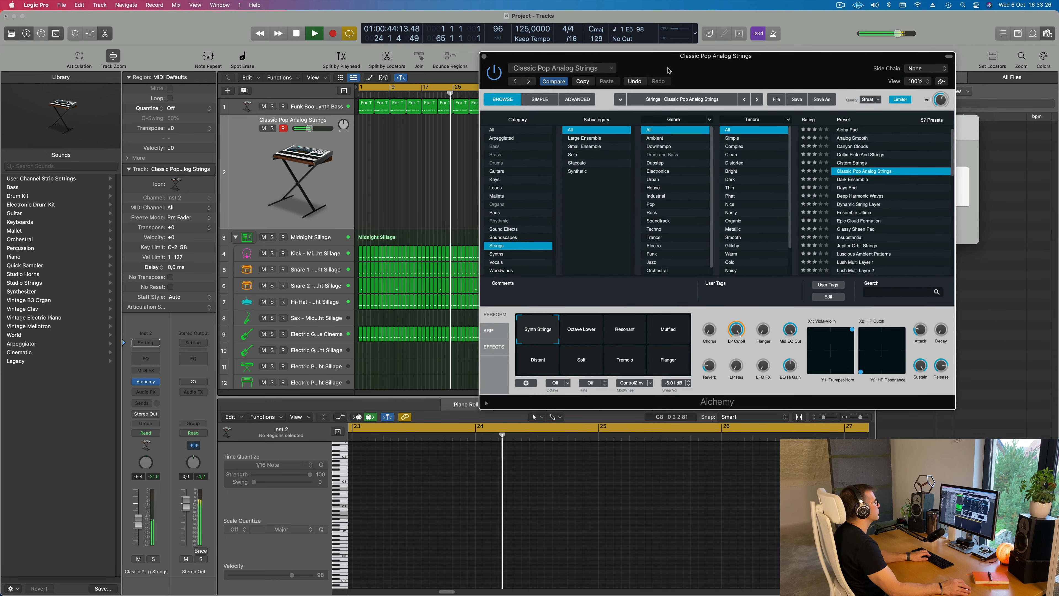
pyautogui.moveTo(669, 71); pyautogui.dragTo(646, 161)
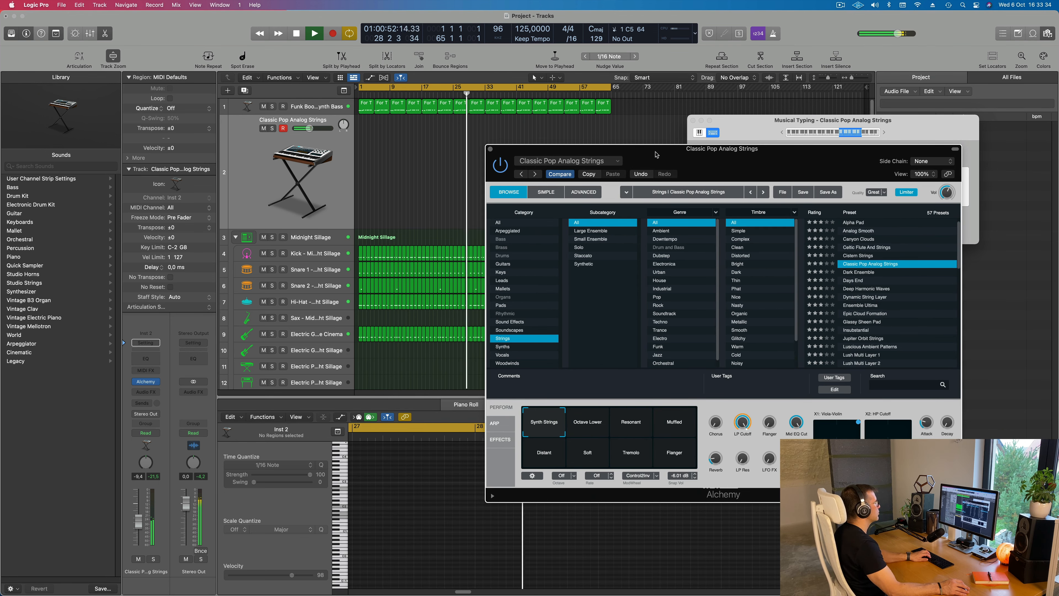
# Try the strings in Musical Typing at octave C5, return to octave C4 and rearrange both floating windows
pyautogui.moveTo(880, 133); pyautogui.dragTo(863, 127)
pyautogui.press('g')
pyautogui.click(866, 126)
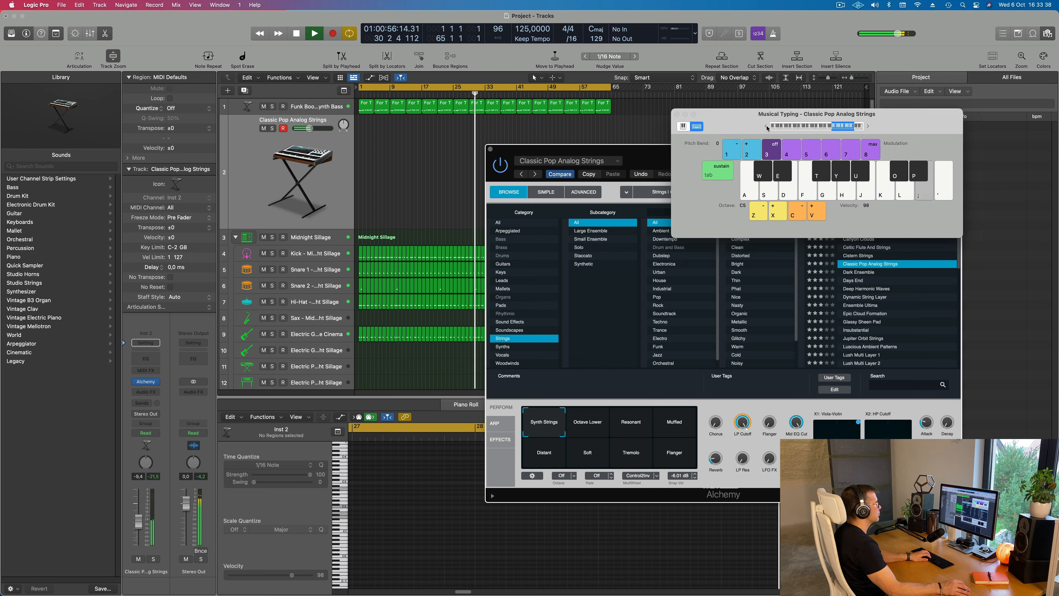
pyautogui.moveTo(767, 128); pyautogui.dragTo(821, 100)
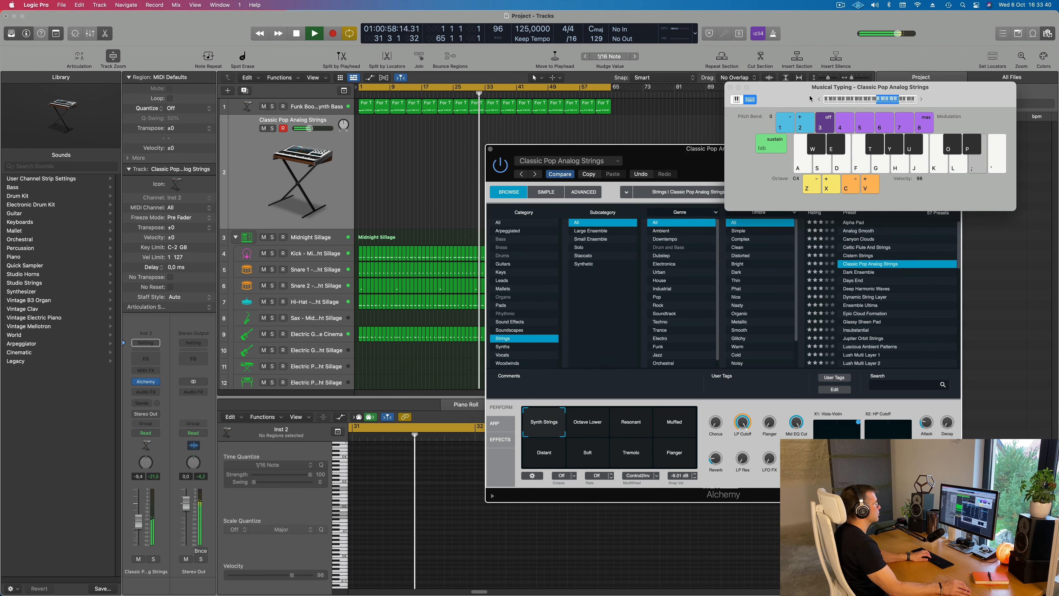
pyautogui.moveTo(678, 161); pyautogui.dragTo(745, 140)
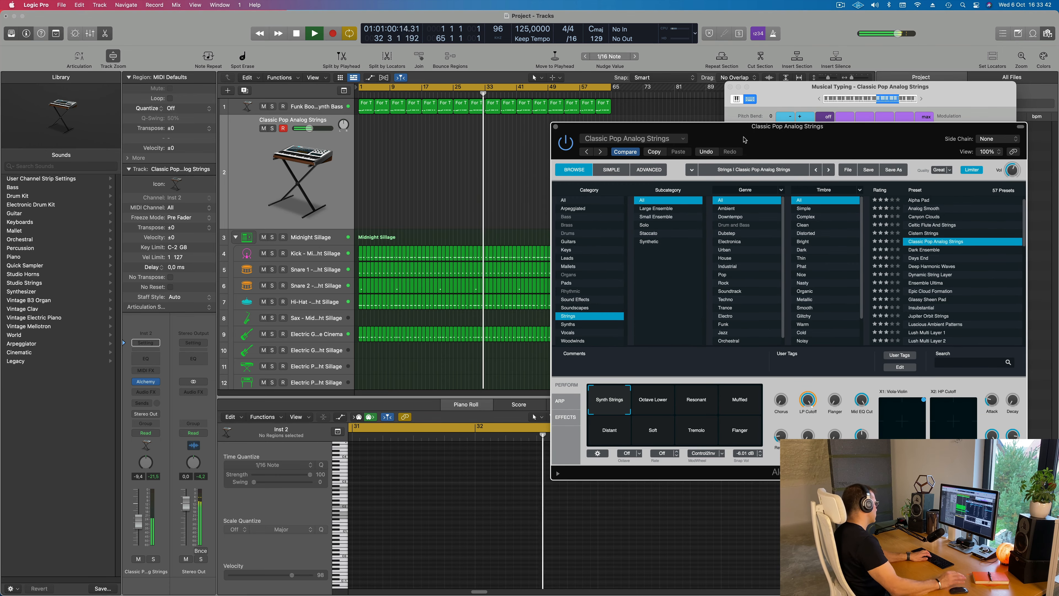
pyautogui.press('r')
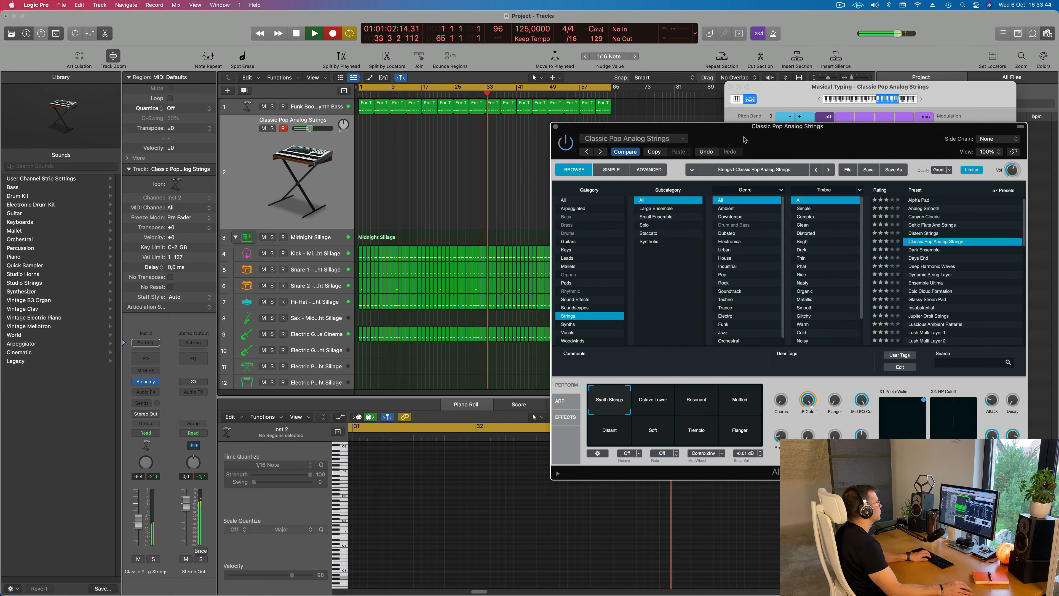
pyautogui.press('space')
pyautogui.press('space')
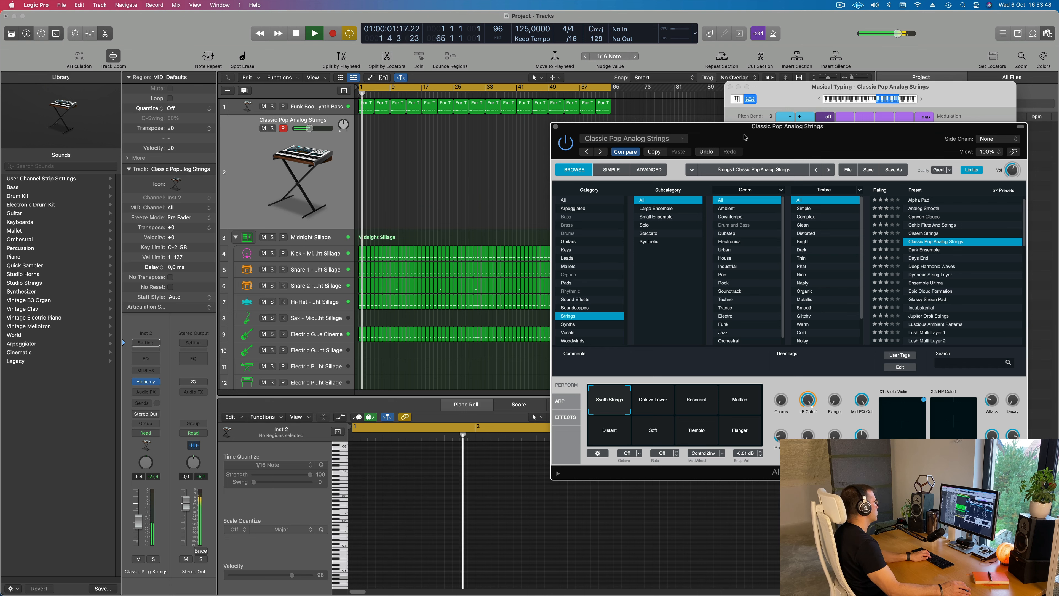
# Record a sustained two-note line on the Classic Pop Analog Strings track starting at bar 1
pyautogui.press('space')
pyautogui.press('r')
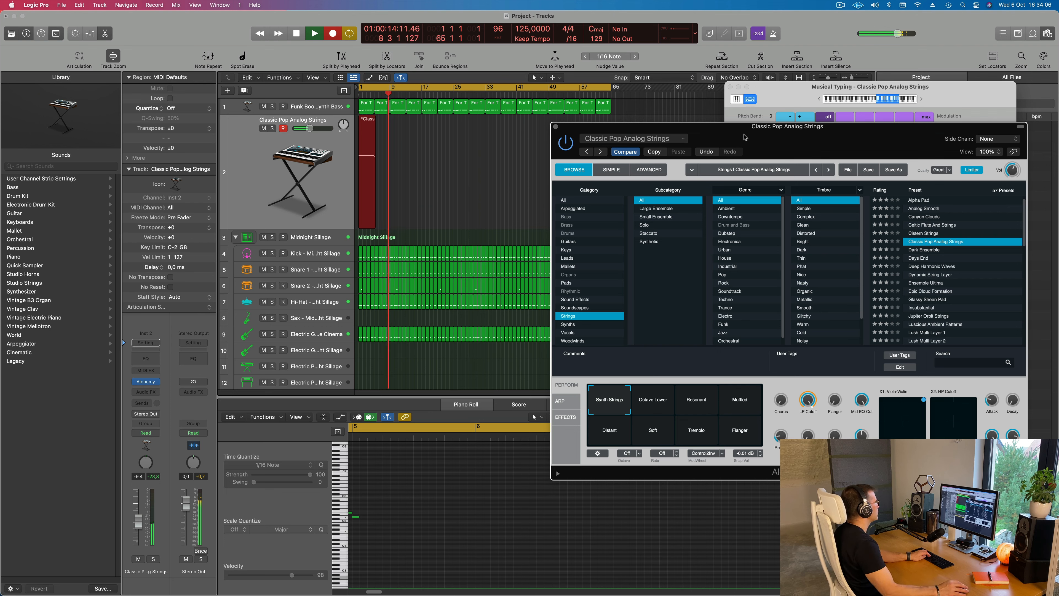
pyautogui.press('space')
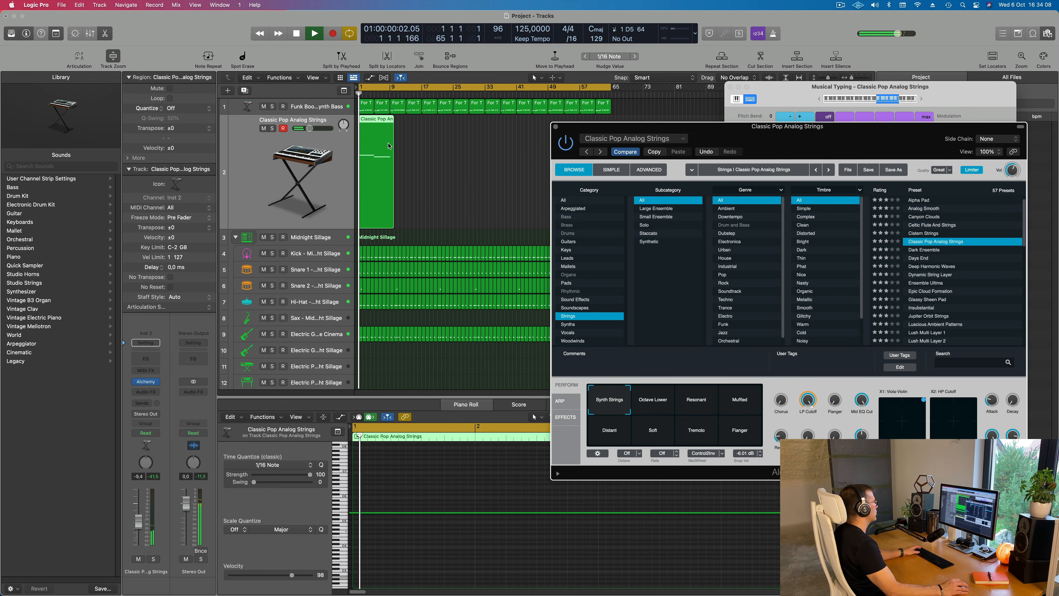
# Trim the two recorded string notes during playback so that they meet at bar 5 without a gap
pyautogui.press('super+a')
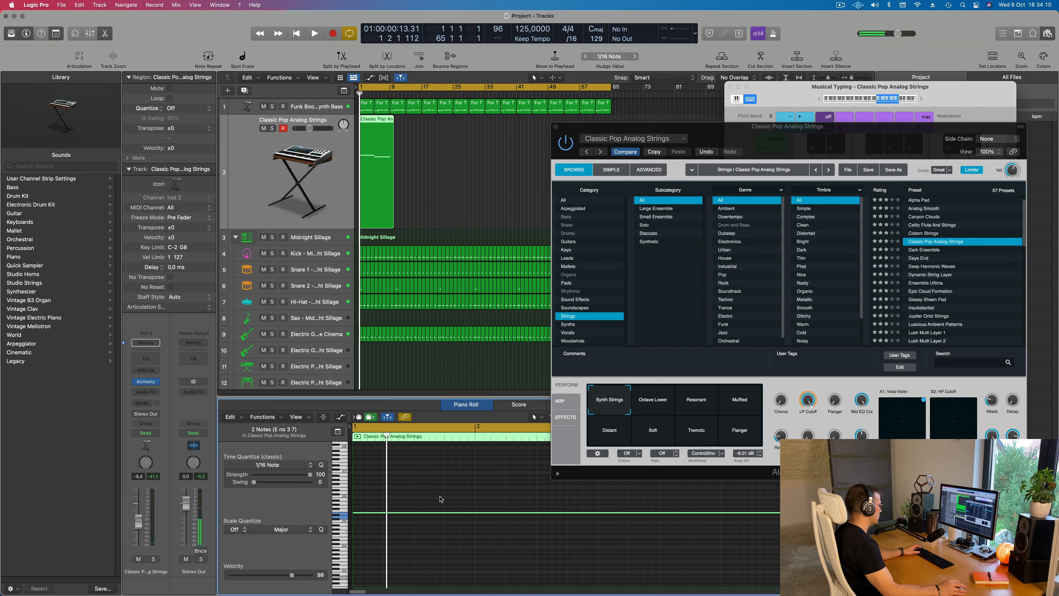
pyautogui.press('space')
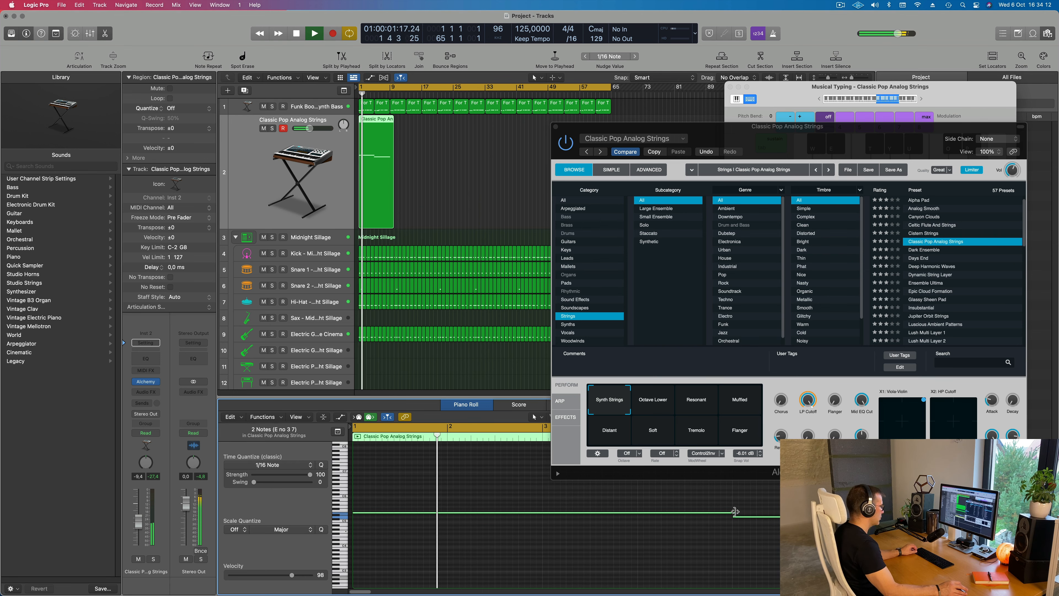
pyautogui.moveTo(735, 511); pyautogui.dragTo(732, 512)
pyautogui.press('Return')
pyautogui.hscroll(-4, 715, 526)
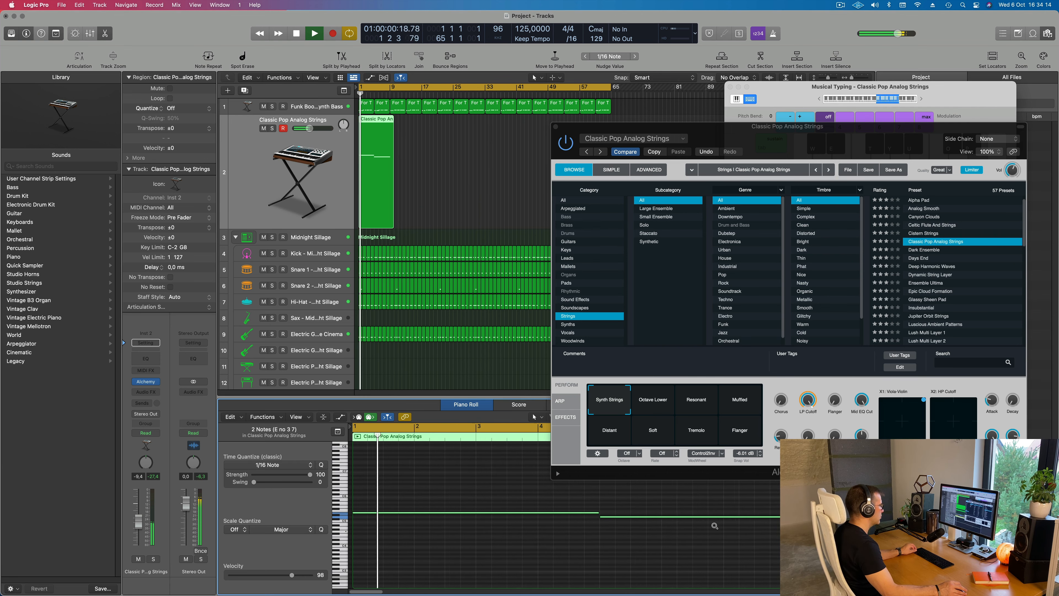
pyautogui.hscroll(-2, 715, 526)
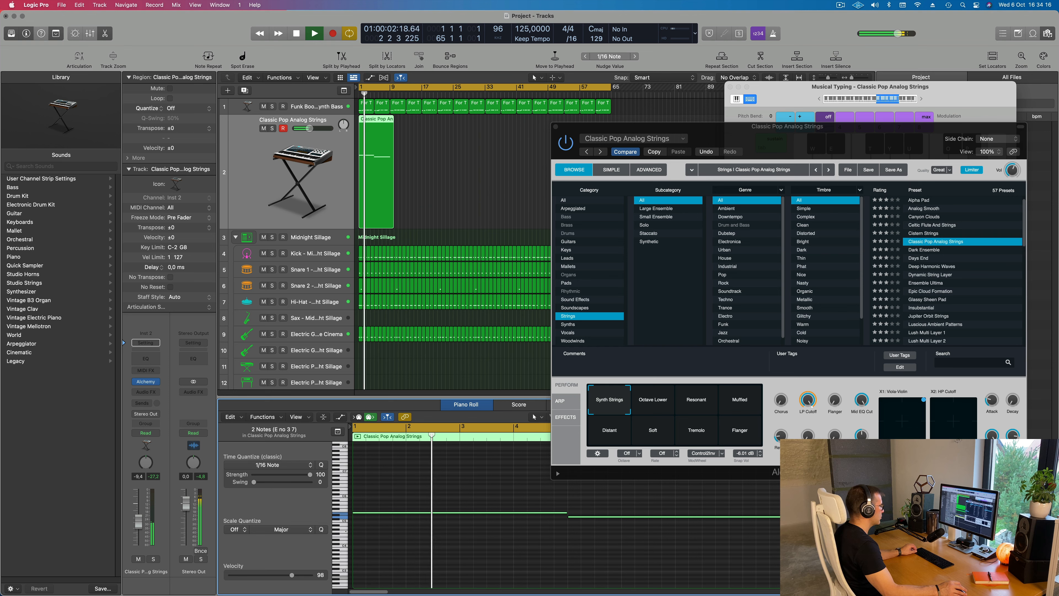
pyautogui.press('\\')
pyautogui.click(719, 504)
pyautogui.click(731, 517)
pyautogui.hscroll(-2, 765, 530)
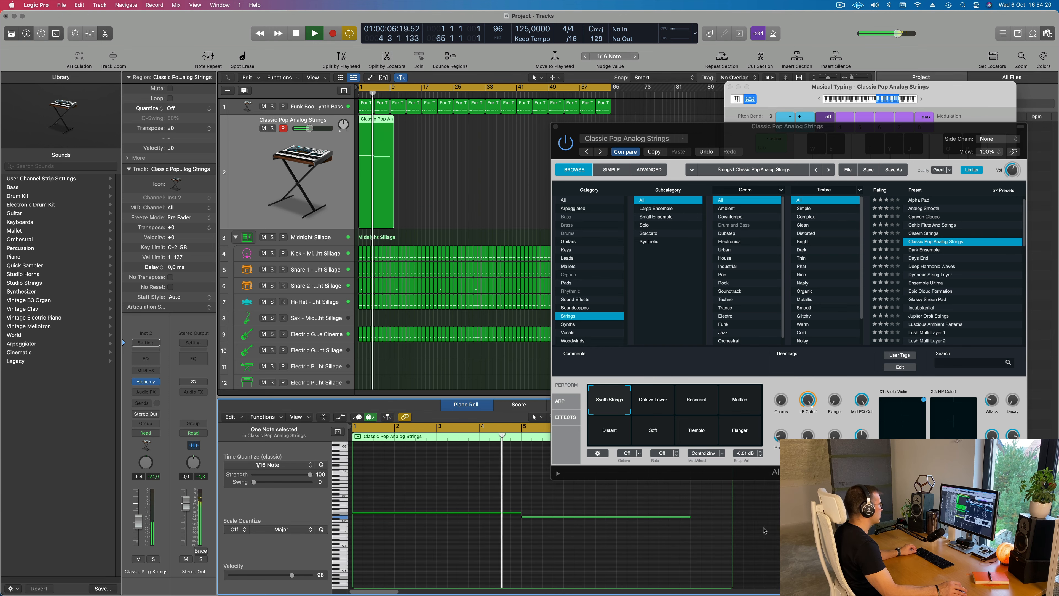
# Split the Classic Pop Analog Strings region at bar 9 and delete the leftover piece after it
pyautogui.scroll(5, 460, 121)
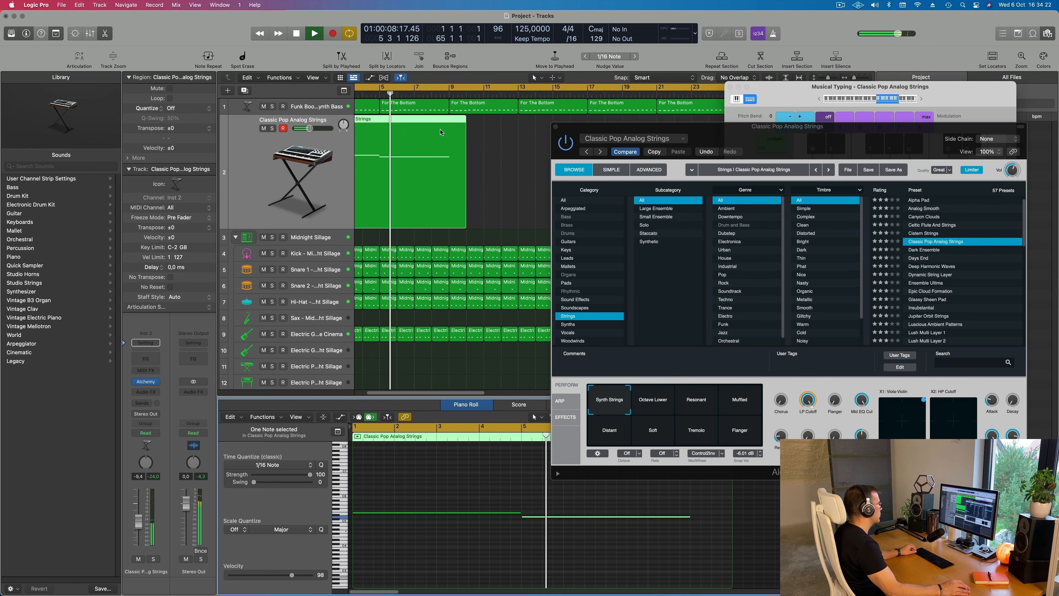
pyautogui.keyDown('super'); pyautogui.doubleClick(456, 123); pyautogui.keyUp('super')
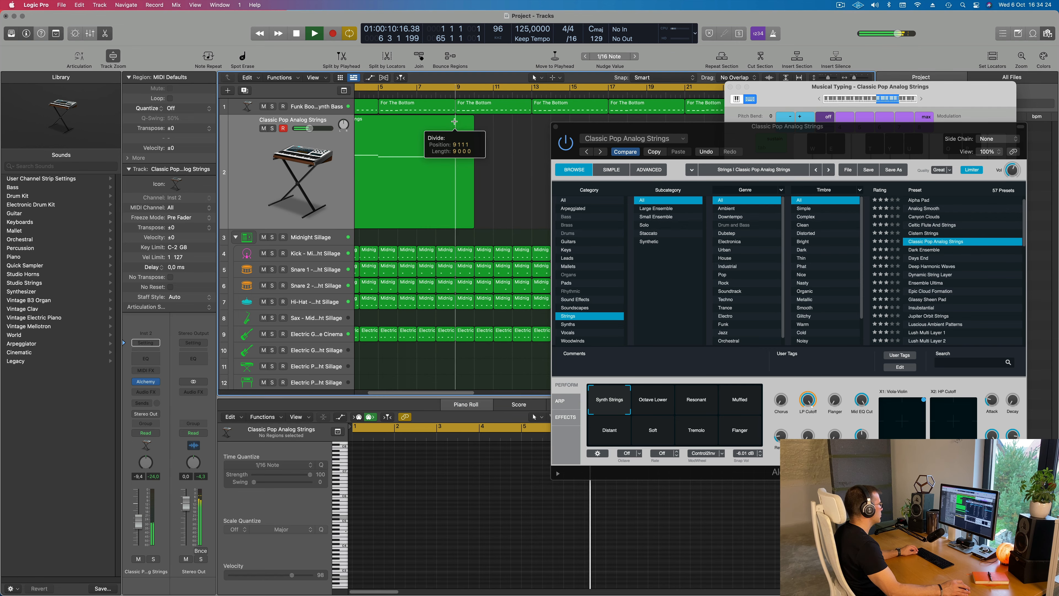
pyautogui.click(593, 207)
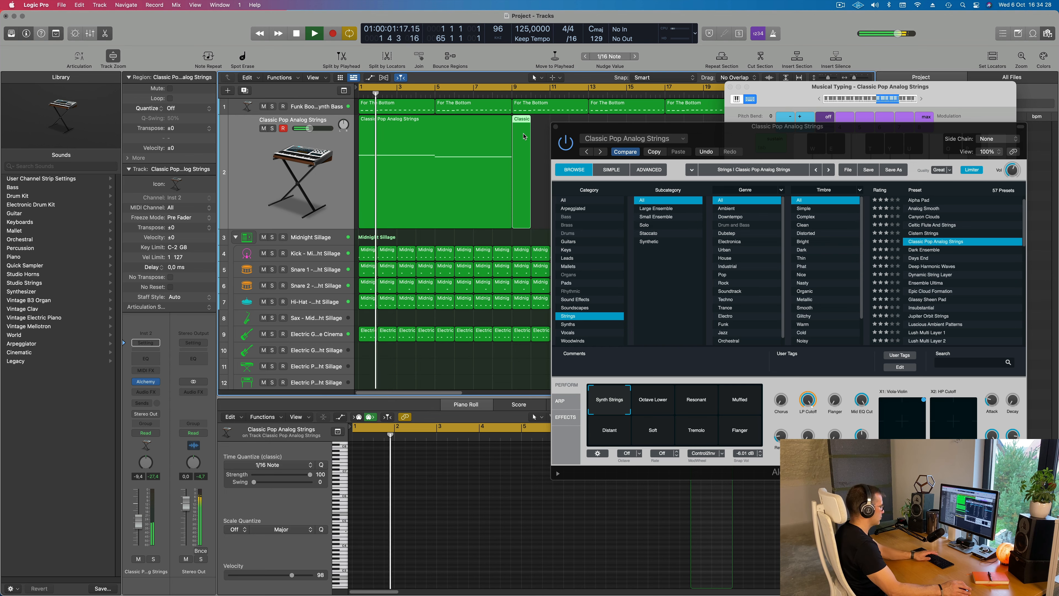
pyautogui.press('Delete')
# Move the Alchemy window clear of the strings region and set the strings track's volume to -13.8 dB during playback
pyautogui.moveTo(584, 129); pyautogui.dragTo(508, 274)
pyautogui.press('space')
pyautogui.click(442, 172)
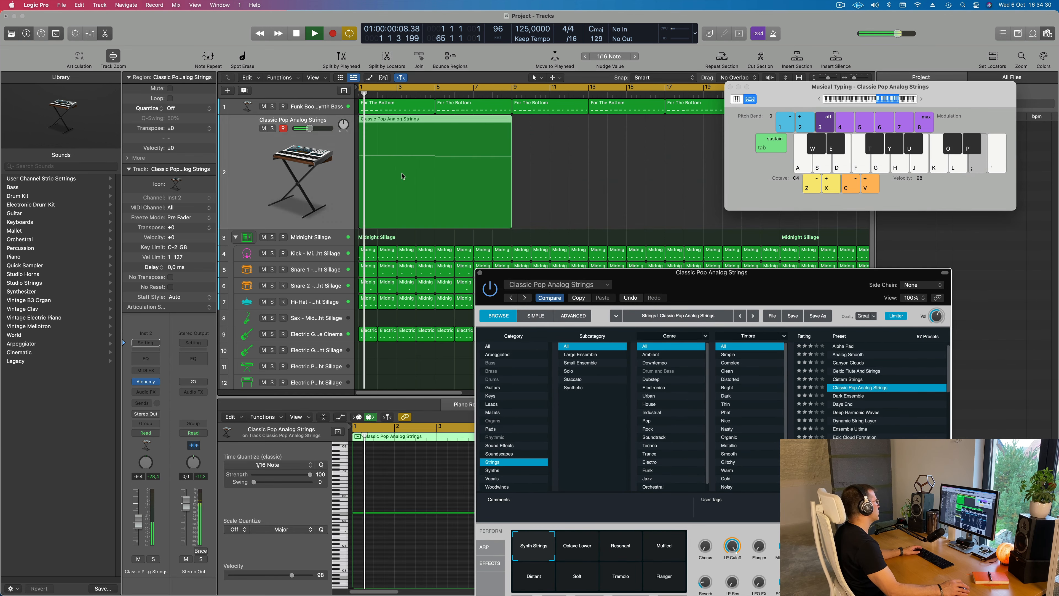
pyautogui.press('space')
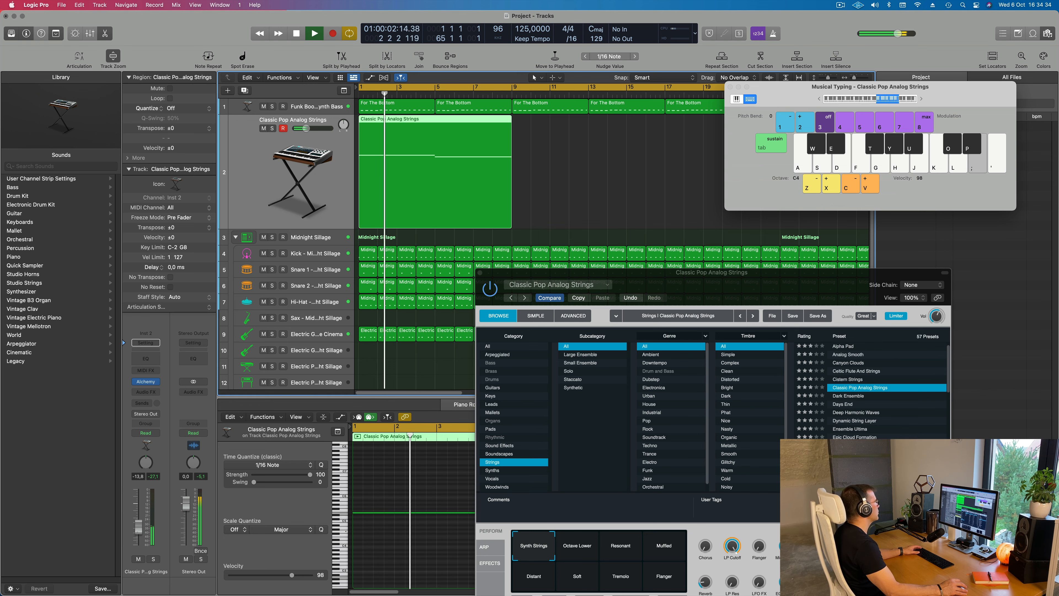
pyautogui.press('Return')
# Audition the Octave Lower, Resonant, Muffled, Distant, Soft, Tremolo and Flanger variations of Classic Pop Analog Strings, returning to Muffled
pyautogui.moveTo(593, 272); pyautogui.dragTo(377, 173)
pyautogui.press('Return')
pyautogui.click(375, 442)
pyautogui.click(405, 452)
pyautogui.click(452, 454)
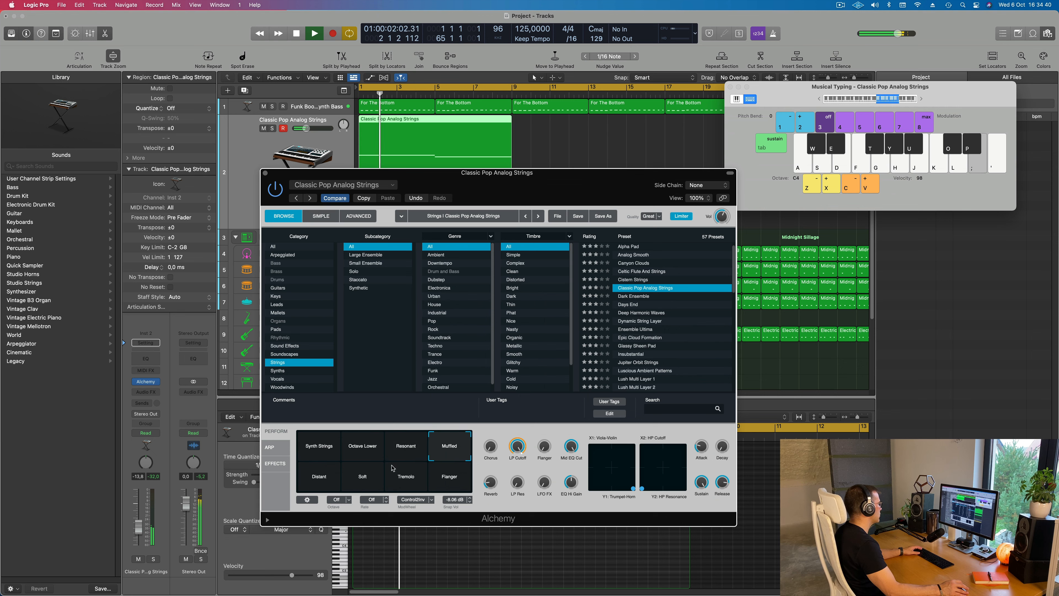
pyautogui.click(321, 479)
pyautogui.click(359, 475)
pyautogui.click(421, 480)
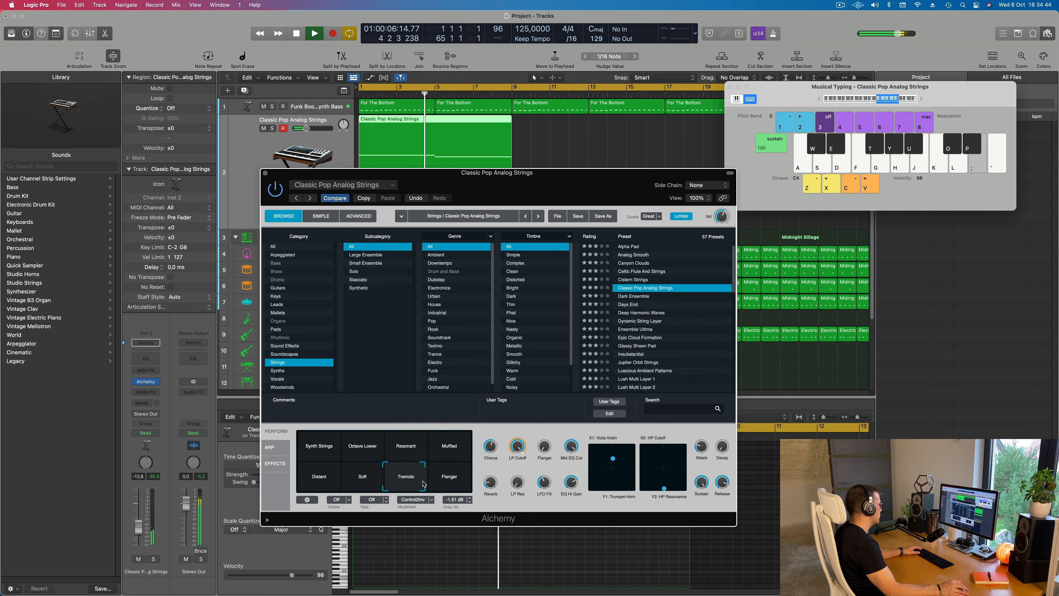
pyautogui.click(467, 484)
pyautogui.click(460, 448)
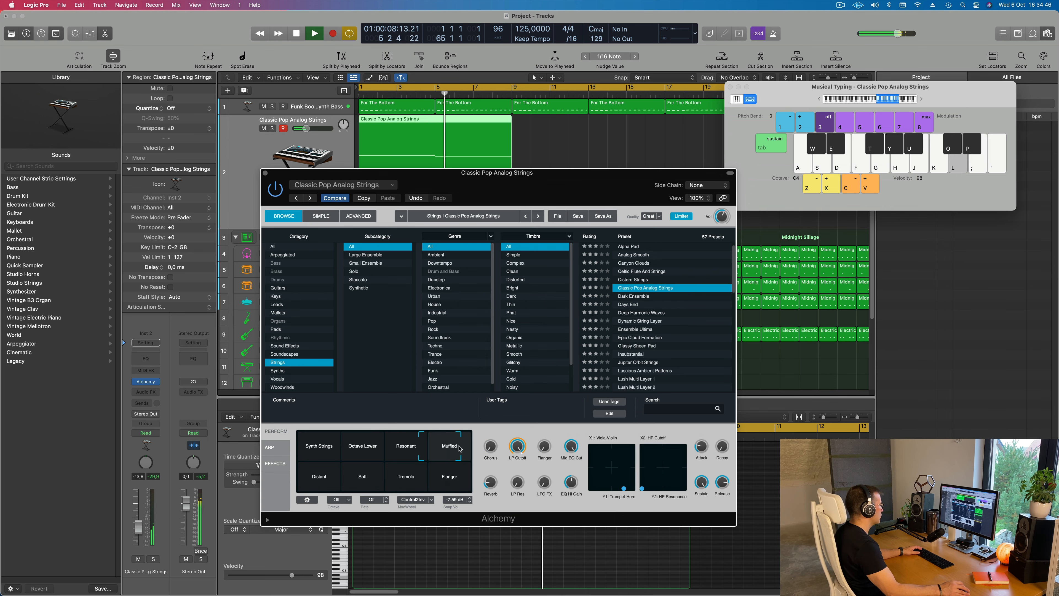
pyautogui.press(';')
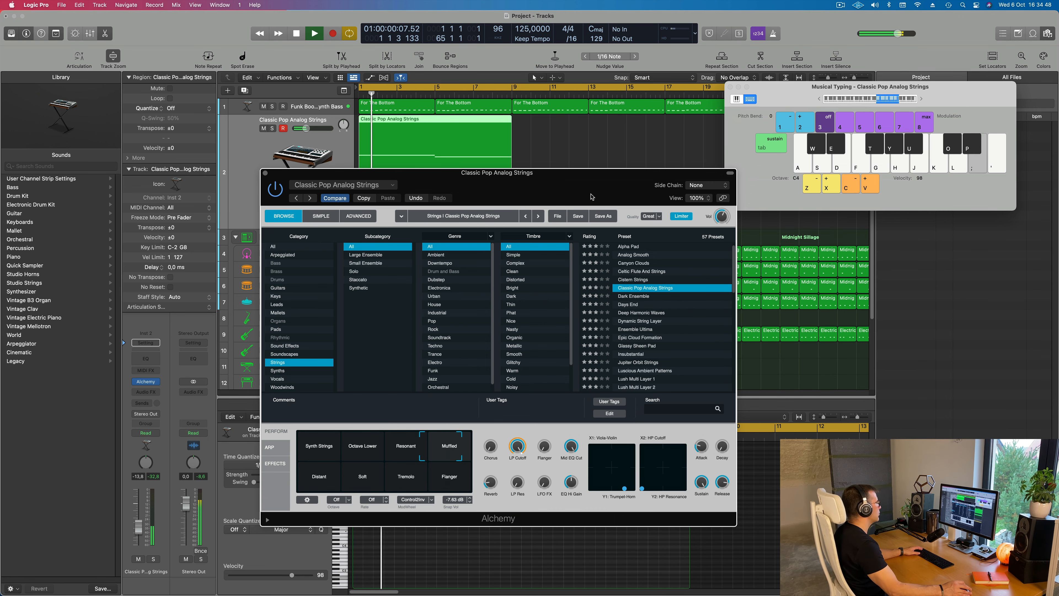
# Audition the string presets Days End, Dynamic String Layer, Glassy Sheen Pad and Insubstantial over the loop, and load Mega Strings
pyautogui.moveTo(592, 196); pyautogui.dragTo(704, 188)
pyautogui.press('Down')
pyautogui.press('Down')
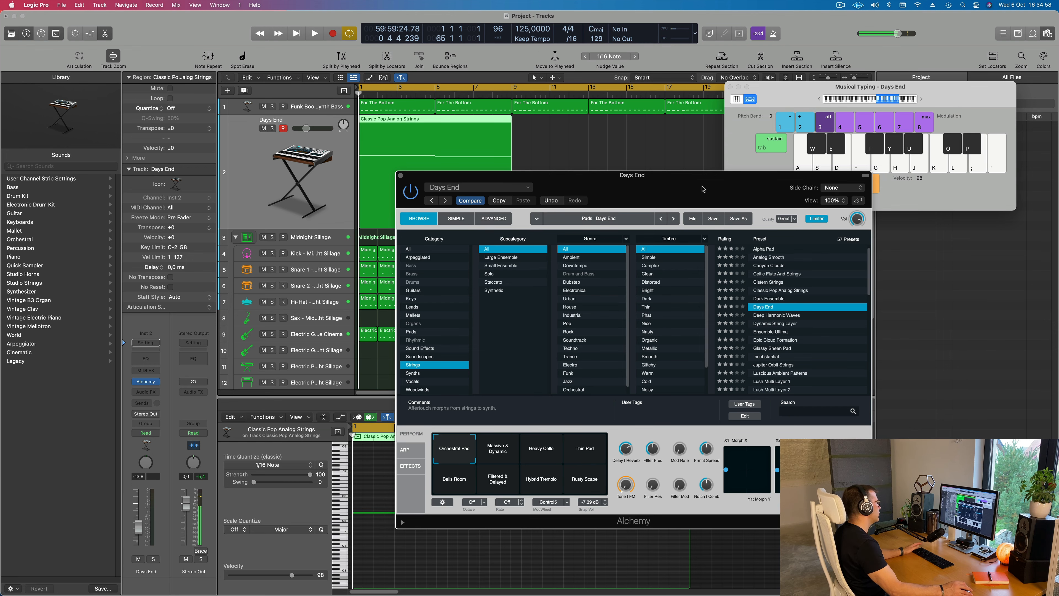
pyautogui.moveTo(703, 189); pyautogui.dragTo(759, 158)
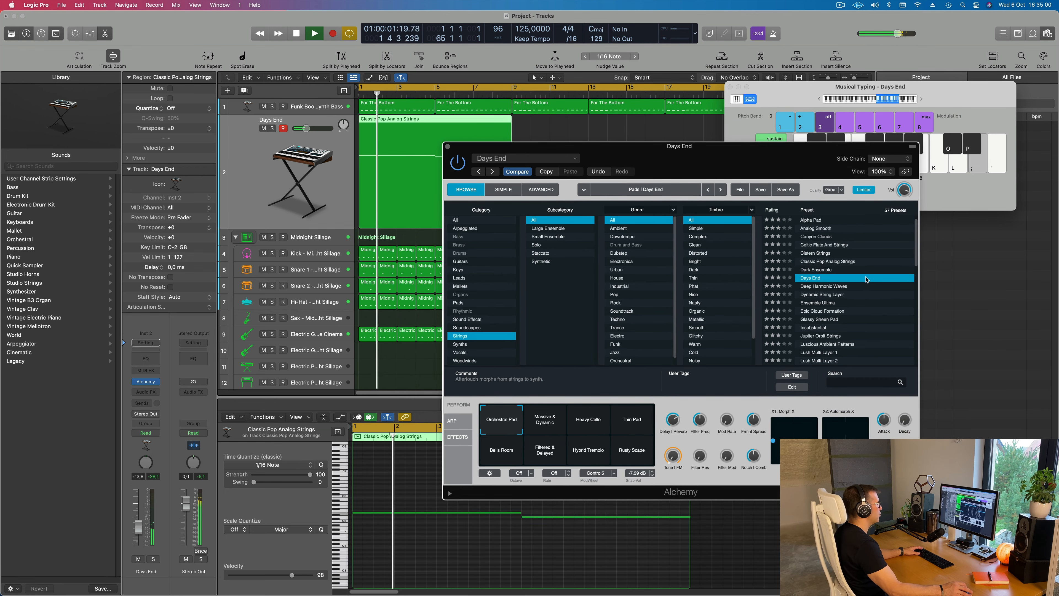
pyautogui.scroll(-2, 862, 285)
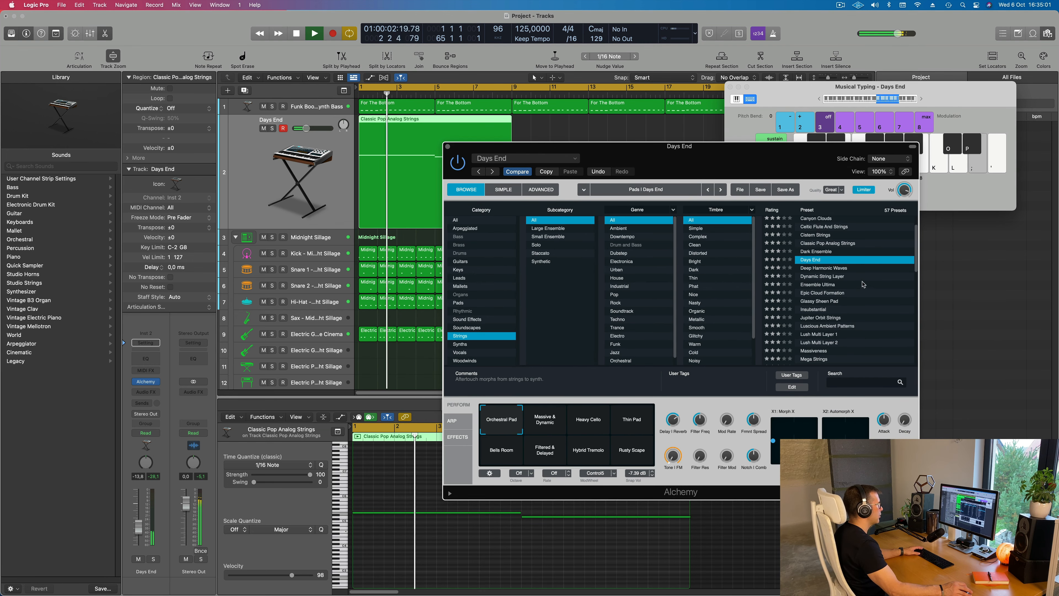
pyautogui.click(821, 276)
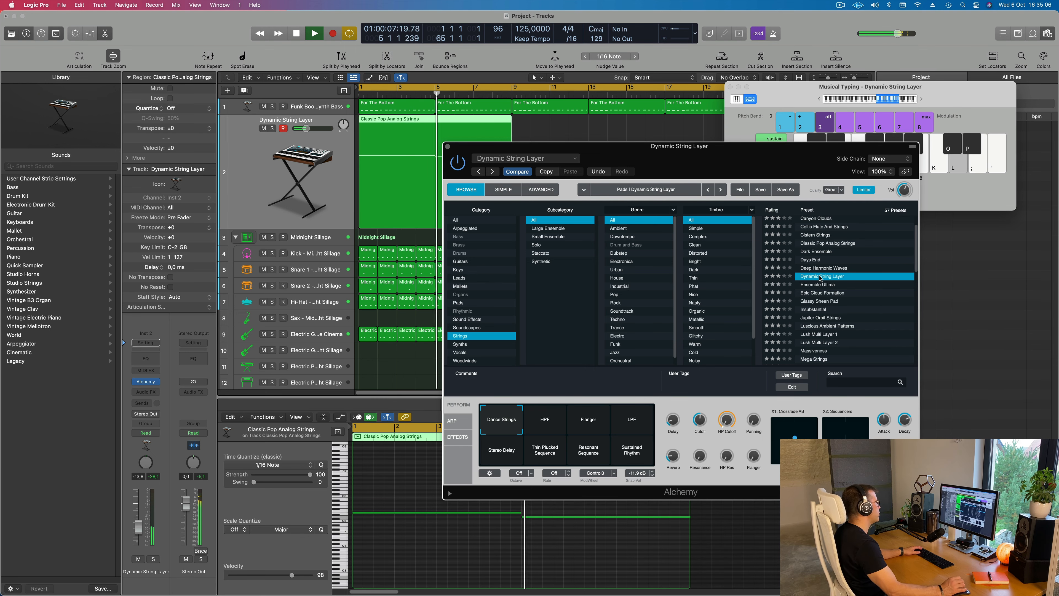
pyautogui.moveTo(626, 151); pyautogui.dragTo(696, 118)
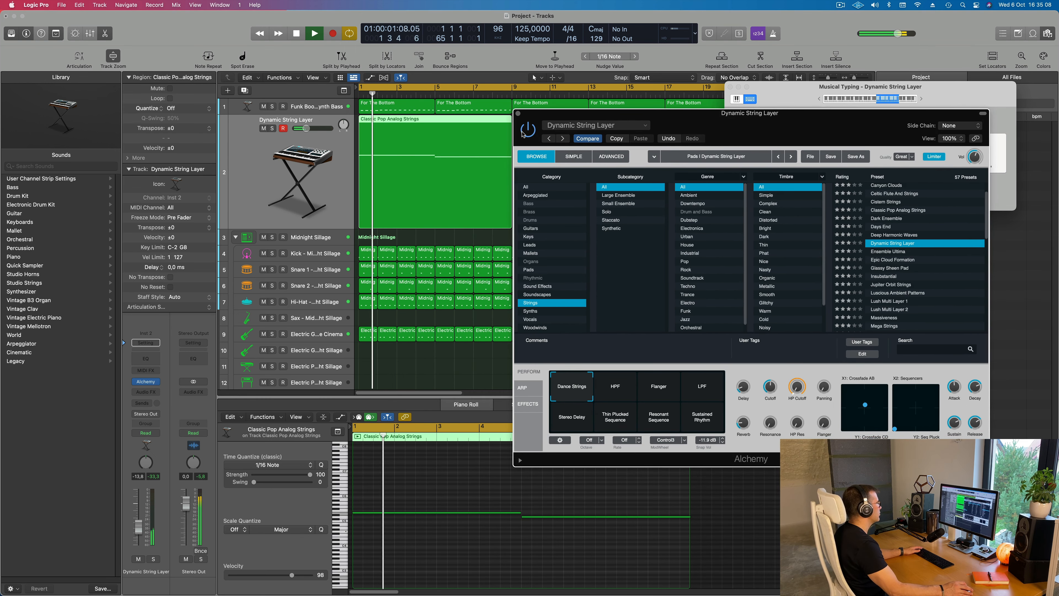
pyautogui.scroll(-3, 923, 233)
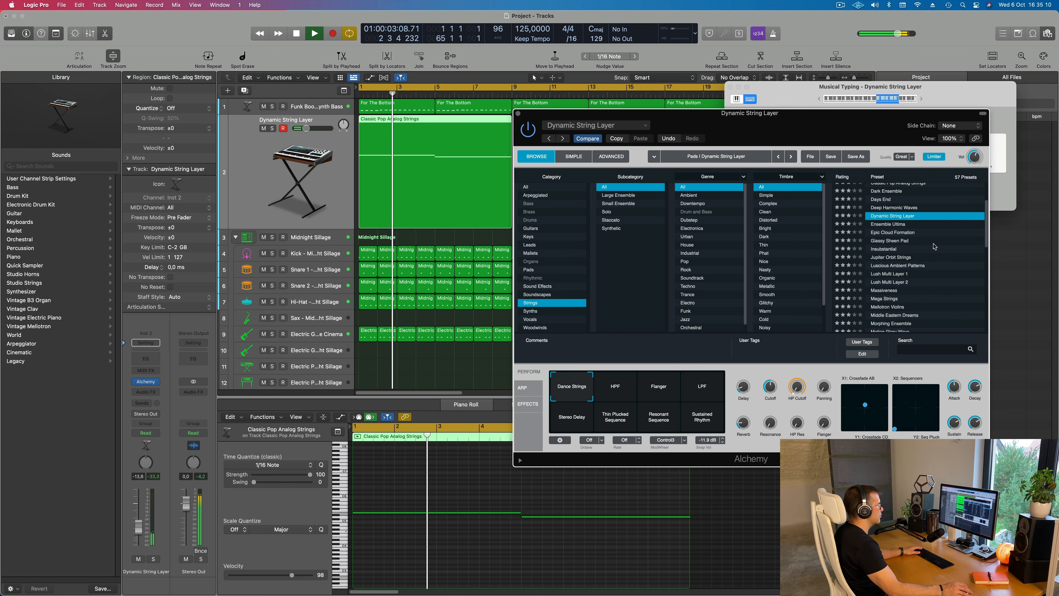
pyautogui.click(892, 241)
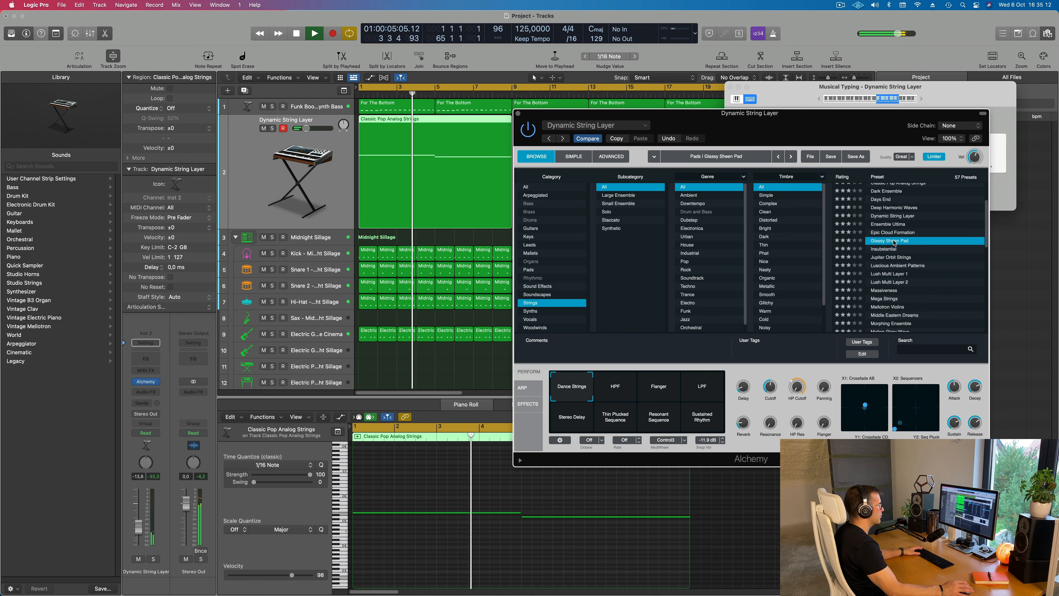
pyautogui.click(895, 249)
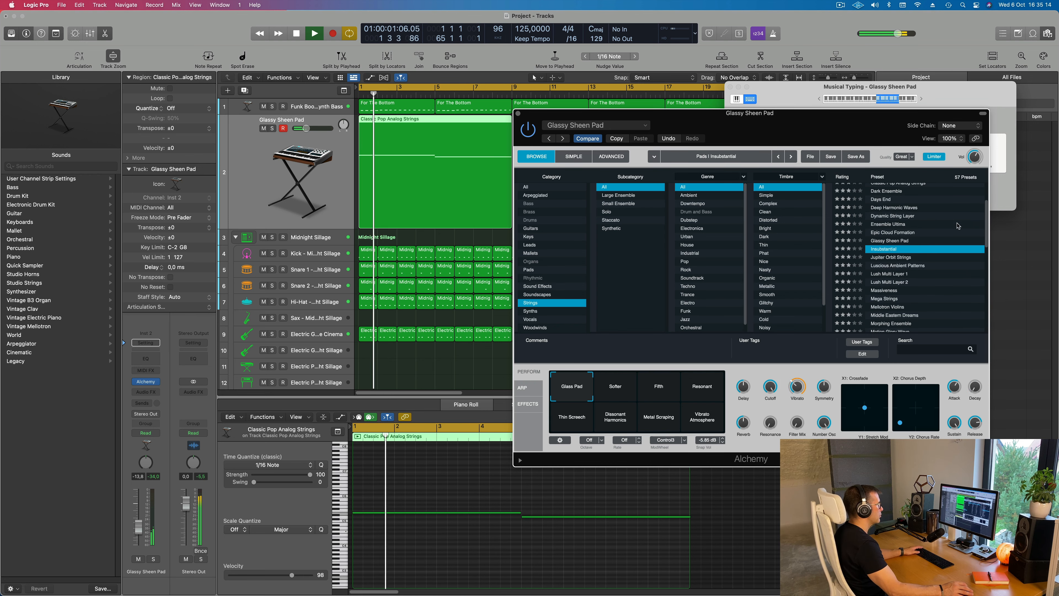
pyautogui.click(883, 298)
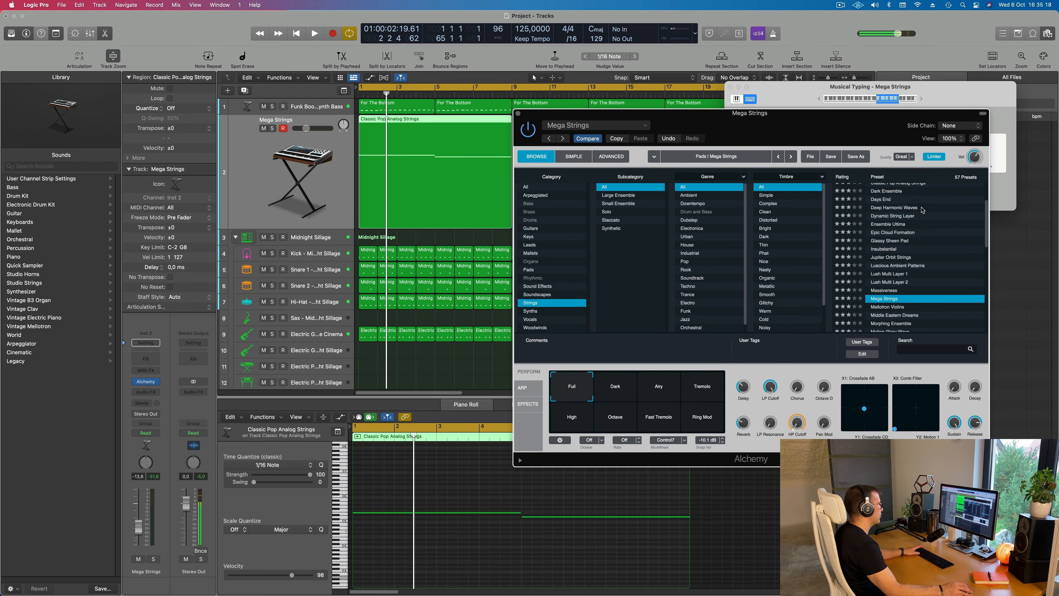
# Move the Alchemy window aside and set the Mega Strings track's volume to -12.0 dB during playback
pyautogui.press('space')
pyautogui.moveTo(839, 124); pyautogui.dragTo(898, 102)
pyautogui.press('space')
pyautogui.press('space')
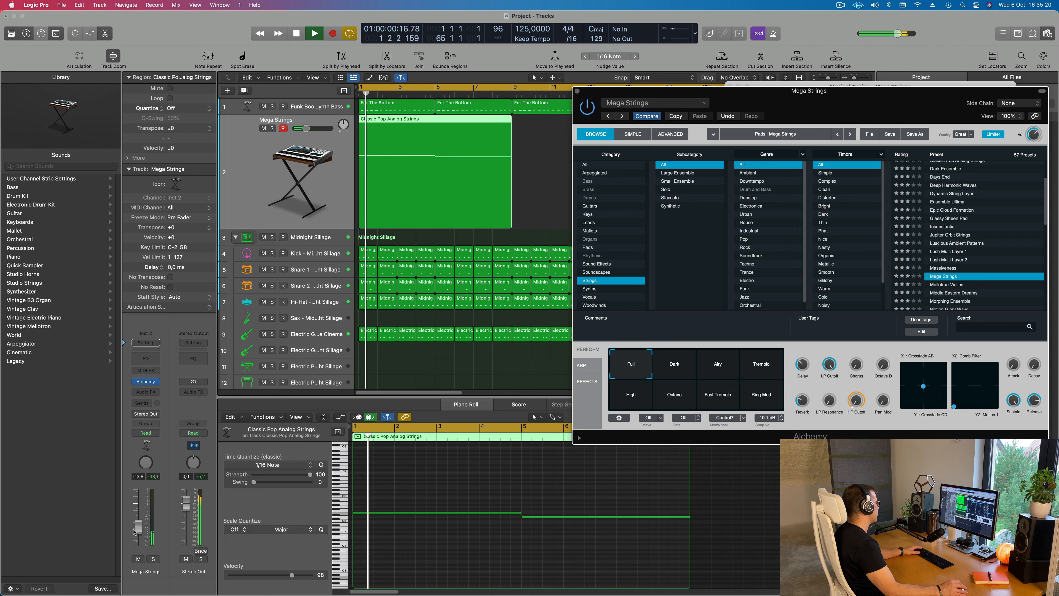
# Add a send from the Mega Strings track to the Bus 1 Delay and raise its send level
pyautogui.click(142, 403)
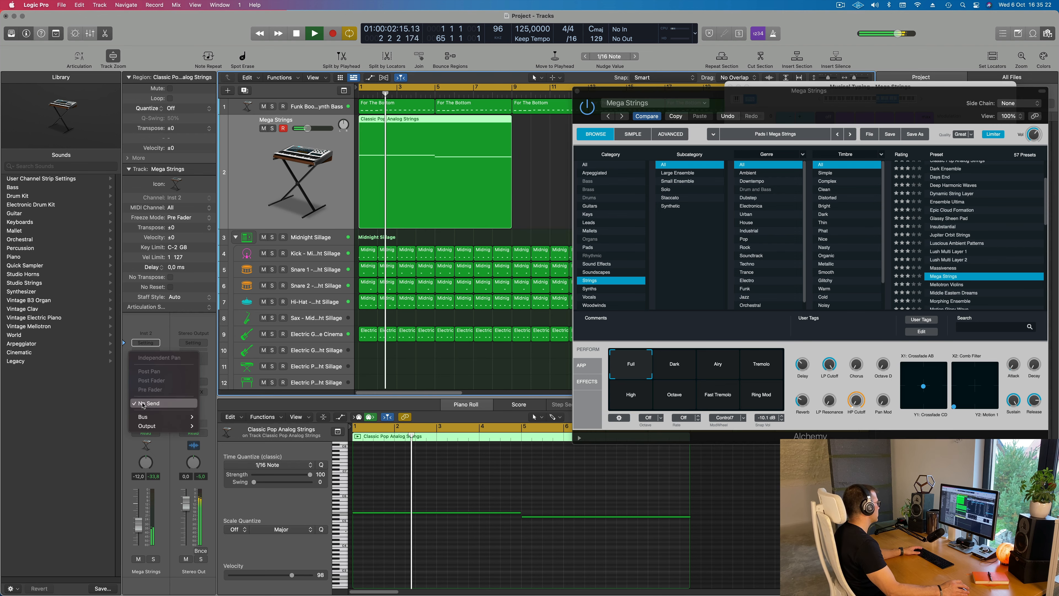
pyautogui.moveTo(167, 417)
pyautogui.moveTo(230, 256)
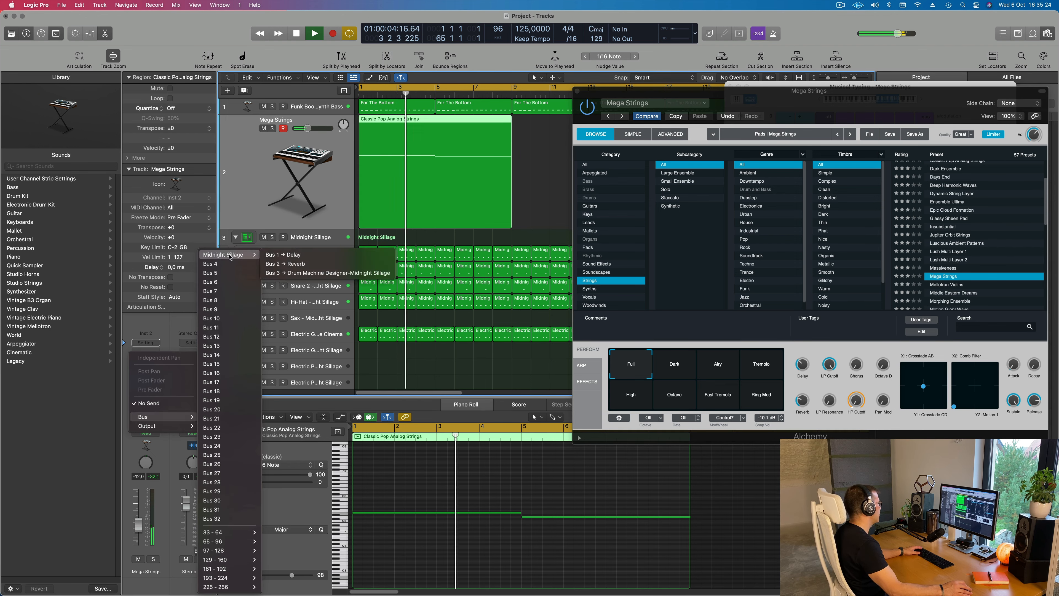
pyautogui.click(287, 255)
pyautogui.press('space')
pyautogui.moveTo(157, 400); pyautogui.dragTo(157, 398)
pyautogui.press('Return')
# Add a second send from the Mega Strings track to the Bus 2 Reverb at about -8.7 dB
pyautogui.click(144, 405)
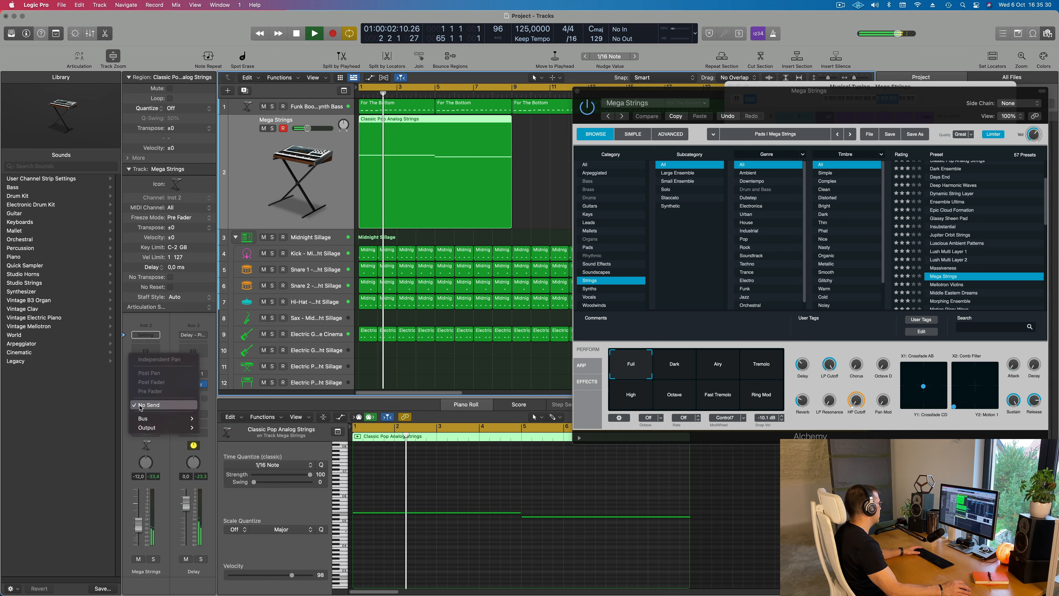
pyautogui.moveTo(158, 418)
pyautogui.moveTo(242, 254)
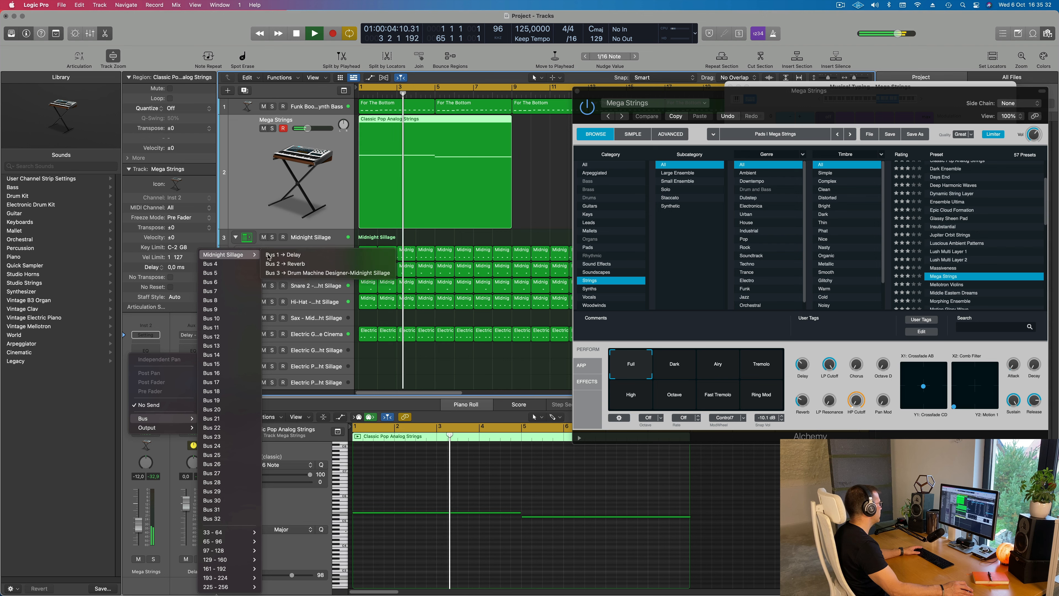
pyautogui.click(295, 264)
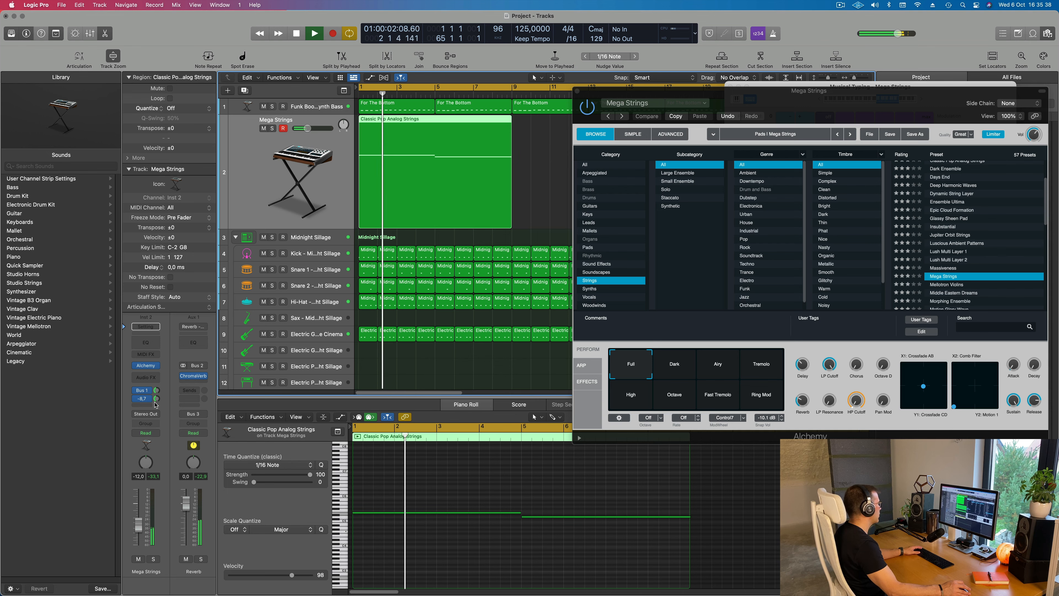
# Close the Alchemy window, set the Mega Strings track's volume to -13.8 dB and move Musical Typing off the arrangement
pyautogui.moveTo(720, 108); pyautogui.dragTo(509, 197)
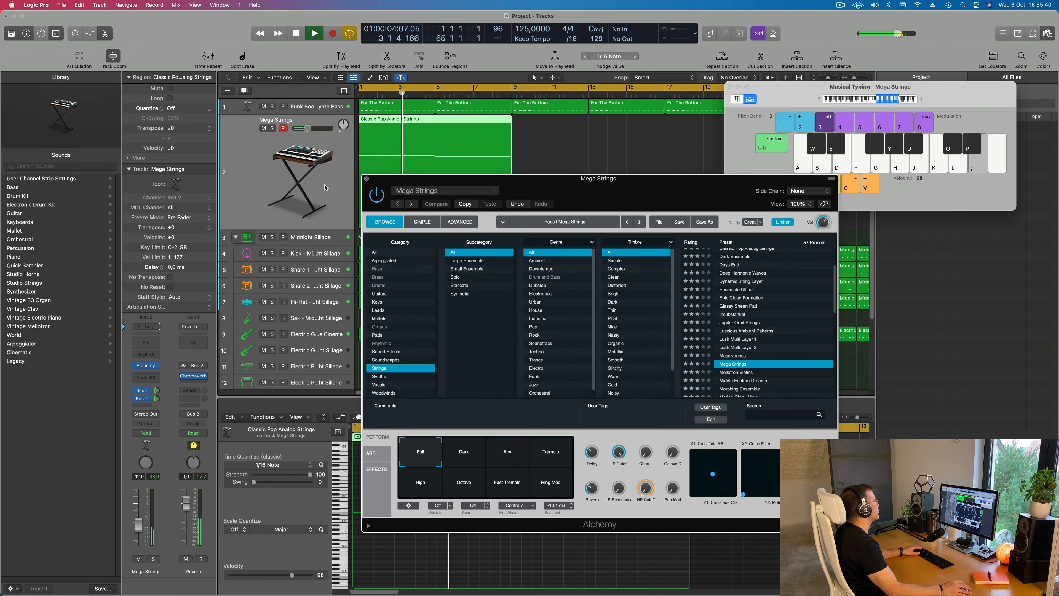
pyautogui.press('super+w')
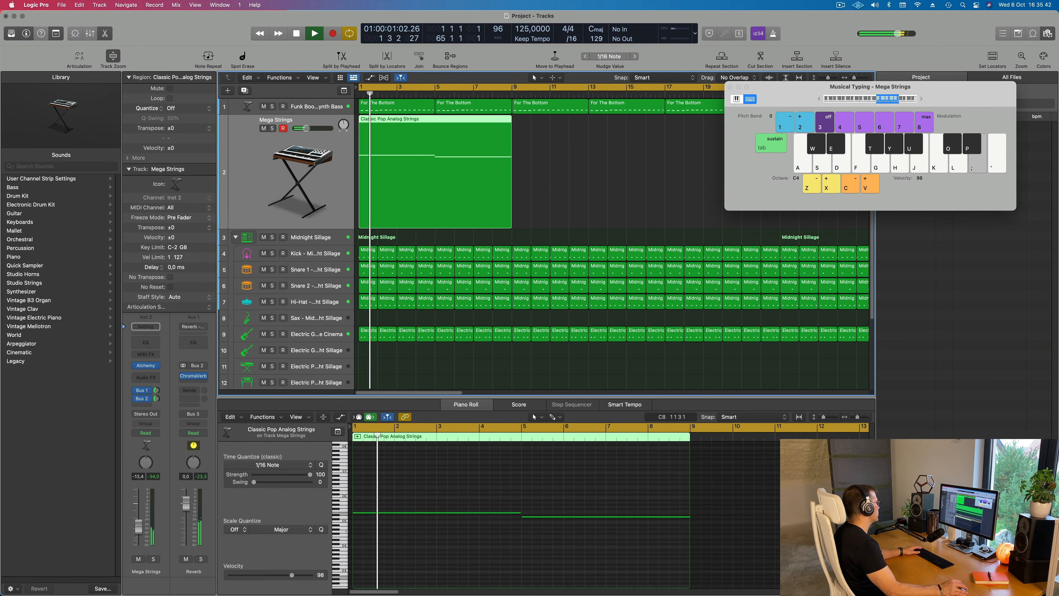
pyautogui.moveTo(777, 94); pyautogui.dragTo(860, 107)
# Repeat the eight-bar strings region along the Mega Strings track until it fills the arrangement up to bar 65
pyautogui.scroll(-5, 557, 240)
pyautogui.scroll(-3, 545, 202)
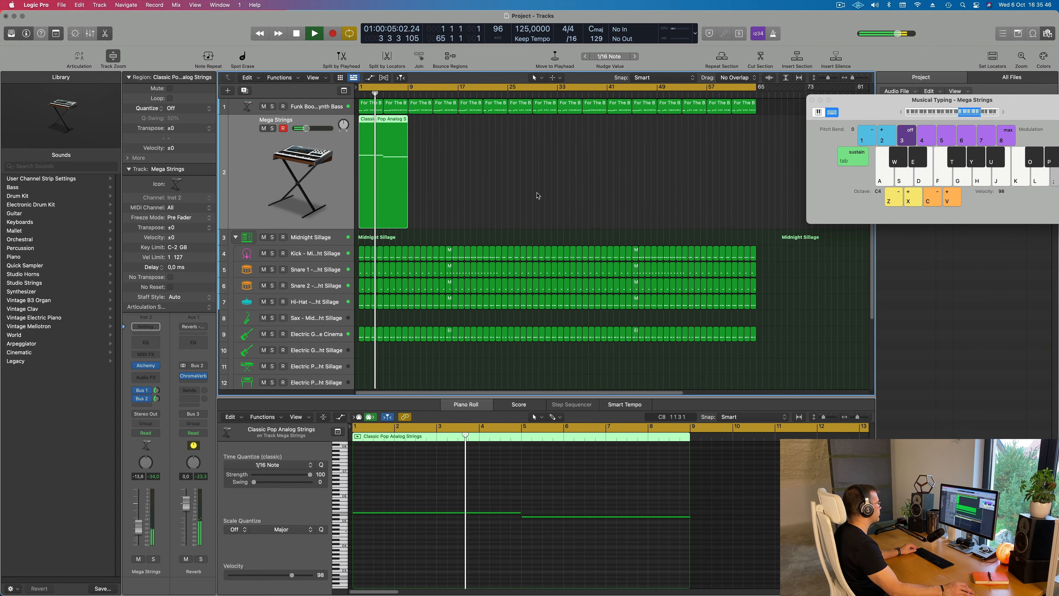
pyautogui.press('super+r')
pyautogui.press('super+r')
pyautogui.press('super+r')
pyautogui.press('super+r')
pyautogui.press('super+r')
pyautogui.press('super+r')
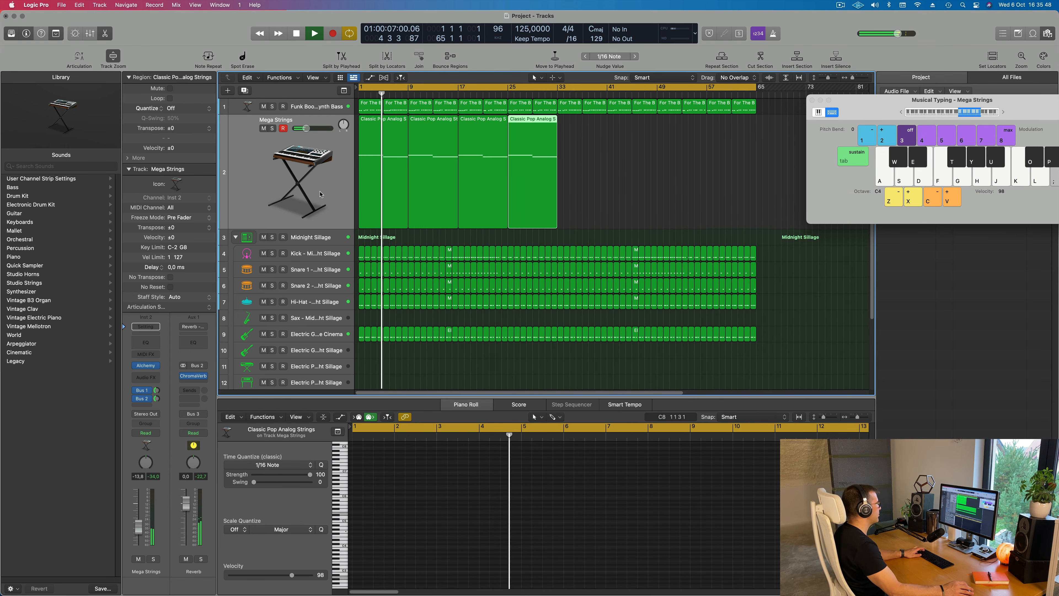
pyautogui.press('super+r')
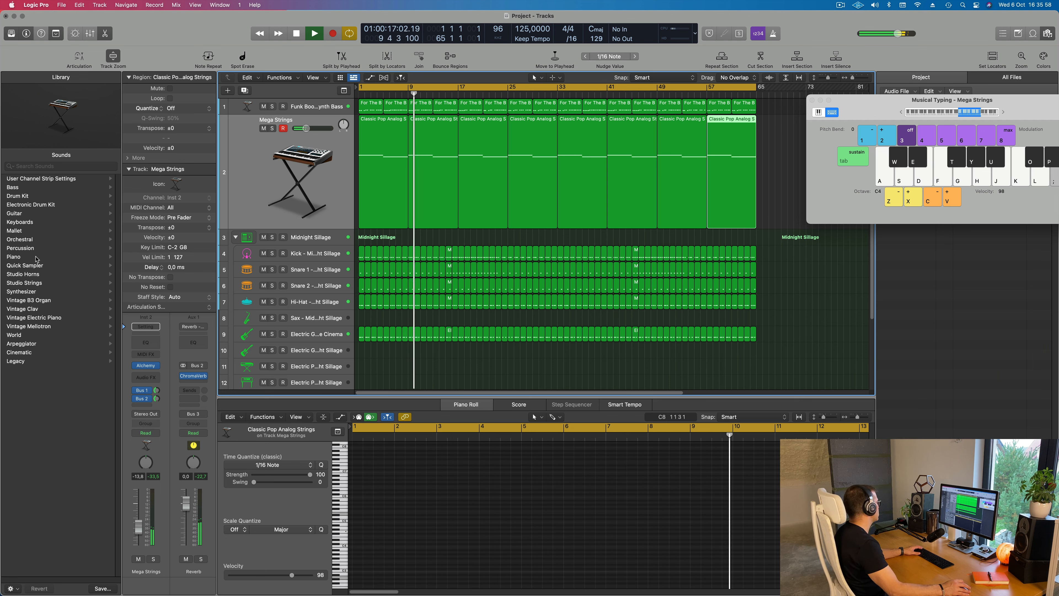
# Browse the Processed piano sounds in the sound library and look over the existing tracks
pyautogui.click(15, 257)
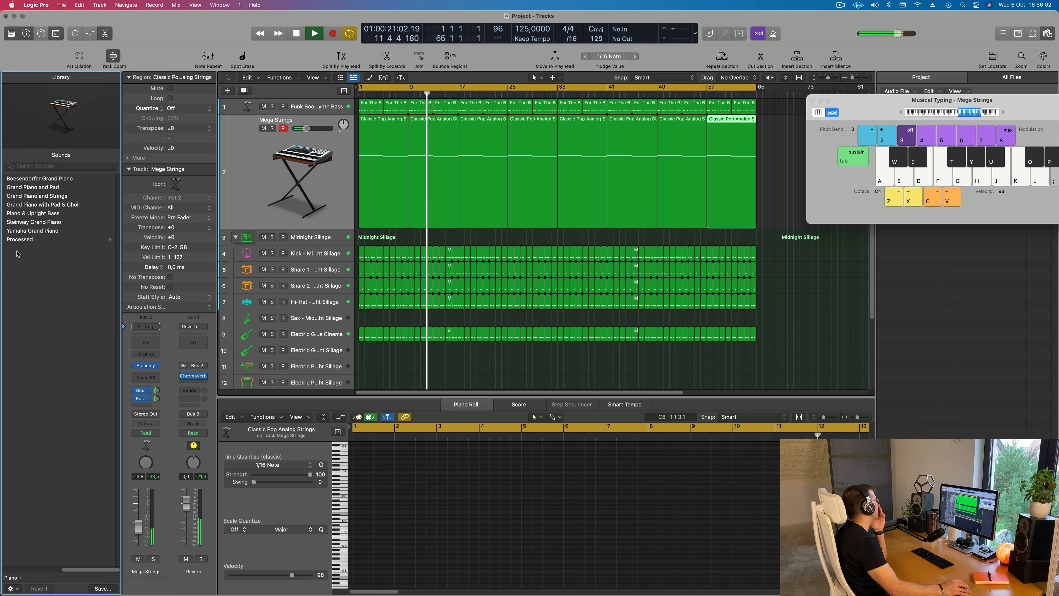
pyautogui.click(20, 239)
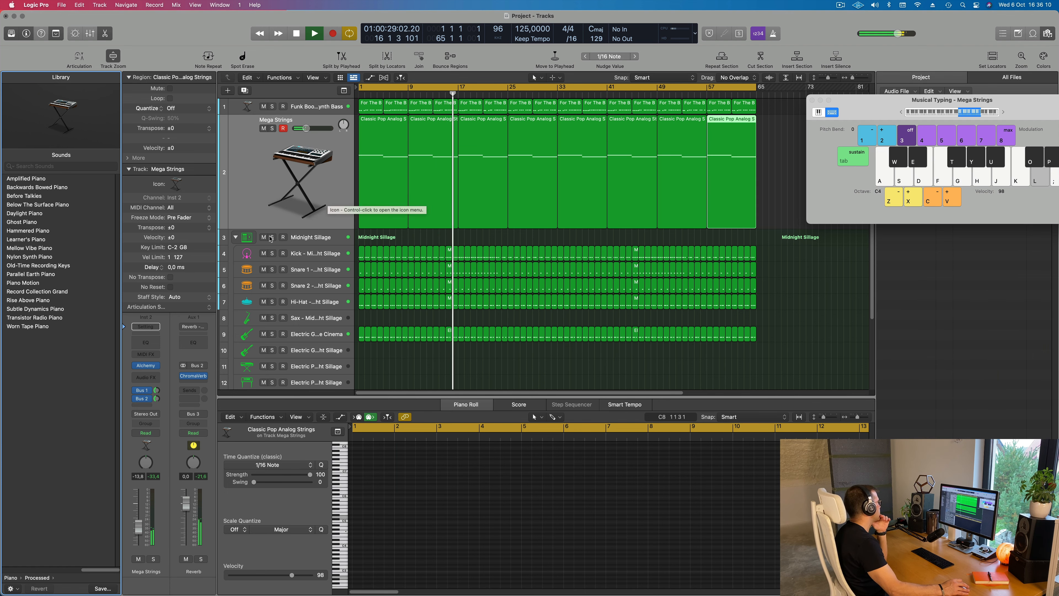
pyautogui.scroll(-1, 292, 238)
pyautogui.scroll(-3, 291, 238)
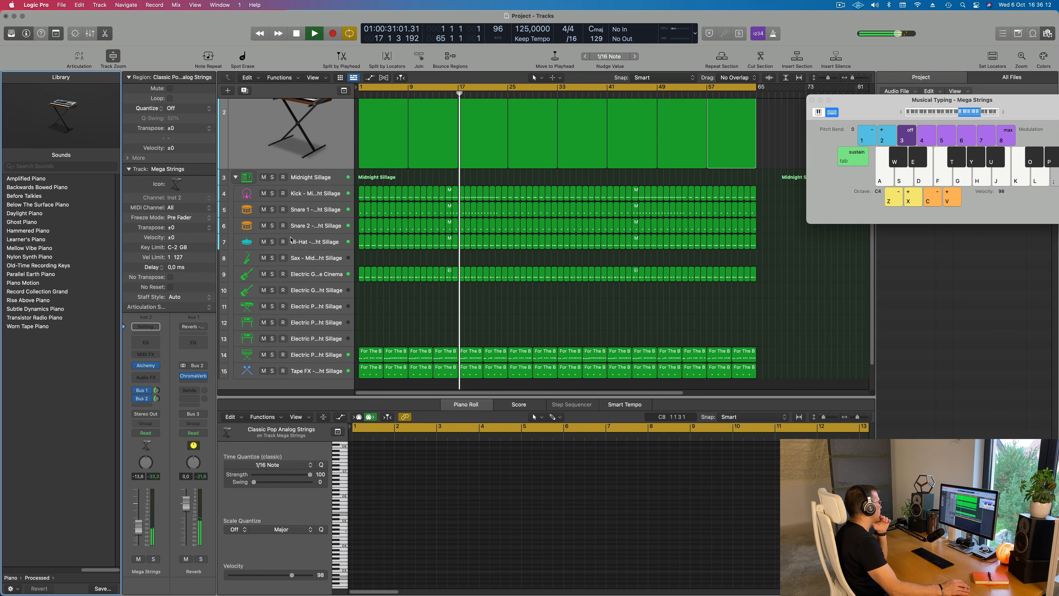
pyautogui.scroll(3, 292, 240)
pyautogui.scroll(-2, 291, 242)
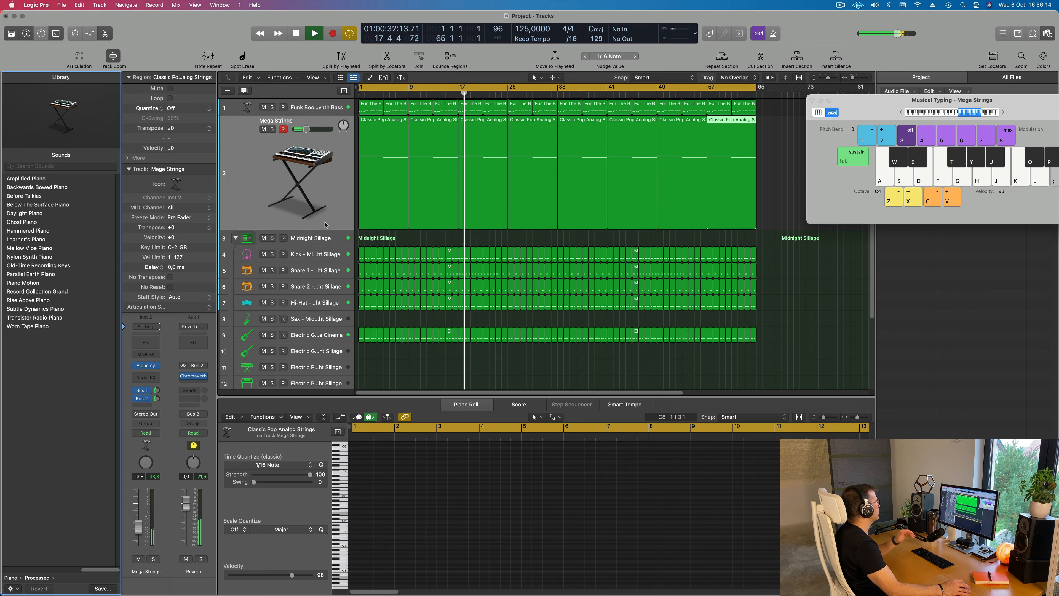
# Duplicate the Mega Strings track without its regions and load the Before Talkies sound from the Processed pianos on it
pyautogui.click(336, 154)
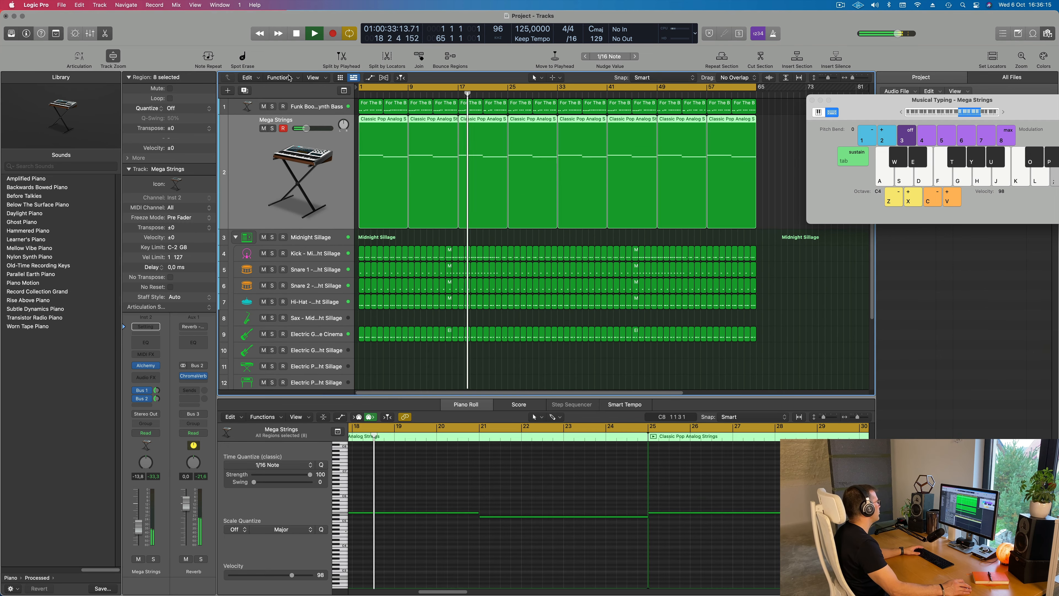
pyautogui.click(246, 91)
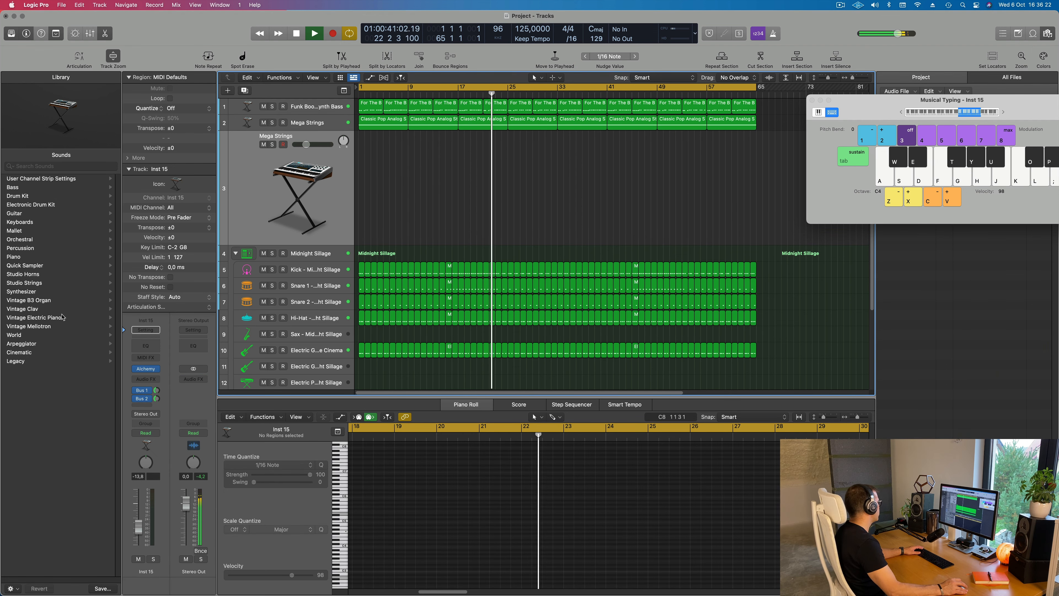
pyautogui.click(18, 256)
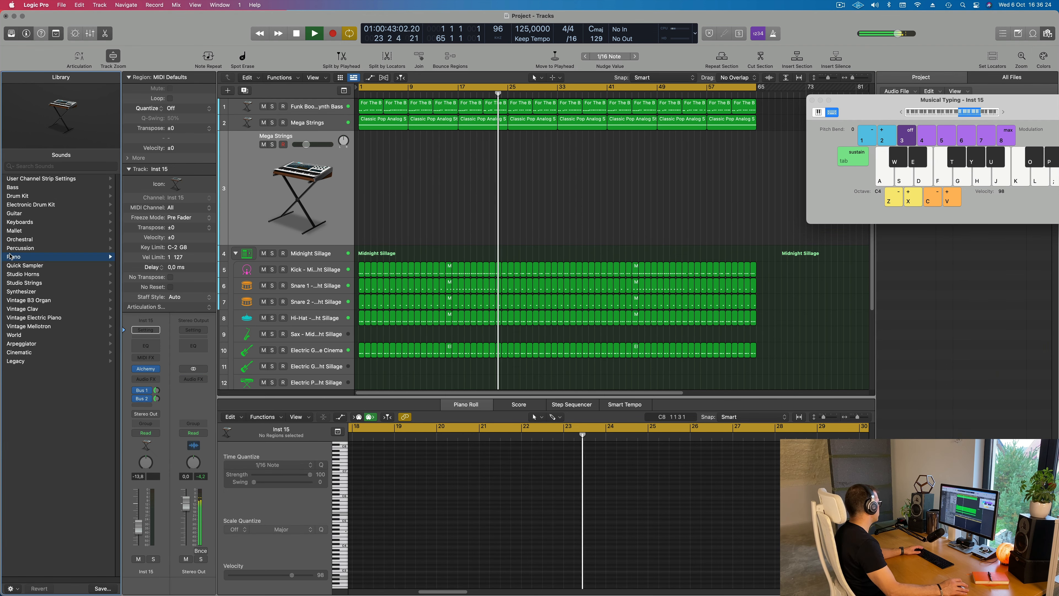
pyautogui.click(19, 239)
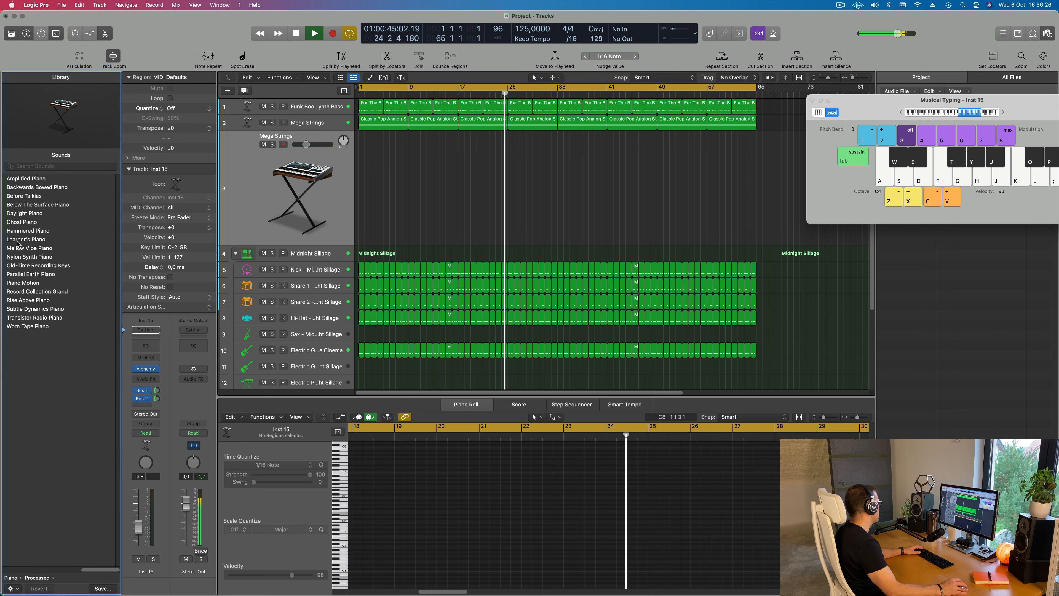
pyautogui.click(35, 196)
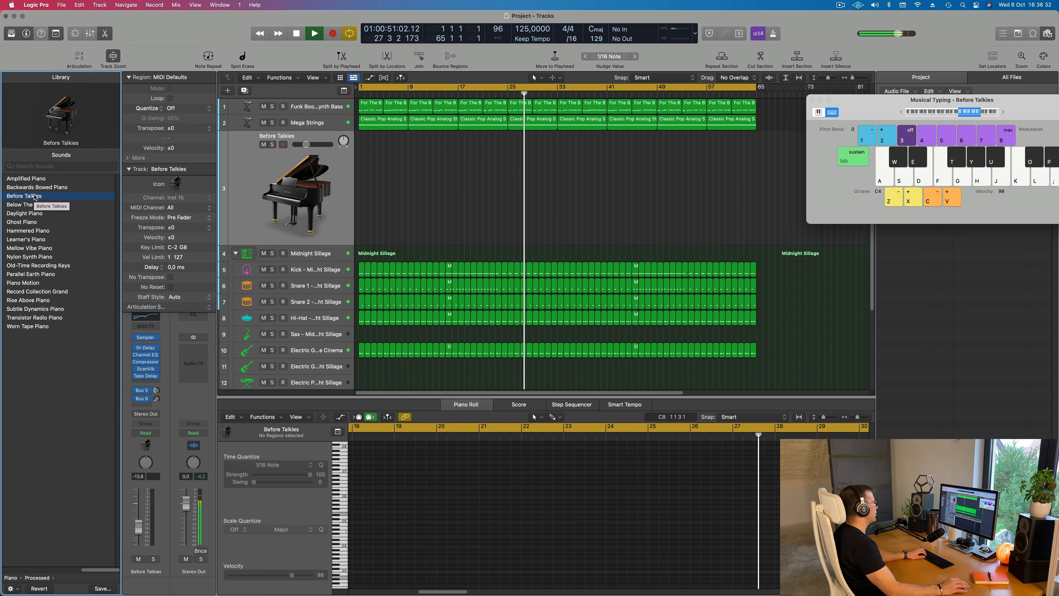
# Audition the Before Talkies piano with a few notes and lower the Musical Typing octave to C3
pyautogui.press('g')
pyautogui.press('h')
pyautogui.press('j')
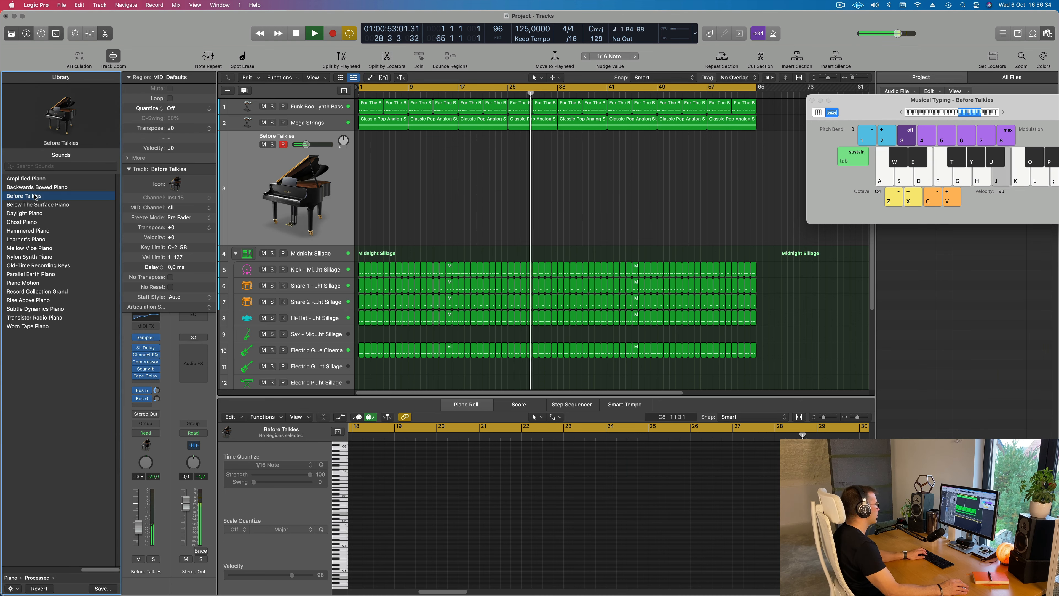
pyautogui.press('g')
pyautogui.press('g')
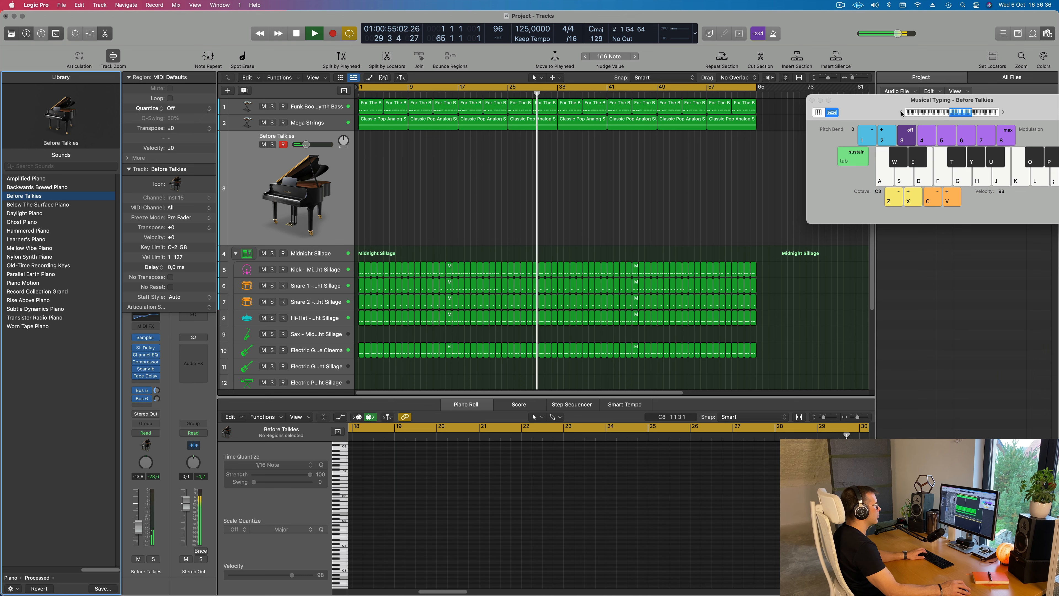
# Move Musical Typing over the arrangement, lower its octave to C2 and try out piano notes with the track volume at -7.2 dB
pyautogui.moveTo(890, 108); pyautogui.dragTo(647, 161)
pyautogui.press('h')
pyautogui.press('f')
pyautogui.press('f')
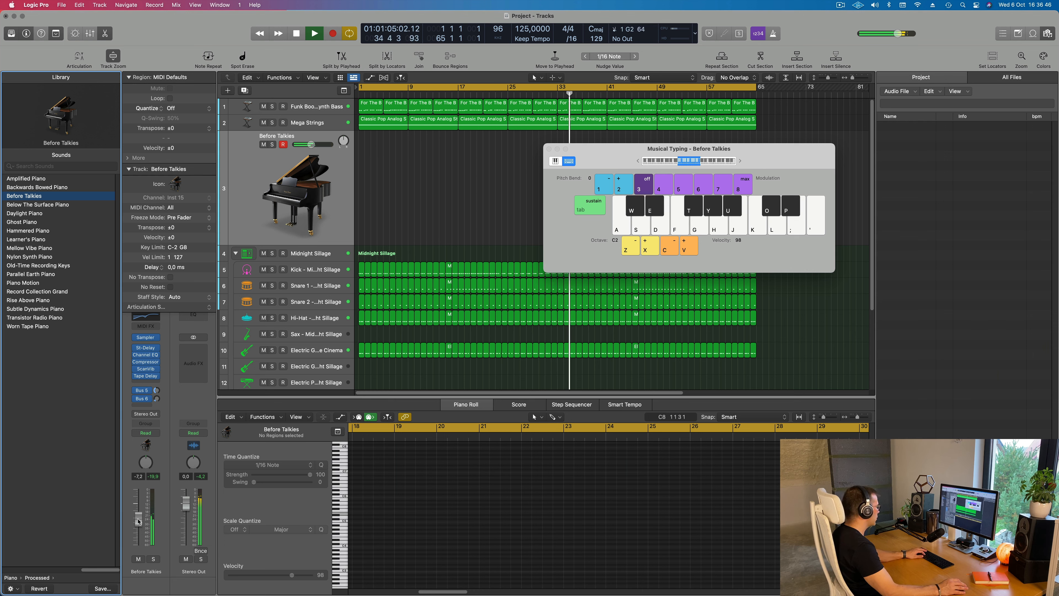
pyautogui.press('f')
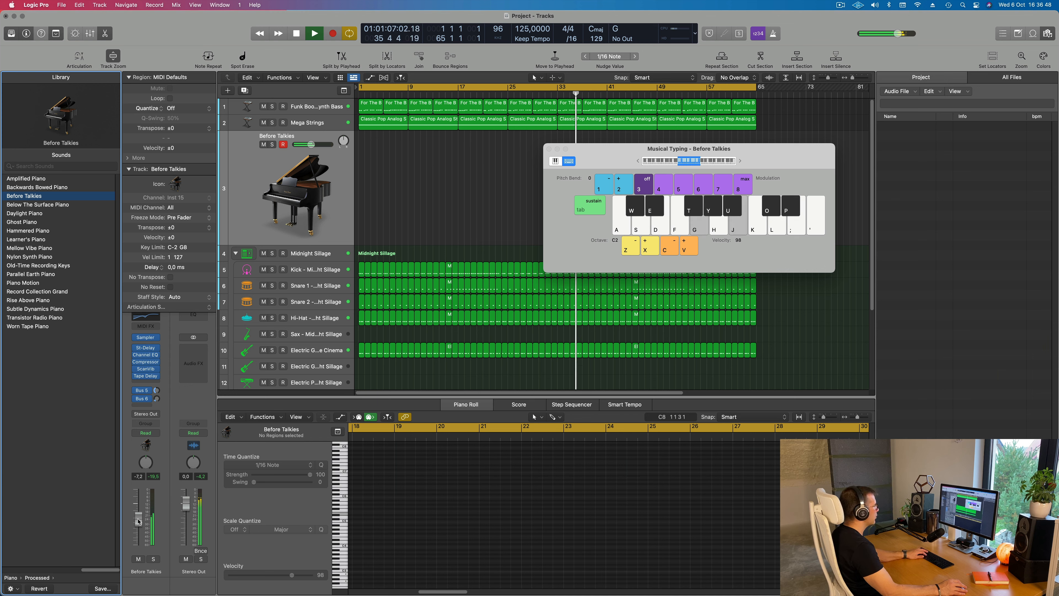
pyautogui.press('s')
pyautogui.press('f')
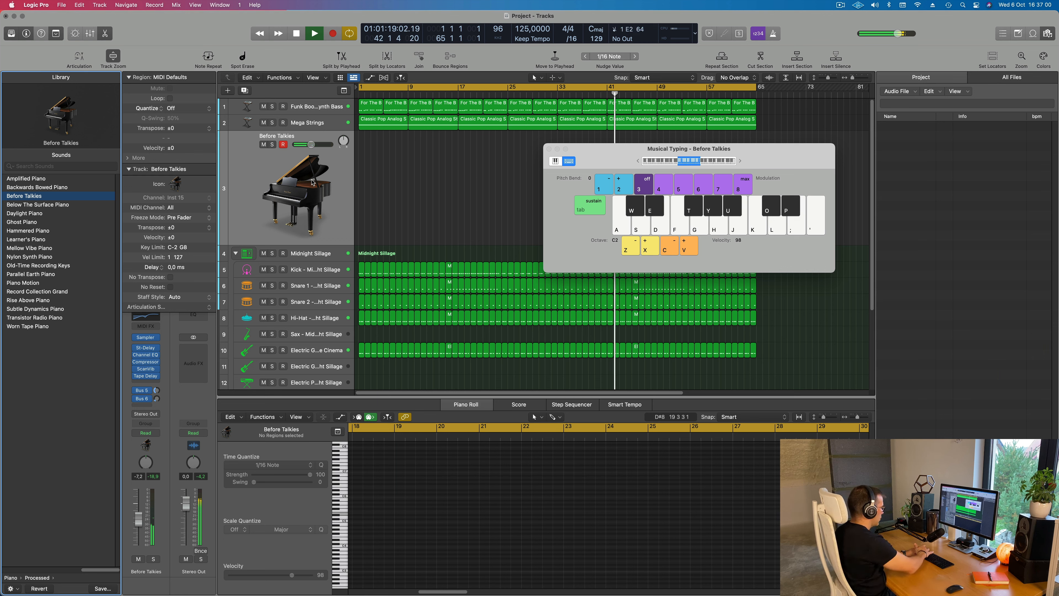
# Record about two bars of piano from bar 1 on the Before Talkies track, repeating E with G and ending on G with B
pyautogui.press('r')
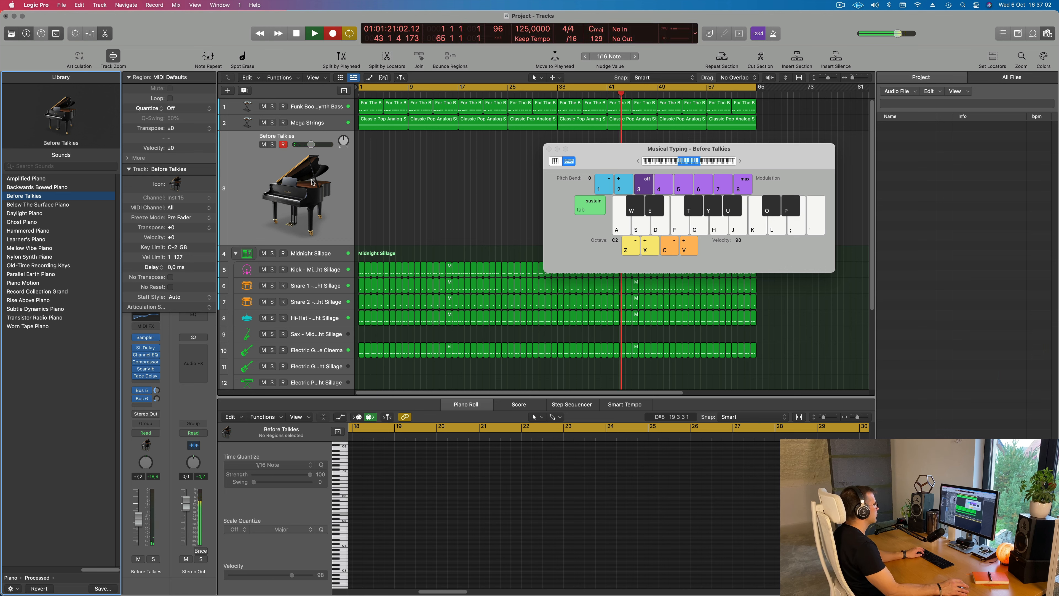
pyautogui.press('space')
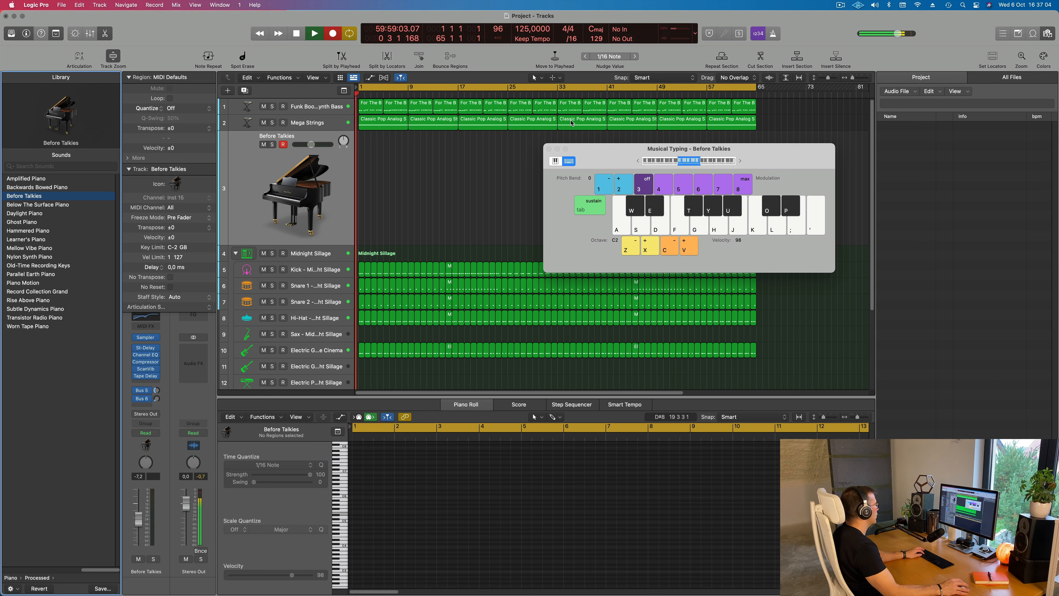
pyautogui.press('d')
pyautogui.press('g')
pyautogui.press('d')
pyautogui.press('g')
pyautogui.press('d')
pyautogui.press('g')
pyautogui.press('d')
pyautogui.press('g')
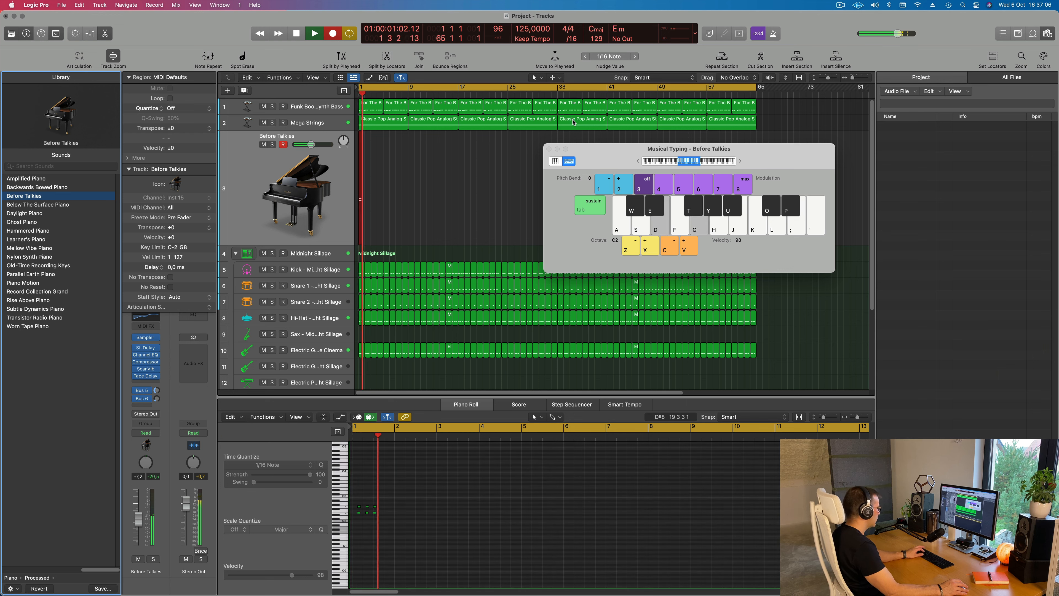
pyautogui.press('d')
pyautogui.press('g')
pyautogui.press('d')
pyautogui.press('g')
pyautogui.press('d')
pyautogui.press('g')
pyautogui.press('d')
pyautogui.press('g')
pyautogui.press('d')
pyautogui.press('g')
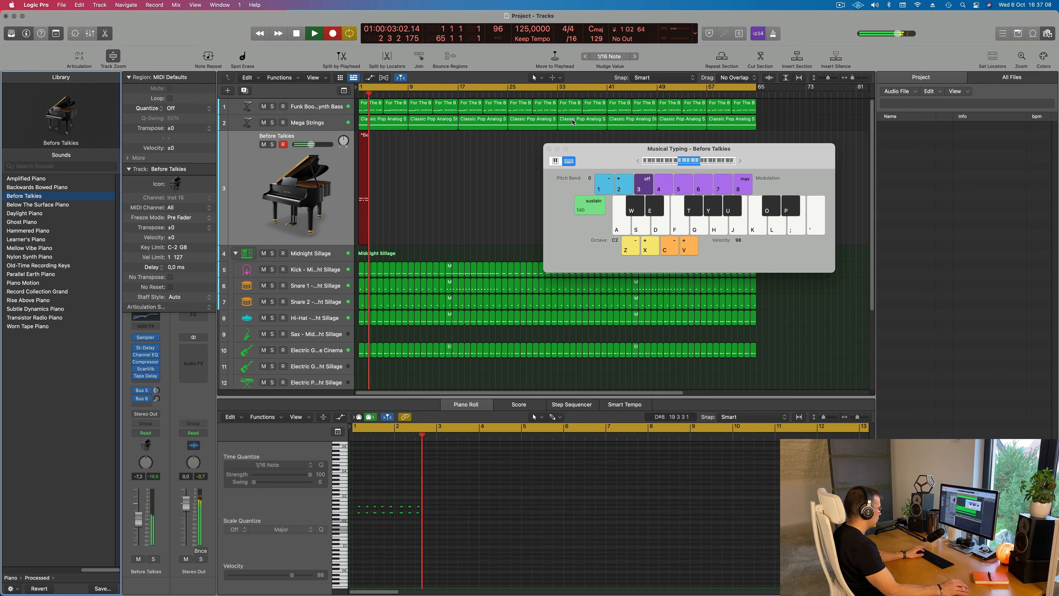
pyautogui.press('g')
pyautogui.press('j')
pyautogui.press('space')
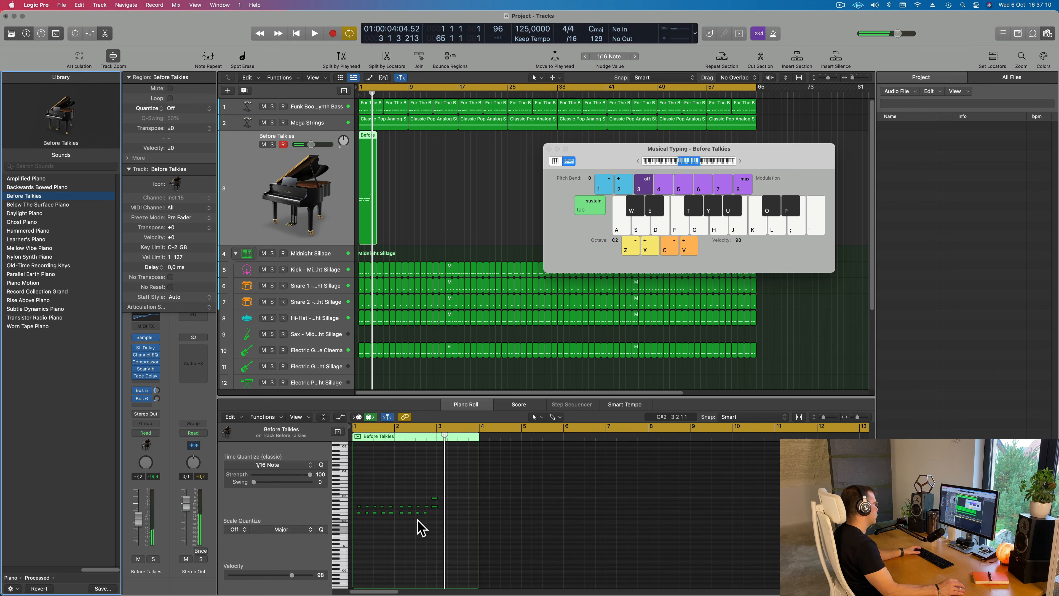
# Play back the piano recording and shorten its last two notes so they end at bar 3
pyautogui.click(412, 532)
pyautogui.press('space')
pyautogui.scroll(5, 415, 531)
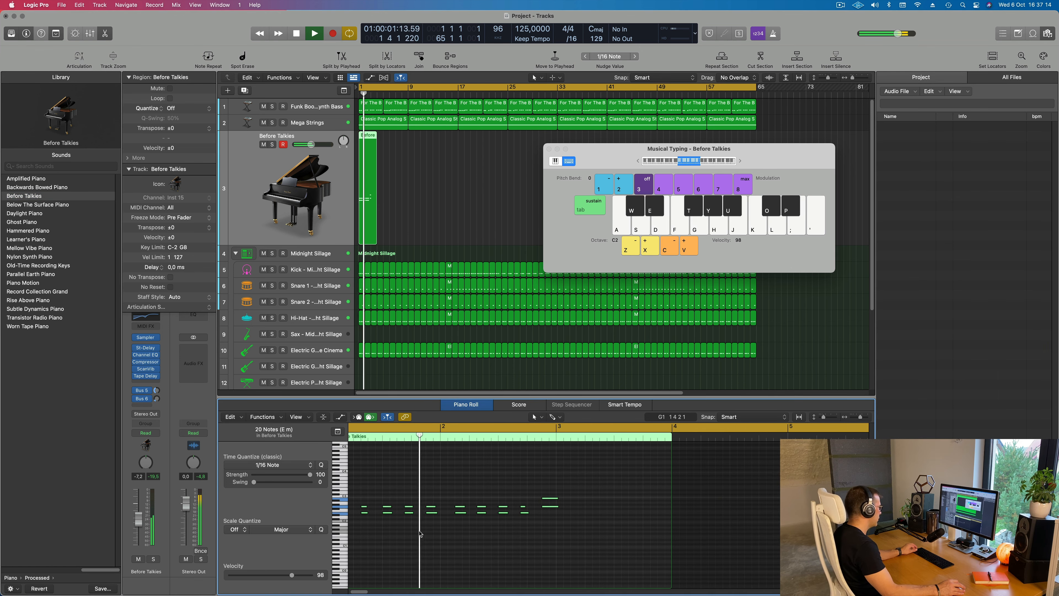
pyautogui.scroll(-5, 418, 534)
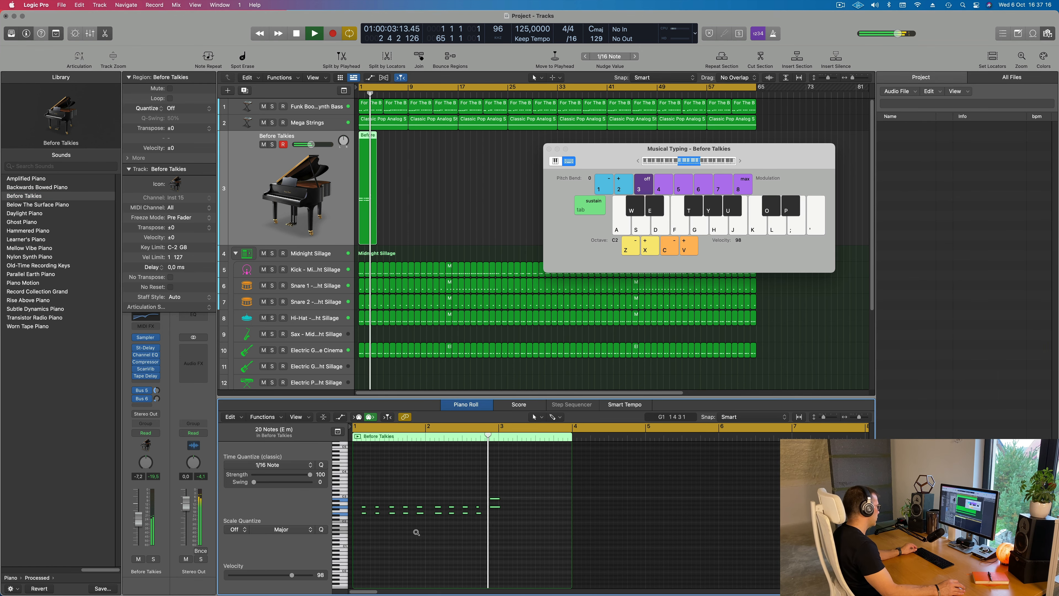
pyautogui.scroll(-1, 425, 531)
pyautogui.press('space')
pyautogui.scroll(3, 480, 515)
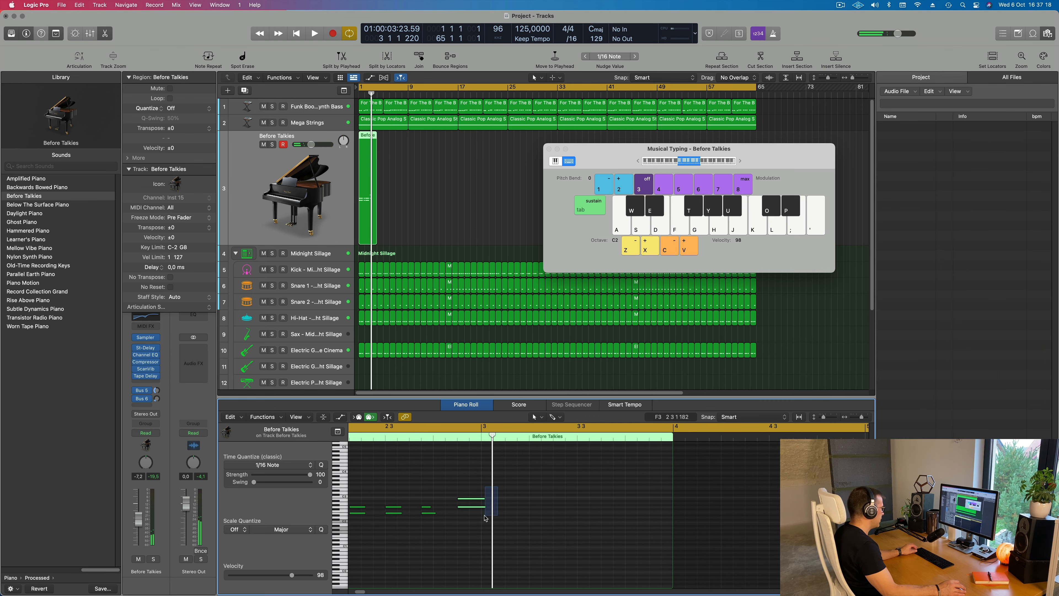
pyautogui.moveTo(484, 506); pyautogui.dragTo(479, 506)
pyautogui.press('Return')
pyautogui.press('space')
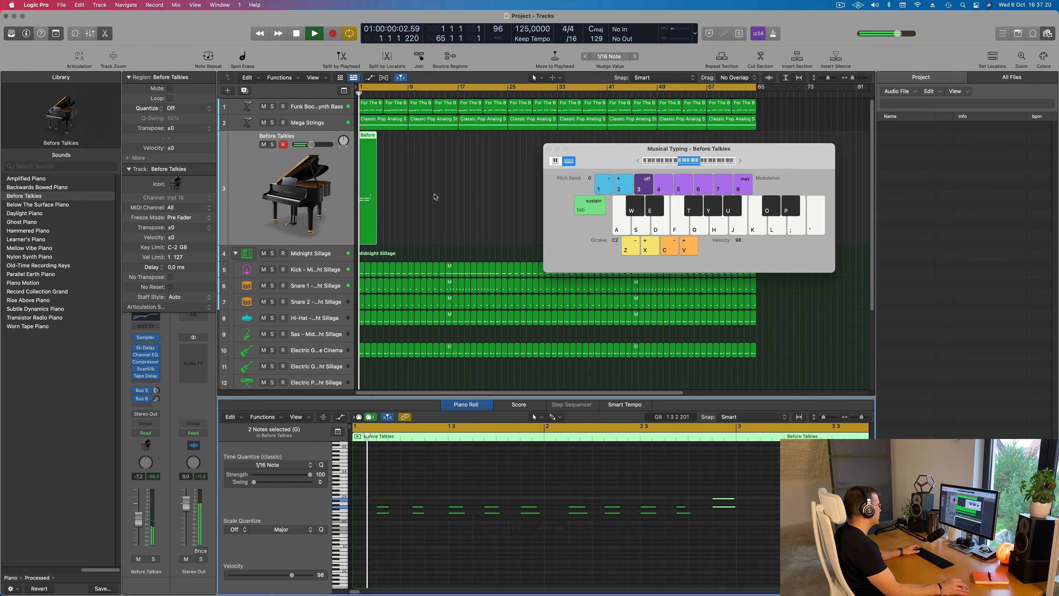
# Replay the piano part from the start, move Musical Typing aside and examine the notes in a separate Piano Roll window
pyautogui.press('space')
pyautogui.moveTo(604, 155); pyautogui.dragTo(630, 154)
pyautogui.press('Return')
pyautogui.press('space')
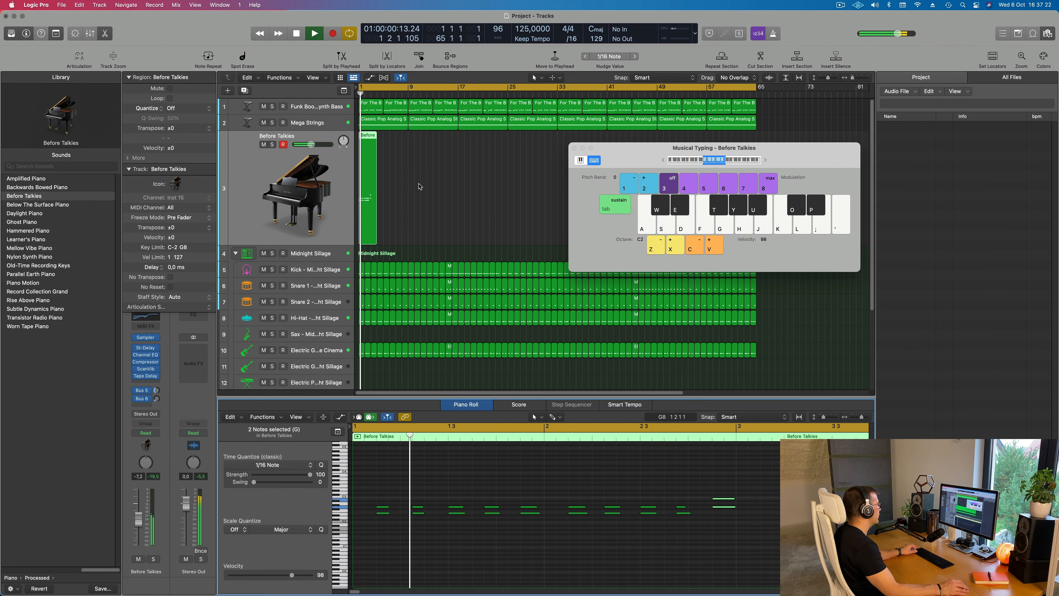
pyautogui.scroll(5, 433, 183)
pyautogui.scroll(3, 435, 161)
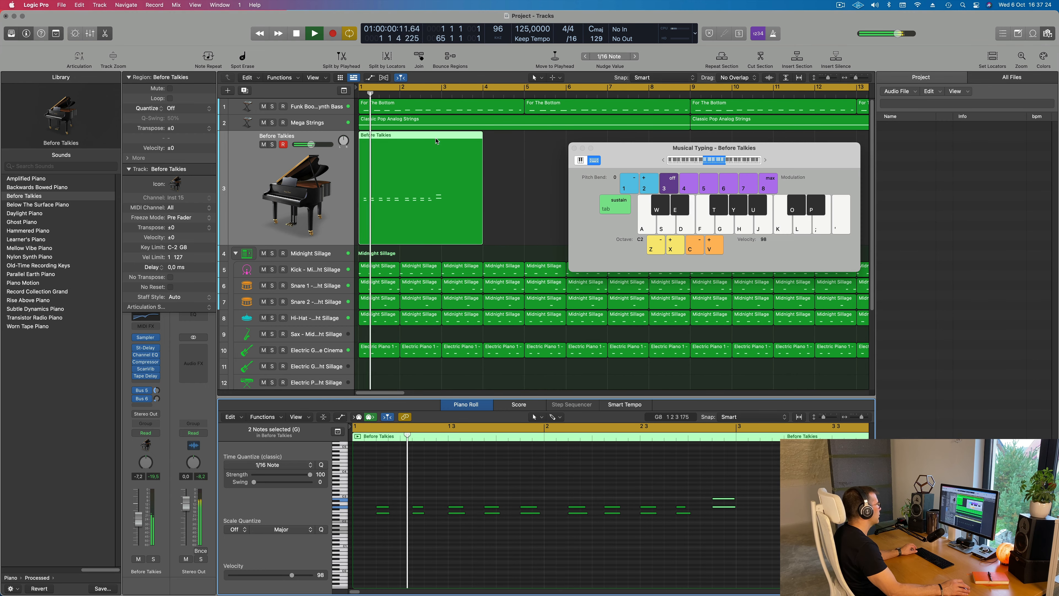
pyautogui.doubleClick(444, 139)
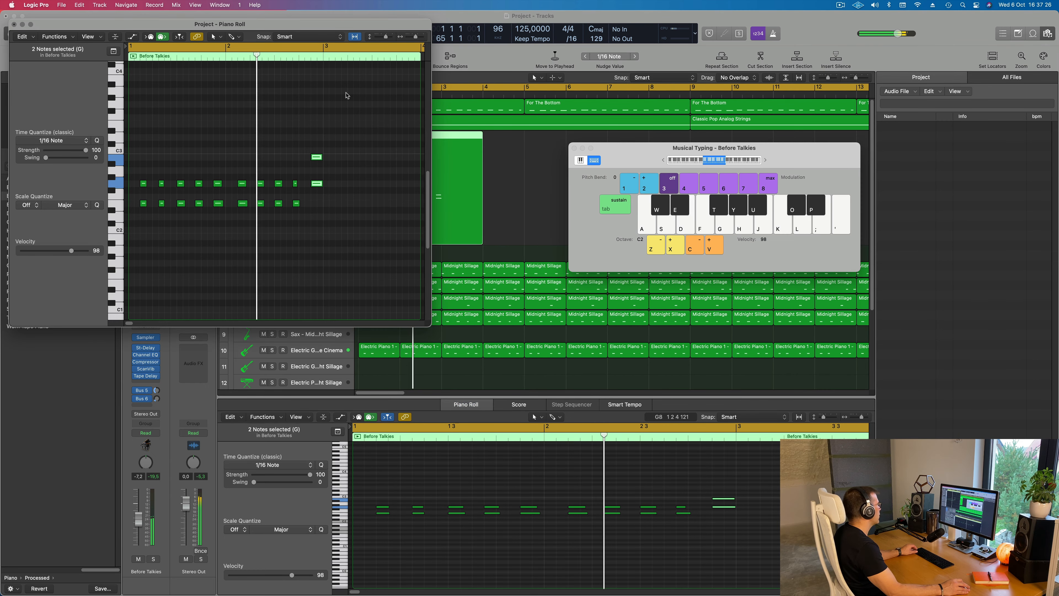
pyautogui.click(14, 24)
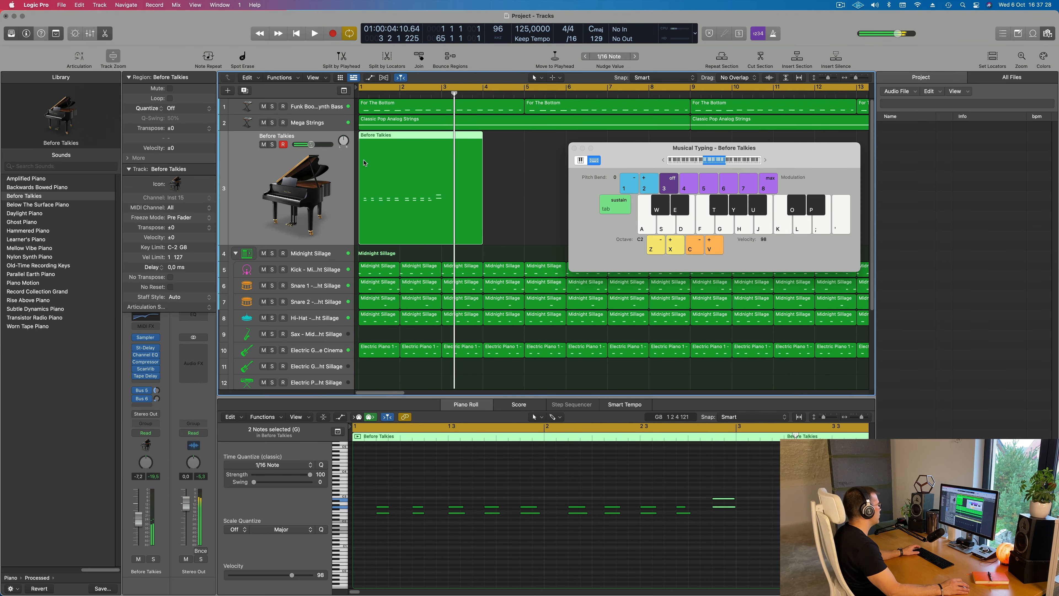
# Split the Before Talkies region just after bar 3, delete the empty remainder and trim the region to end at bar 3
pyautogui.click(445, 173)
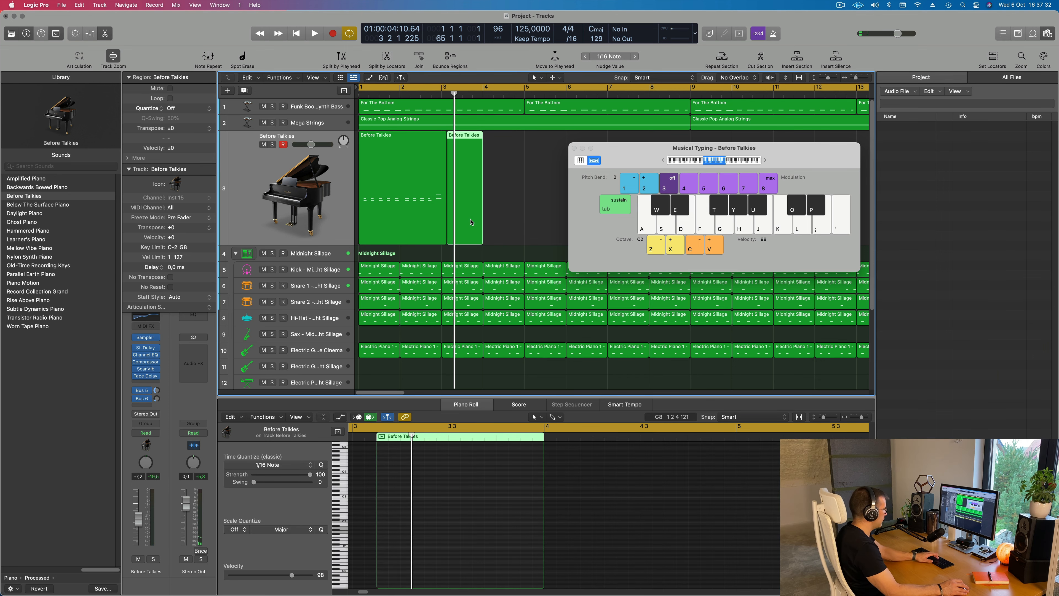
pyautogui.press('BackSpace')
pyautogui.click(442, 233)
pyautogui.moveTo(443, 236); pyautogui.dragTo(441, 236)
# Play back the trimmed piano region and close Musical Typing
pyautogui.press('space')
pyautogui.moveTo(588, 154); pyautogui.dragTo(479, 188)
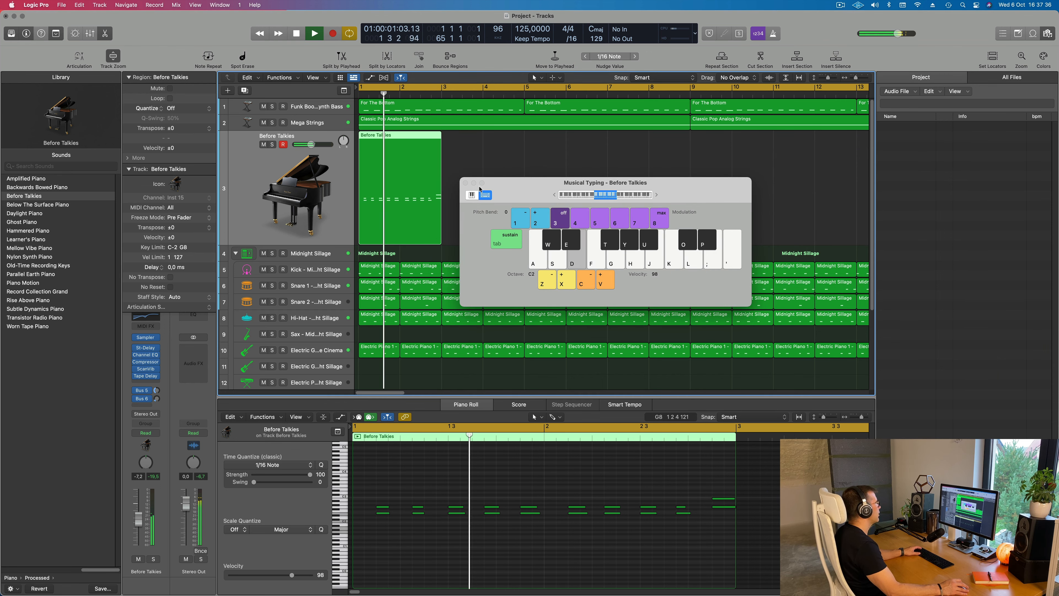
pyautogui.click(466, 182)
pyautogui.press('space')
pyautogui.press('space')
# Repeat the two-bar piano region along the Before Talkies track up to bar 65, select all its regions and play from the start
pyautogui.hscroll(-3, 496, 209)
pyautogui.hscroll(-4, 496, 208)
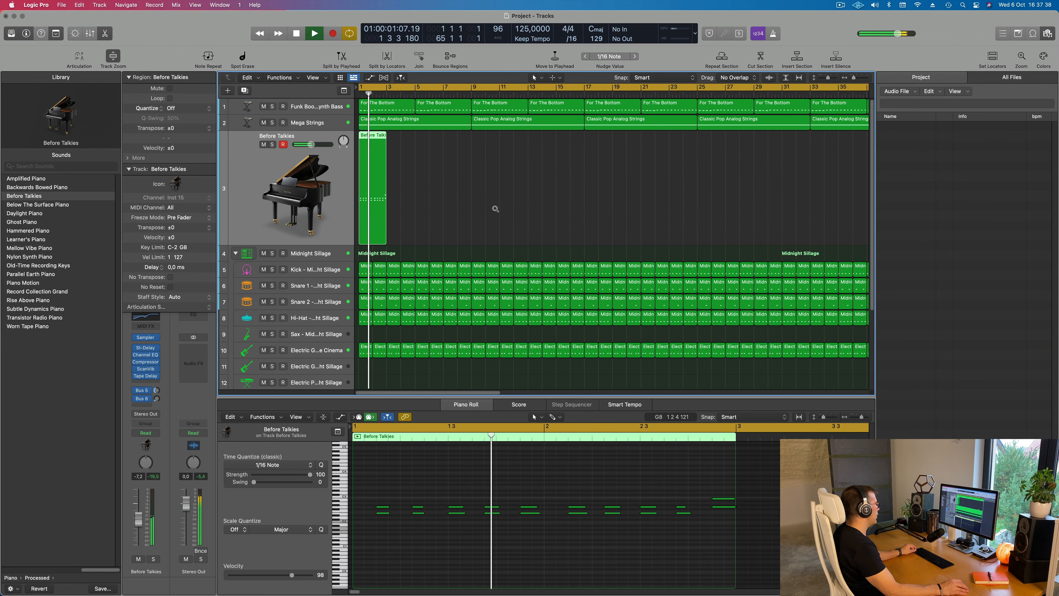
pyautogui.moveTo(443, 204); pyautogui.dragTo(344, 219)
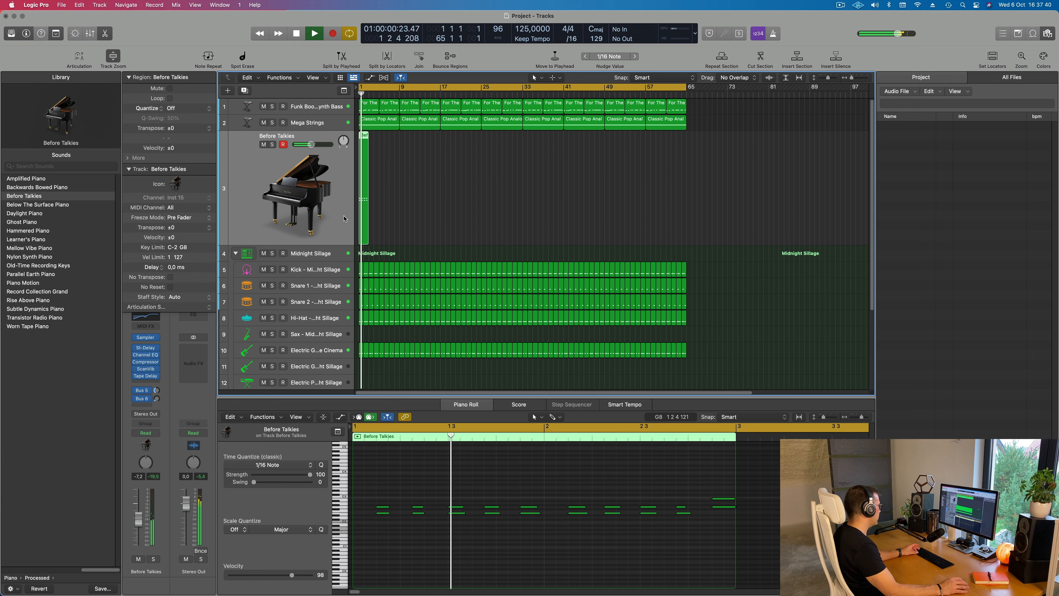
pyautogui.press('super+r')
pyautogui.press('super+r')
pyautogui.press('super+r')
pyautogui.press('super+r')
pyautogui.press('super+r')
pyautogui.press('super+r')
pyautogui.press('super+r')
pyautogui.press('super+r')
pyautogui.press('super+r')
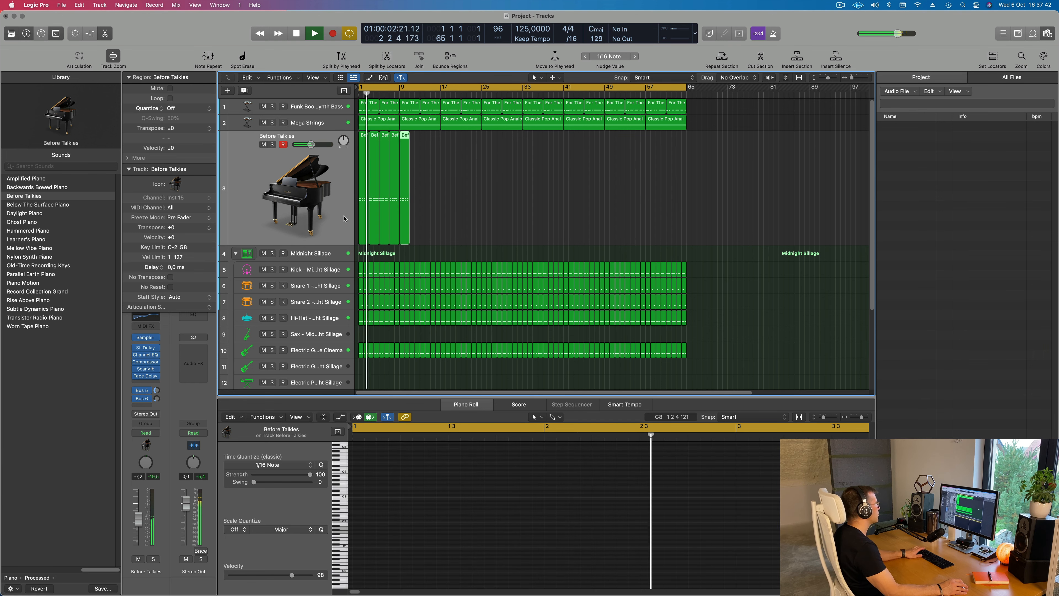
pyautogui.press('super+r')
pyautogui.press('super+r')
pyautogui.press('super+r')
pyautogui.press('super+r')
pyautogui.press('super+r')
pyautogui.press('super+r')
pyautogui.press('super+r')
pyautogui.press('super+r')
pyautogui.press('super+r')
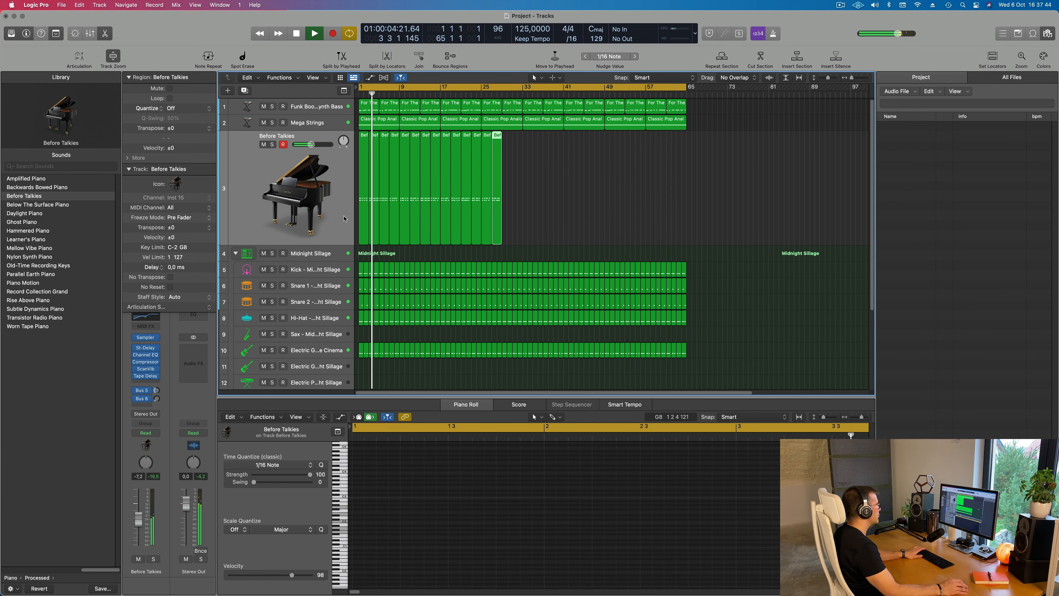
pyautogui.press('super+r')
pyautogui.press('super+r')
pyautogui.press('super+r')
pyautogui.press('super+r')
pyautogui.press('super+r')
pyautogui.press('super+r')
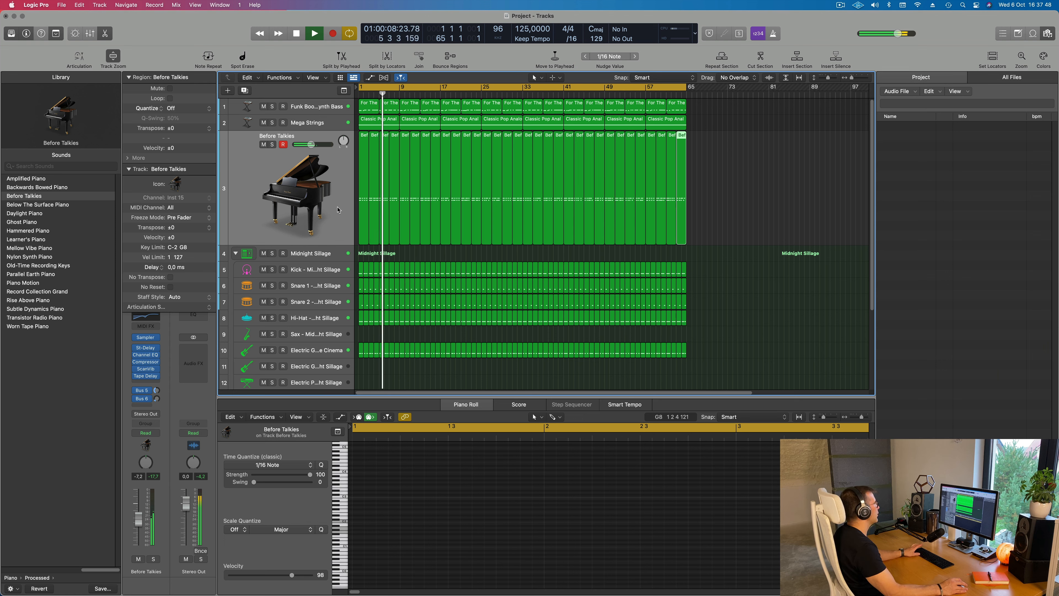
pyautogui.click(246, 182)
pyautogui.press('space')
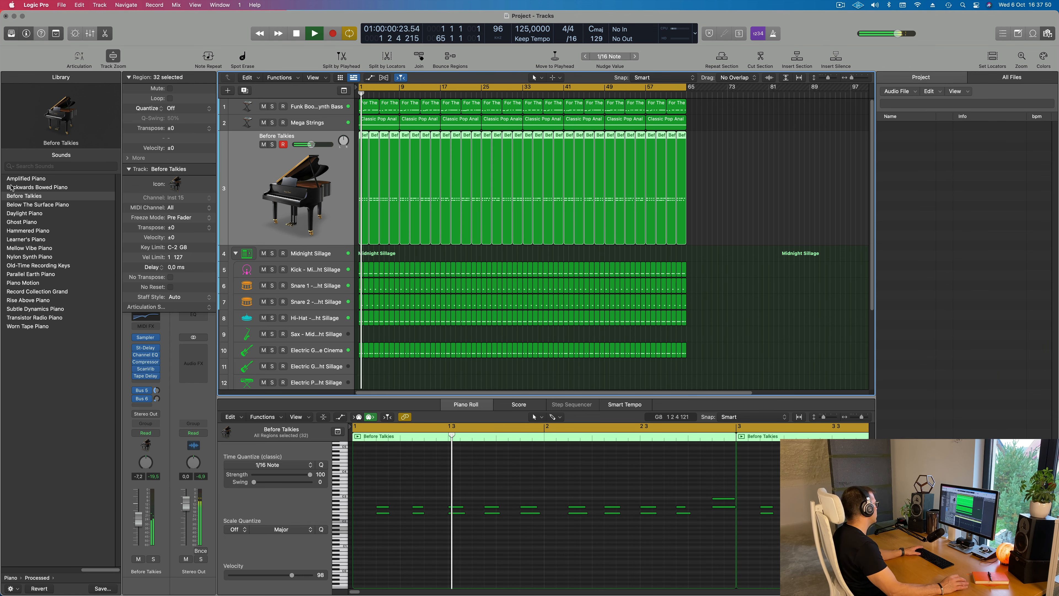
# Audition the Amplified, Backwards Bowed, Below The Surface, Daylight, Ghost and Hammered Piano sounds on the piano track during playback
pyautogui.click(17, 180)
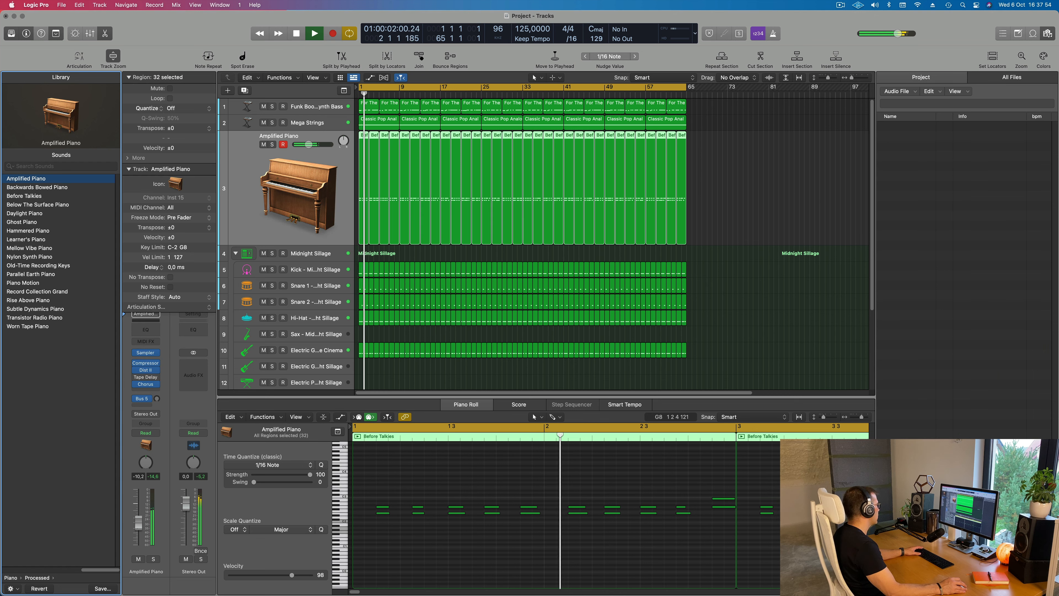
pyautogui.click(30, 189)
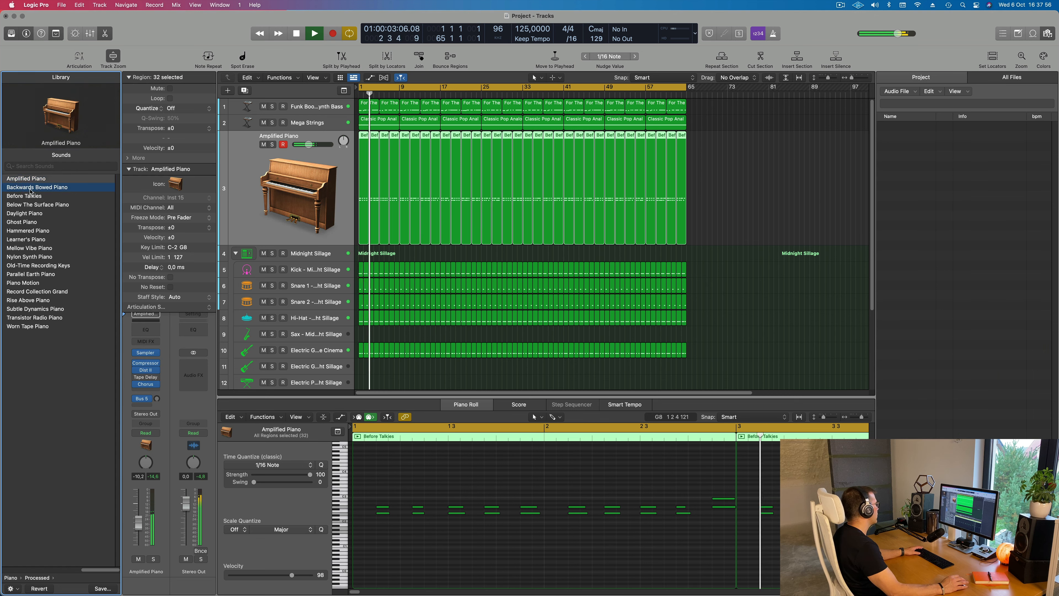
pyautogui.click(28, 206)
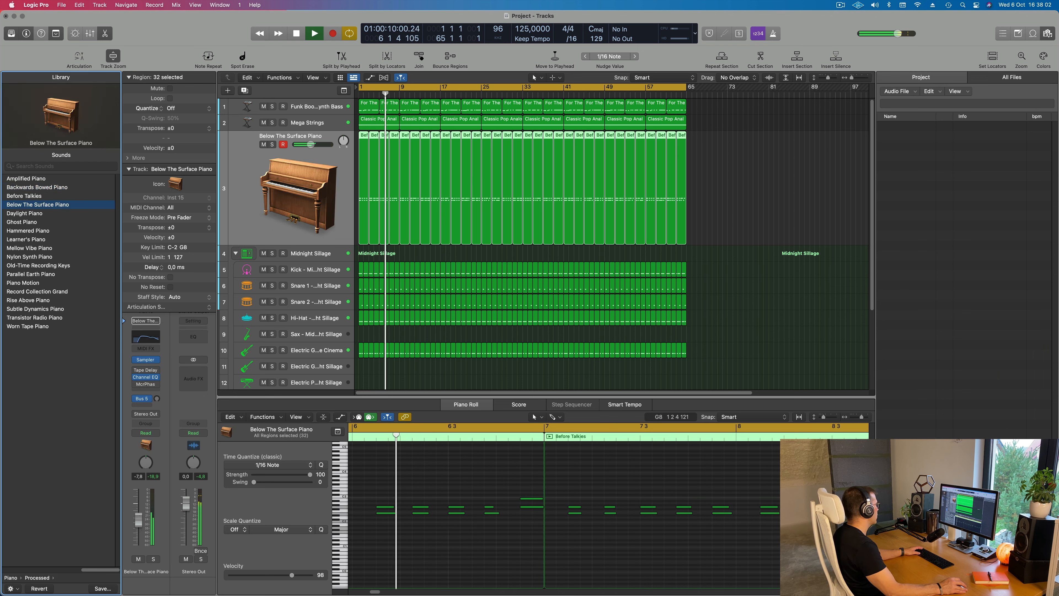
pyautogui.click(21, 213)
pyautogui.click(21, 224)
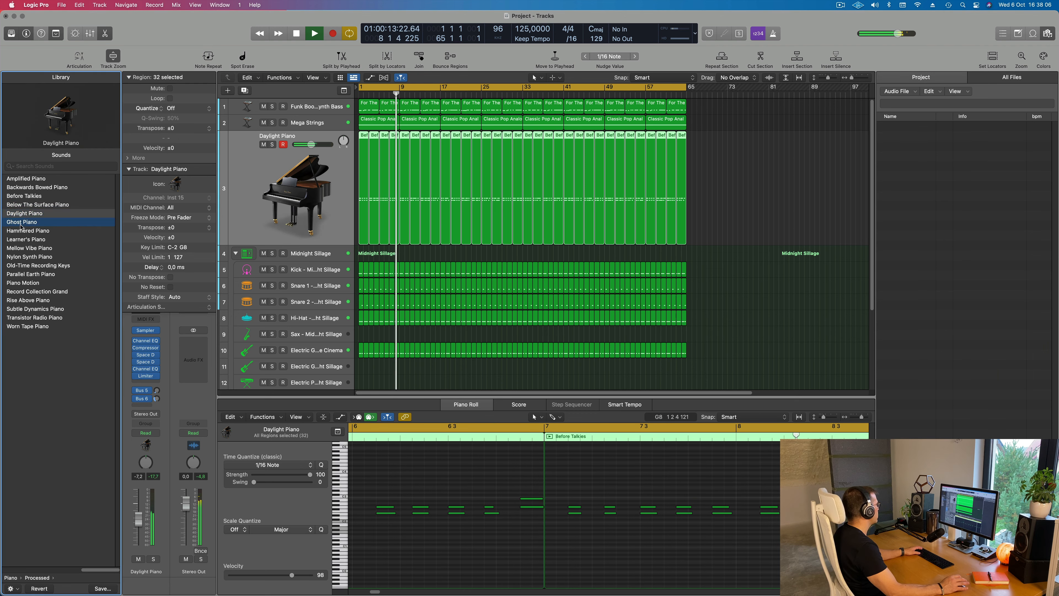
pyautogui.click(27, 232)
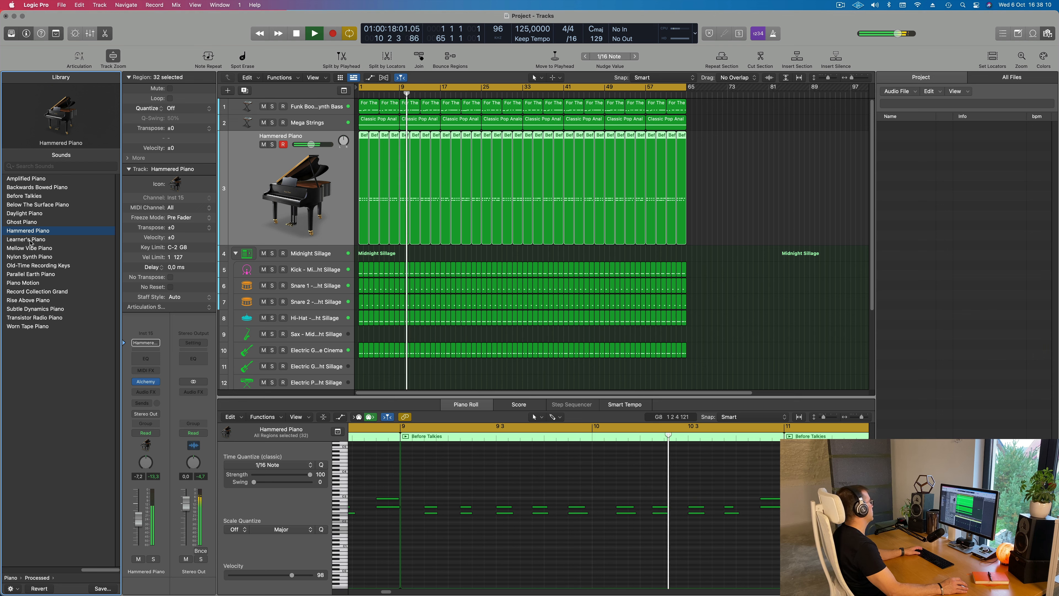
# Audition the sounds from Learner's Piano down to Piano Motion on the piano track, adjusting its volume along the way
pyautogui.click(29, 239)
pyautogui.click(28, 249)
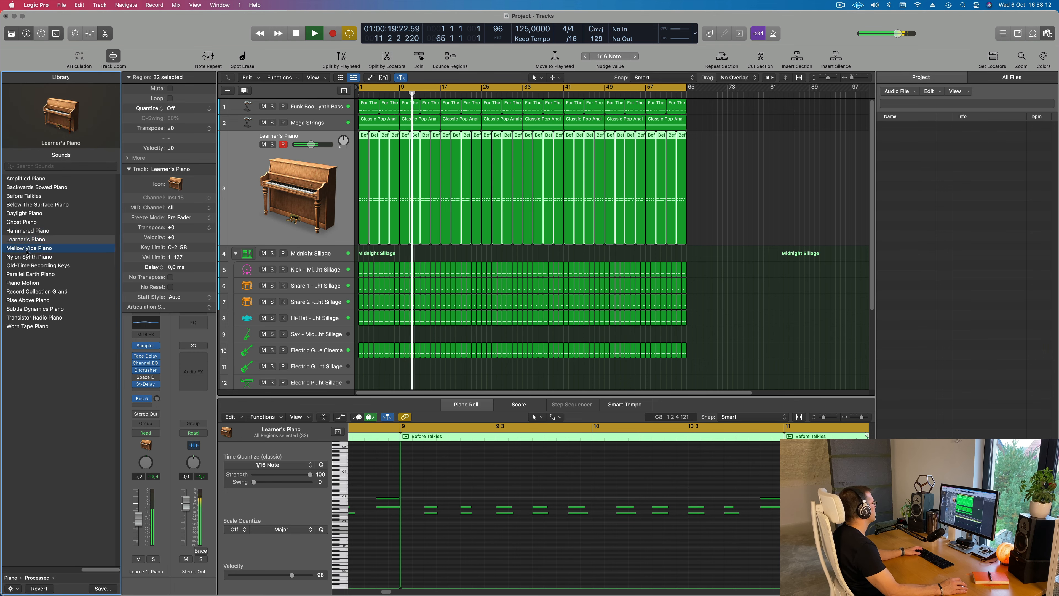
pyautogui.click(26, 258)
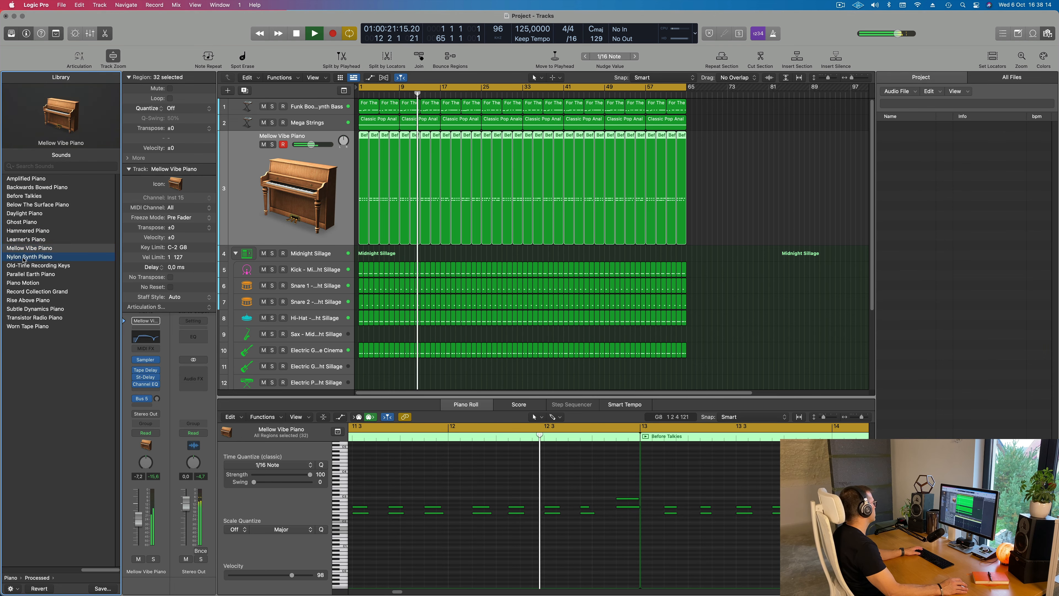
pyautogui.moveTo(138, 526); pyautogui.dragTo(140, 527)
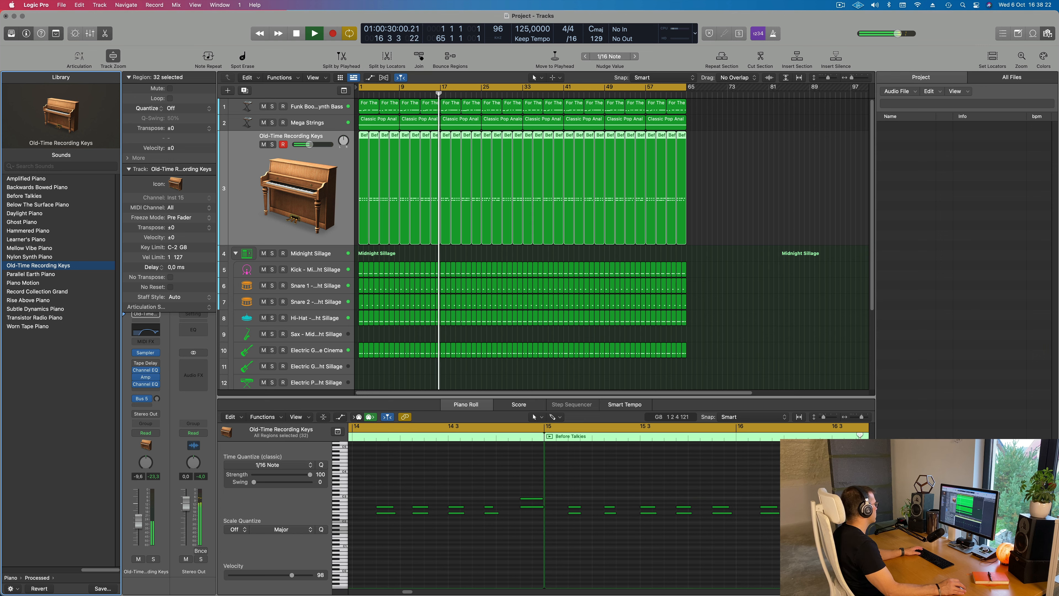
pyautogui.click(31, 274)
pyautogui.click(26, 283)
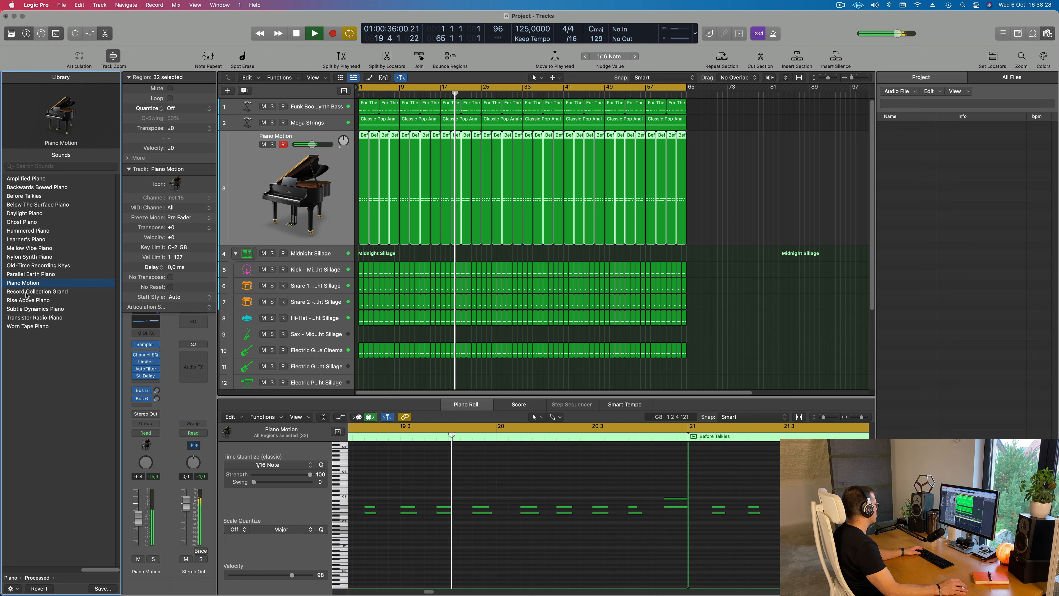
# Load the Record Collection Grand sound on the piano track, raise its volume to about -5.7 dB and replay from the start
pyautogui.click(27, 293)
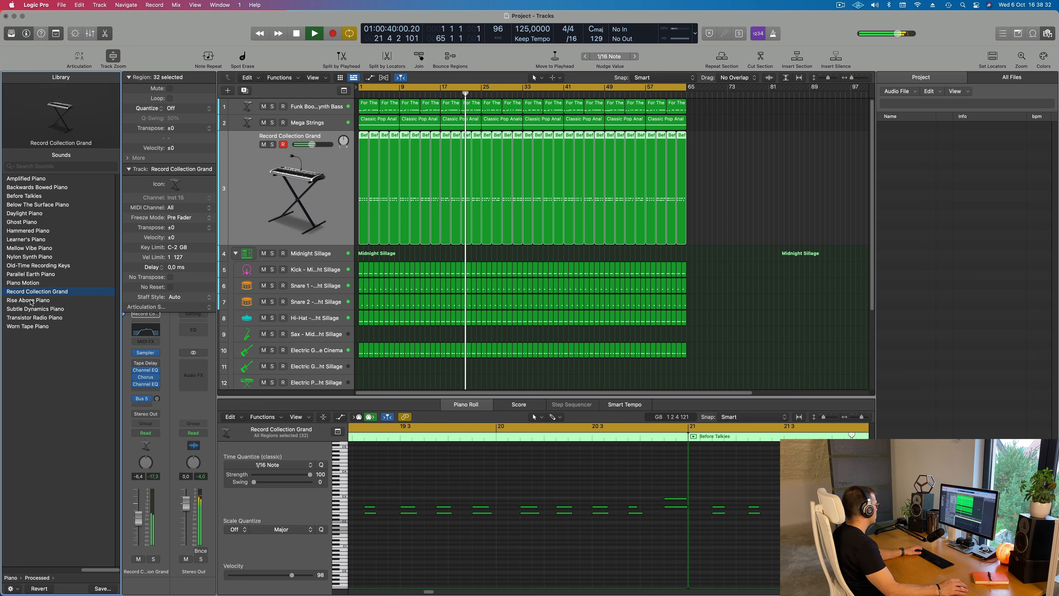
pyautogui.moveTo(137, 517); pyautogui.dragTo(136, 516)
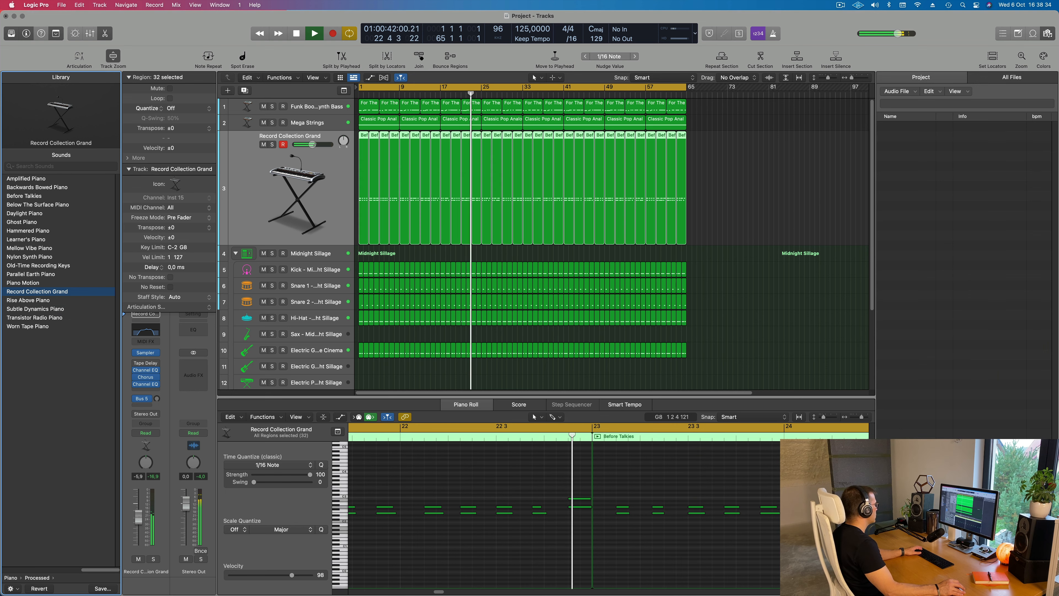
pyautogui.scroll(-1, 532, 288)
pyautogui.press('super+Left')
pyautogui.press('super+Left')
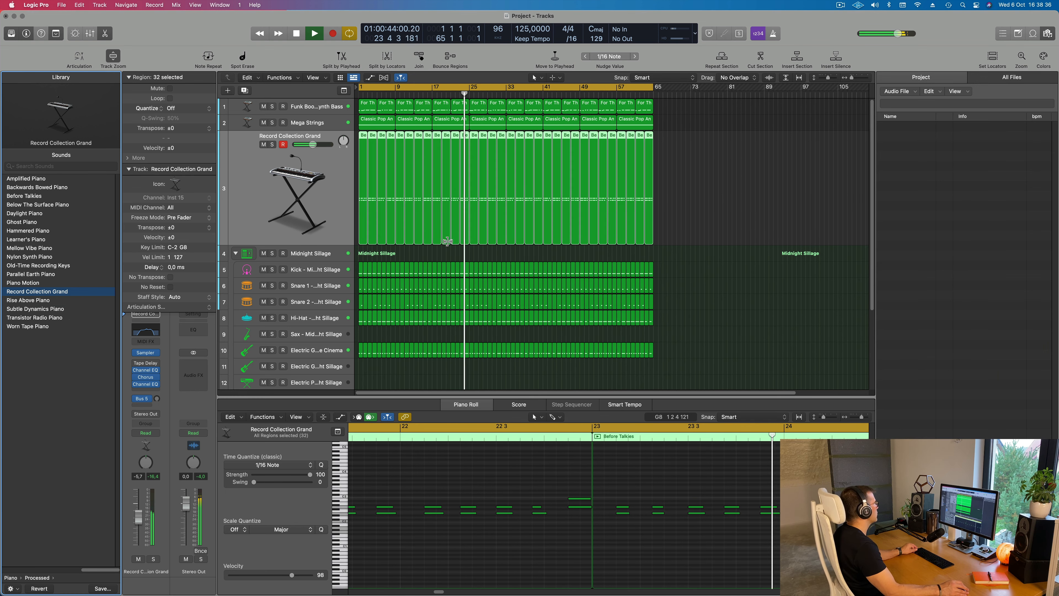
pyautogui.press('Return')
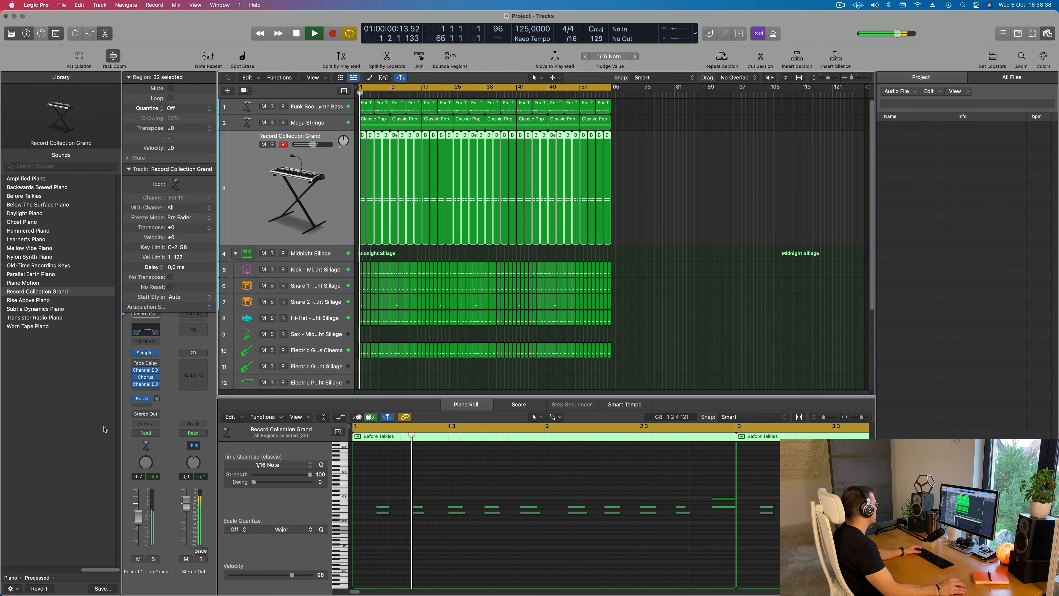
# Add a send from the Record Collection Grand track to Bus 1 (Delay) at about -12.4 dB
pyautogui.click(142, 404)
pyautogui.moveTo(144, 418)
pyautogui.moveTo(257, 255)
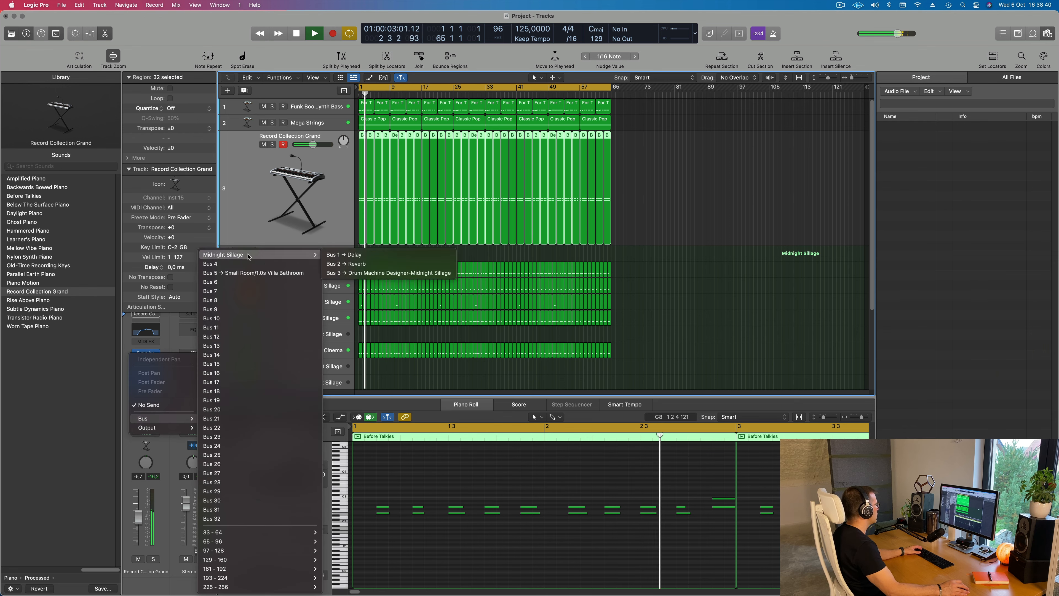
pyautogui.click(343, 255)
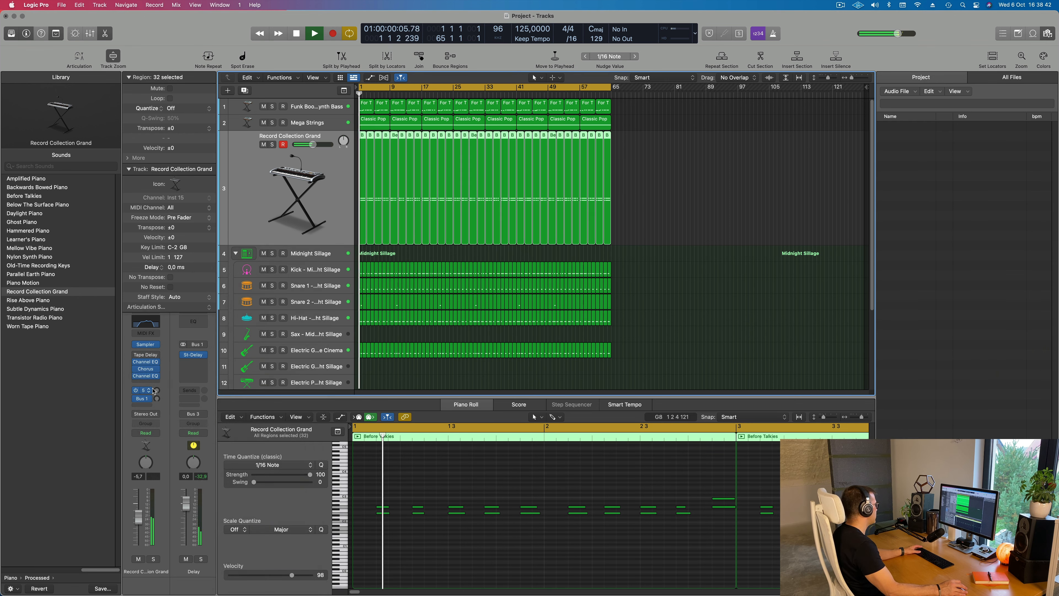
pyautogui.moveTo(157, 399); pyautogui.dragTo(157, 400)
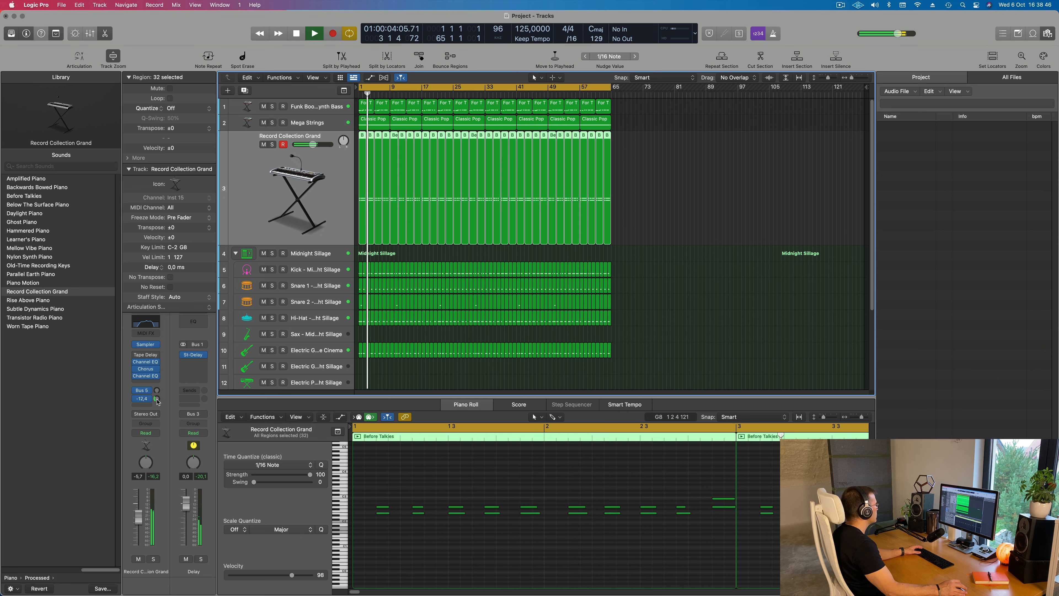
# Add a send from the Record Collection Grand track to Bus 2 (Reverb) at about -12.8 dB and replay from the start
pyautogui.click(145, 405)
pyautogui.moveTo(162, 418)
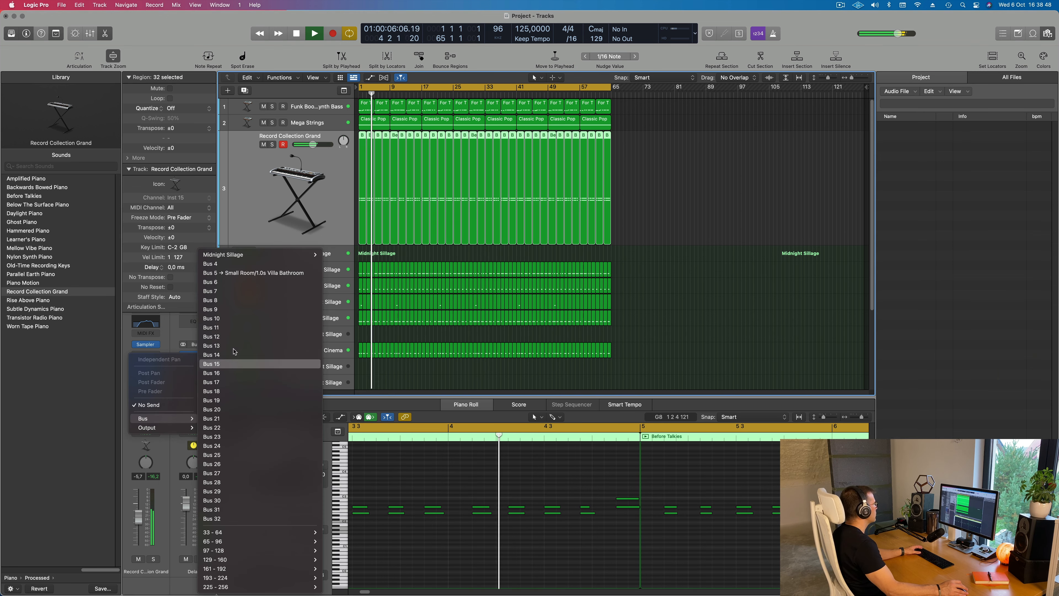
pyautogui.moveTo(259, 255)
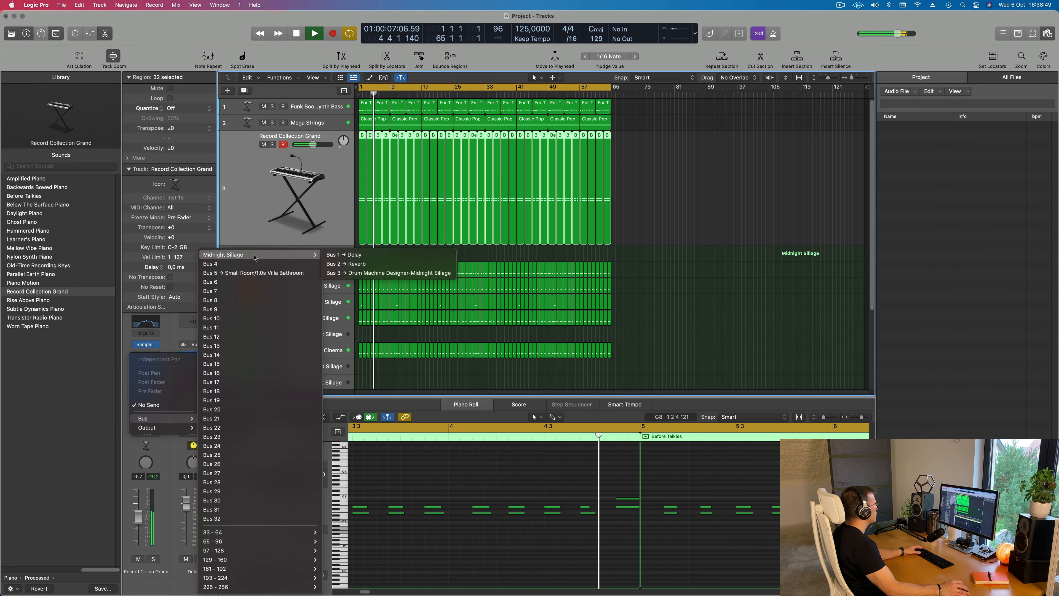
pyautogui.click(354, 263)
pyautogui.moveTo(159, 400)
pyautogui.mouseDown()
pyautogui.moveTo(162, 378)
pyautogui.moveTo(159, 392)
pyautogui.mouseUp()
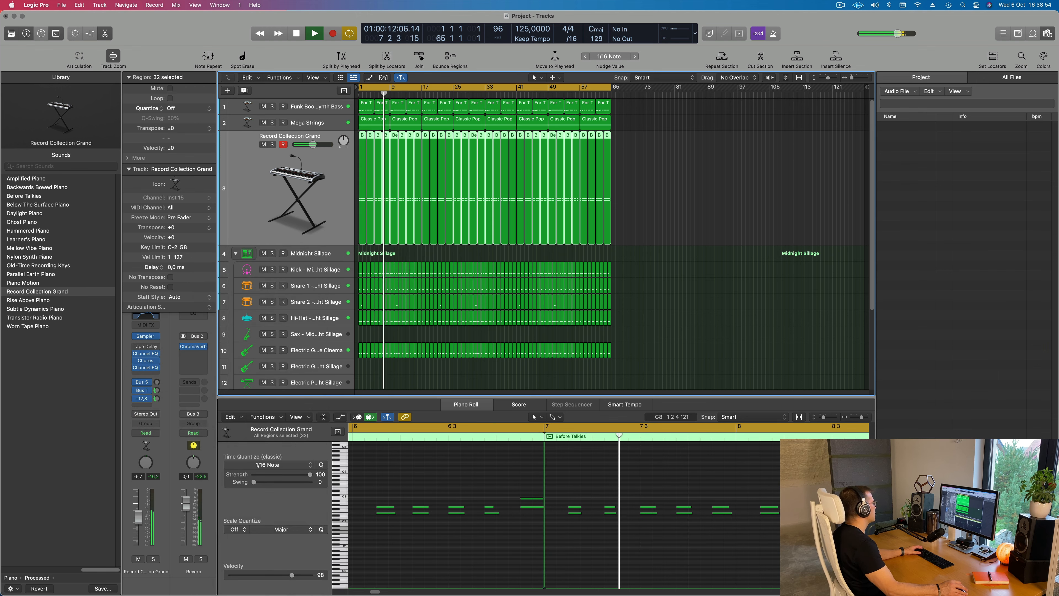
pyautogui.press('Return')
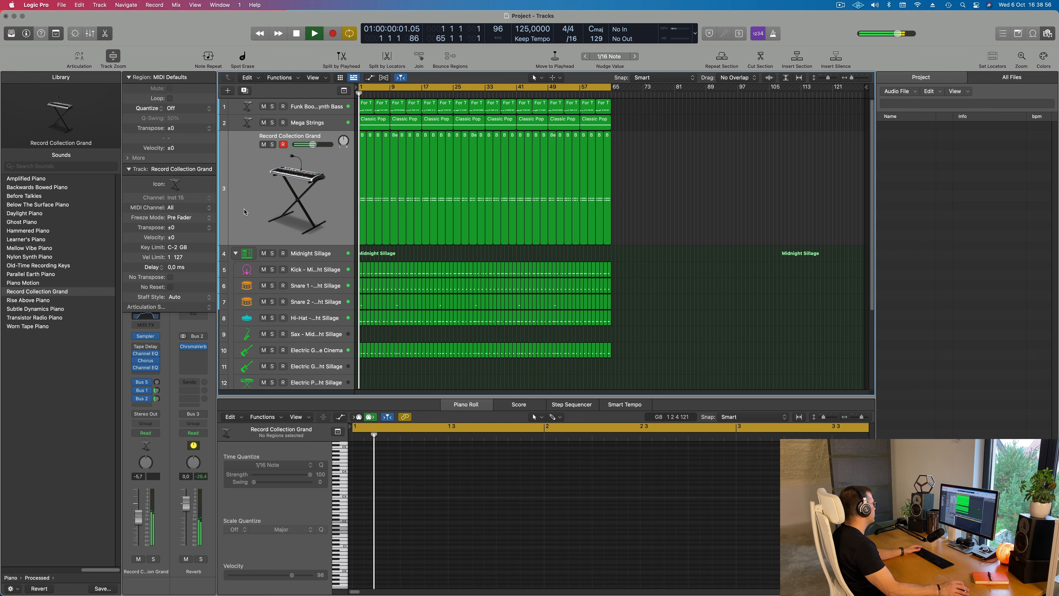
# Lower the Record Collection Grand track's volume by a few decibels
pyautogui.moveTo(138, 522); pyautogui.dragTo(138, 524)
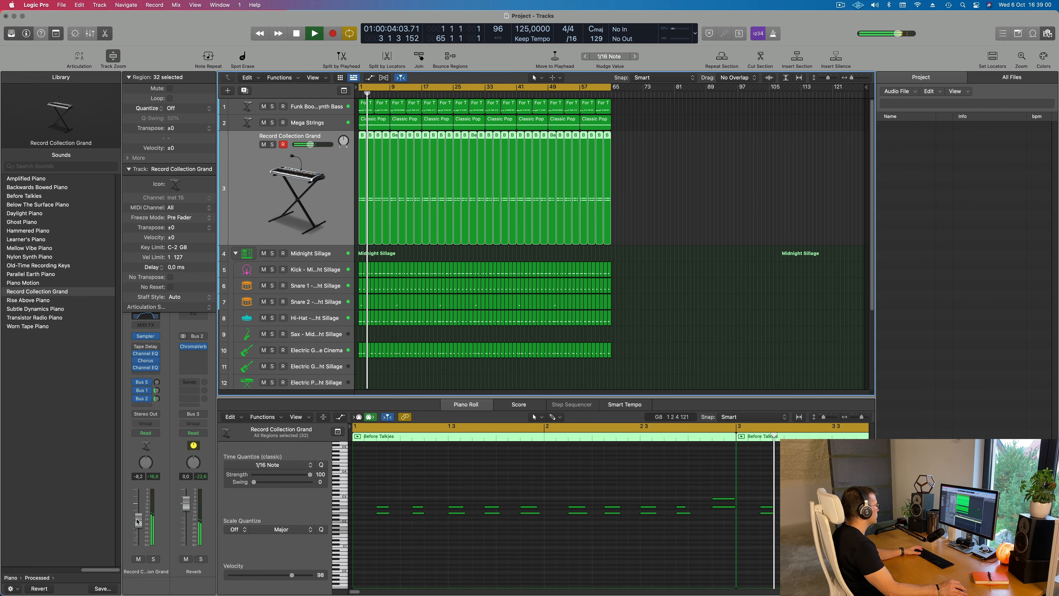
pyautogui.scroll(2, 456, 289)
pyautogui.scroll(-6, 415, 279)
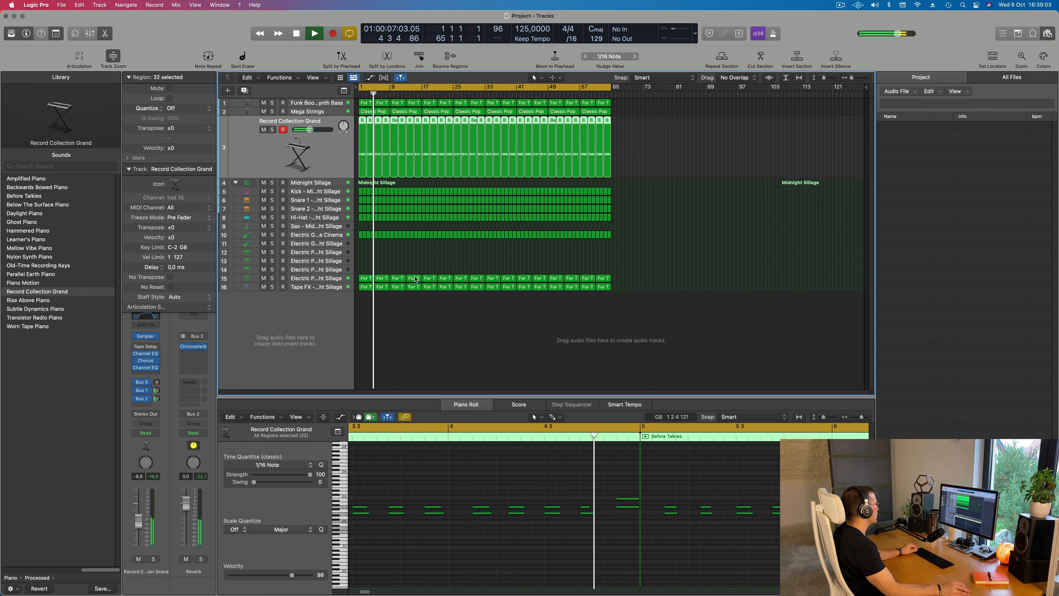
# Replay from the start, briefly soloing the Electric Piano track 15 and the Tape FX track to hear each alone
pyautogui.press('Return')
pyautogui.click(272, 278)
pyautogui.click(272, 279)
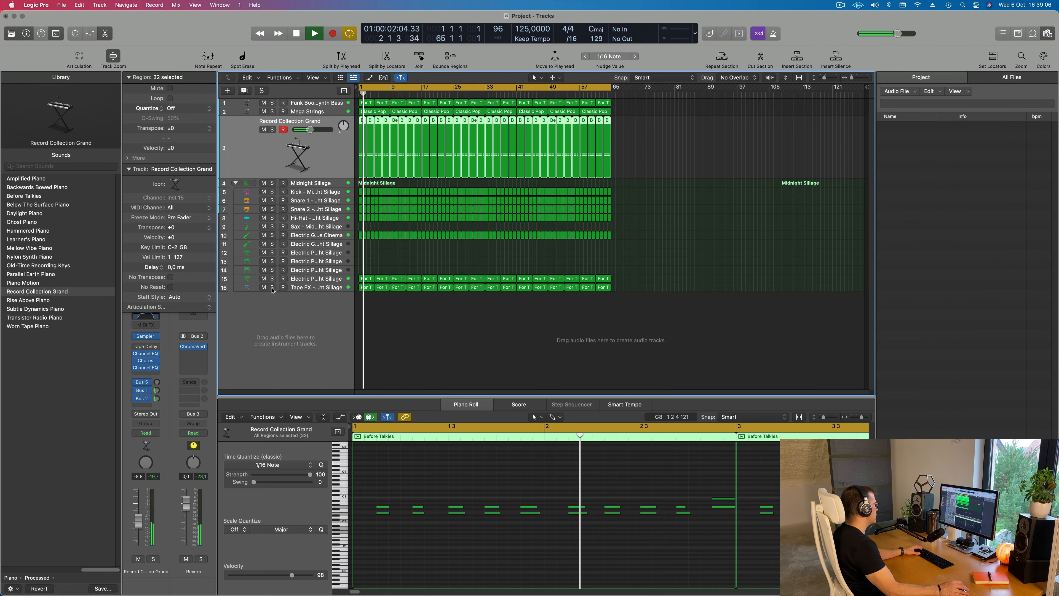
pyautogui.click(272, 287)
pyautogui.click(272, 287)
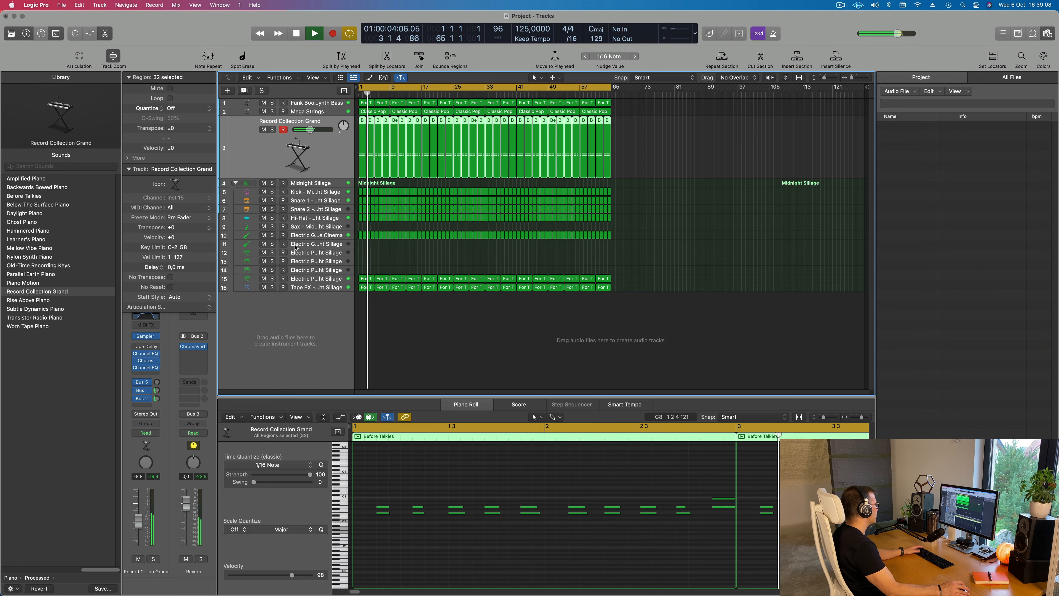
# Open the Record Collection Grand's Sampler, enable Filter 1, lower its cutoff to about 60% and add a little resonance
pyautogui.scroll(4, 463, 259)
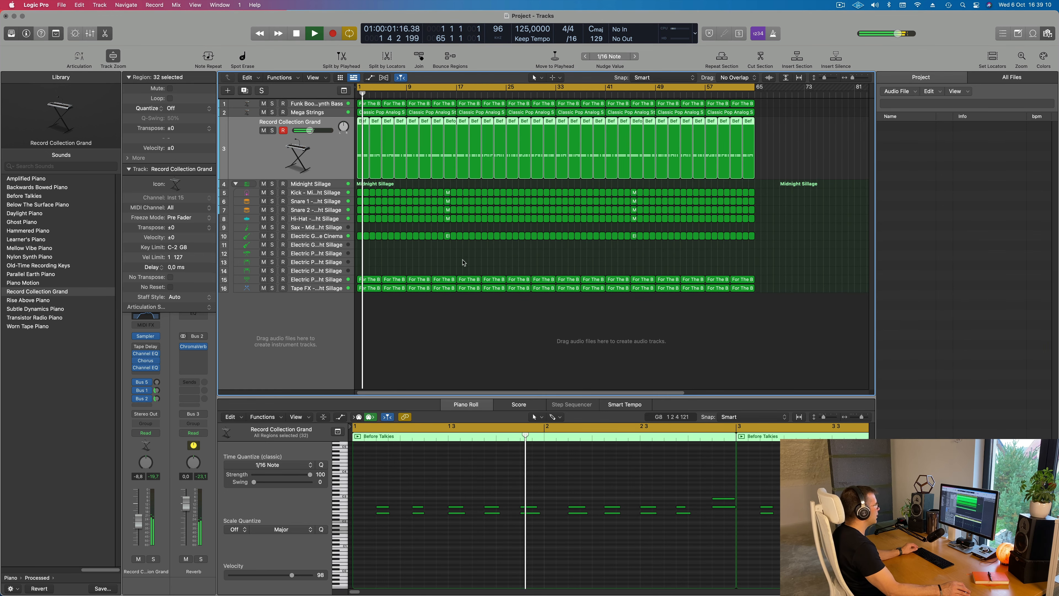
pyautogui.scroll(5, 447, 257)
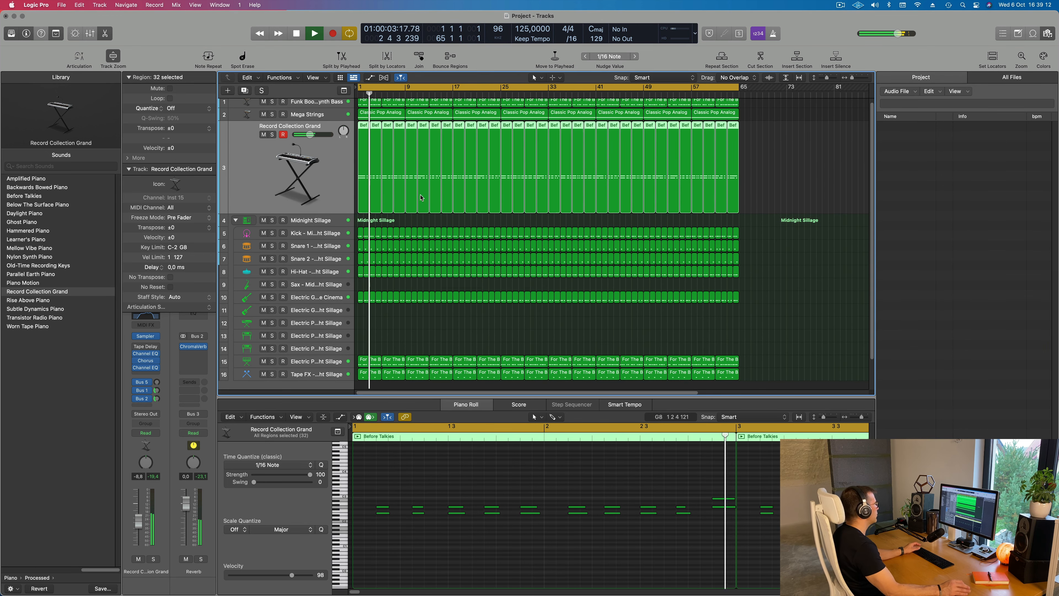
pyautogui.click(146, 337)
pyautogui.press('space')
pyautogui.moveTo(581, 127); pyautogui.dragTo(607, 134)
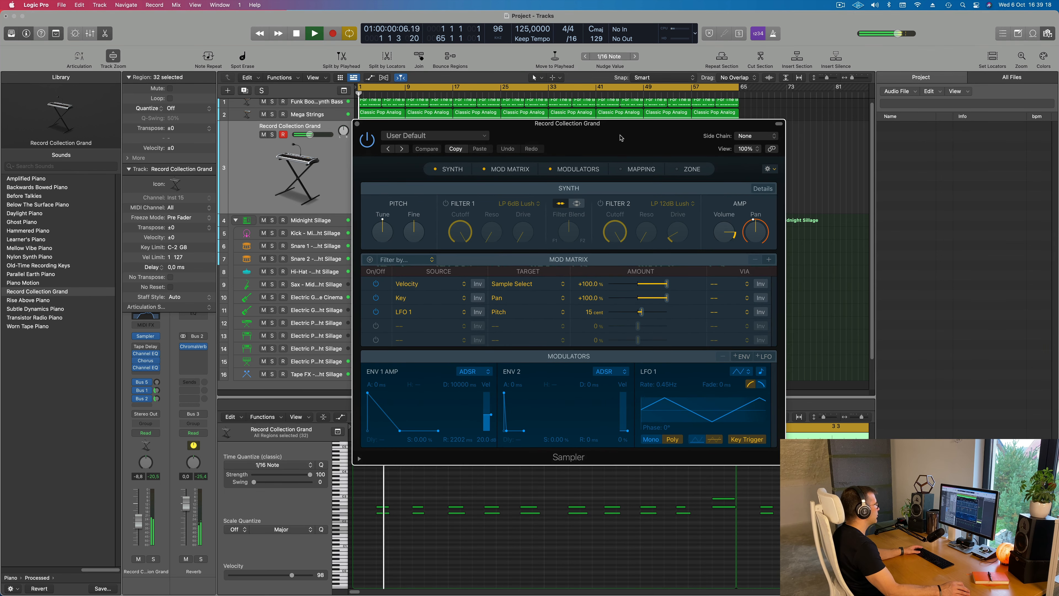
pyautogui.click(446, 204)
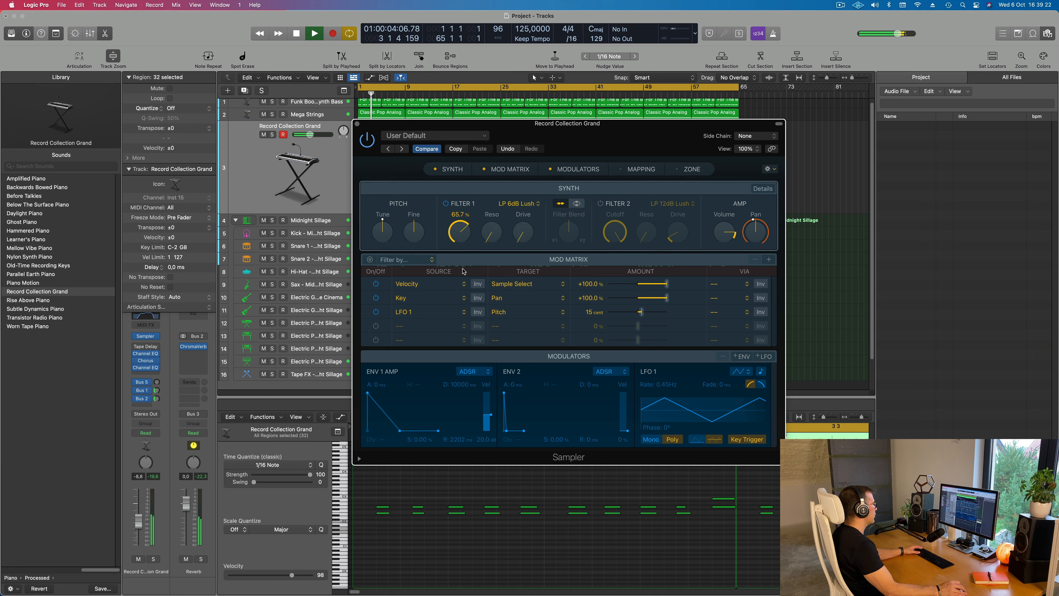
pyautogui.moveTo(464, 267); pyautogui.dragTo(469, 251)
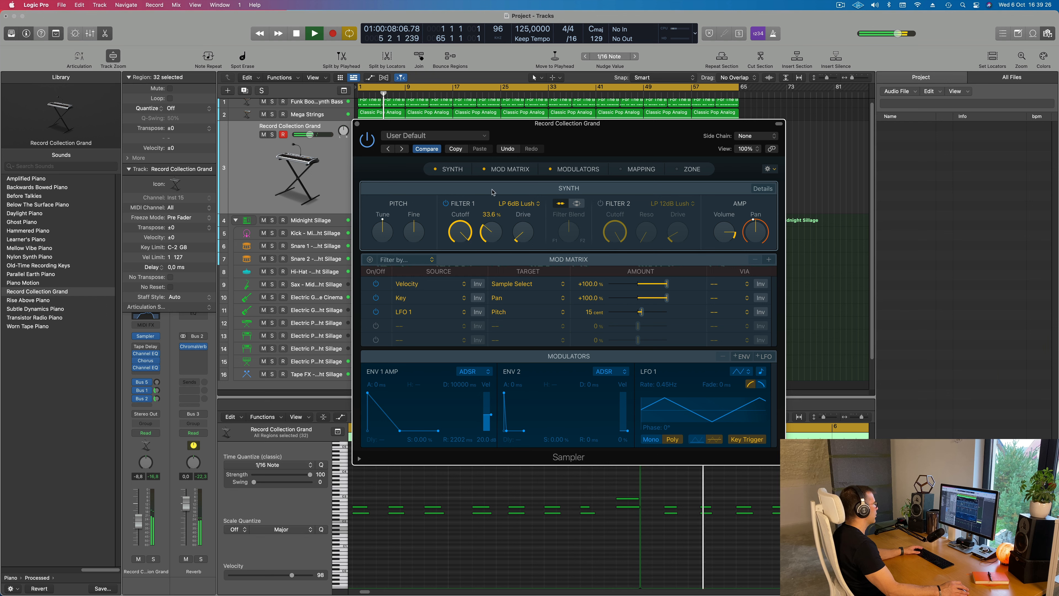
pyautogui.moveTo(492, 192); pyautogui.dragTo(489, 222)
pyautogui.moveTo(456, 257); pyautogui.dragTo(456, 261)
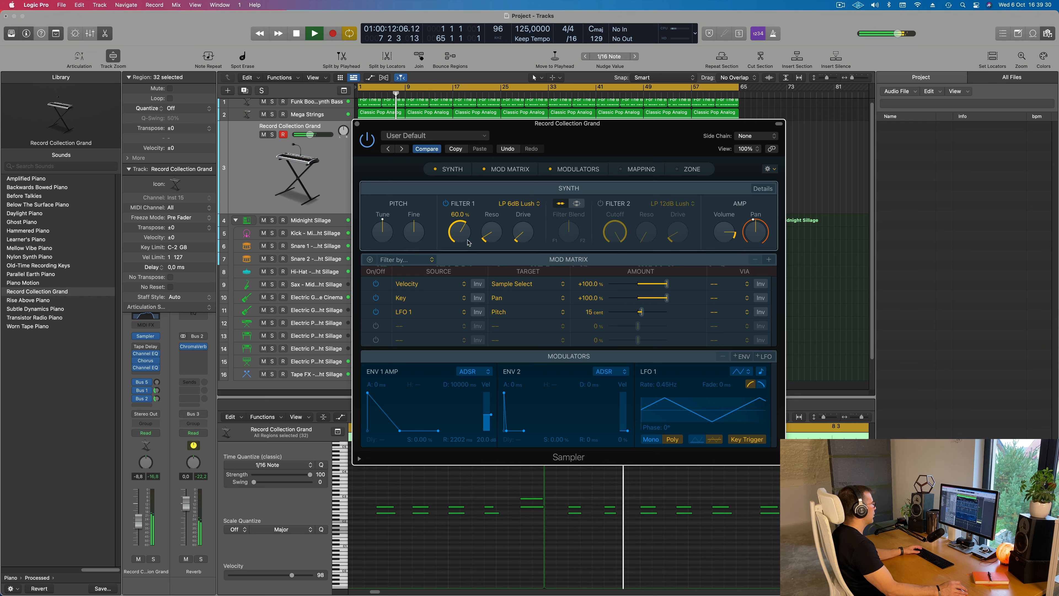
# Switch Filter 1 to LP 12dB Lush (Fat), raise its cutoff and close the Sampler window
pyautogui.click(533, 203)
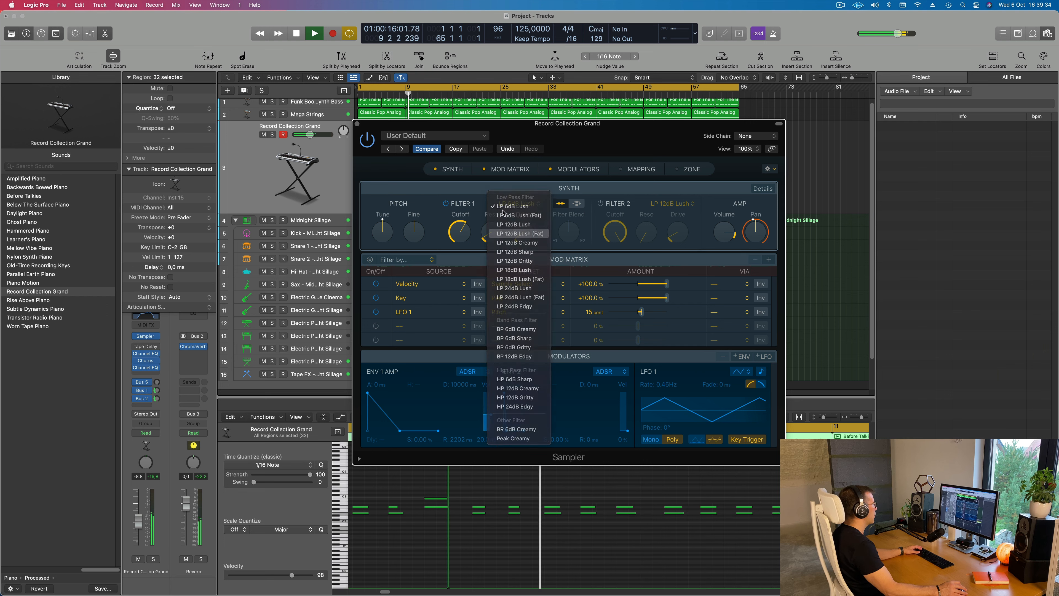
pyautogui.click(513, 233)
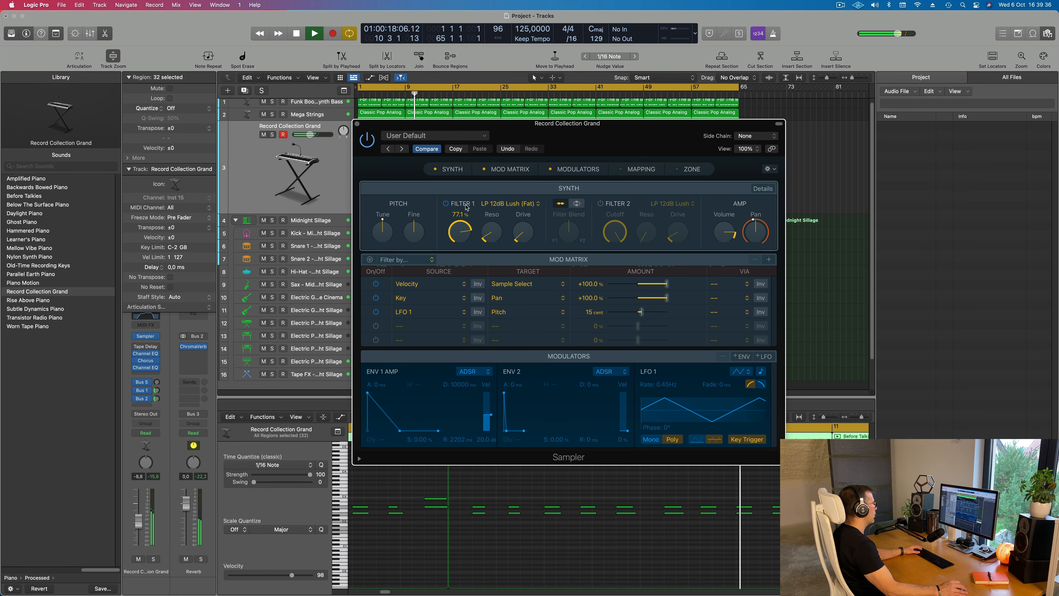
pyautogui.moveTo(465, 217); pyautogui.dragTo(466, 220)
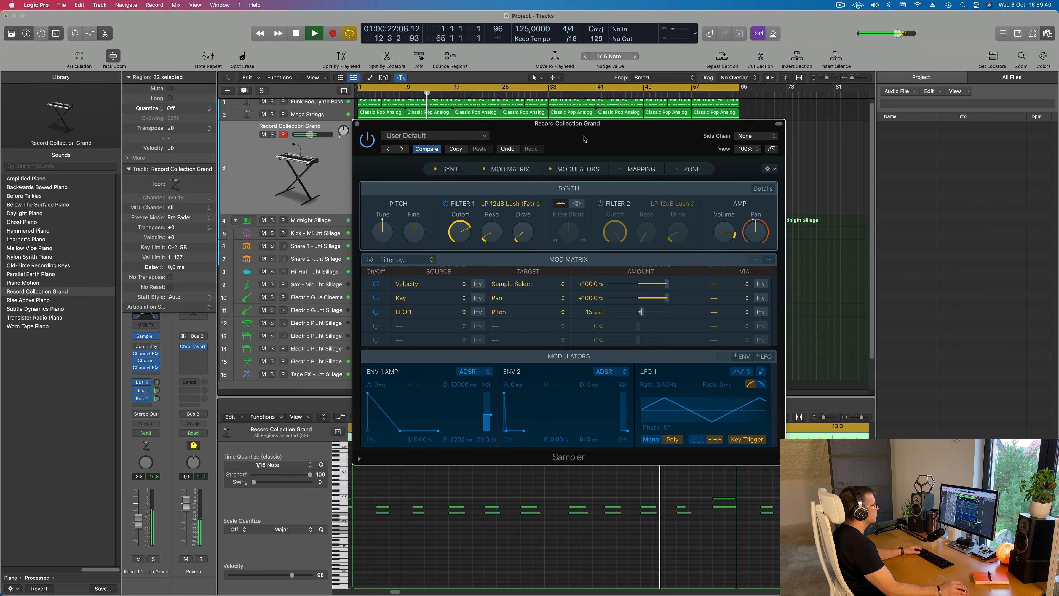
pyautogui.moveTo(585, 139); pyautogui.dragTo(532, 192)
pyautogui.click(304, 176)
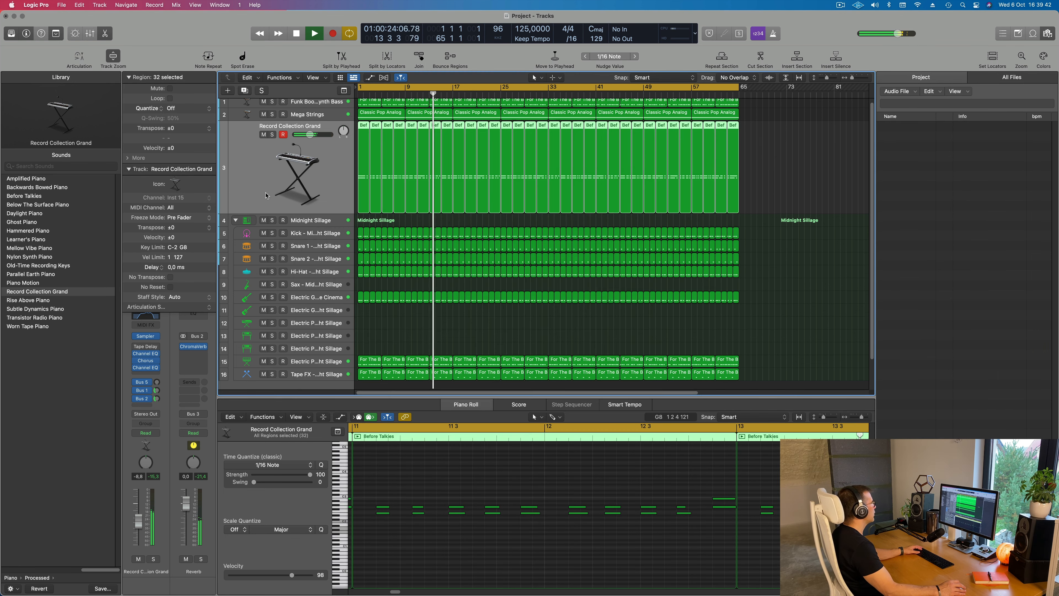
# Play the whole arrangement from the start with the filtered Record Collection Grand part
pyautogui.click(840, 5)
pyautogui.click(840, 5)
pyautogui.scroll(1, 473, 191)
pyautogui.press('Return')
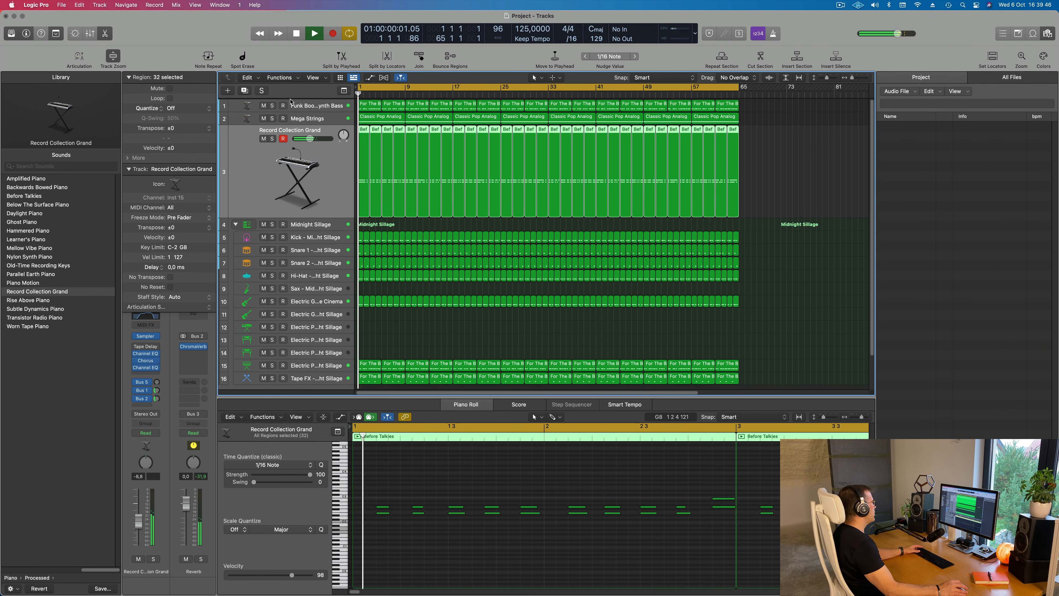
# Select the Funk Boogie Synth Bass track, replay the arrangement from the start and mute that track
pyautogui.click(253, 107)
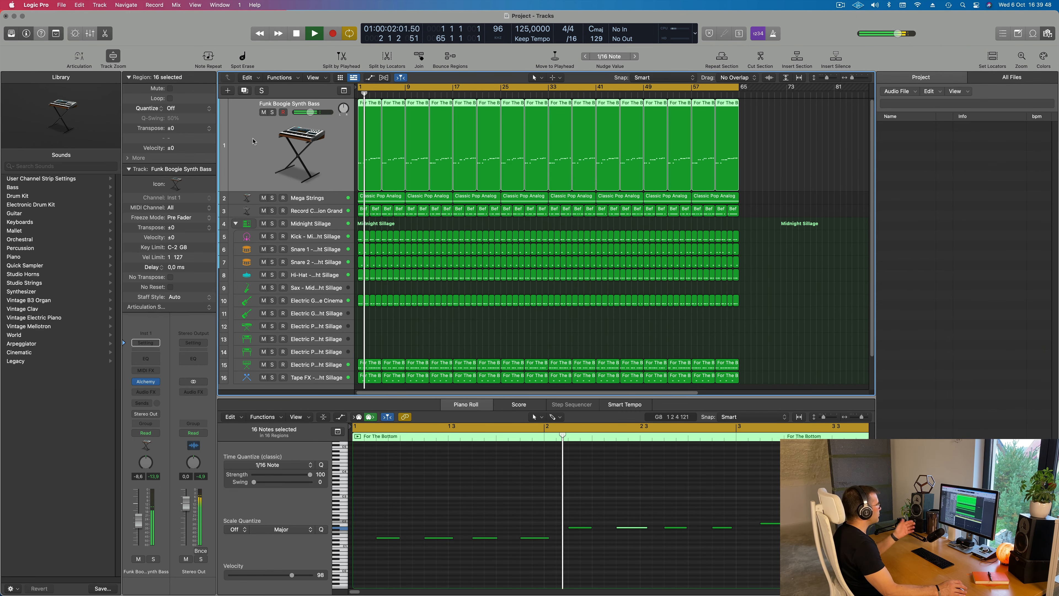
pyautogui.press('space')
pyautogui.press('space')
pyautogui.hscroll(-3, 260, 109)
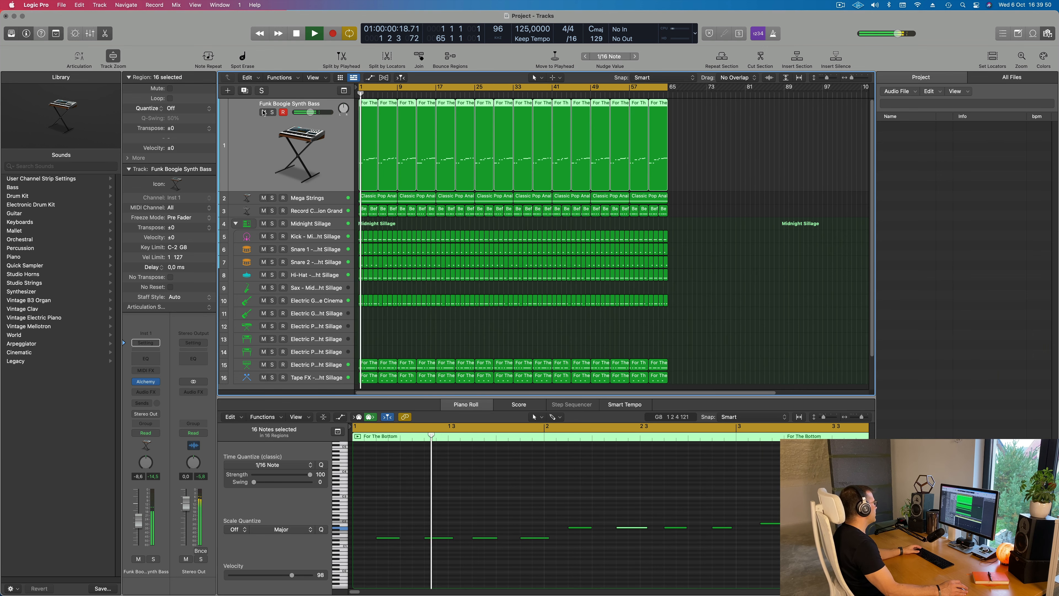
pyautogui.click(264, 112)
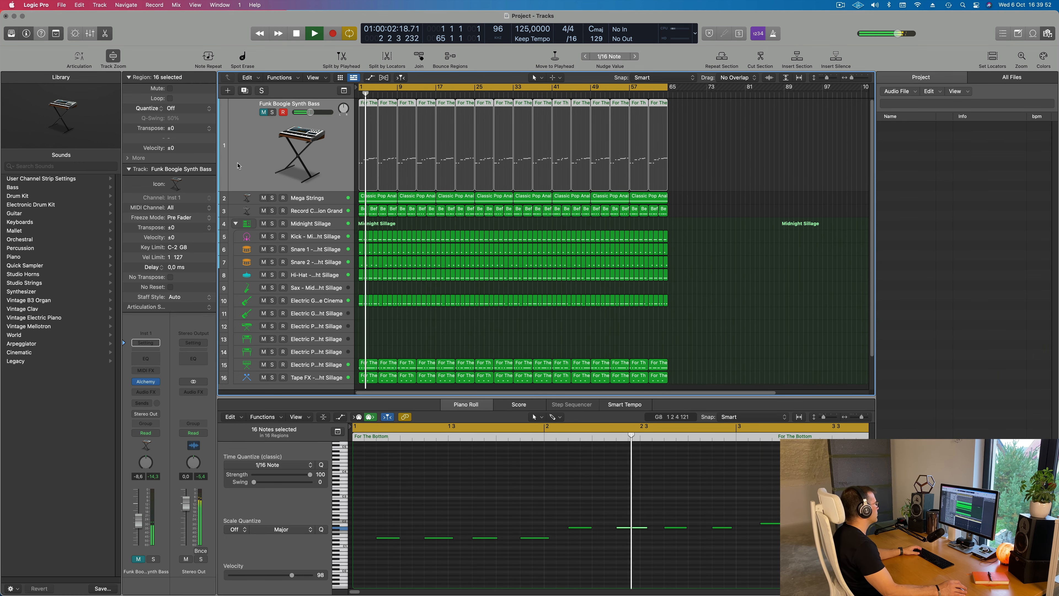
pyautogui.scroll(2, 239, 166)
pyautogui.scroll(-3, 272, 217)
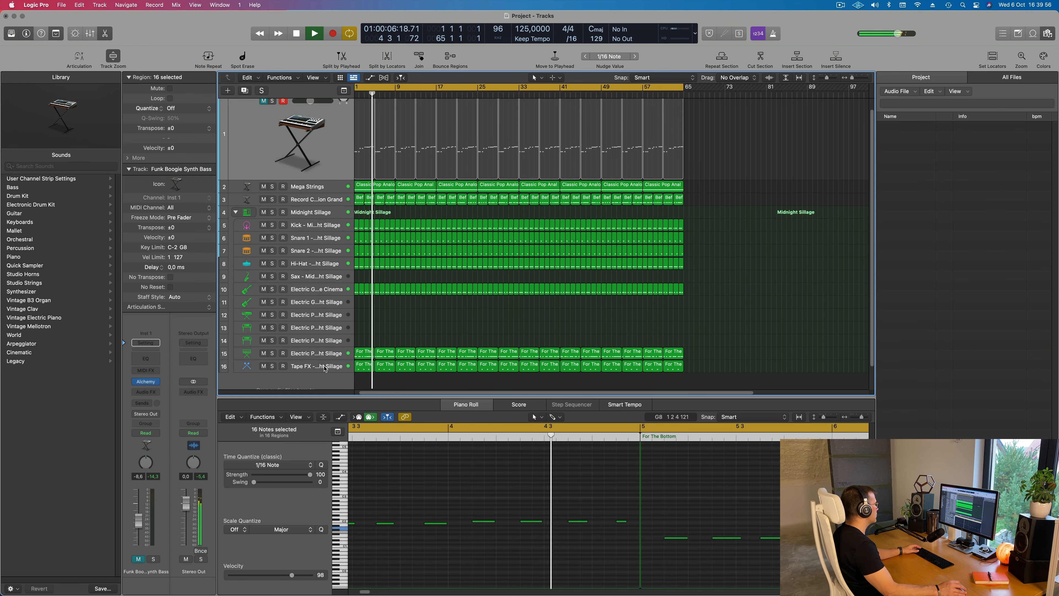
# Mute the Electric Piano track 15 and replay the arrangement from the start without it
pyautogui.click(263, 354)
pyautogui.press('Return')
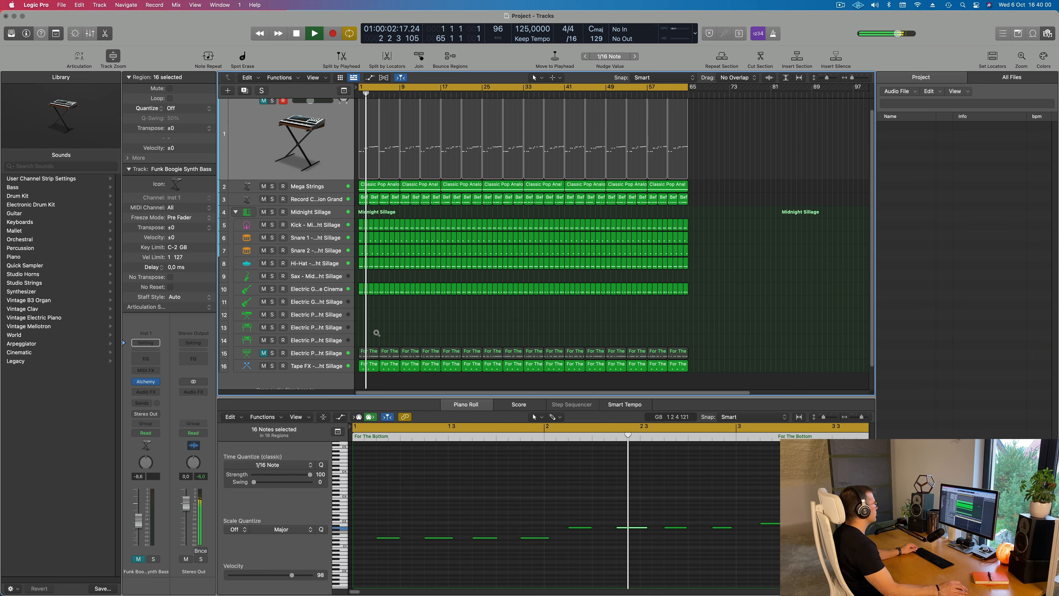
pyautogui.scroll(1, 378, 333)
pyautogui.scroll(-3, 380, 333)
pyautogui.hscroll(1, 384, 333)
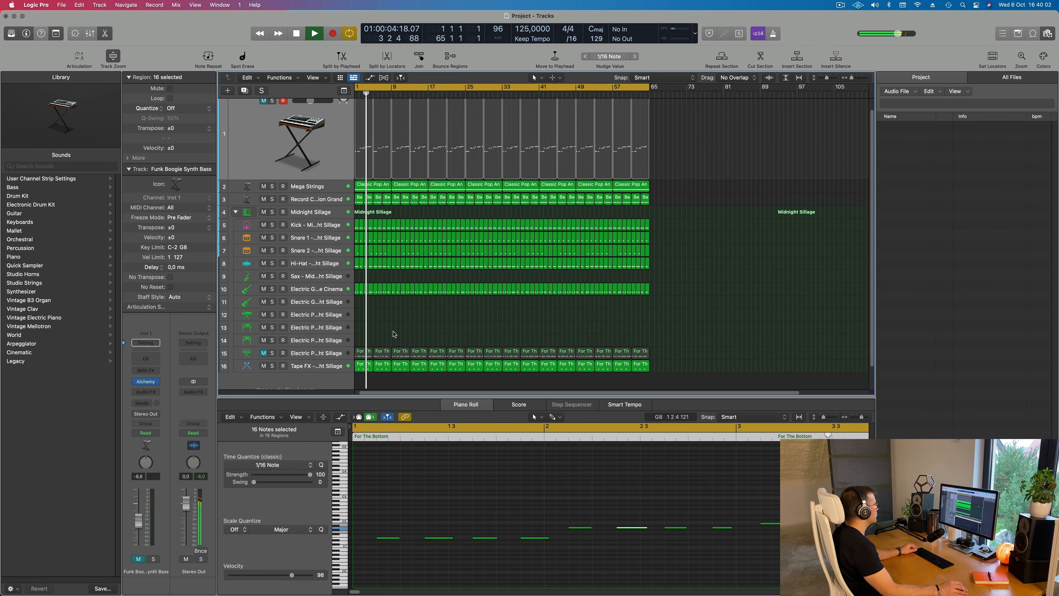
pyautogui.scroll(1, 299, 133)
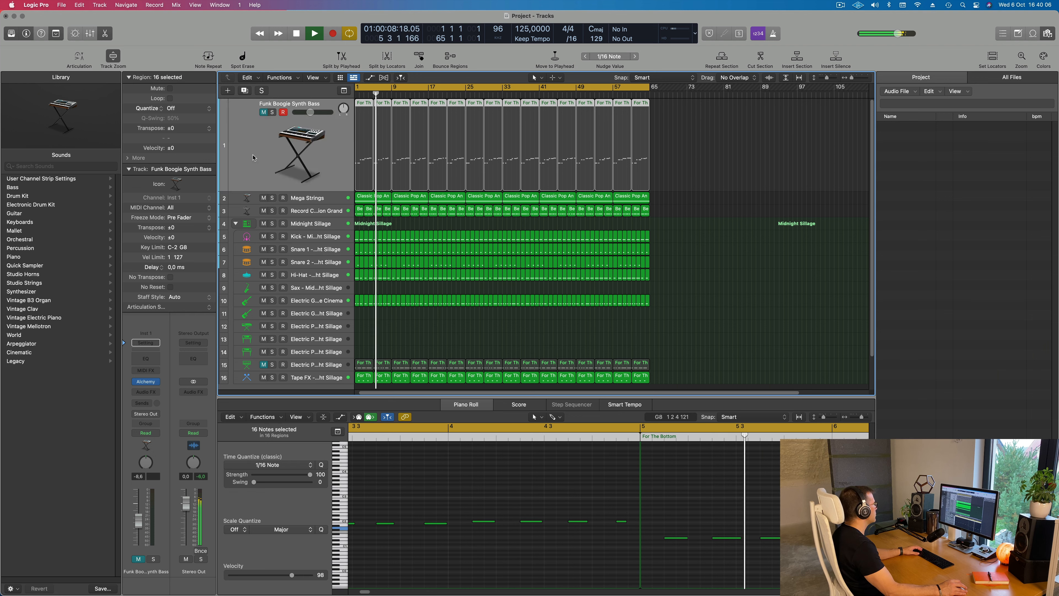
# Duplicate the Funk Boogie Synth Bass track with its settings and open the copy's Alchemy instrument
pyautogui.click(244, 91)
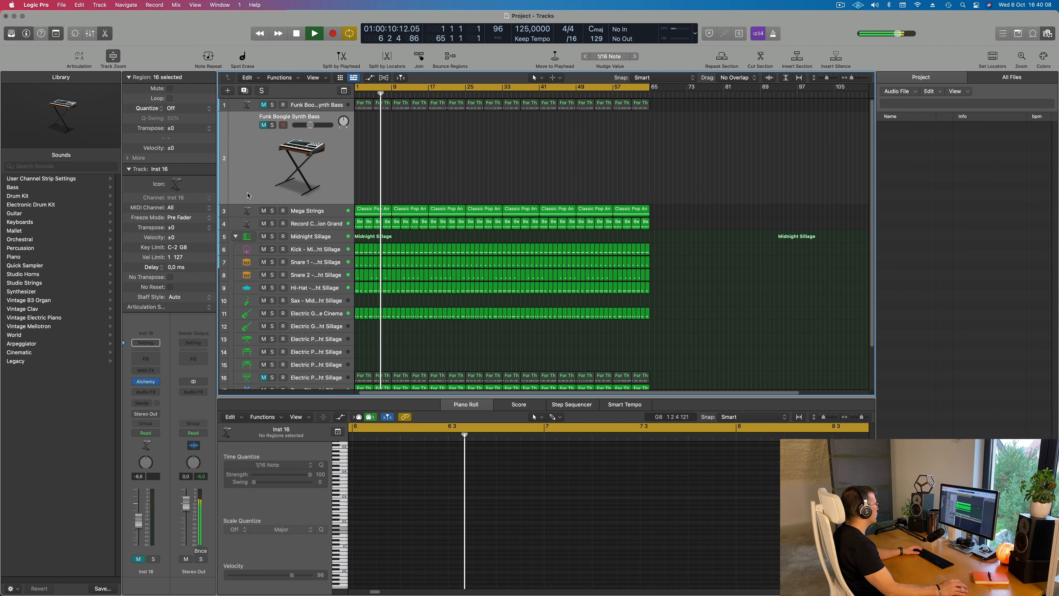
pyautogui.moveTo(145, 383)
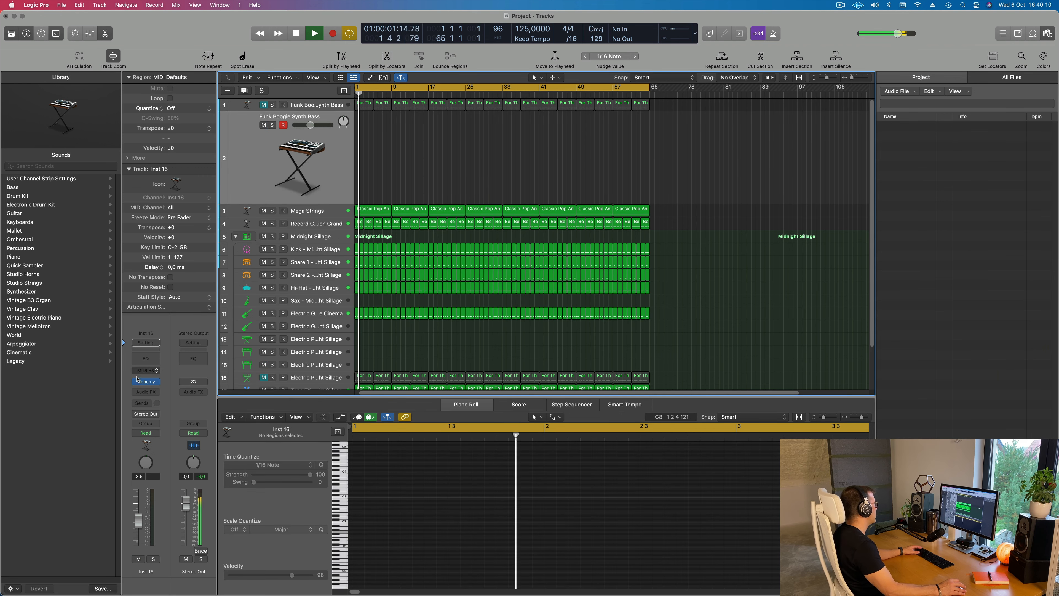
pyautogui.click(145, 382)
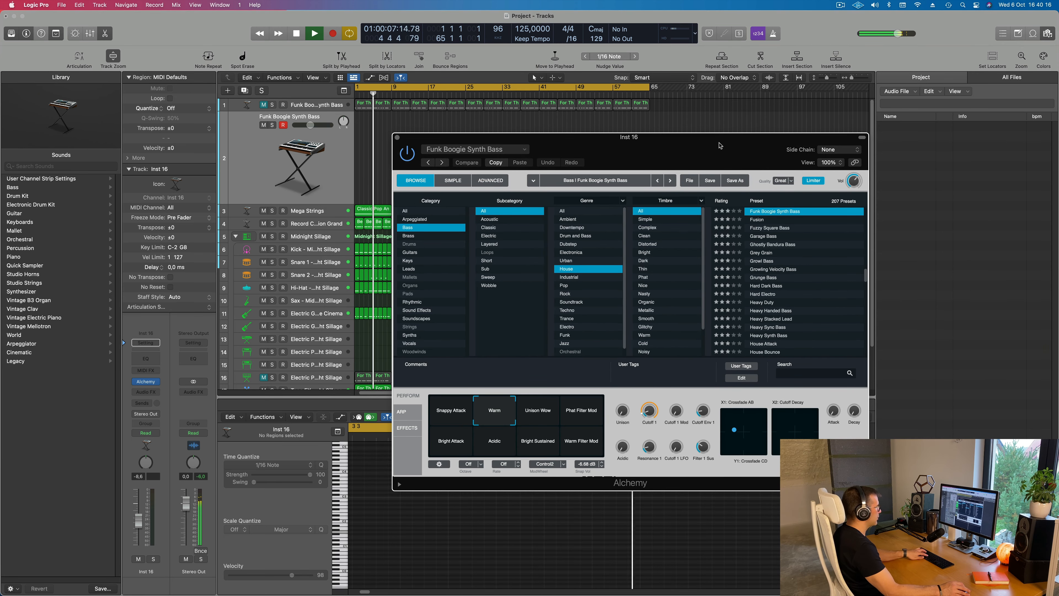
# Show Musical Typing, try F notes in different octaves on the duplicate bass, and move both floating windows off the track list
pyautogui.press('super+k')
pyautogui.press('f')
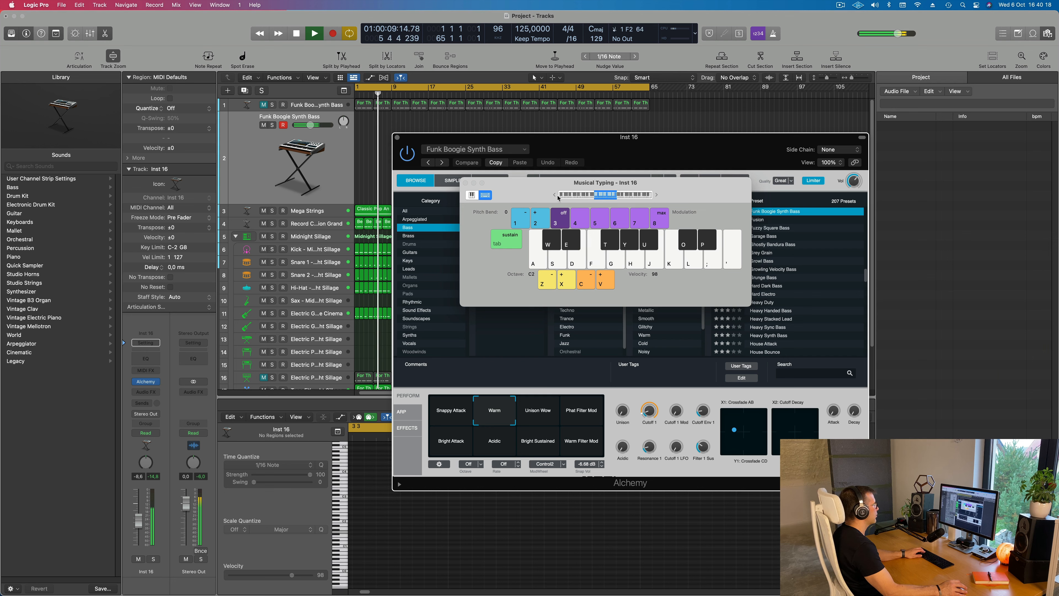
pyautogui.press('z')
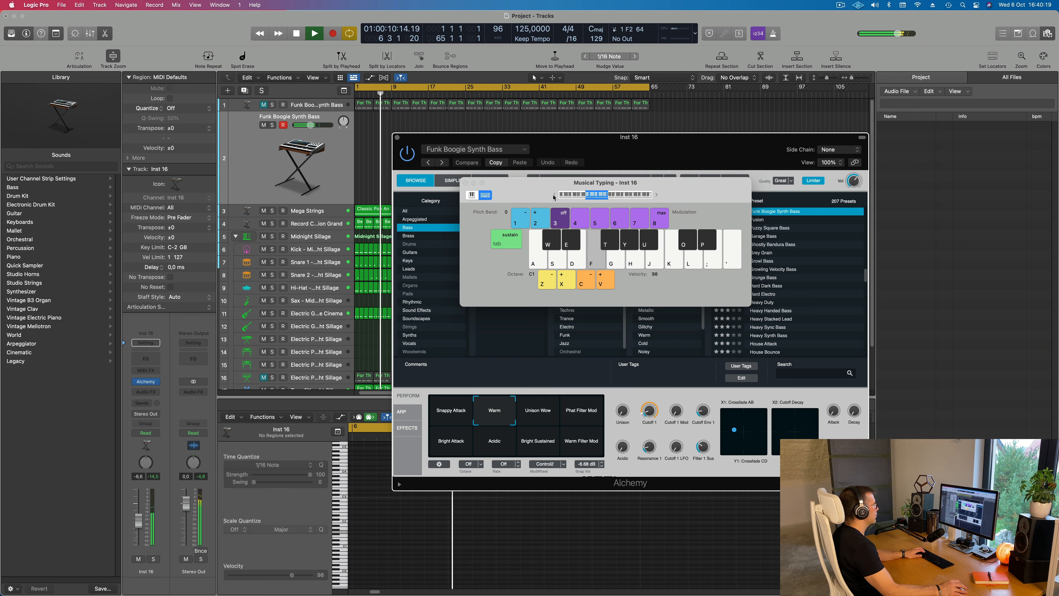
pyautogui.click(656, 195)
pyautogui.press('f')
pyautogui.press('f')
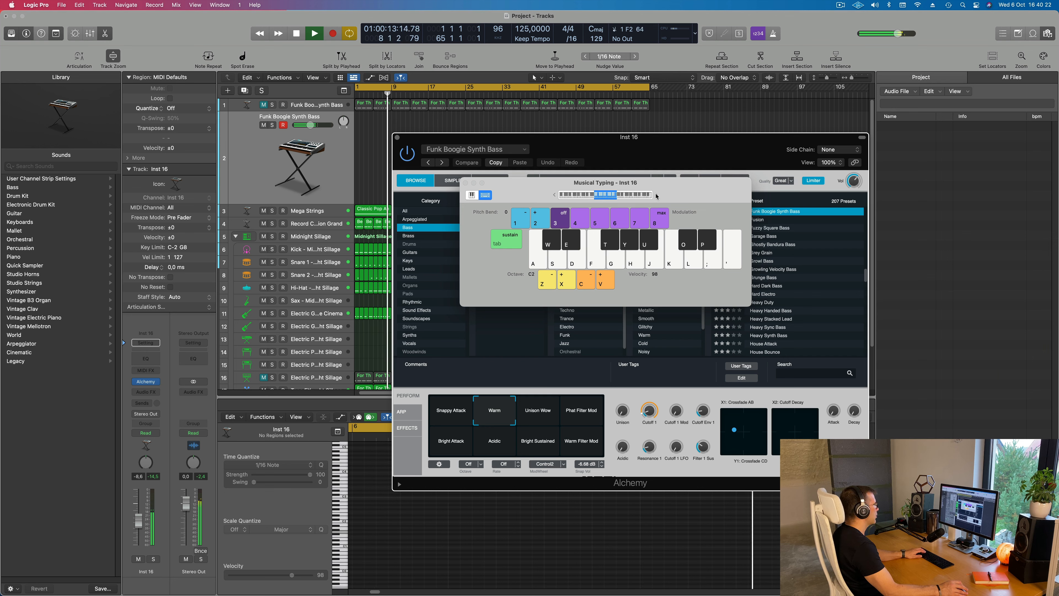
pyautogui.moveTo(520, 186); pyautogui.dragTo(698, 171)
pyautogui.moveTo(576, 138); pyautogui.dragTo(778, 107)
# Select the Snare 1 - Midnight Sillage track and raise its volume
pyautogui.click(314, 287)
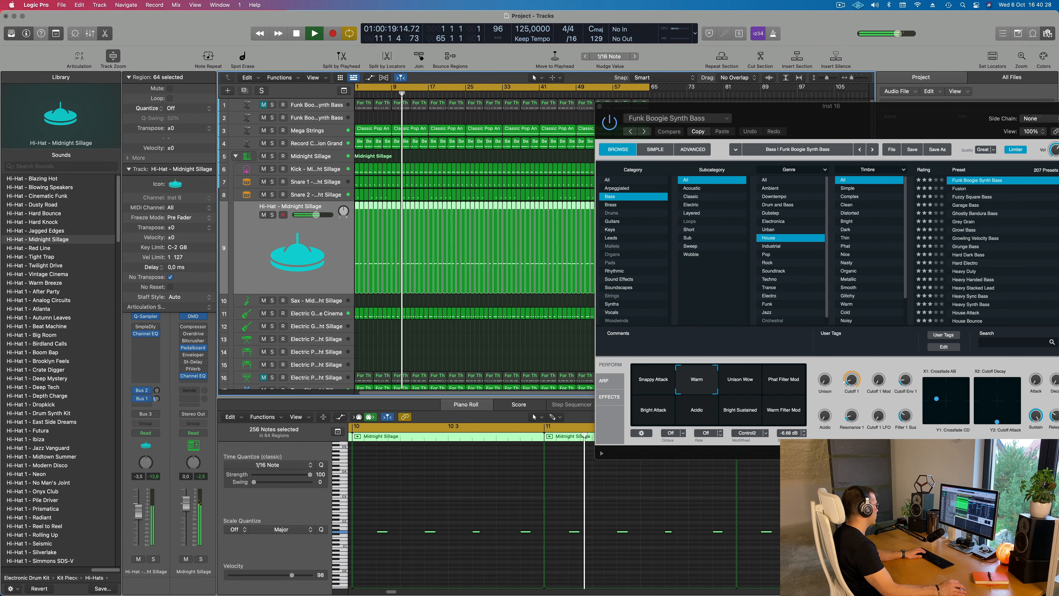
pyautogui.click(307, 197)
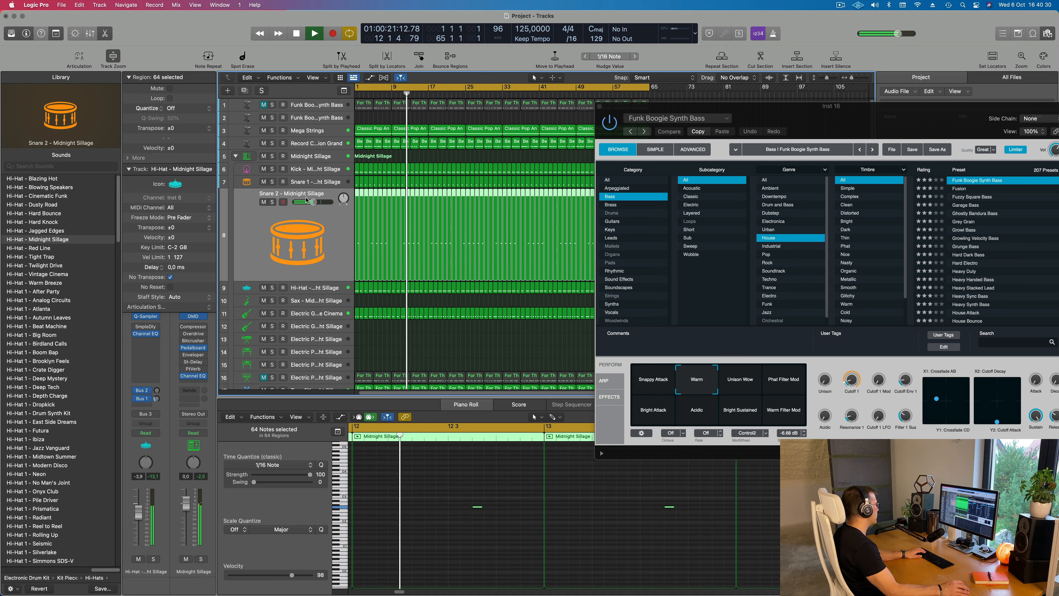
pyautogui.press('Up')
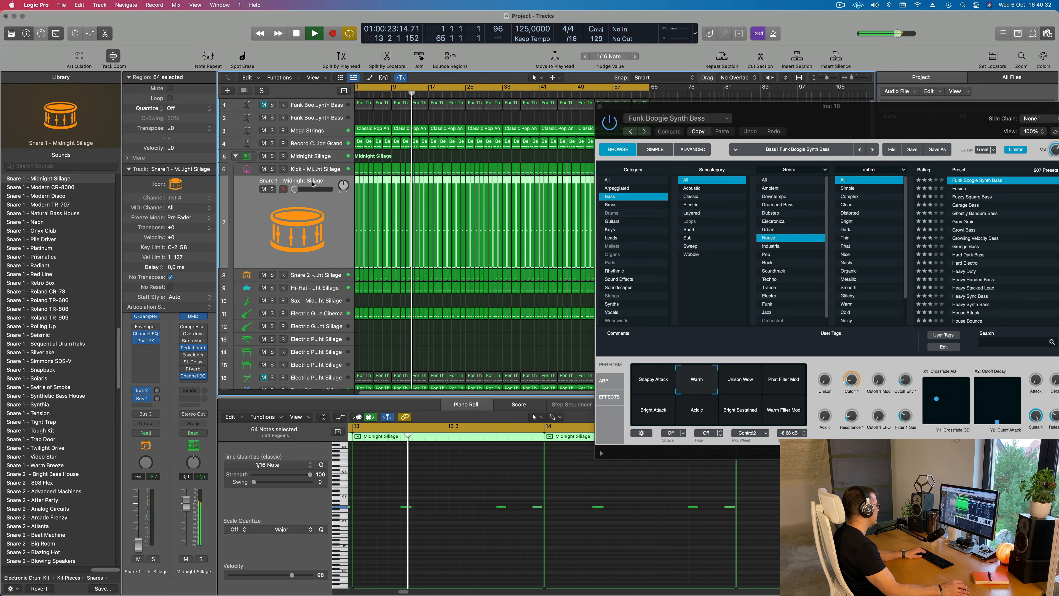
pyautogui.moveTo(137, 542); pyautogui.dragTo(137, 518)
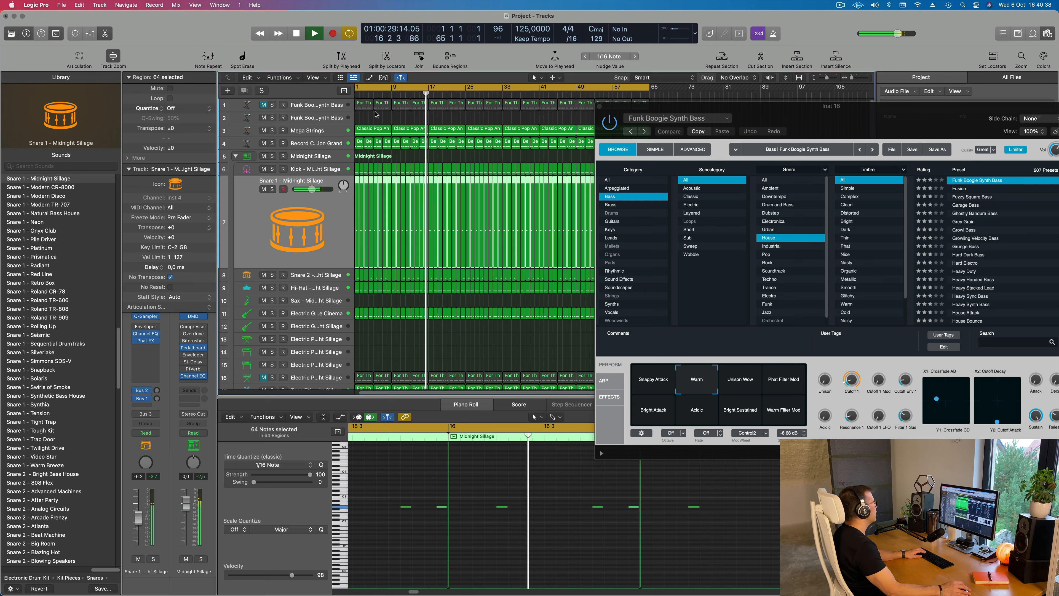
# Return to the duplicate bass track, set its volume to -4.7 dB and arrange Alchemy so that Musical Typing is accessible
pyautogui.click(340, 119)
pyautogui.click(339, 118)
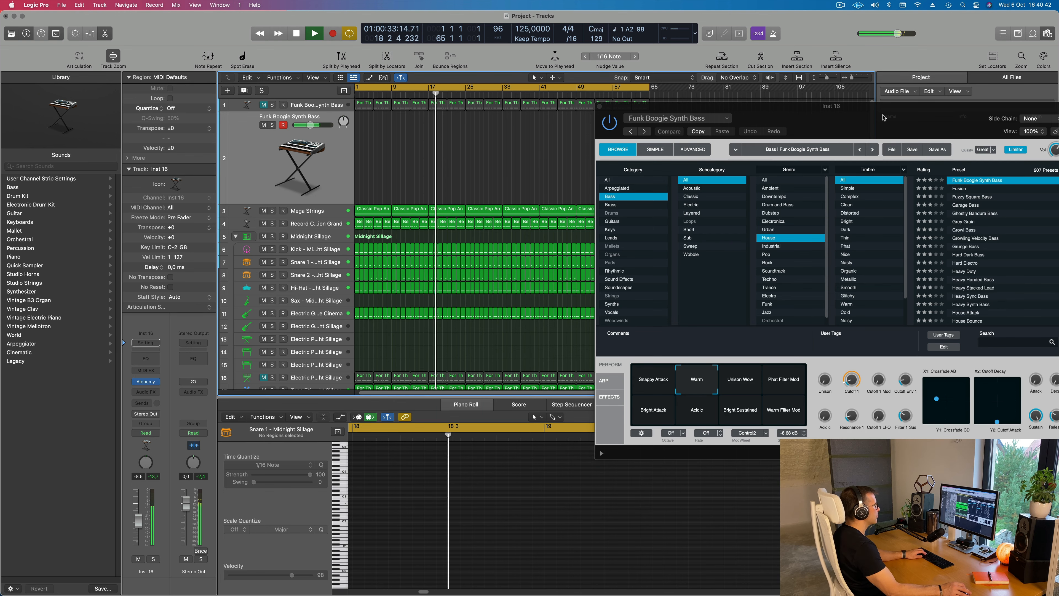
pyautogui.moveTo(894, 123); pyautogui.dragTo(684, 183)
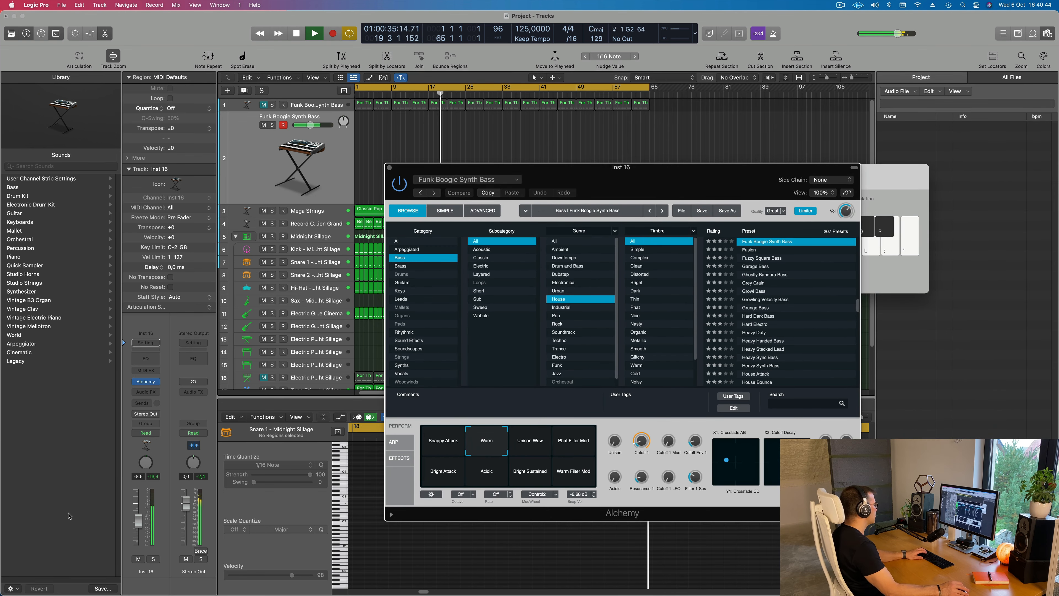
pyautogui.moveTo(572, 173); pyautogui.dragTo(633, 177)
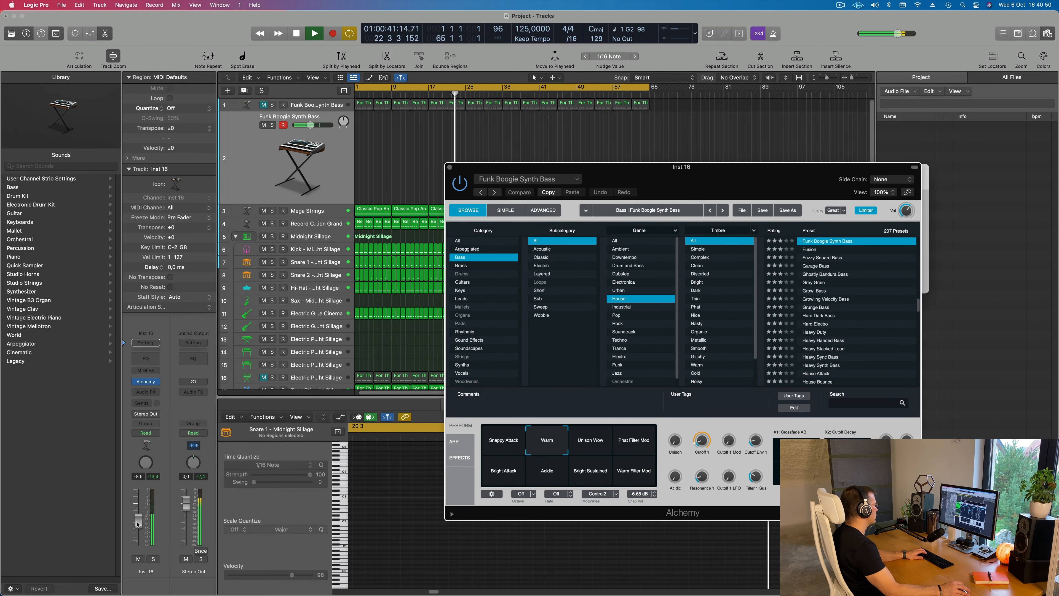
pyautogui.press('super+k')
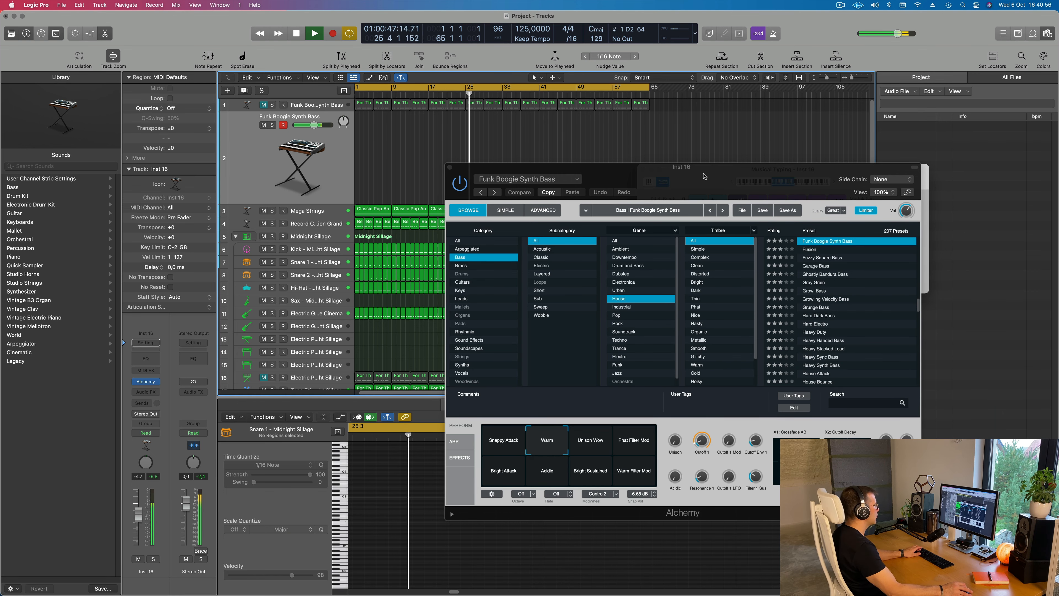
pyautogui.moveTo(703, 176); pyautogui.dragTo(707, 290)
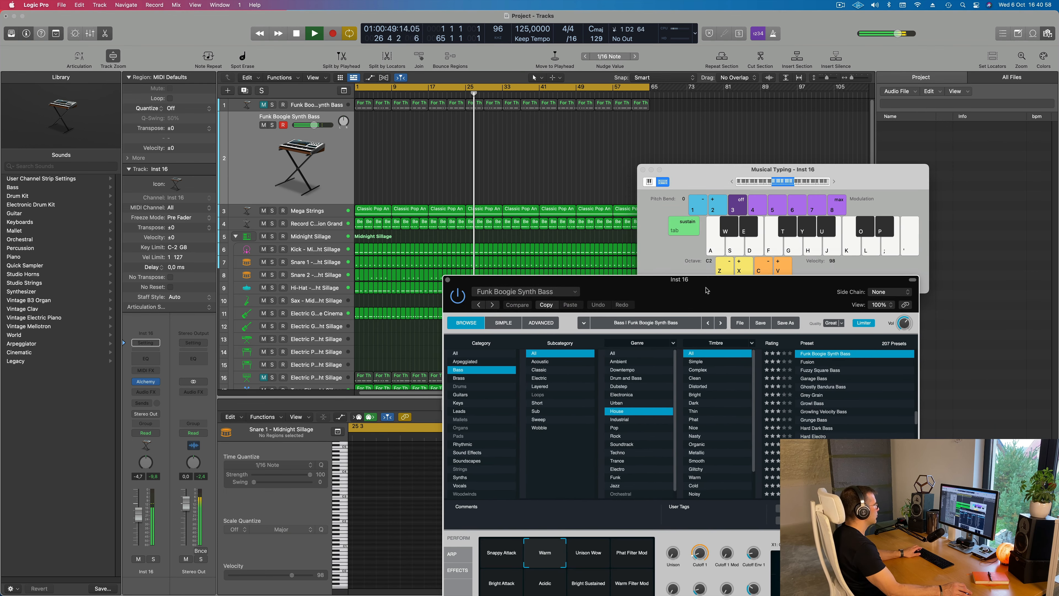
# Audition C and D notes on the duplicate bass, lowering the Musical Typing octave to C1
pyautogui.press('a')
pyautogui.press('a')
pyautogui.press('s')
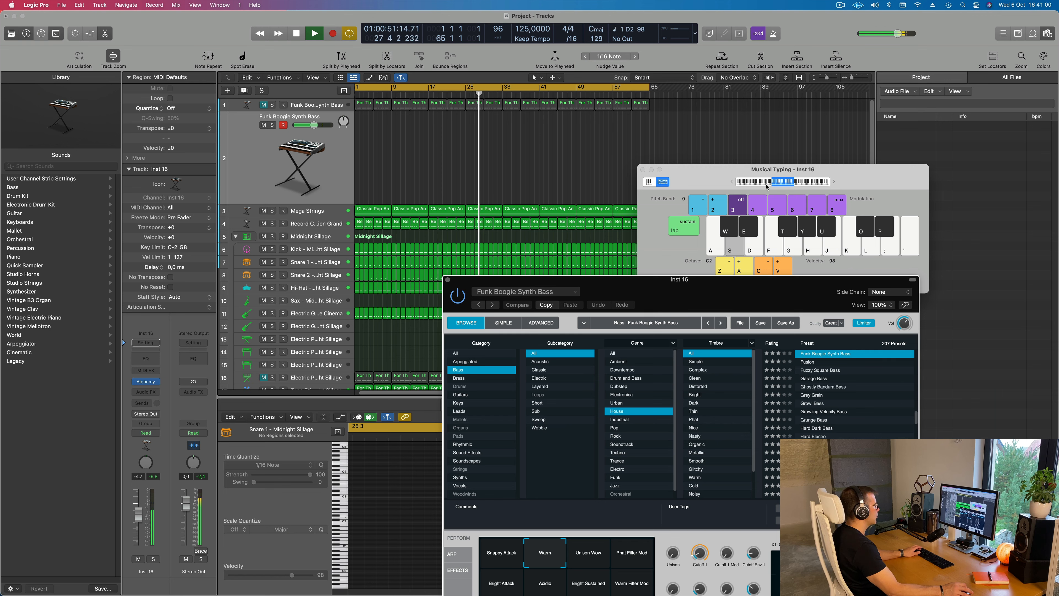
pyautogui.press('a')
pyautogui.click(732, 182)
pyautogui.press('a')
pyautogui.press('a')
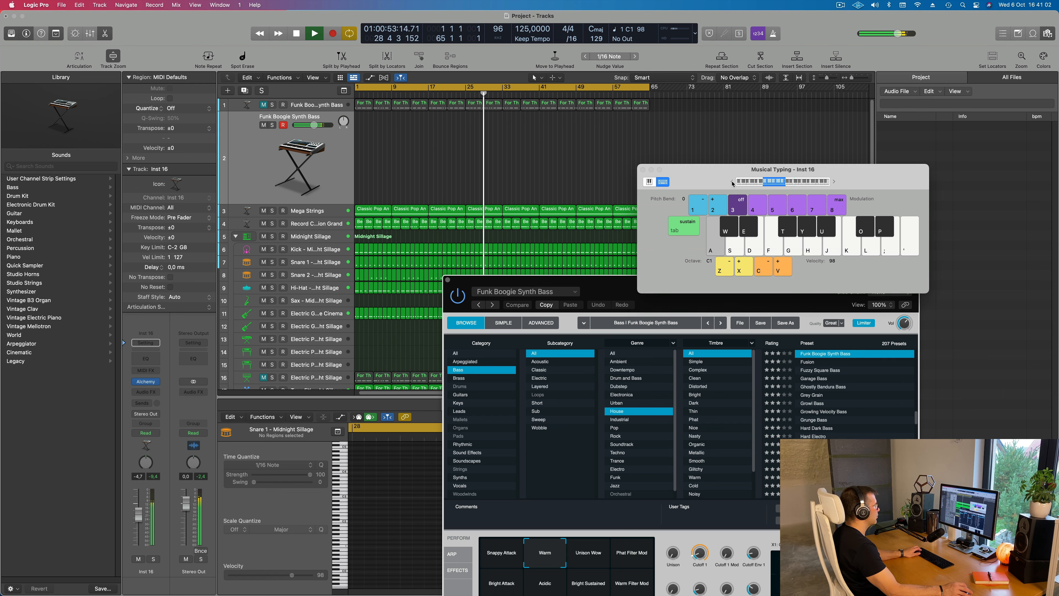
pyautogui.press('s')
pyautogui.moveTo(715, 179); pyautogui.dragTo(680, 150)
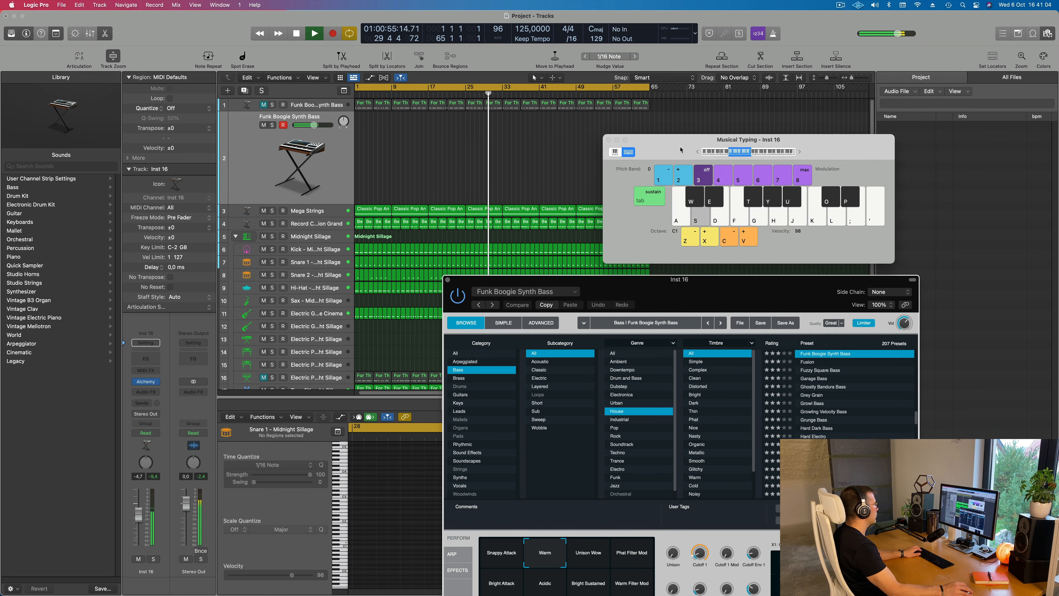
# Rehearse a low bass line over the running beat, trying the notes D, G, A, B and F sharp from octave C1
pyautogui.press('s')
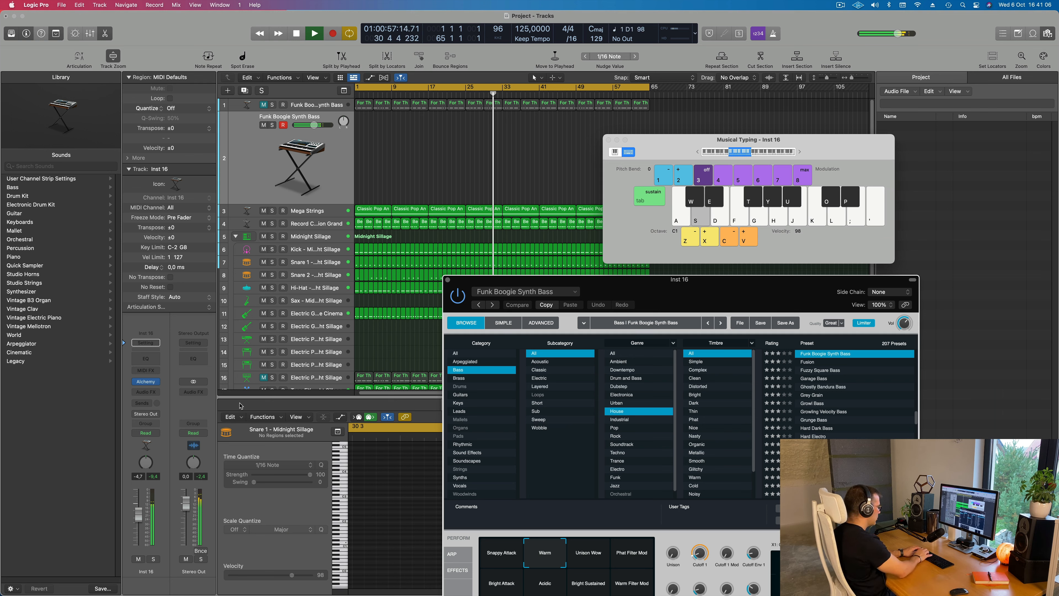
pyautogui.press('g')
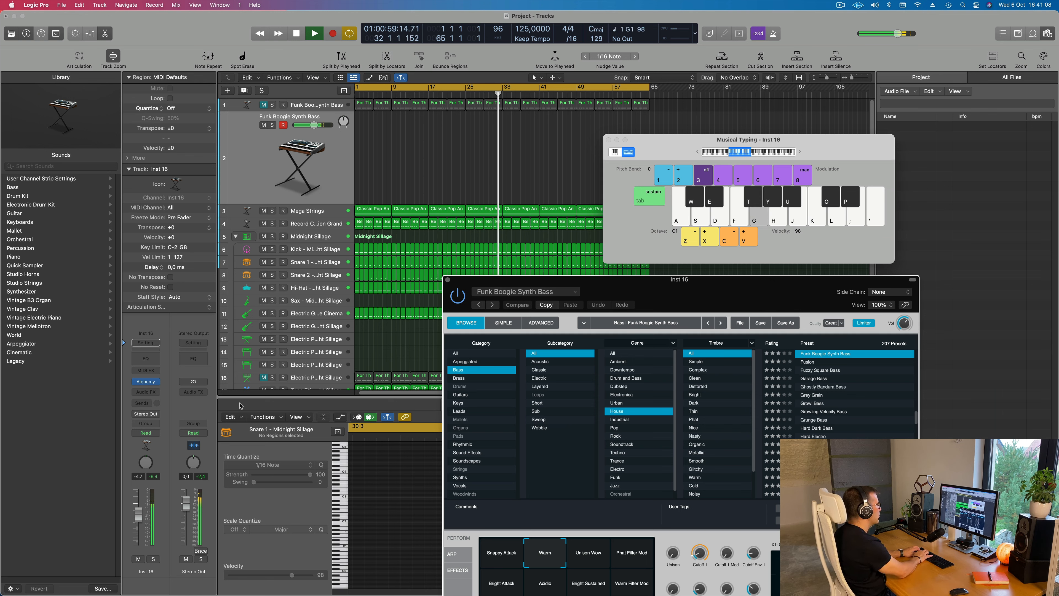
pyautogui.press('g')
pyautogui.press('h')
pyautogui.press('h')
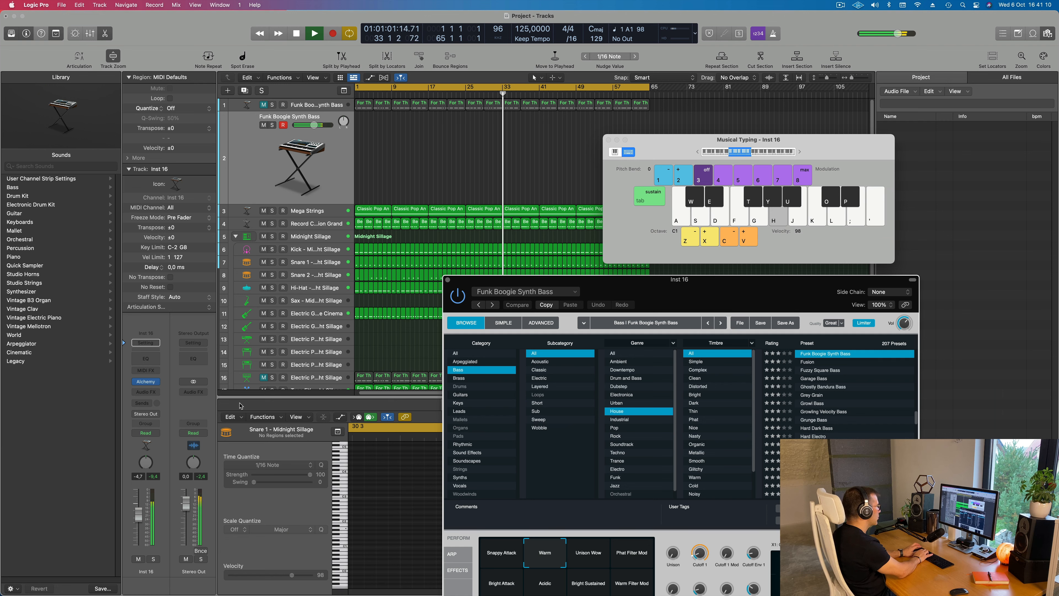
pyautogui.press('s')
pyautogui.press('u')
pyautogui.press('u')
pyautogui.press('u')
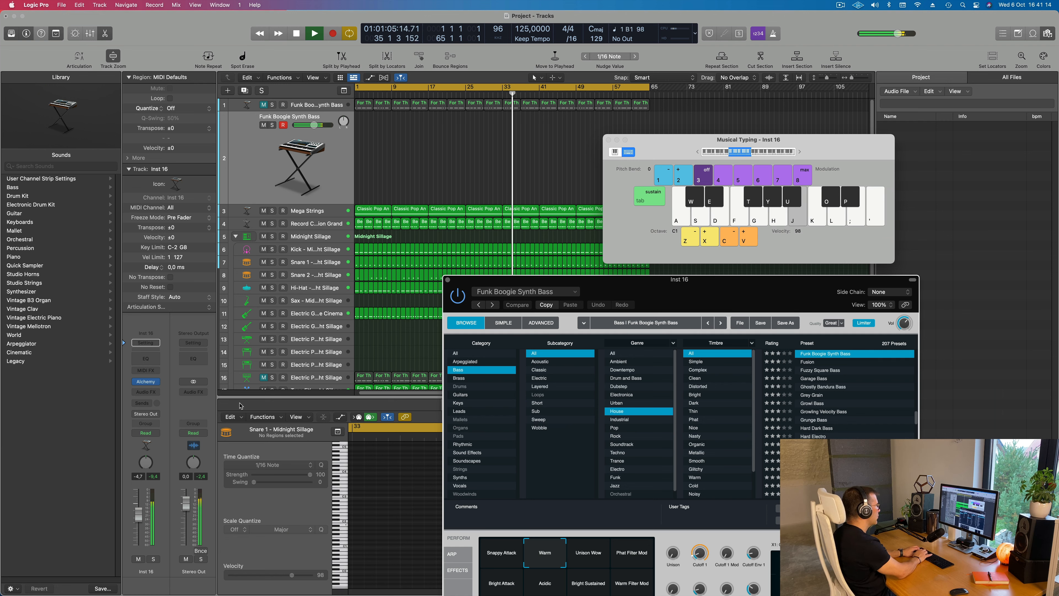
pyautogui.press('u')
pyautogui.press('u')
pyautogui.press('u')
pyautogui.press('u')
pyautogui.press('u')
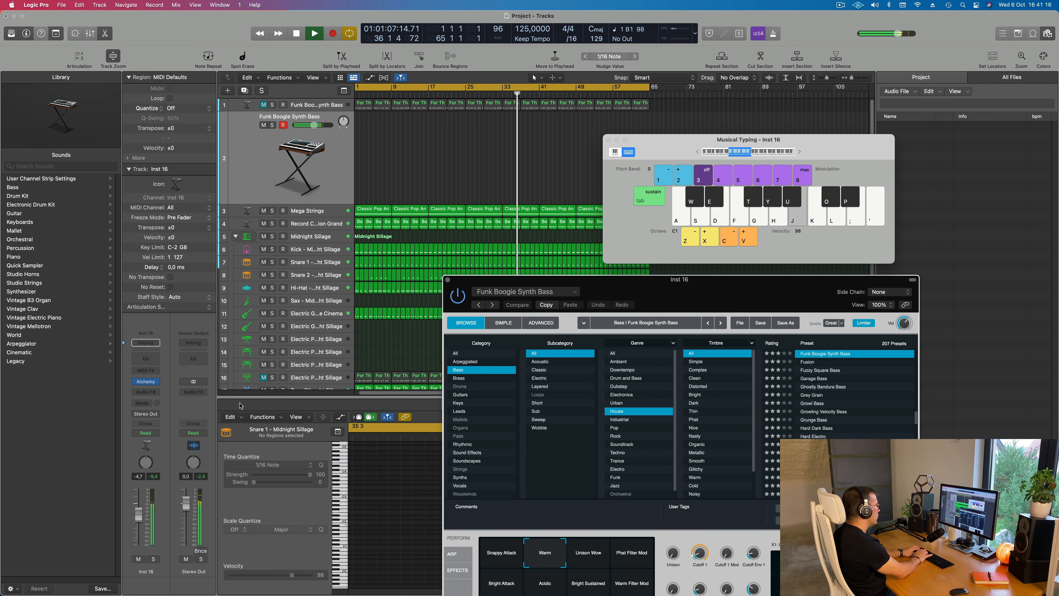
pyautogui.press('h')
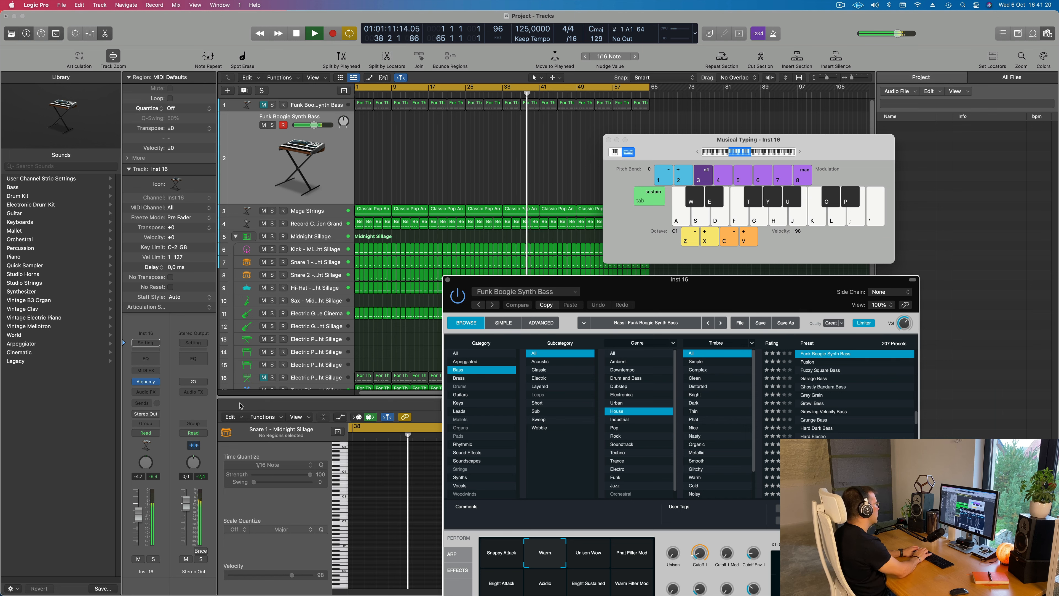
pyautogui.press('t')
pyautogui.press('t')
pyautogui.press('t')
pyautogui.press('t')
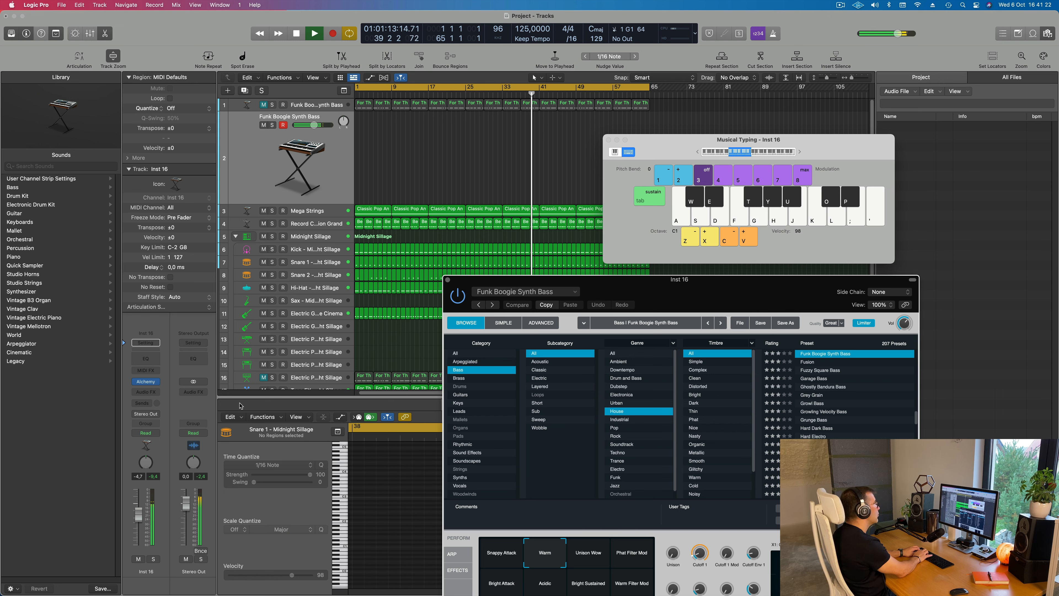
# Record an eight-bar bass line on the duplicate track from bar 41, playing B, A, G and E for two bars each
pyautogui.press('r')
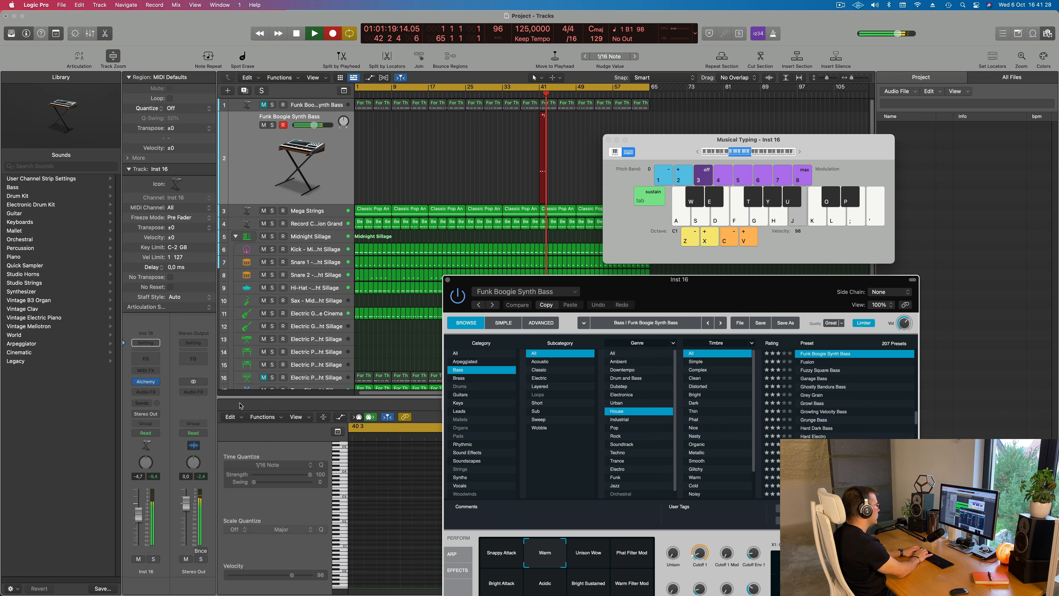
pyautogui.press('h')
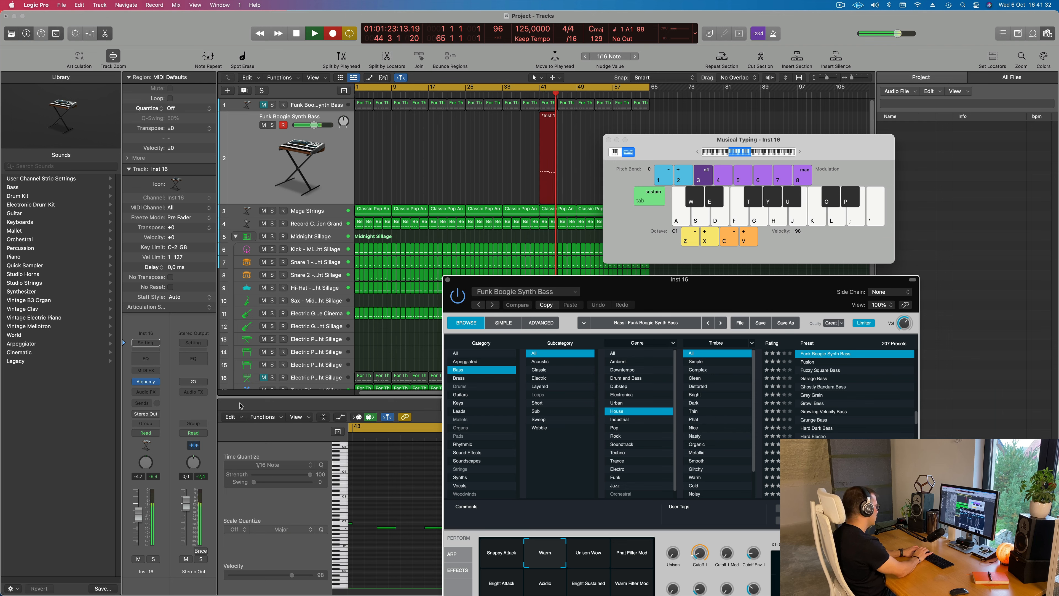
pyautogui.press('g')
pyautogui.press('g')
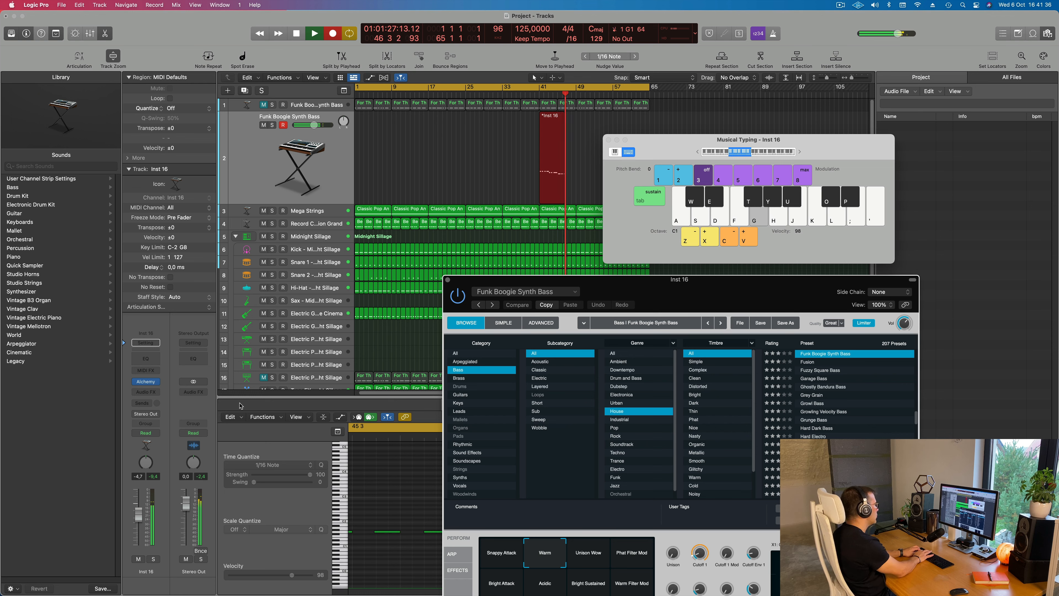
pyautogui.press('g')
pyautogui.press('d')
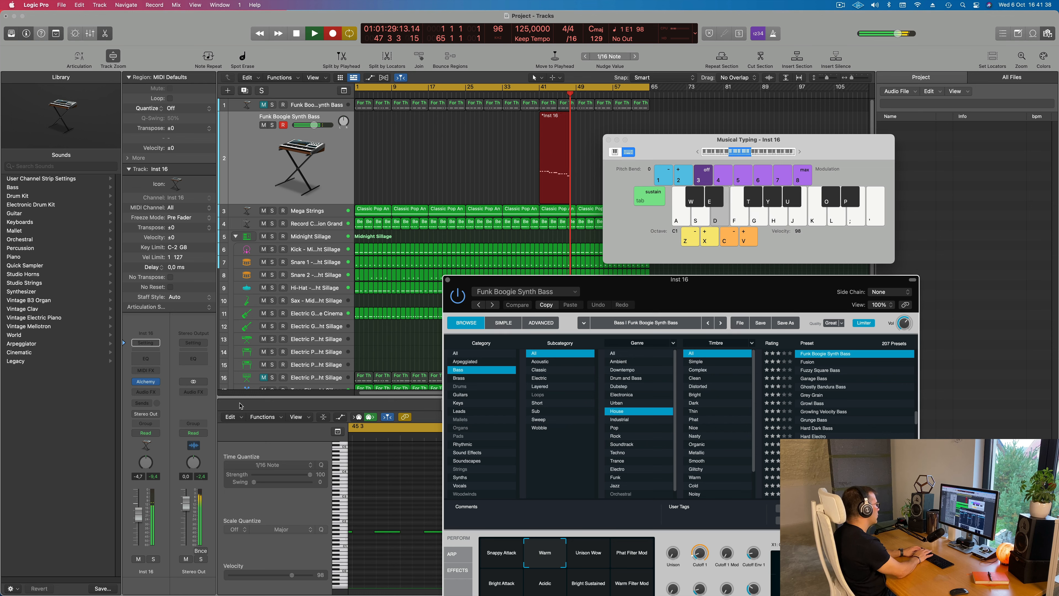
pyautogui.press('d')
pyautogui.press('d')
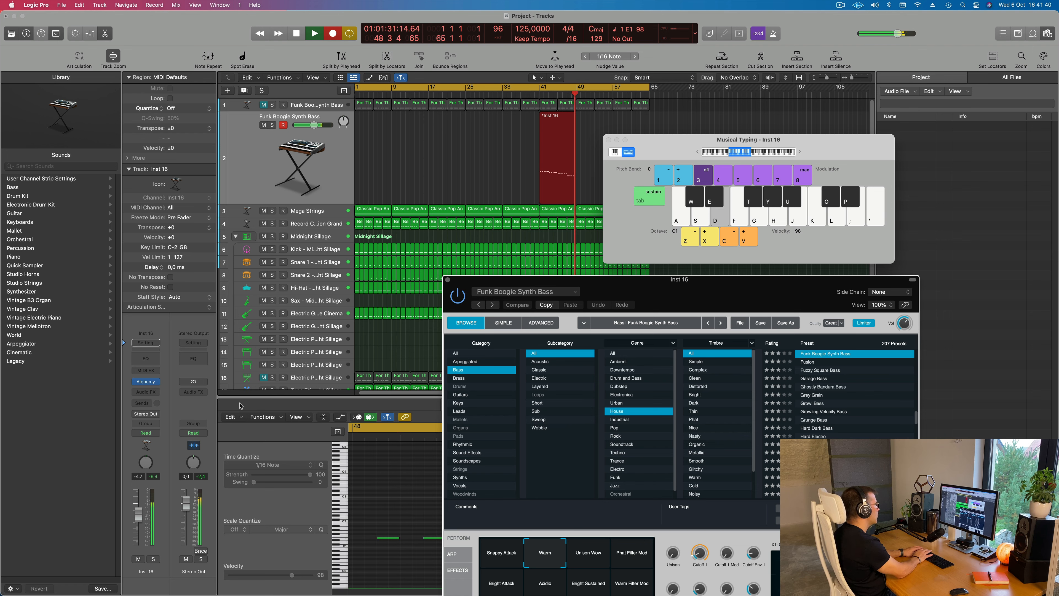
pyautogui.press('space')
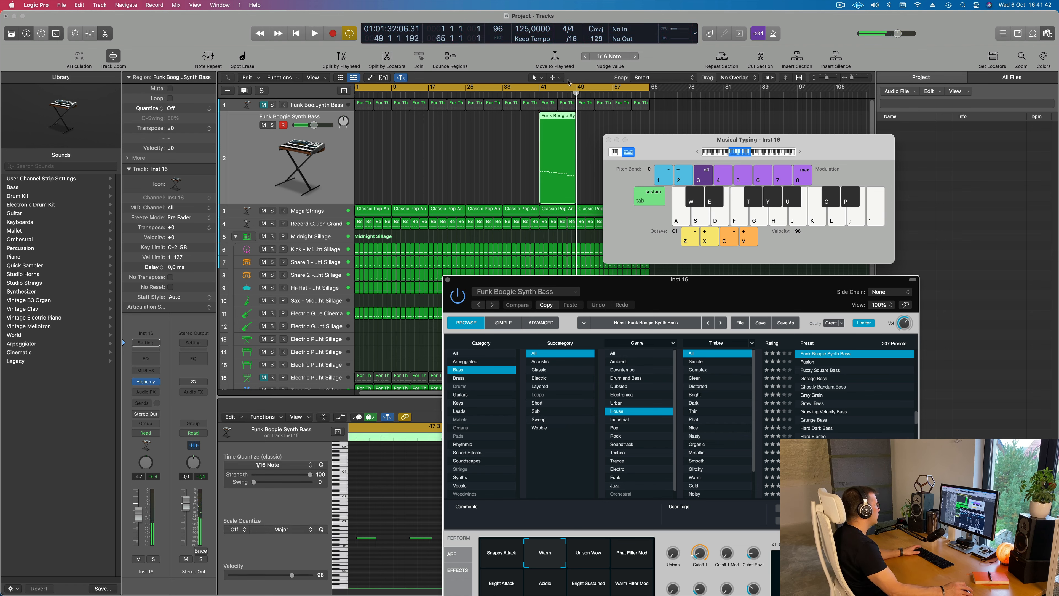
# Move the recorded bass region to bar 1 and open it in the Piano Roll, shifting the Alchemy window out of the way
pyautogui.moveTo(561, 117); pyautogui.dragTo(373, 117)
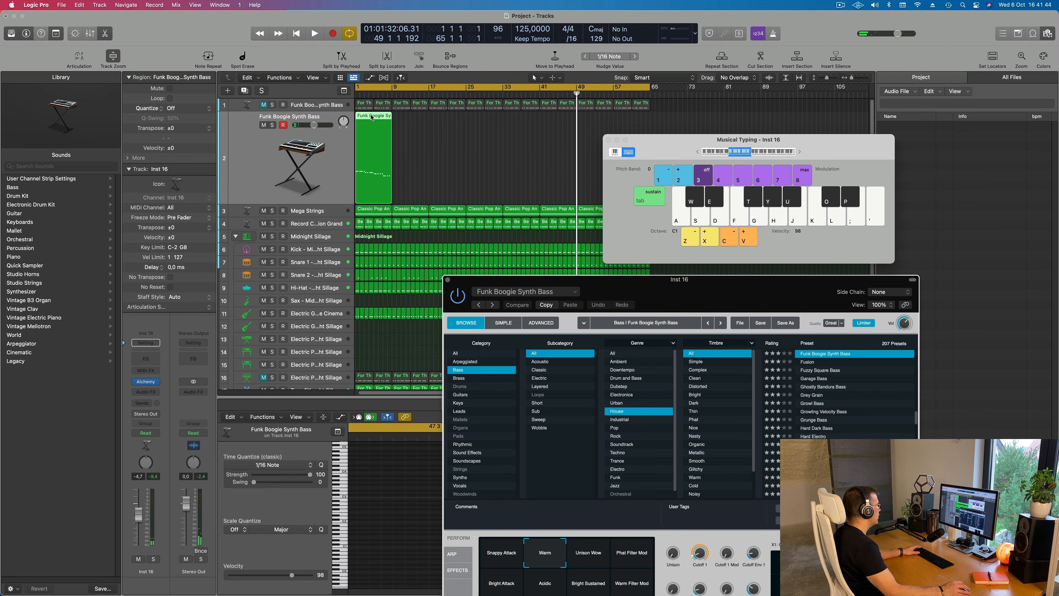
pyautogui.doubleClick(371, 117)
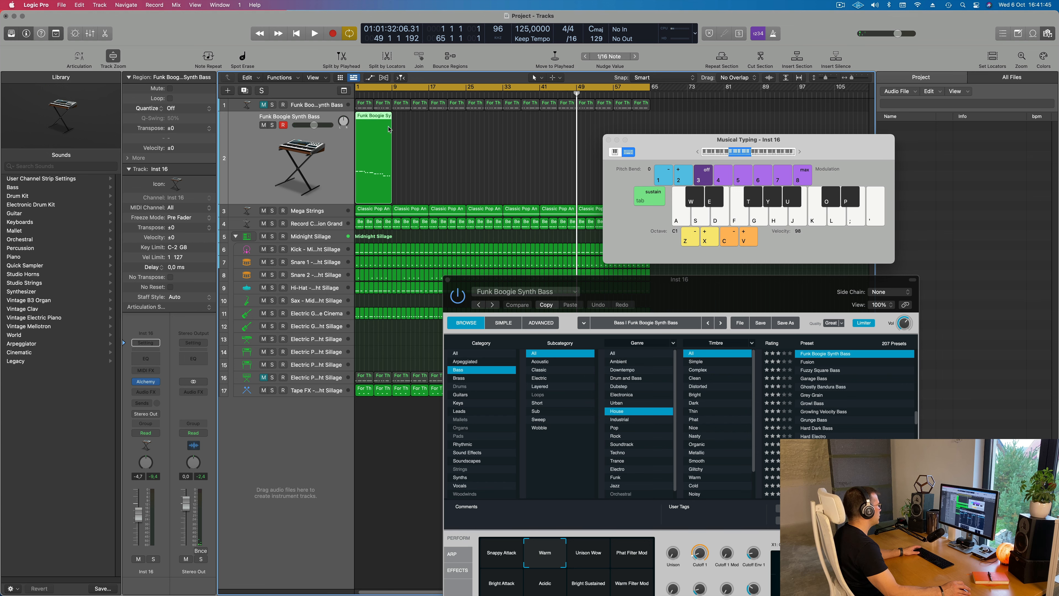
pyautogui.doubleClick(373, 118)
pyautogui.moveTo(603, 284); pyautogui.dragTo(921, 262)
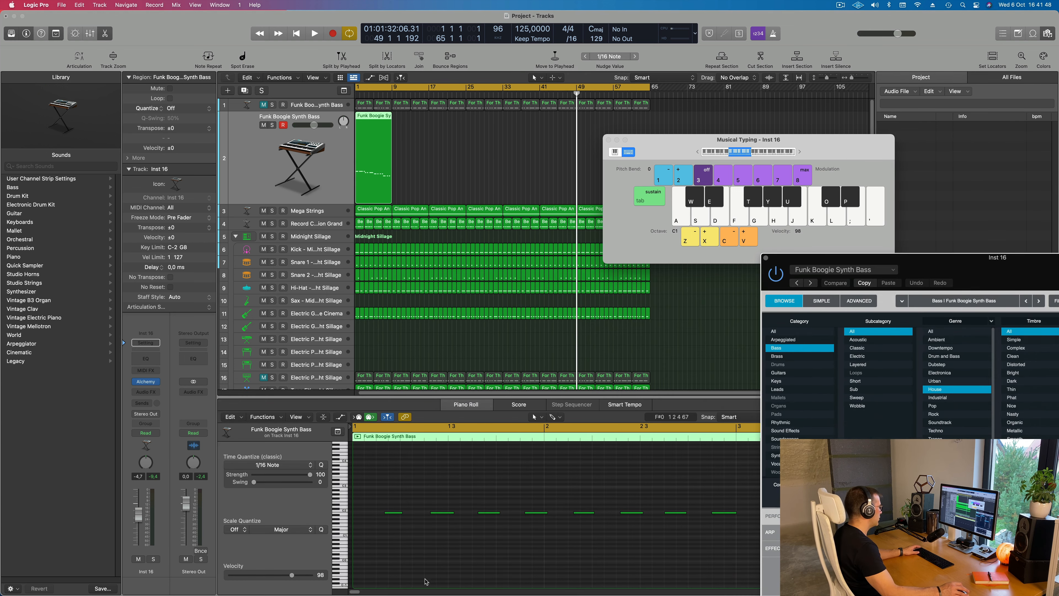
# Play back the bass line and shift its late opening notes slightly earlier, working on the first six notes
pyautogui.click(459, 488)
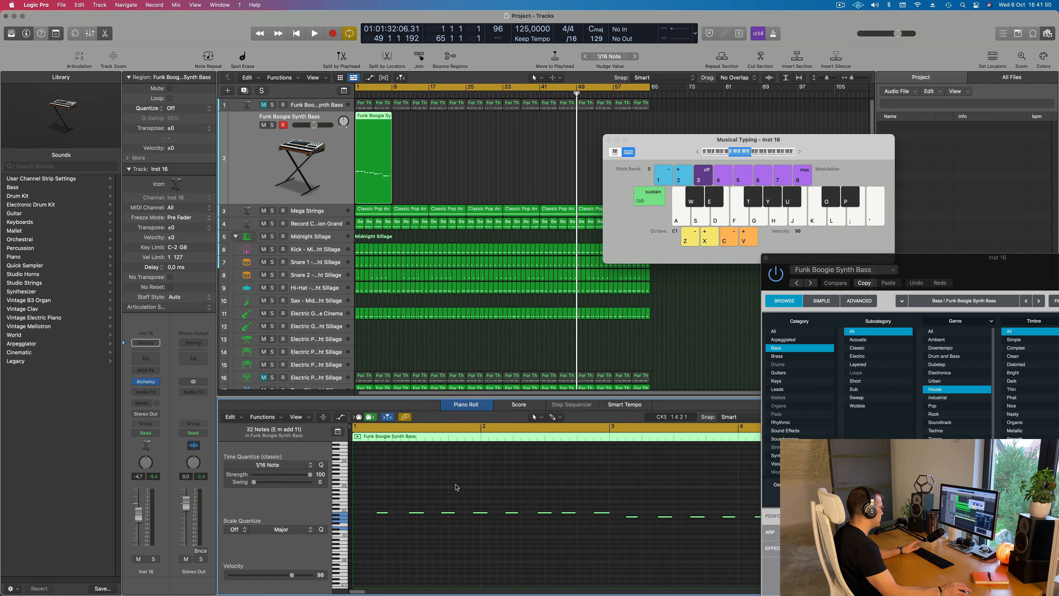
pyautogui.scroll(3, 452, 497)
pyautogui.press('space')
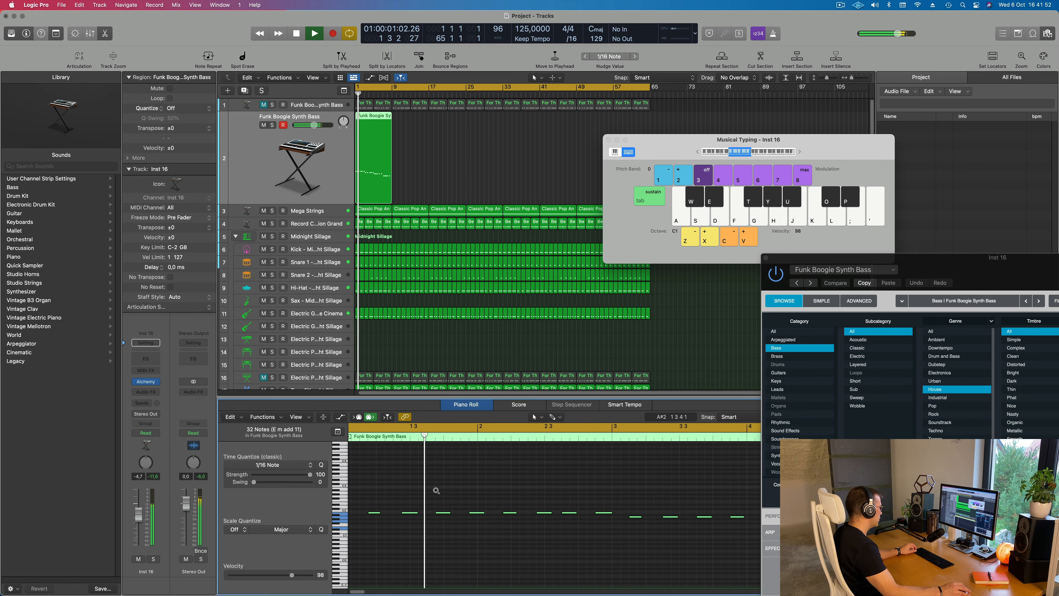
pyautogui.scroll(-3, 437, 491)
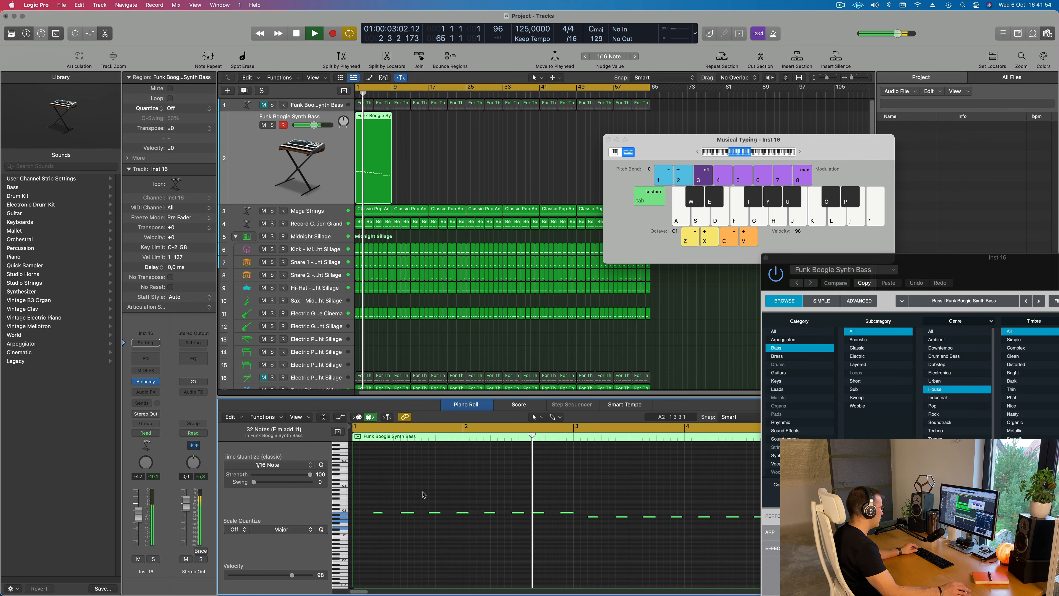
pyautogui.press('space')
pyautogui.moveTo(372, 505); pyautogui.dragTo(518, 531)
pyautogui.press('space')
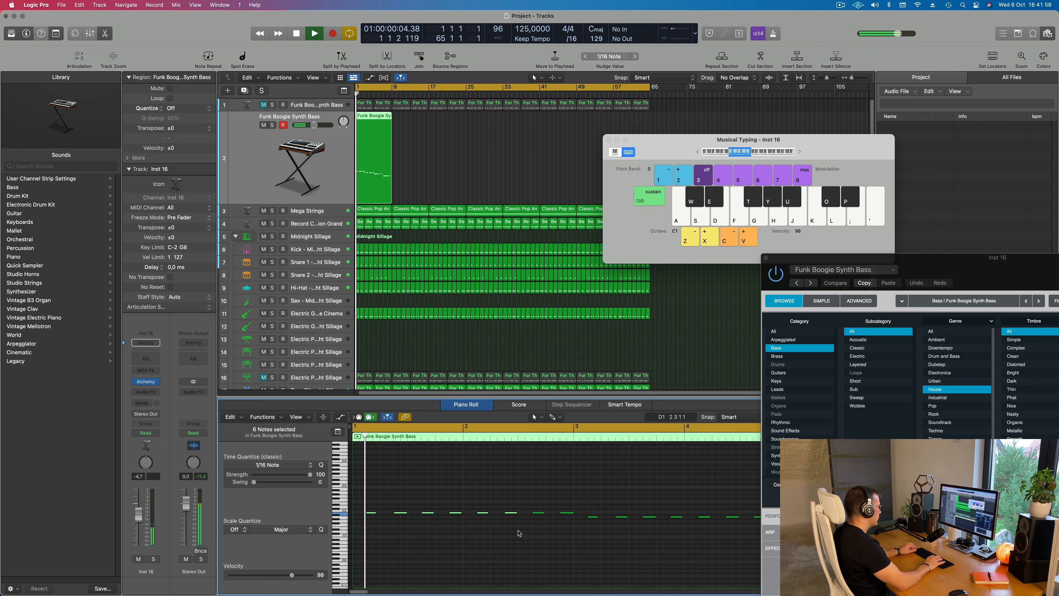
# Lengthen the sixteen B and A bass notes in bars 1 to 4 while the beat plays
pyautogui.scroll(2, 511, 535)
pyautogui.scroll(-5, 503, 536)
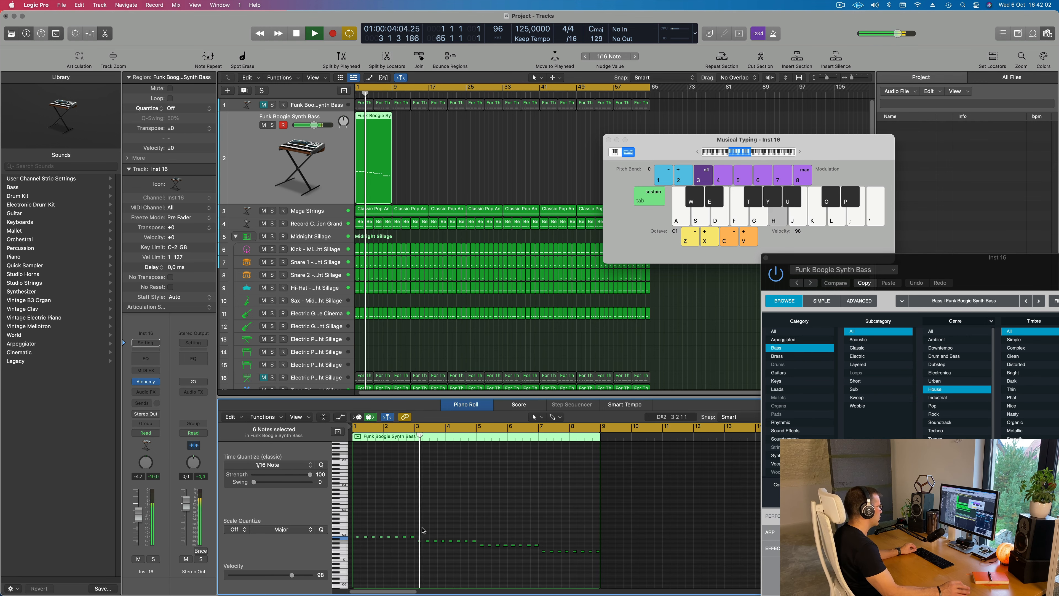
pyautogui.scroll(1, 434, 546)
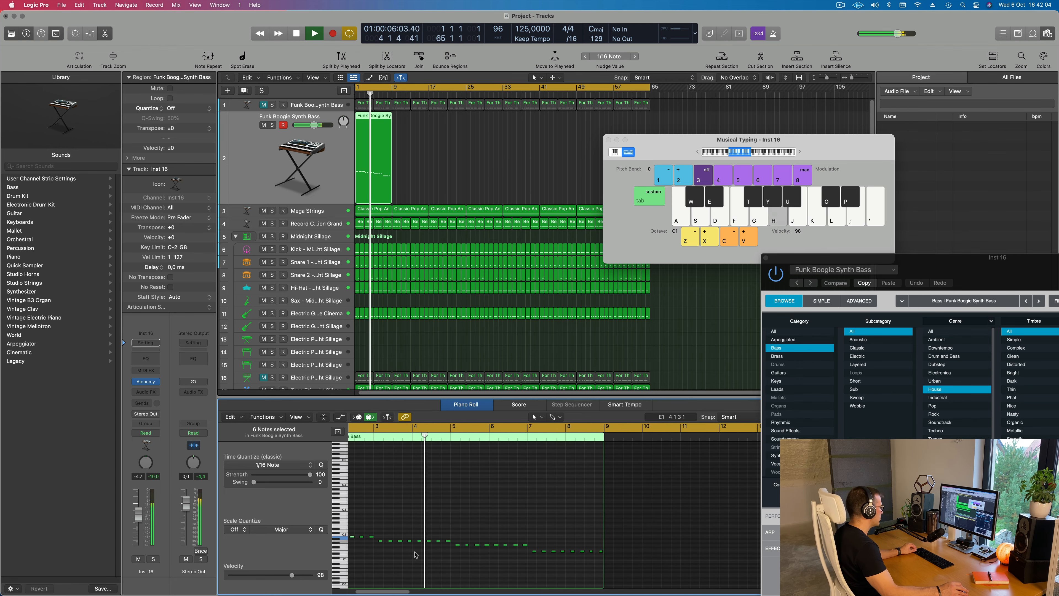
pyautogui.scroll(-1, 417, 551)
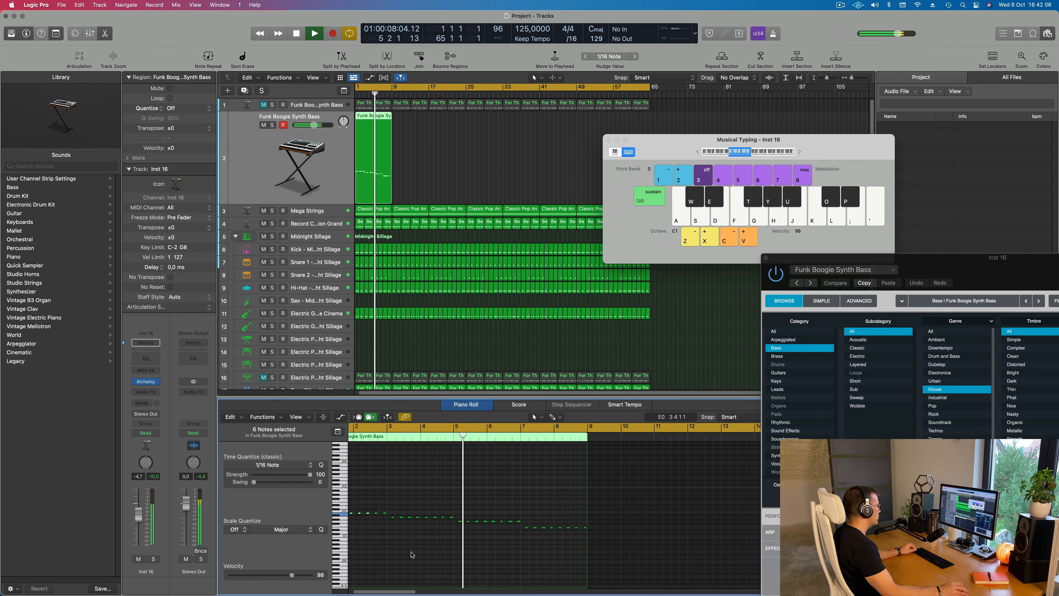
pyautogui.scroll(2, 413, 555)
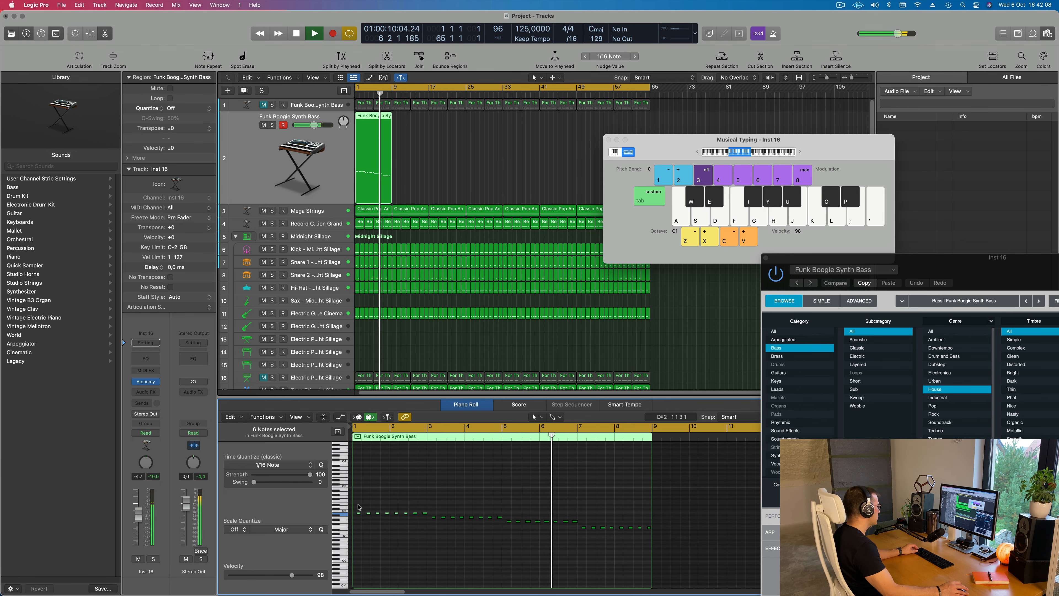
pyautogui.moveTo(358, 506); pyautogui.dragTo(506, 517)
pyautogui.press('Return')
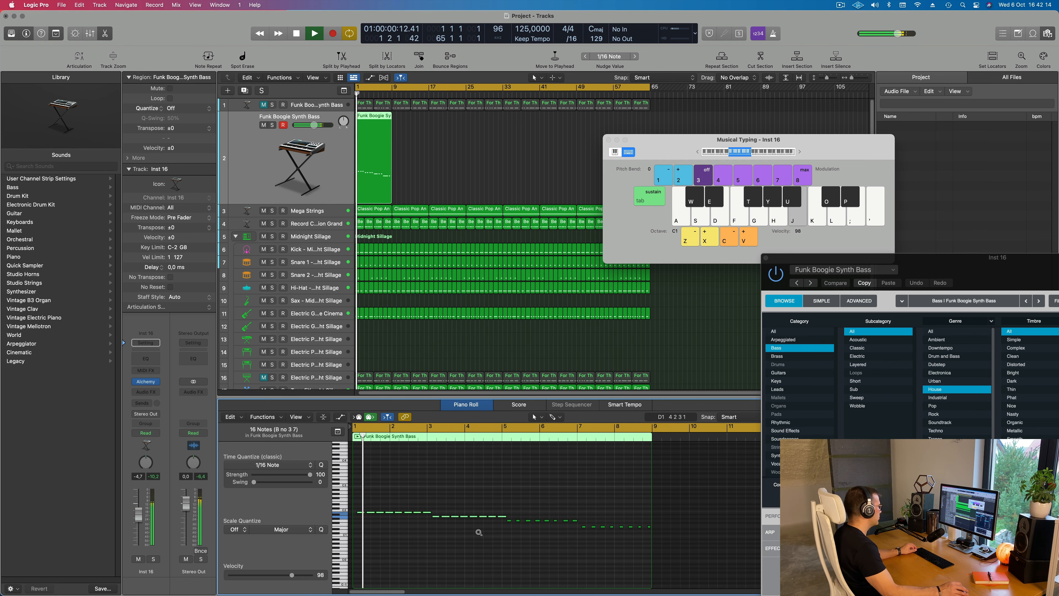
pyautogui.press('super+Left')
pyautogui.press('super+Right')
pyautogui.press('super+Right')
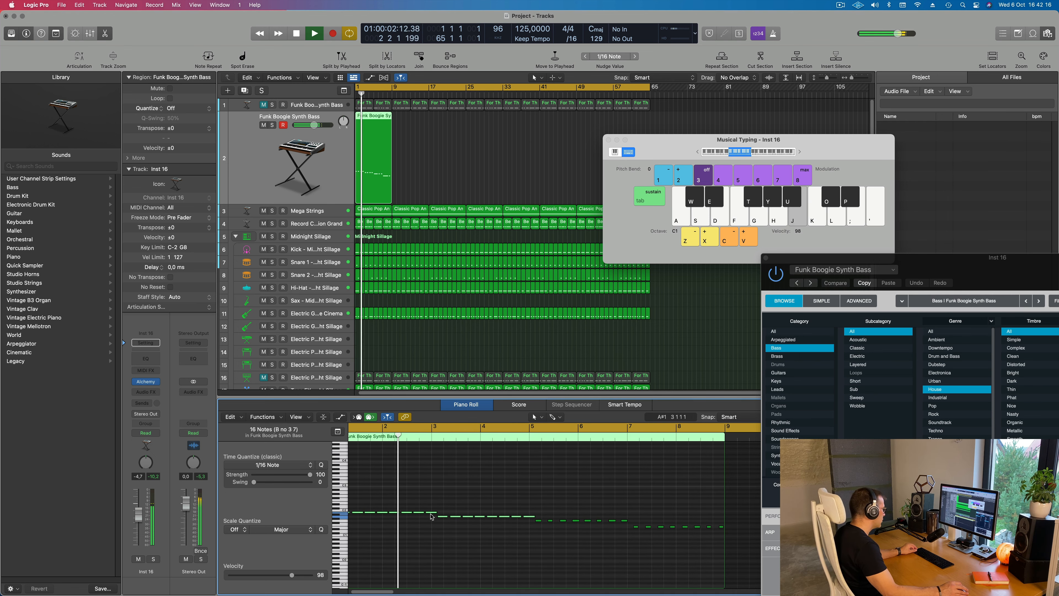
pyautogui.moveTo(473, 512); pyautogui.dragTo(468, 515)
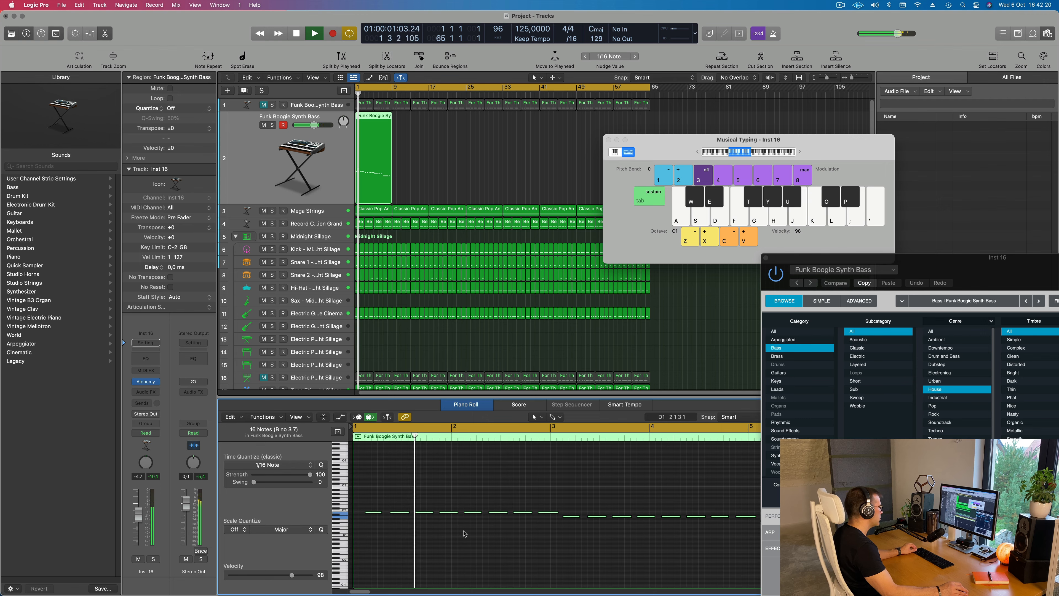
# Lengthen the G and E bass notes in bars 5 to 8
pyautogui.hscroll(5, 618, 542)
pyautogui.press('super+Left')
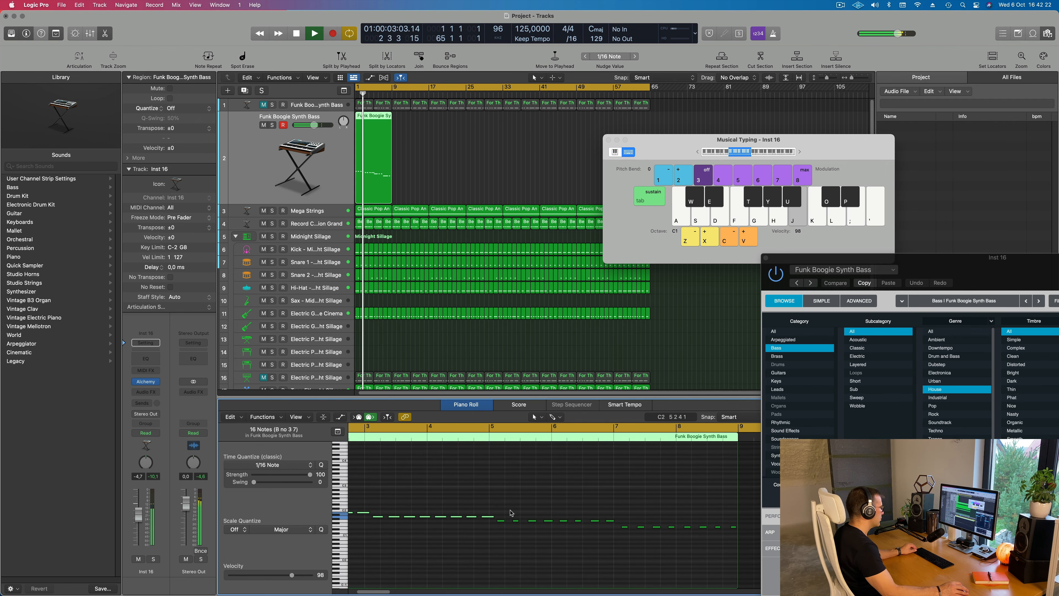
pyautogui.moveTo(503, 518); pyautogui.dragTo(739, 539)
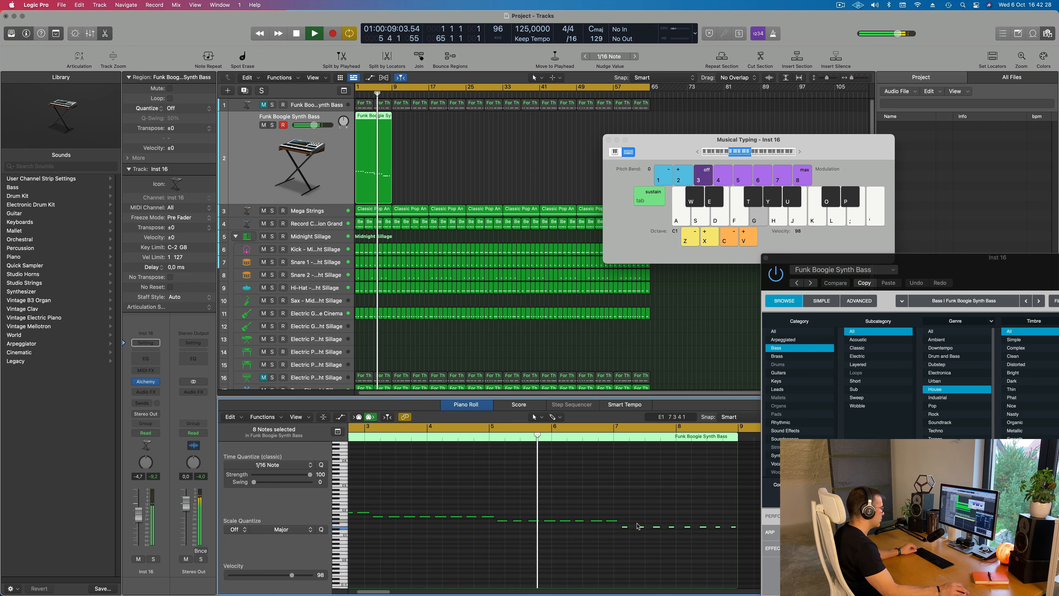
pyautogui.moveTo(627, 526); pyautogui.dragTo(628, 526)
# Close Musical Typing and repeat the eight-bar bass region on its track through the end of bar 64
pyautogui.moveTo(794, 161); pyautogui.dragTo(503, 235)
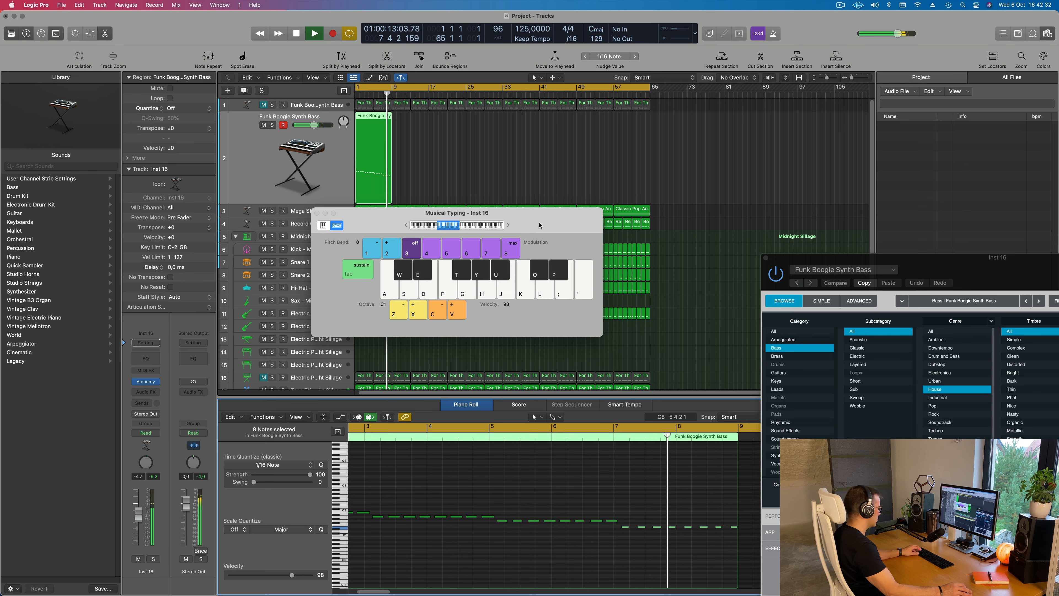
pyautogui.moveTo(539, 225); pyautogui.dragTo(812, 231)
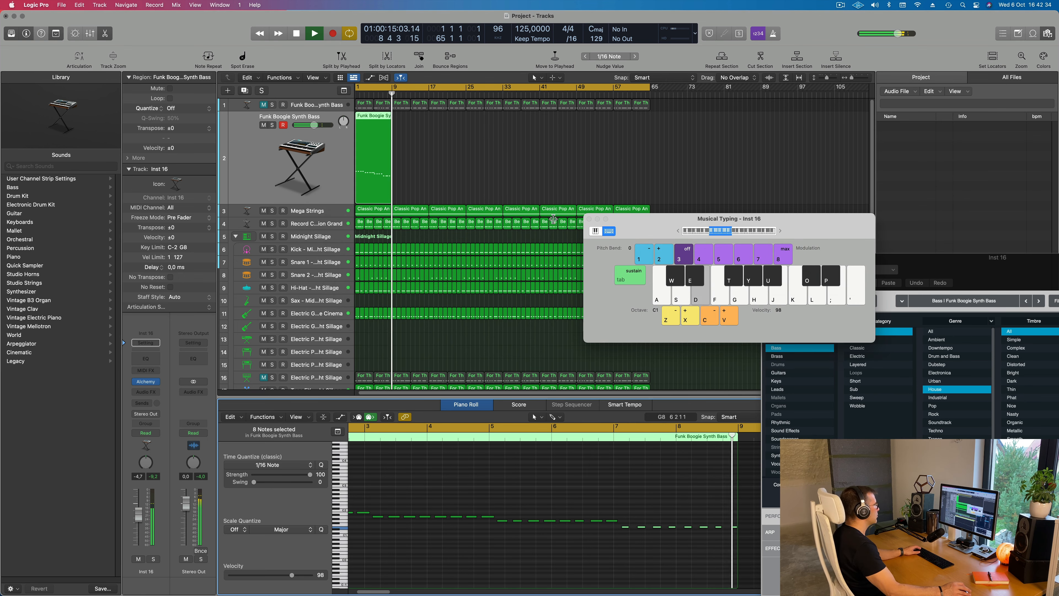
pyautogui.click(590, 221)
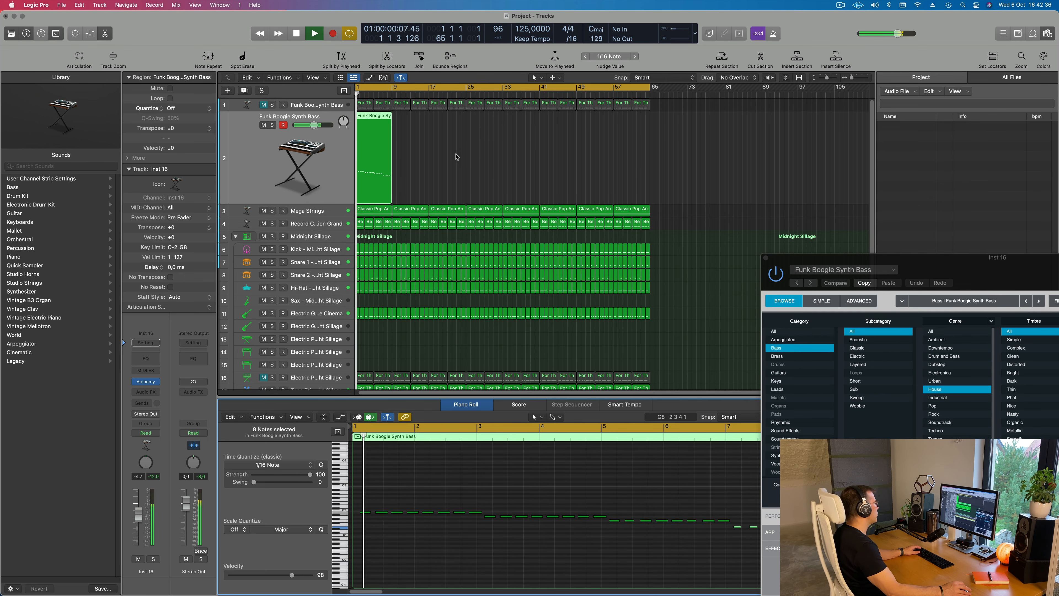
pyautogui.press('super+r')
pyautogui.press('super+r')
pyautogui.press('super+r')
pyautogui.press('super+r')
pyautogui.press('super+r')
pyautogui.press('super+r')
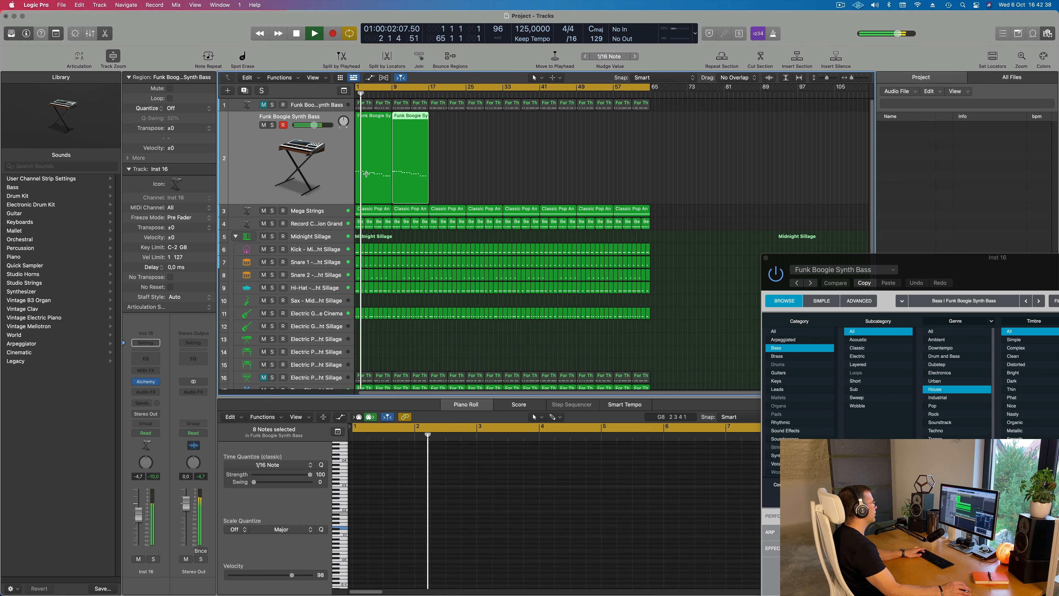
pyautogui.press('super+r')
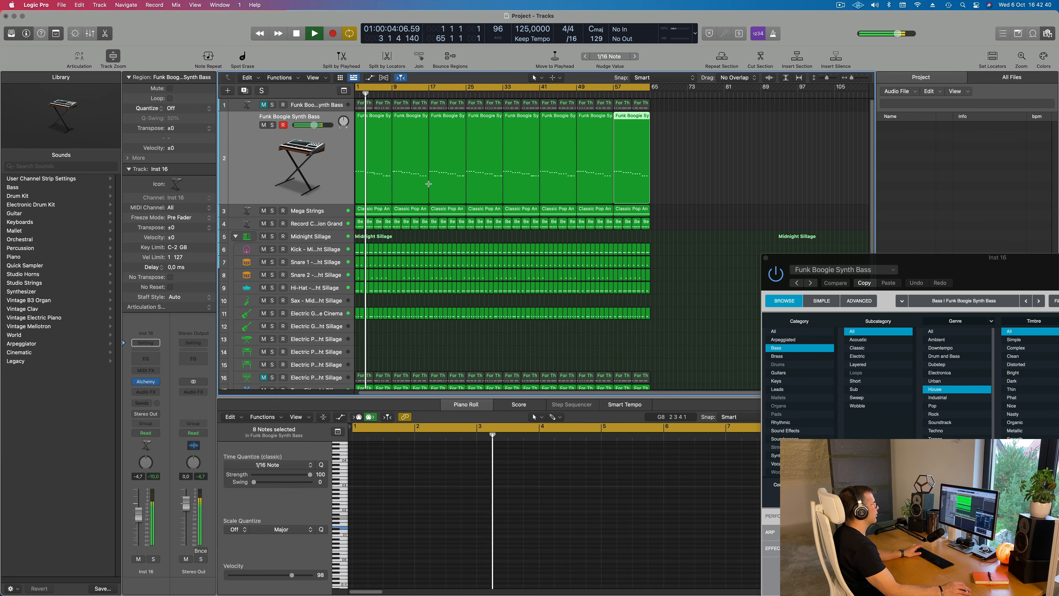
# Play the arrangement from the start, briefly unmuting the Electric Piano part on track 16 to hear it with the new bass
pyautogui.press('space')
pyautogui.press('space')
pyautogui.press('super+Left')
pyautogui.press('space')
pyautogui.press('space')
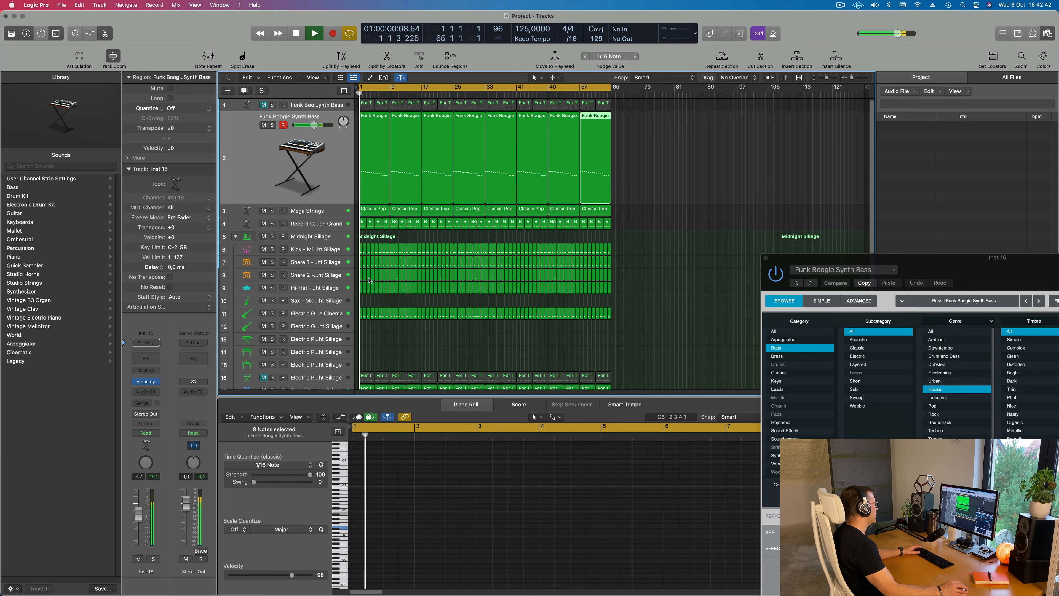
pyautogui.press('super+Up')
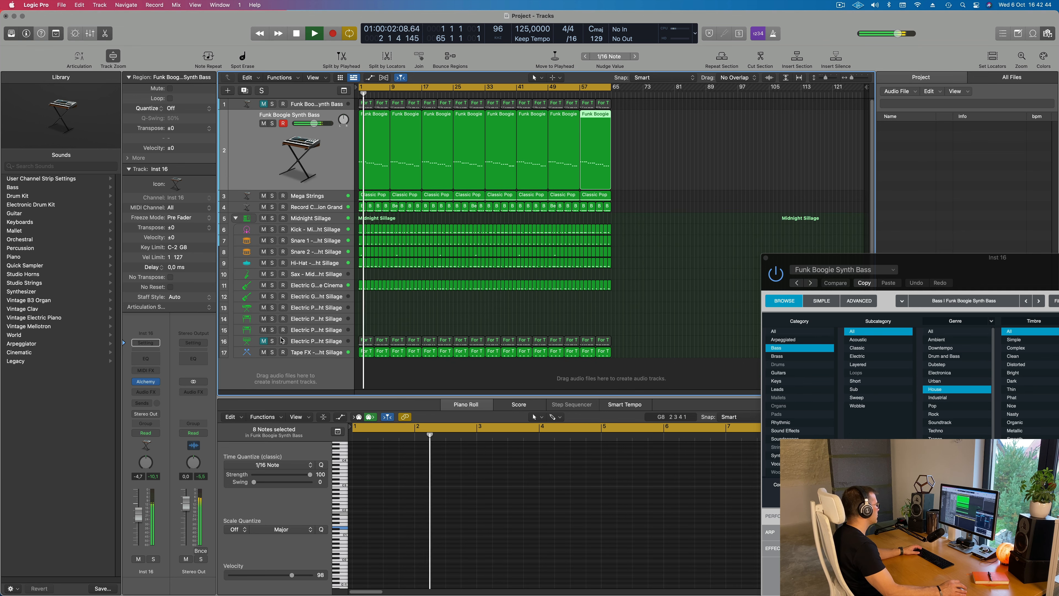
pyautogui.click(264, 342)
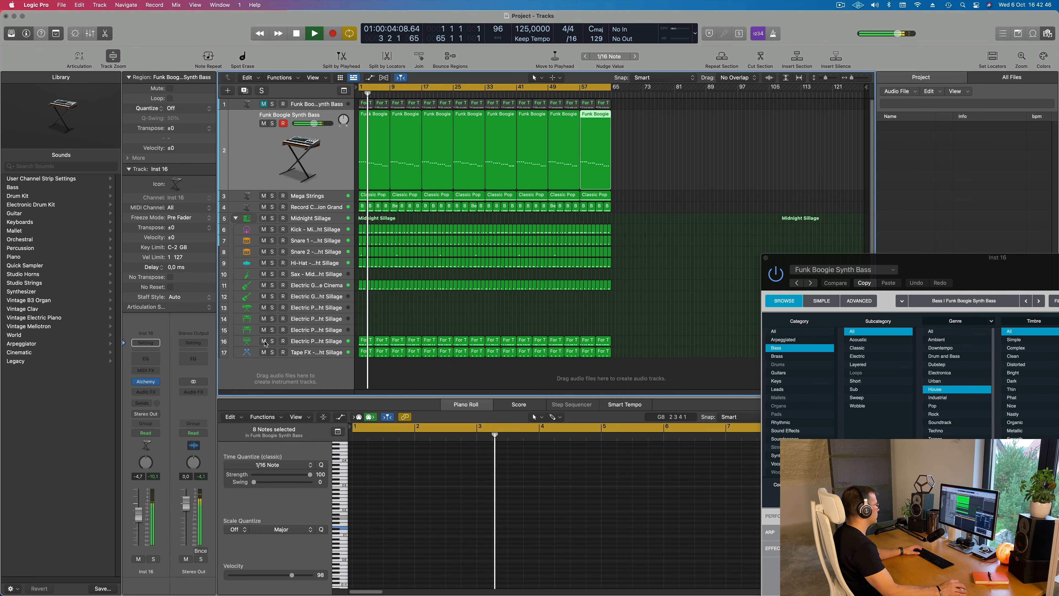
pyautogui.click(264, 342)
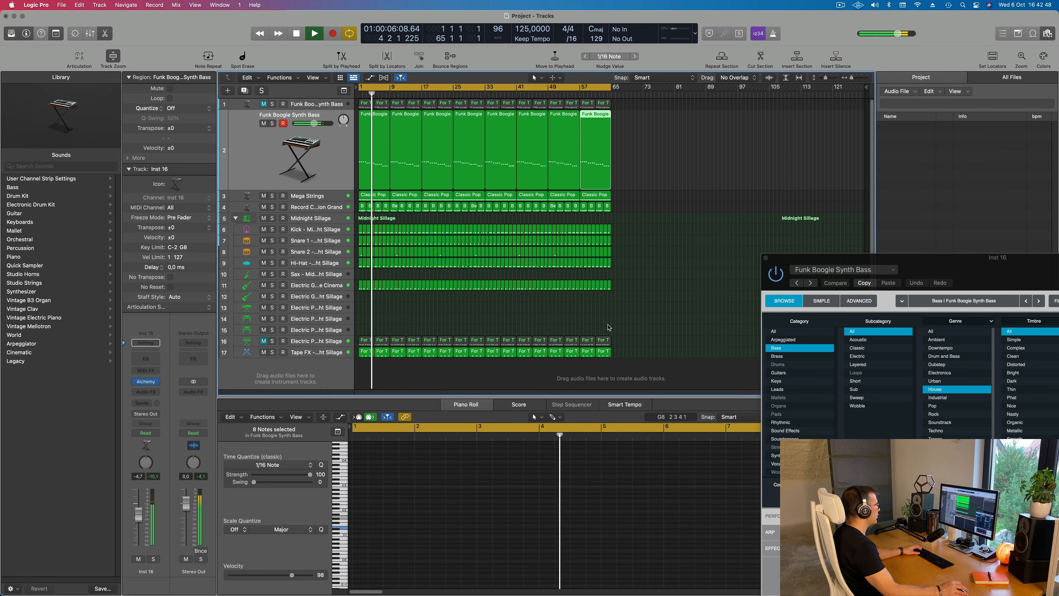
# Replace the regions on the muted Electric Piano 4 track with a copy of the first bass region, unmute it and select the copied notes
pyautogui.moveTo(638, 325); pyautogui.dragTo(361, 345)
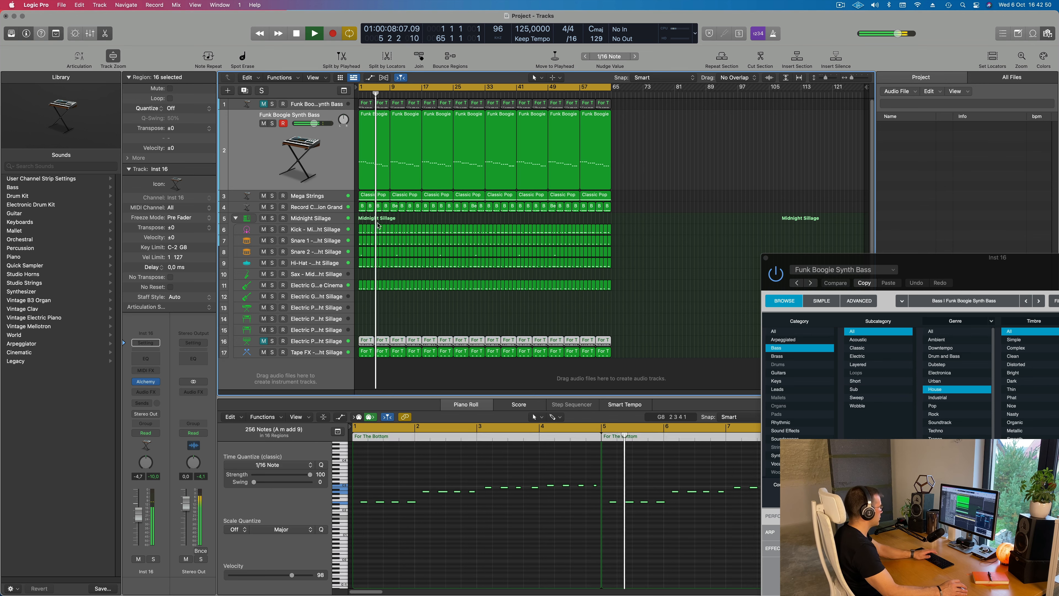
pyautogui.moveTo(367, 163); pyautogui.dragTo(367, 343)
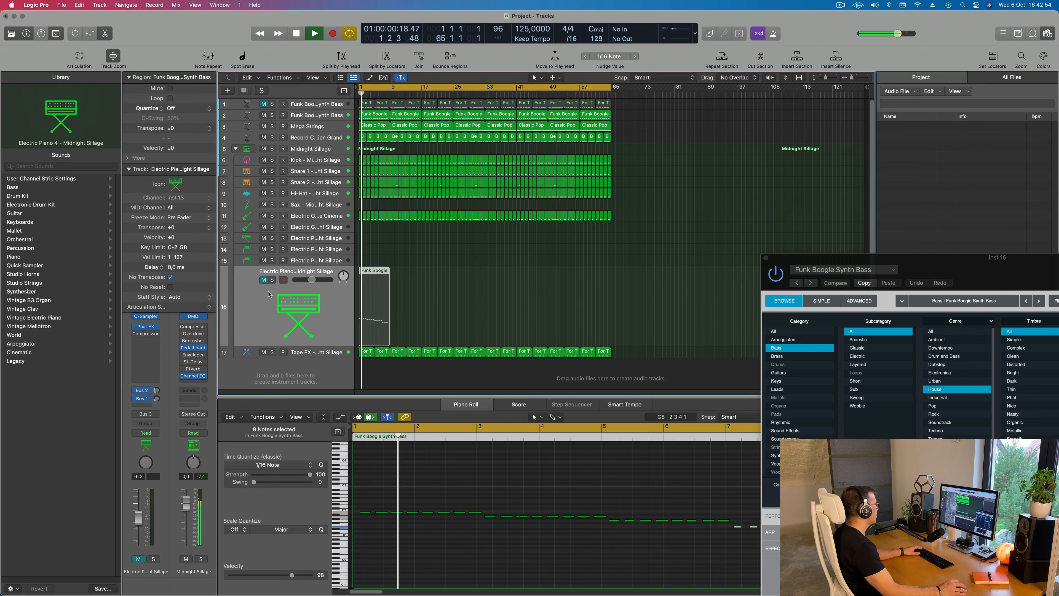
pyautogui.click(263, 280)
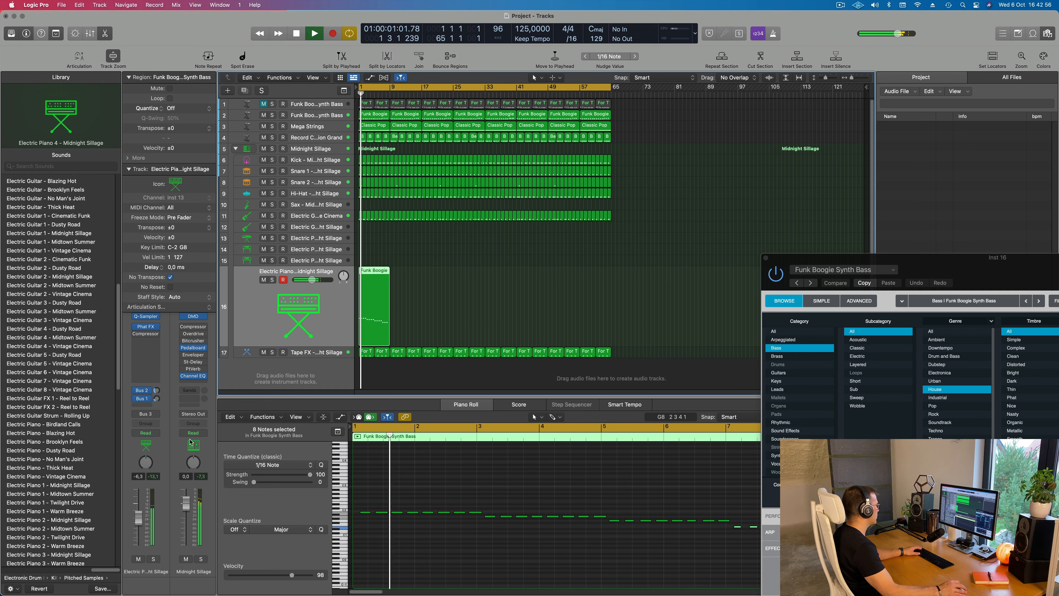
pyautogui.click(403, 561)
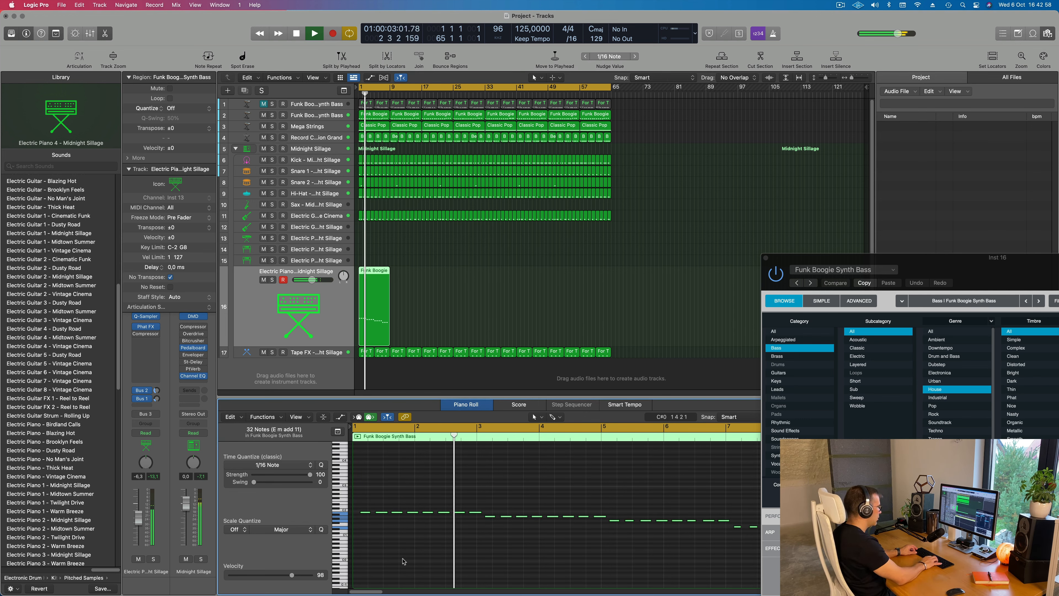
# Transpose the copied notes on Electric Piano 4 up one octave, then repeat the region through the end of bar 64
pyautogui.hotkey('alt', 'shift', 'Up')
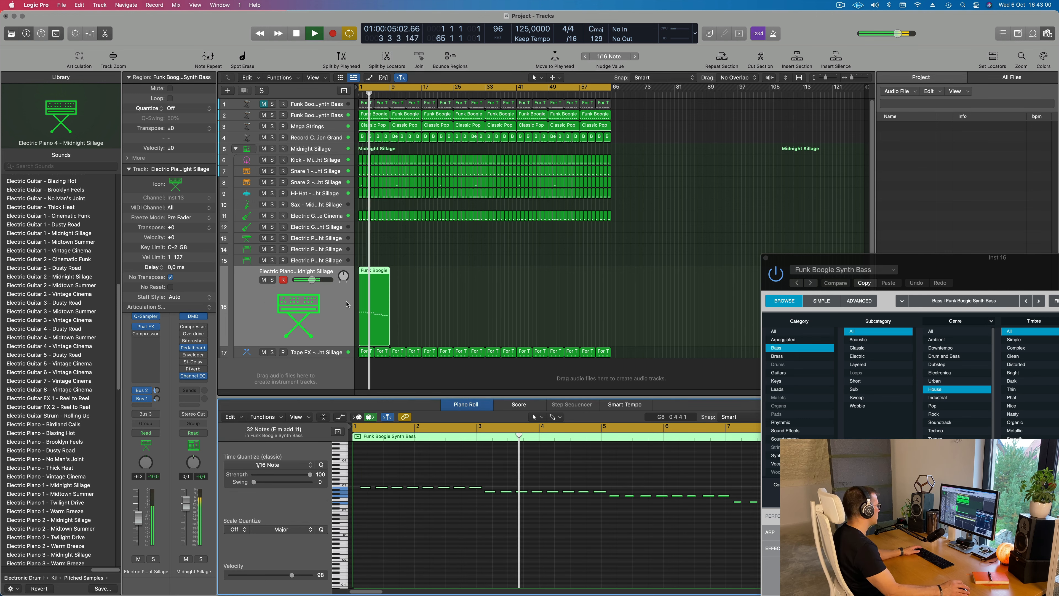
pyautogui.click(256, 321)
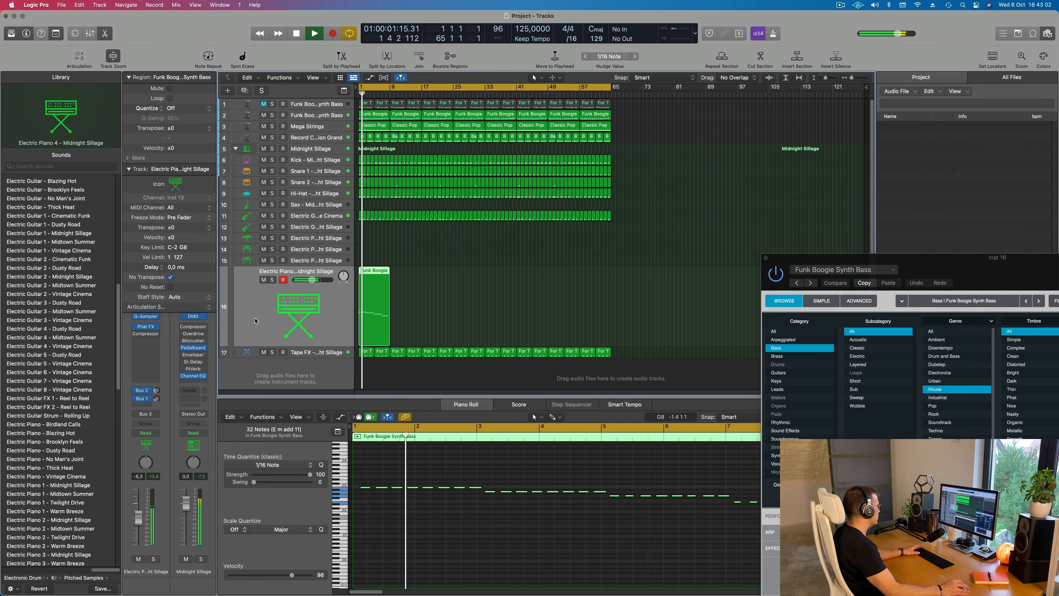
pyautogui.press('super+r')
pyautogui.press('super+r')
pyautogui.press('super+r')
pyautogui.press('super+r')
pyautogui.press('super+r')
pyautogui.press('super+r')
pyautogui.press('super+r')
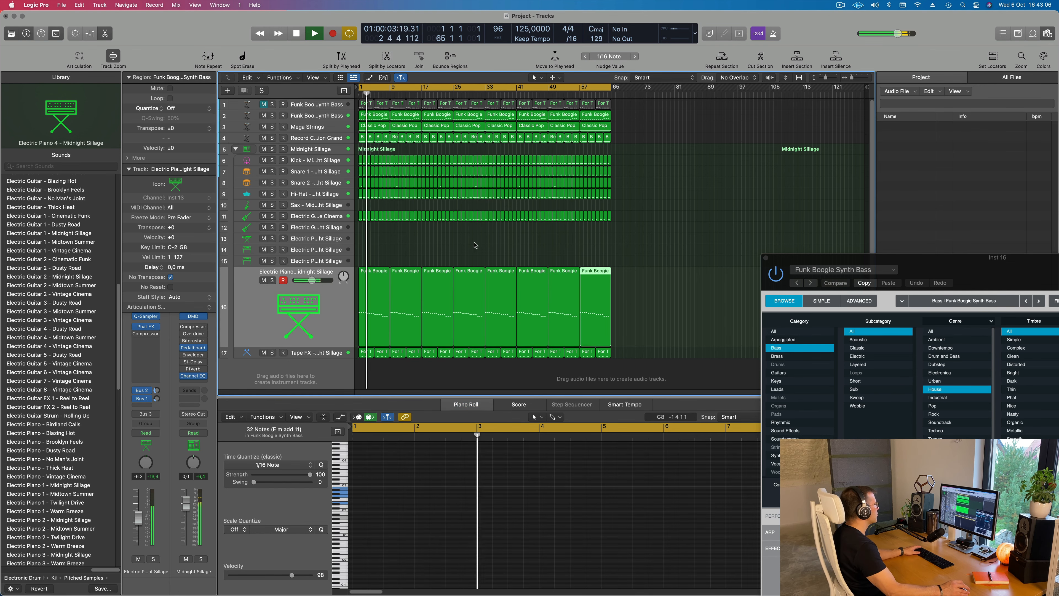
pyautogui.press('Return')
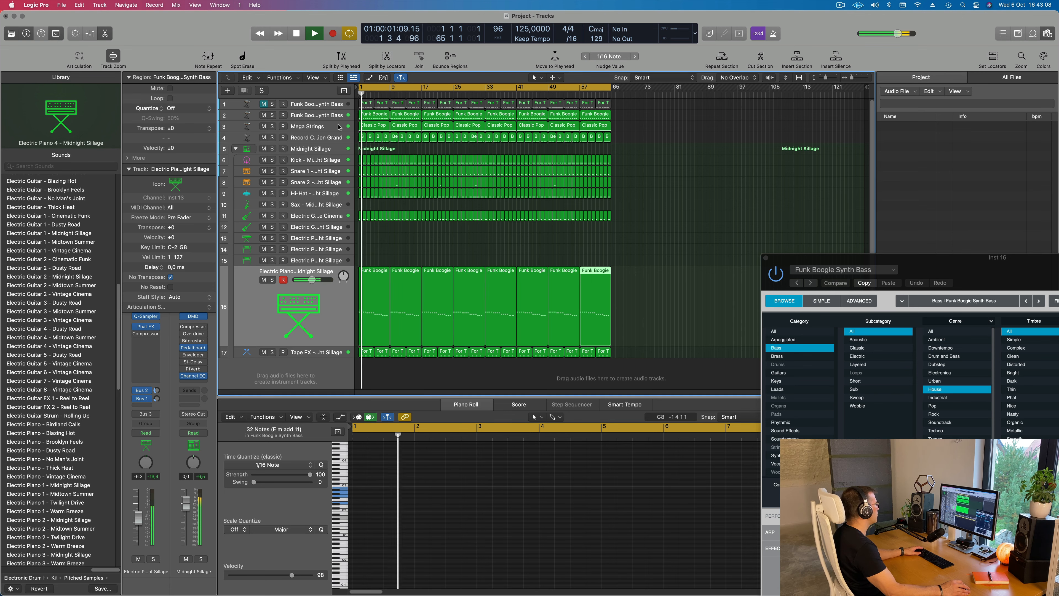
# Select the Record Collection Grand track, solo it briefly and lower its volume to -13.0 dB in the full mix
pyautogui.click(339, 127)
pyautogui.click(328, 210)
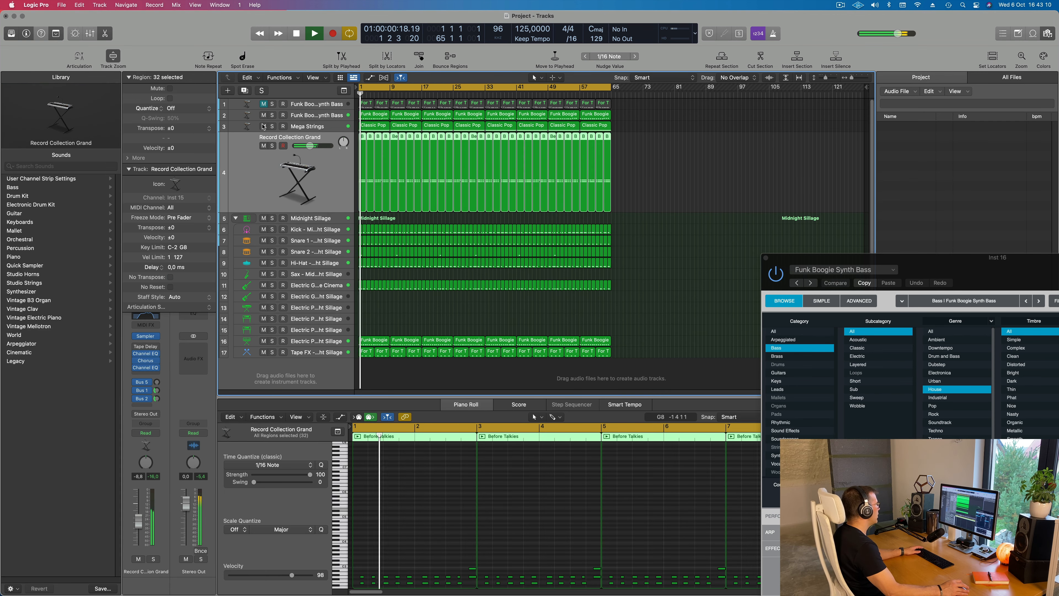
pyautogui.click(273, 146)
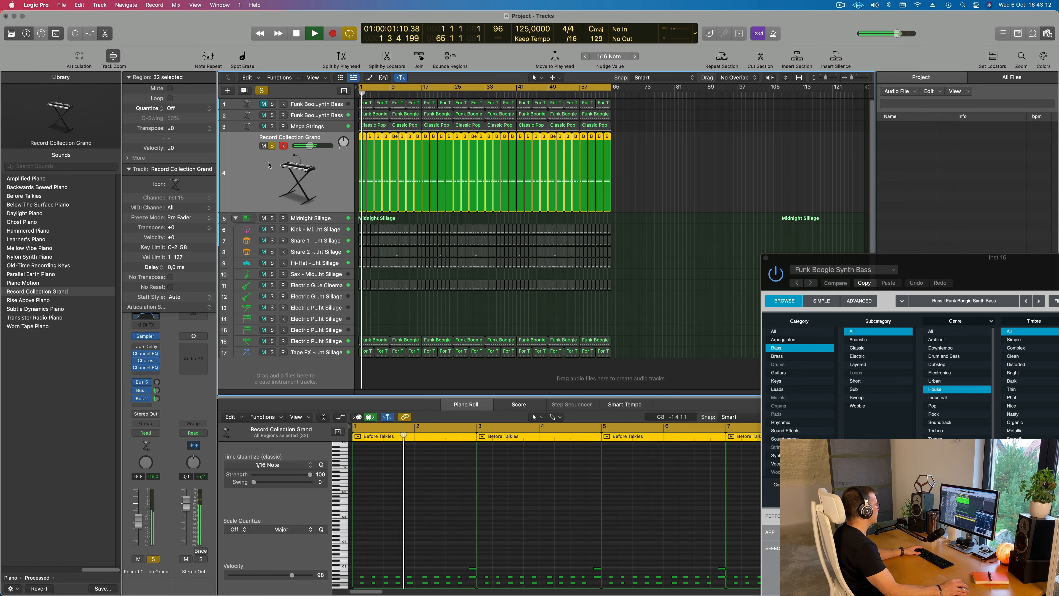
pyautogui.press('s')
pyautogui.press('space')
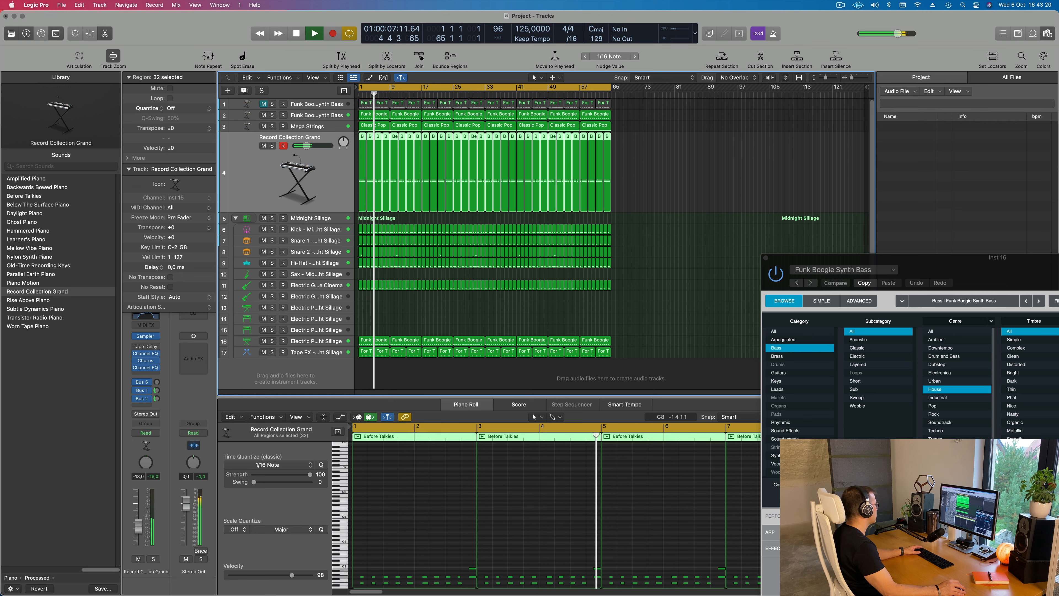
# Audition the Subtle Dynamics and Worn Tape pianos on track 4, settle on Transistor Radio Piano and raise its volume slightly
pyautogui.click(30, 303)
pyautogui.click(29, 311)
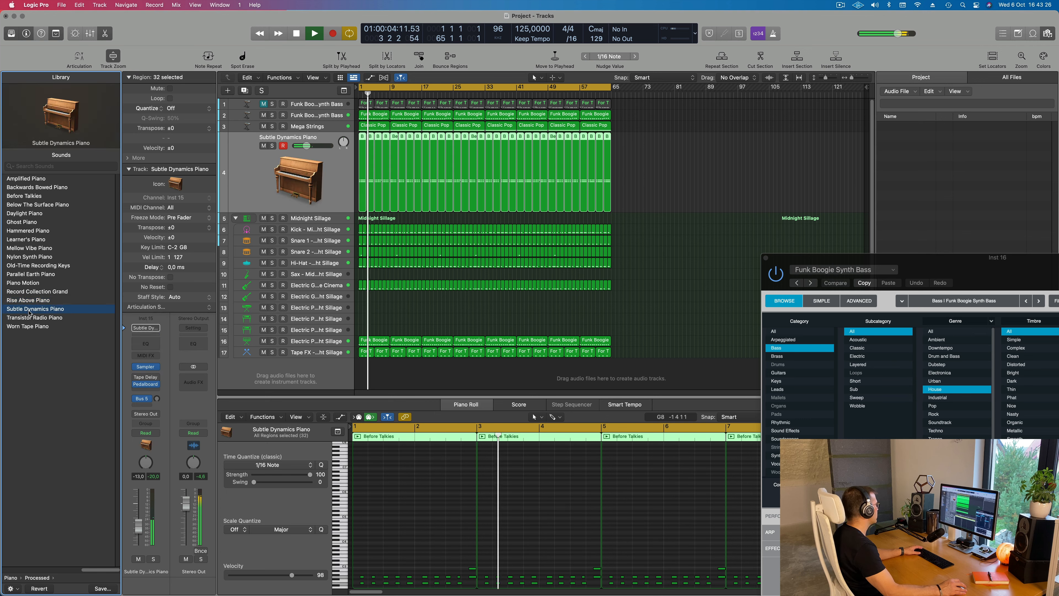
pyautogui.click(27, 318)
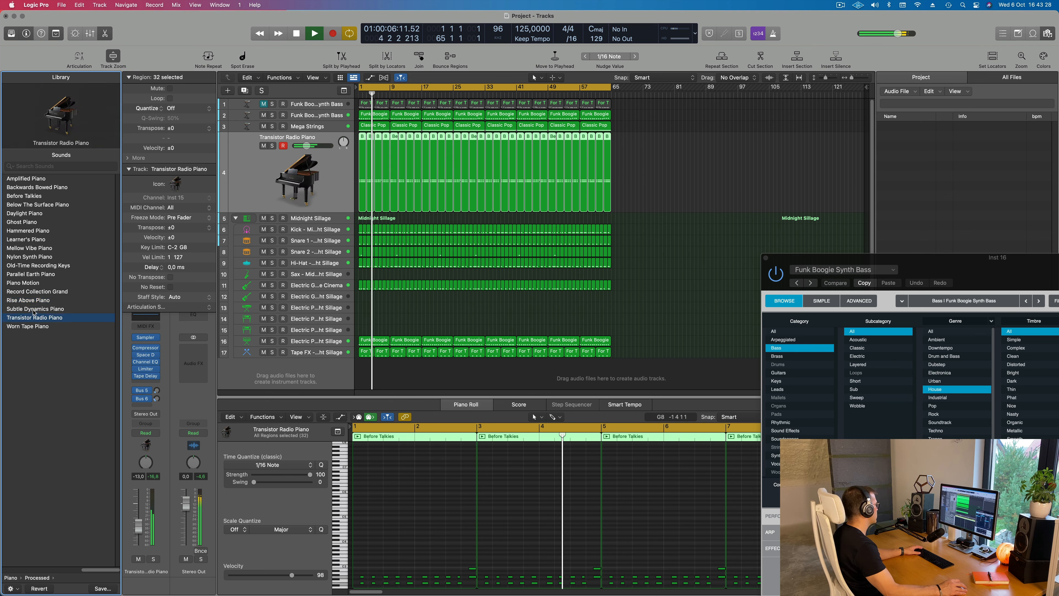
pyautogui.click(27, 327)
pyautogui.click(33, 317)
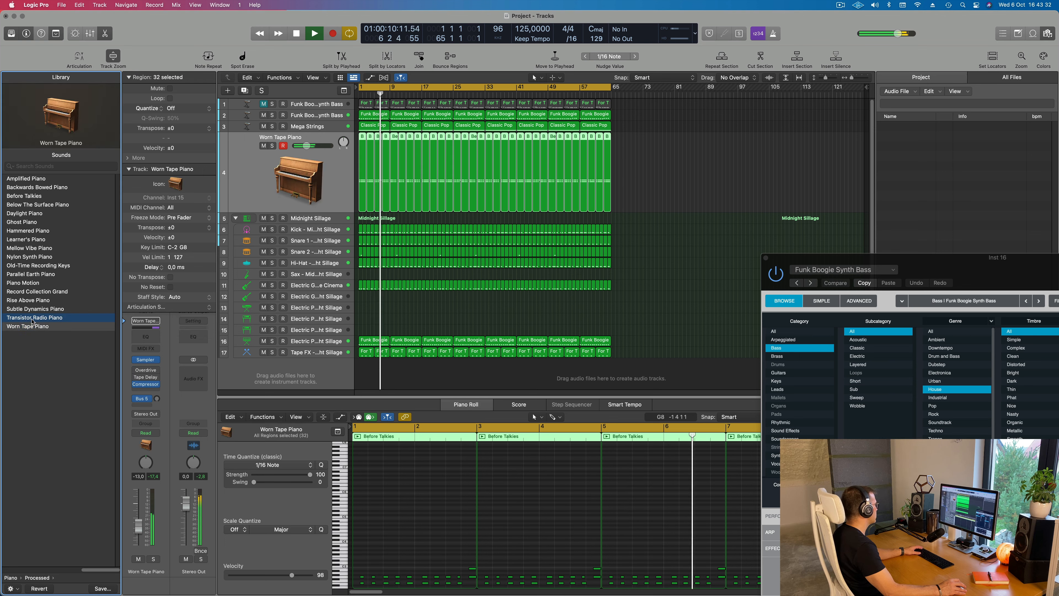
pyautogui.press('space')
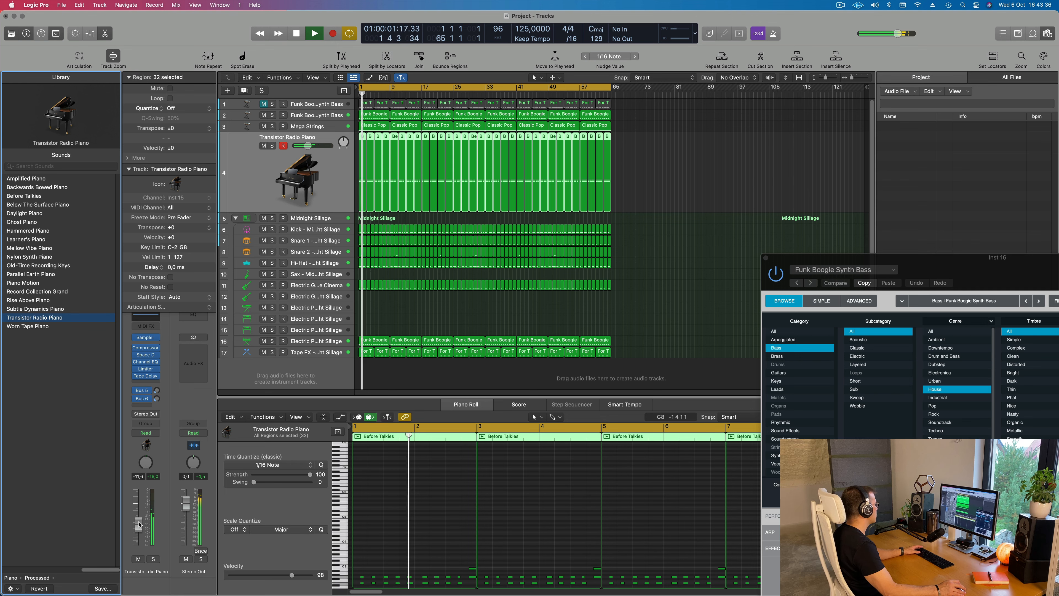
# Add a Bus 1 Delay send to the Transistor Radio Piano channel at about -13.5 dB
pyautogui.click(145, 405)
pyautogui.moveTo(162, 418)
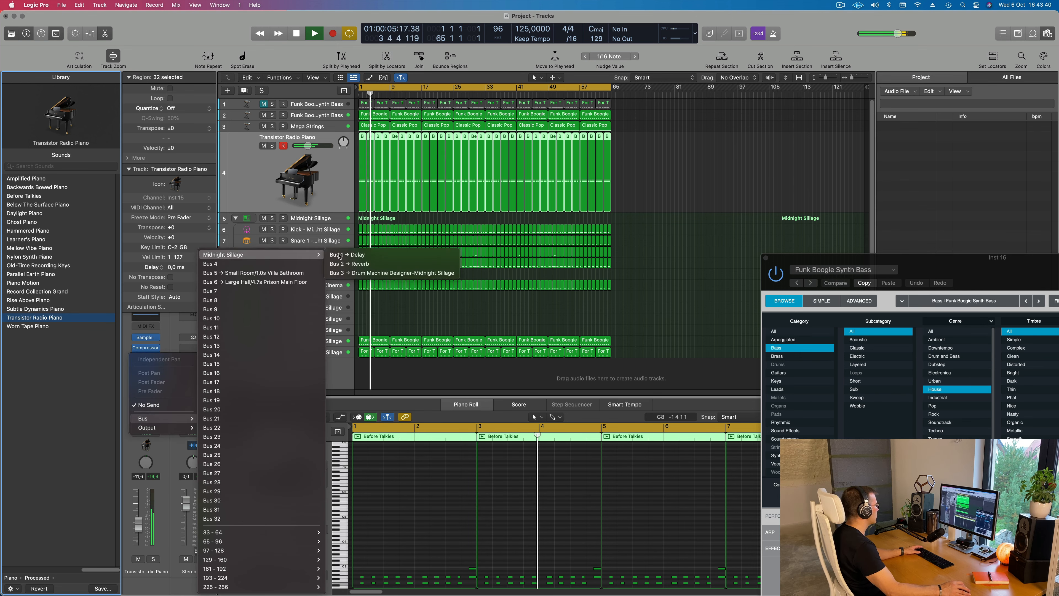
pyautogui.click(359, 254)
pyautogui.press('space')
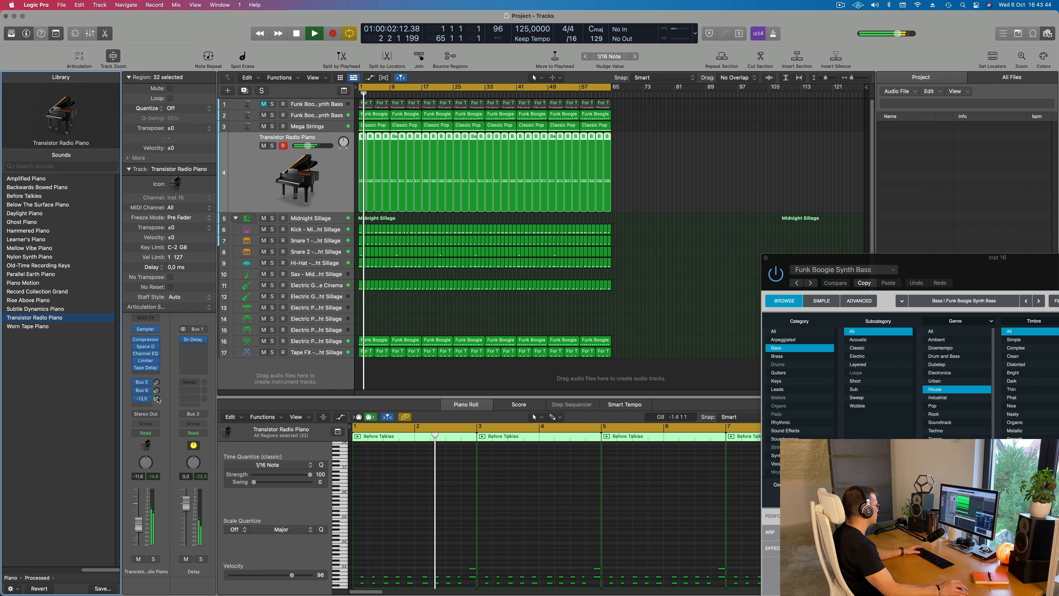
# Add a Bus 2 Reverb send at about -12.2 dB to the piano channel and adjust its Bus 6 send
pyautogui.click(144, 406)
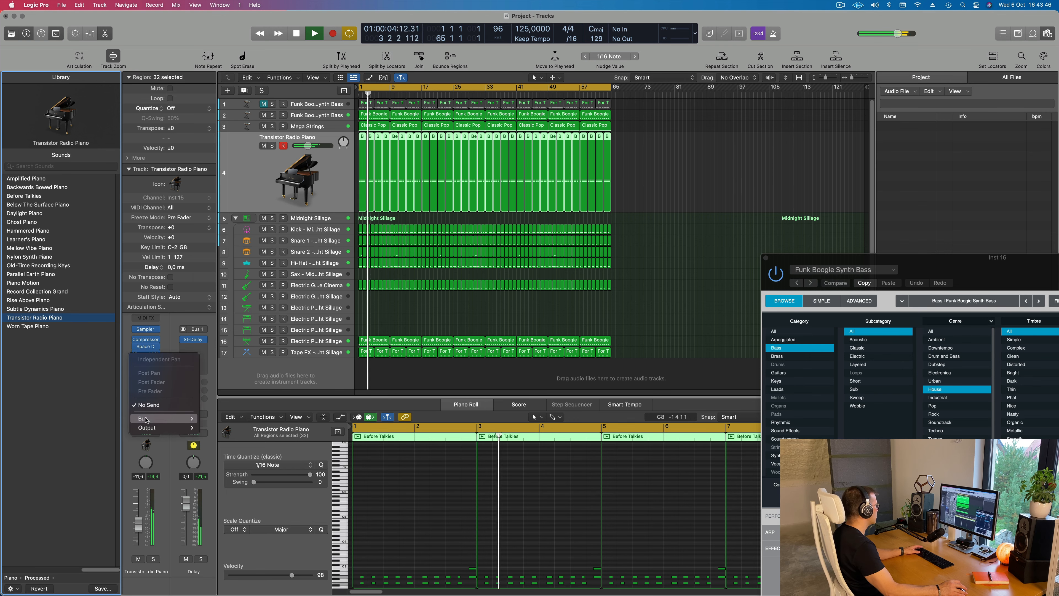
pyautogui.moveTo(163, 418)
pyautogui.moveTo(259, 254)
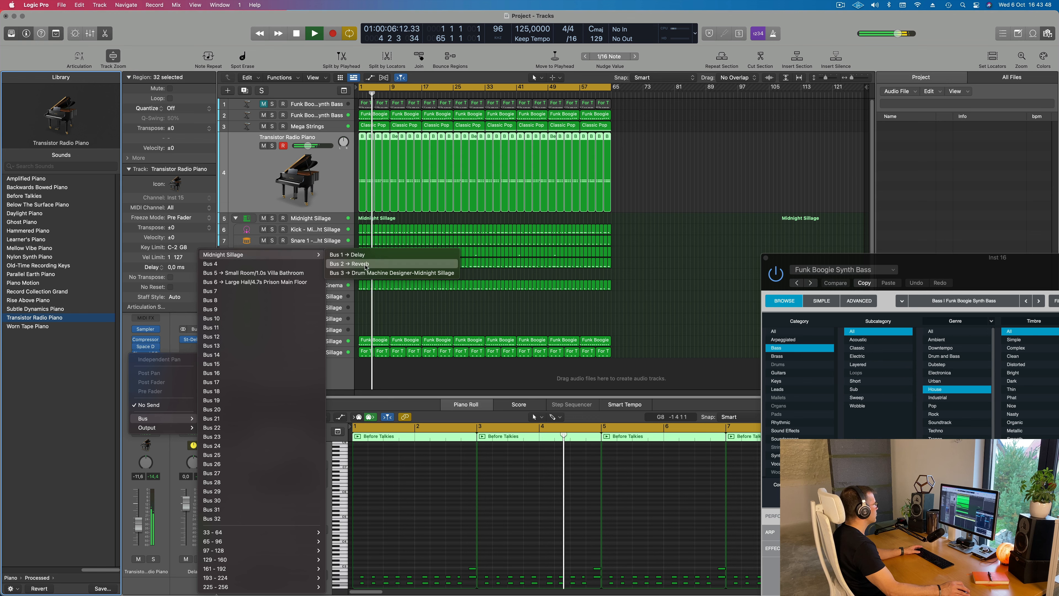
pyautogui.click(366, 264)
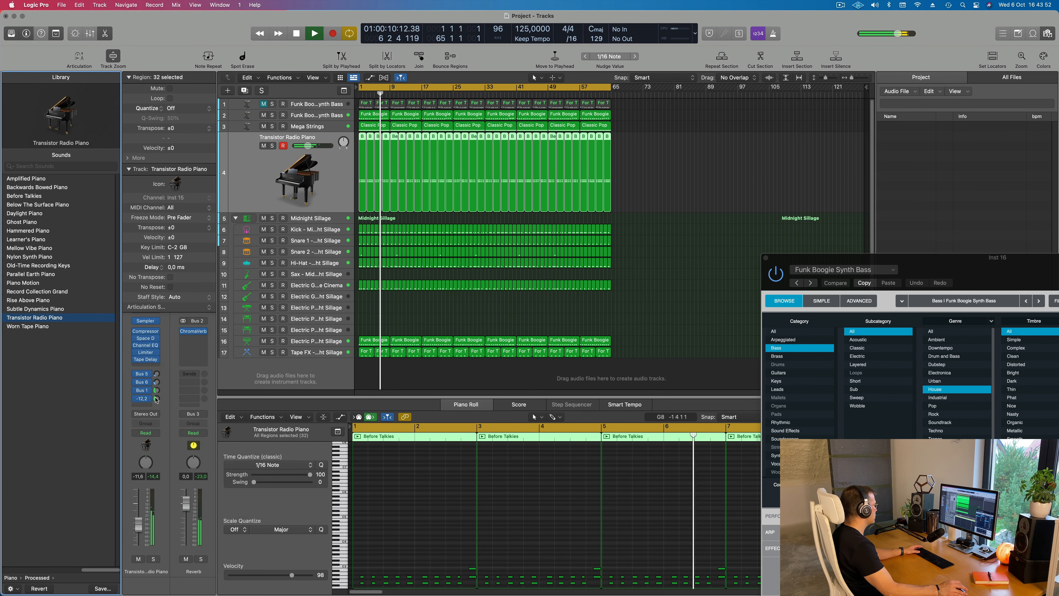
pyautogui.click(156, 381)
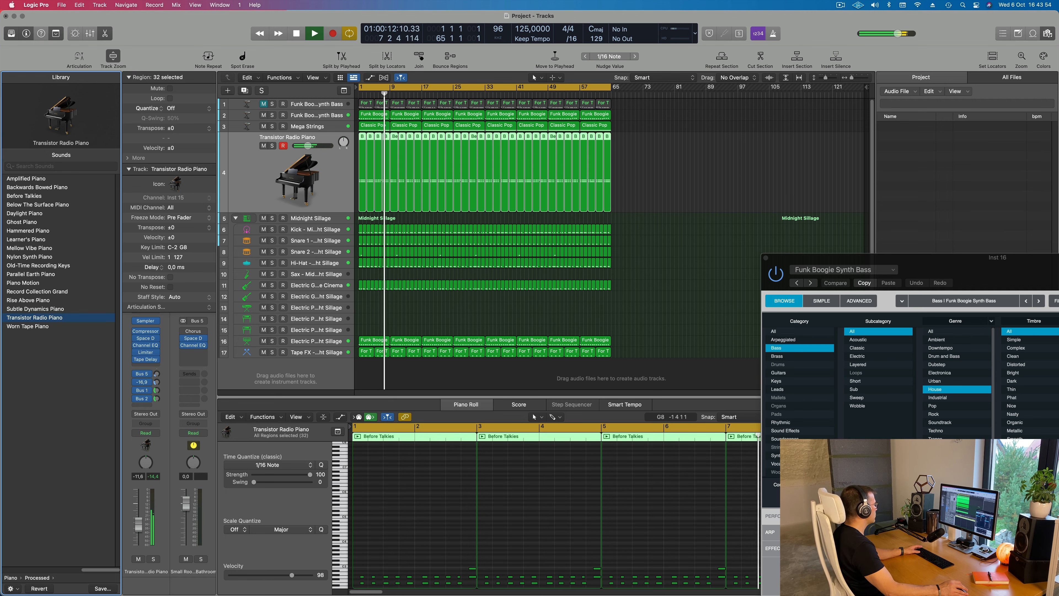
# Close the Alchemy plug-in window and play the arrangement from the beginning
pyautogui.click(654, 238)
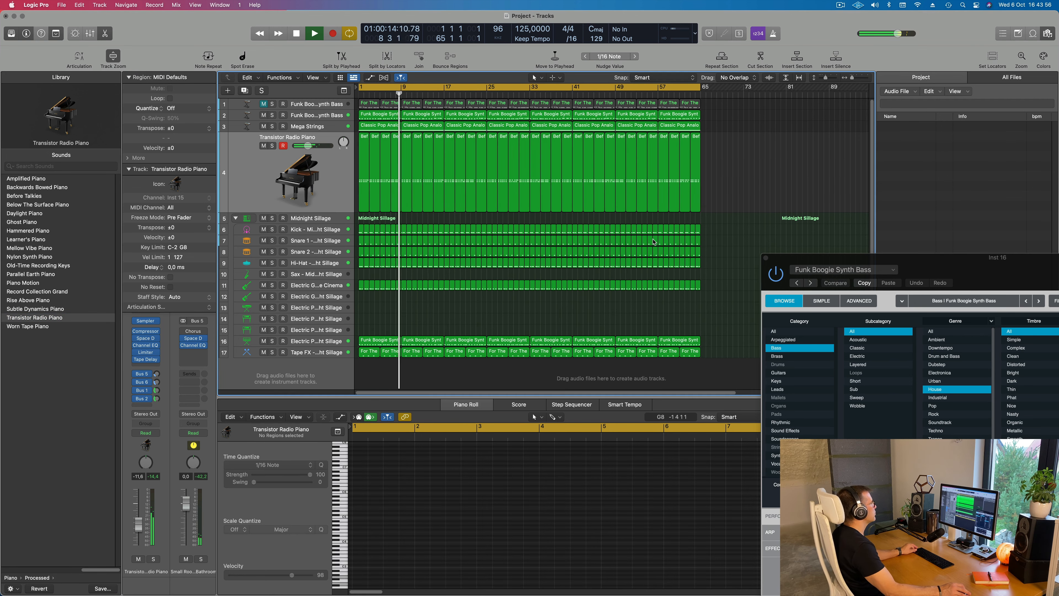
pyautogui.press('super+Right')
pyautogui.moveTo(768, 258); pyautogui.dragTo(588, 246)
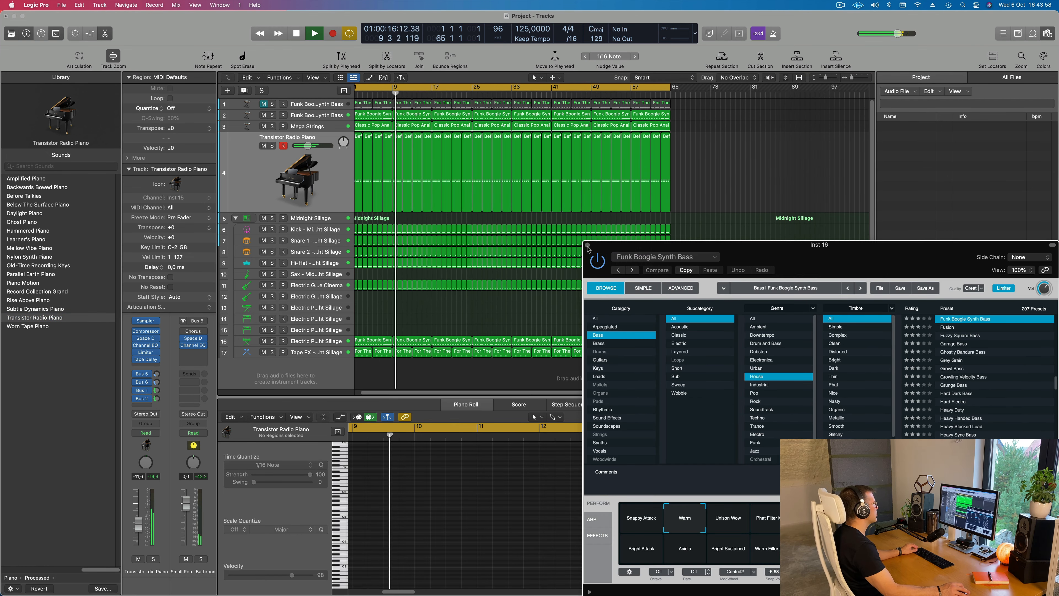
pyautogui.click(588, 247)
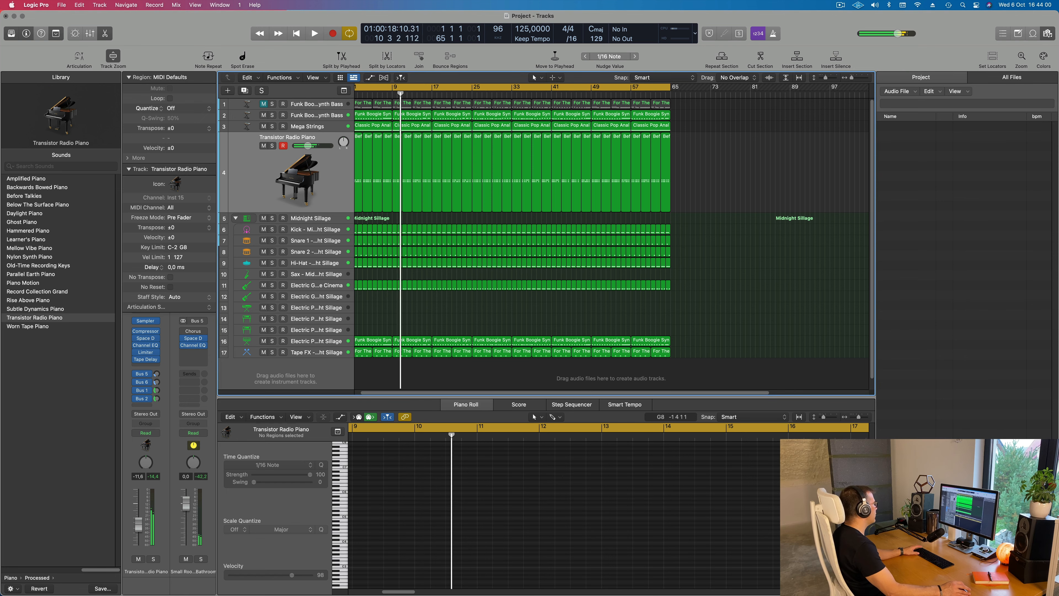
pyautogui.press('Return')
pyautogui.scroll(2, 363, 143)
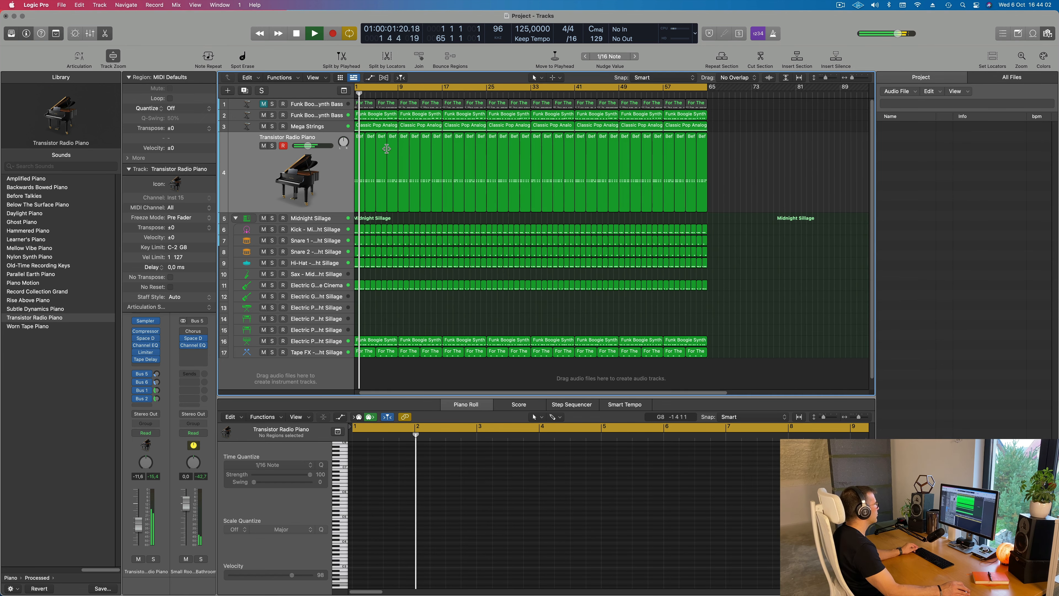
pyautogui.scroll(-1, 376, 144)
# Select the Funk Boogie Synth Bass track 2 and hide the project file browser to widen the arrangement
pyautogui.click(293, 118)
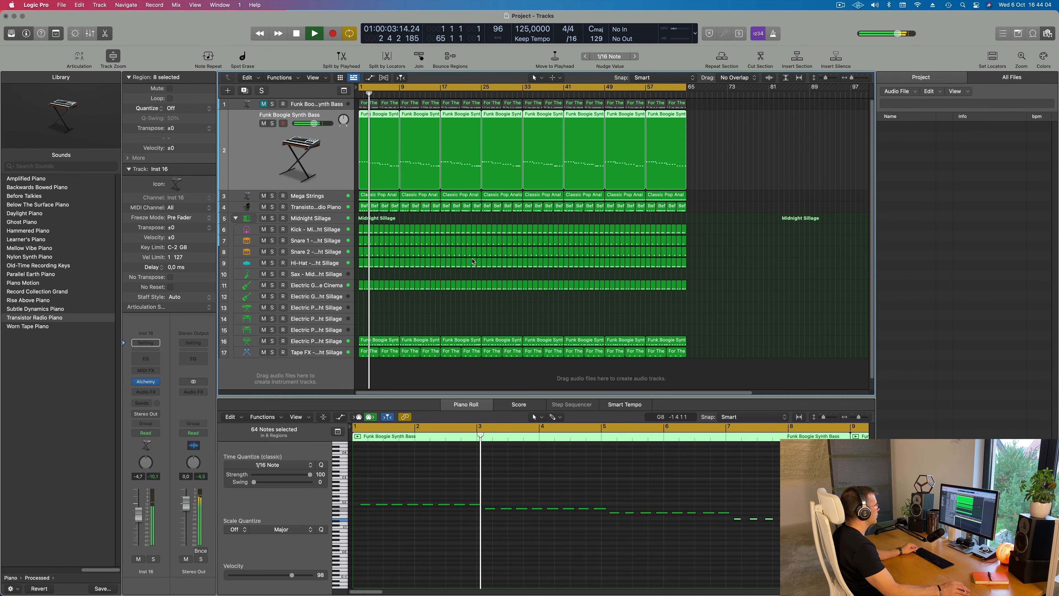
pyautogui.scroll(-1, 446, 285)
pyautogui.scroll(1, 450, 294)
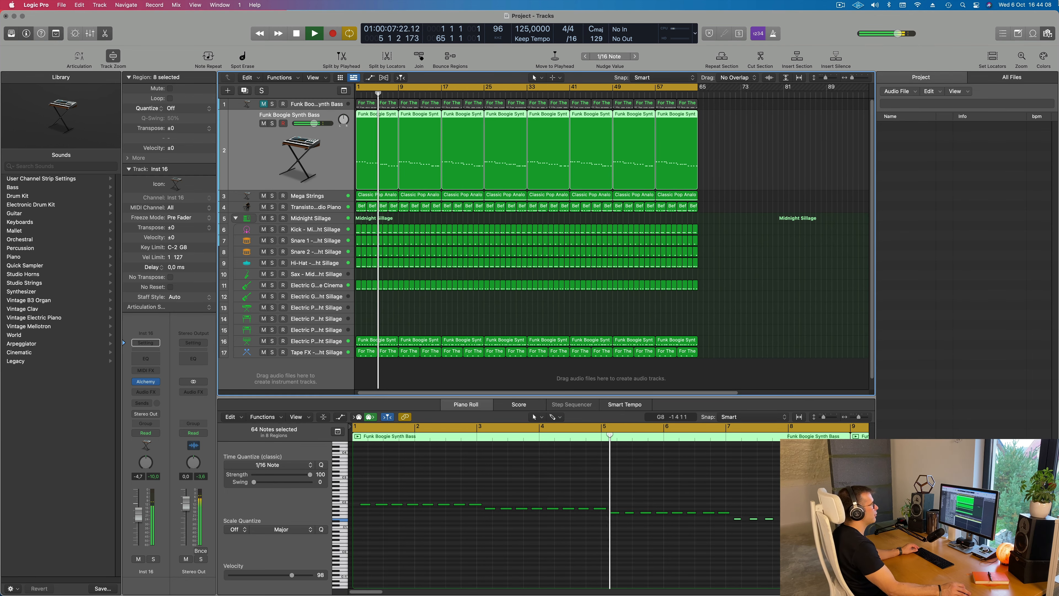
pyautogui.click(1047, 35)
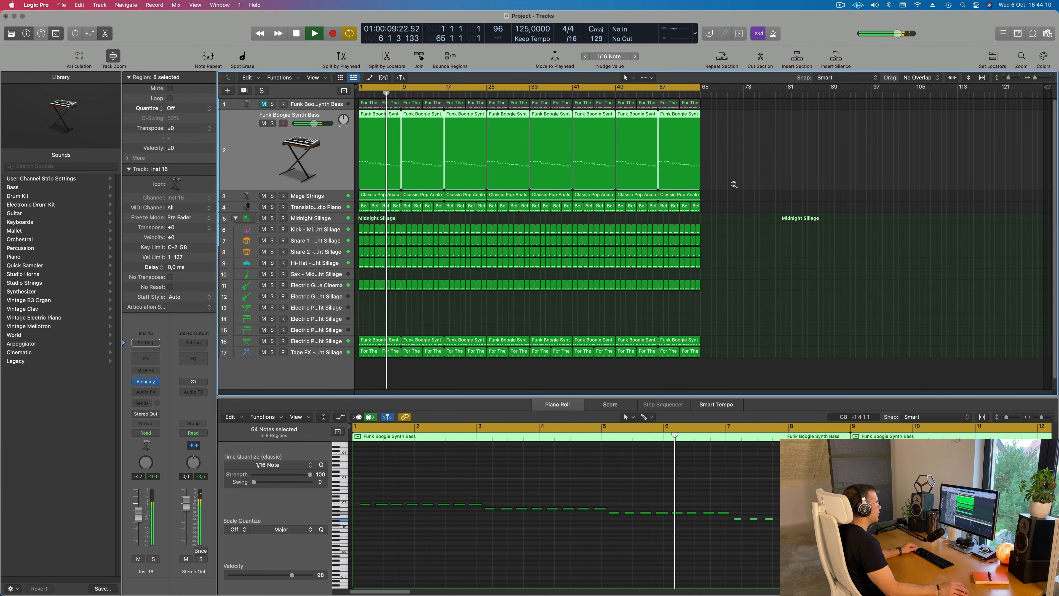
# Show the secondary time ruler above the bar ruler in the Tracks area
pyautogui.scroll(1, 734, 184)
pyautogui.click(343, 92)
pyautogui.click(343, 91)
pyautogui.click(317, 79)
pyautogui.click(334, 178)
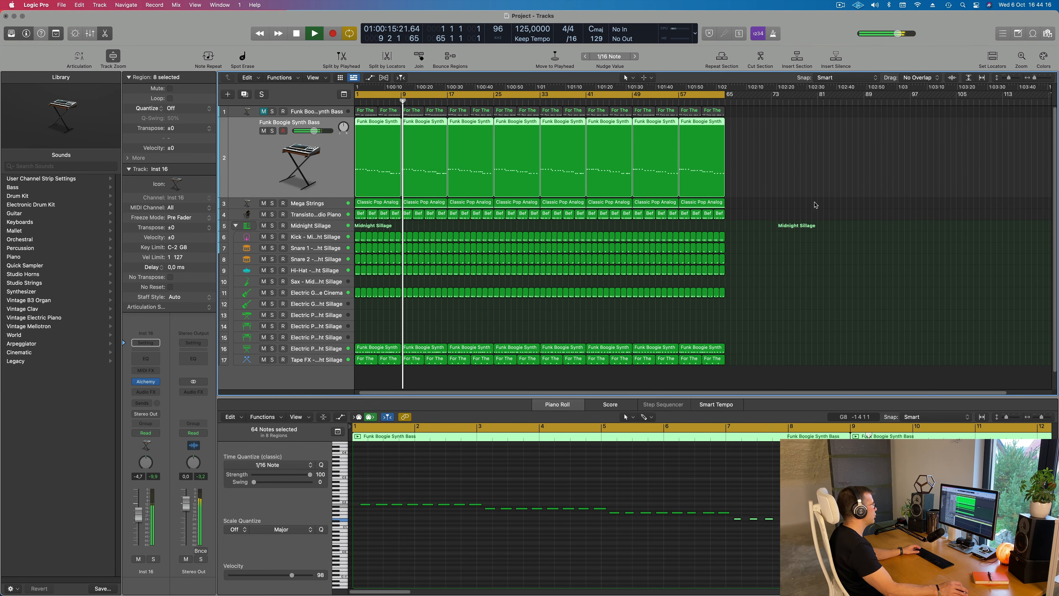
# Reduce the track heights in the arrangement and select the Snare 1 track of the Midnight Sillage kit
pyautogui.scroll(2, 826, 171)
pyautogui.scroll(-3, 377, 183)
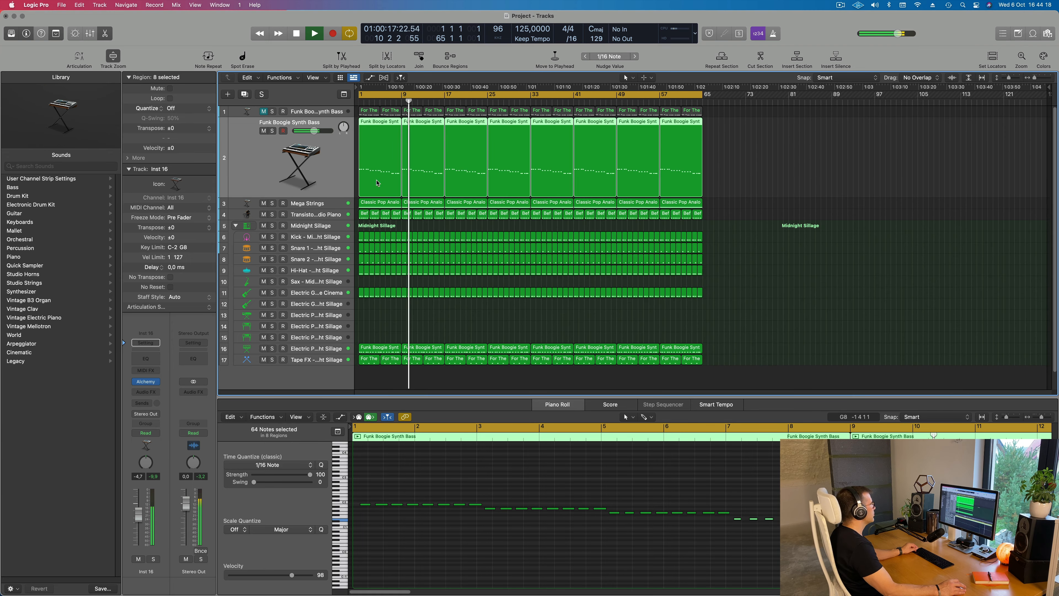
pyautogui.scroll(-3, 322, 180)
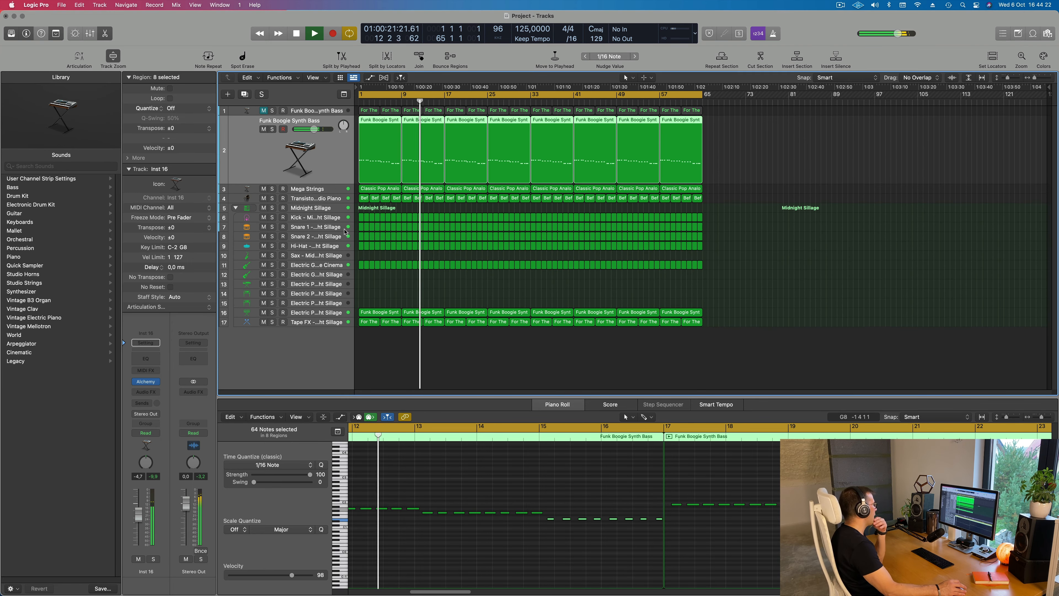
pyautogui.click(310, 226)
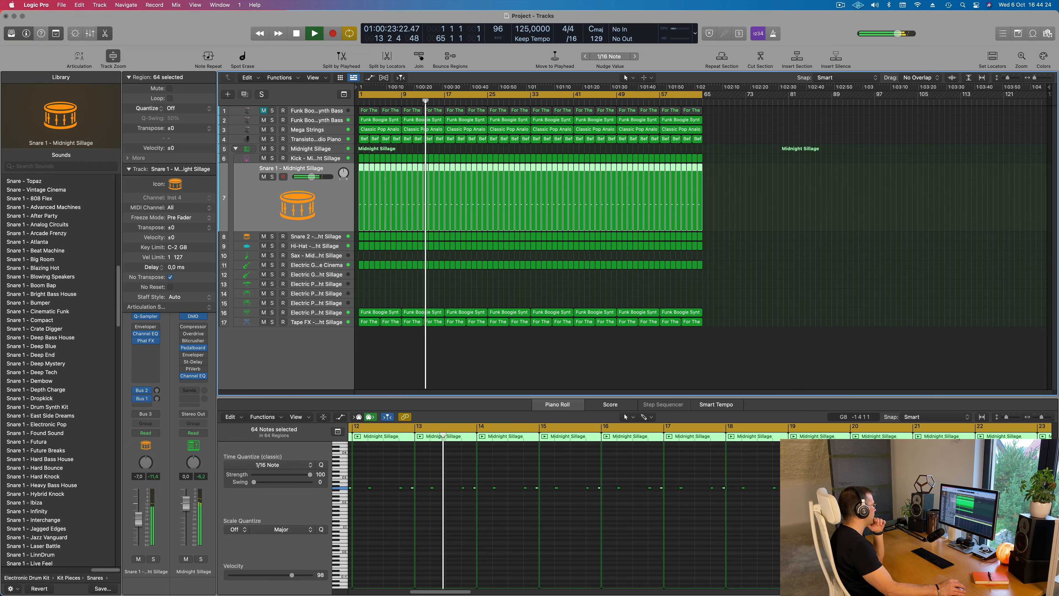